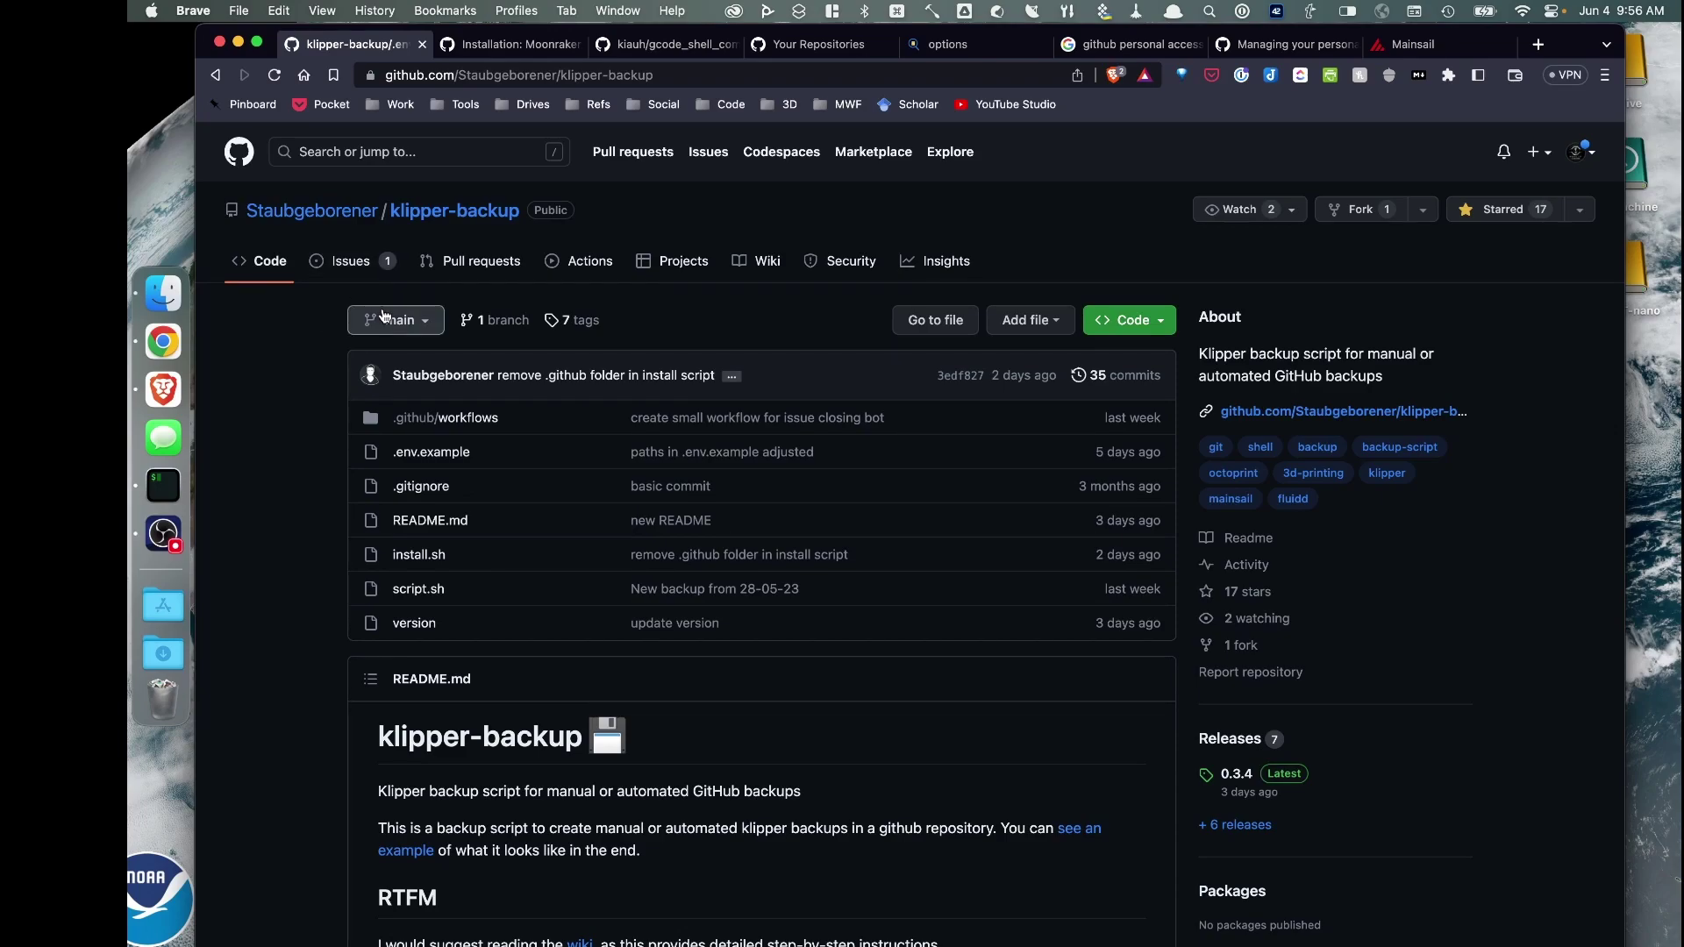
# Copy klipper-backup's HTTPS clone URL from the repository's green Code menu
pyautogui.scroll(-1, 453, 318)
pyautogui.click(1122, 318)
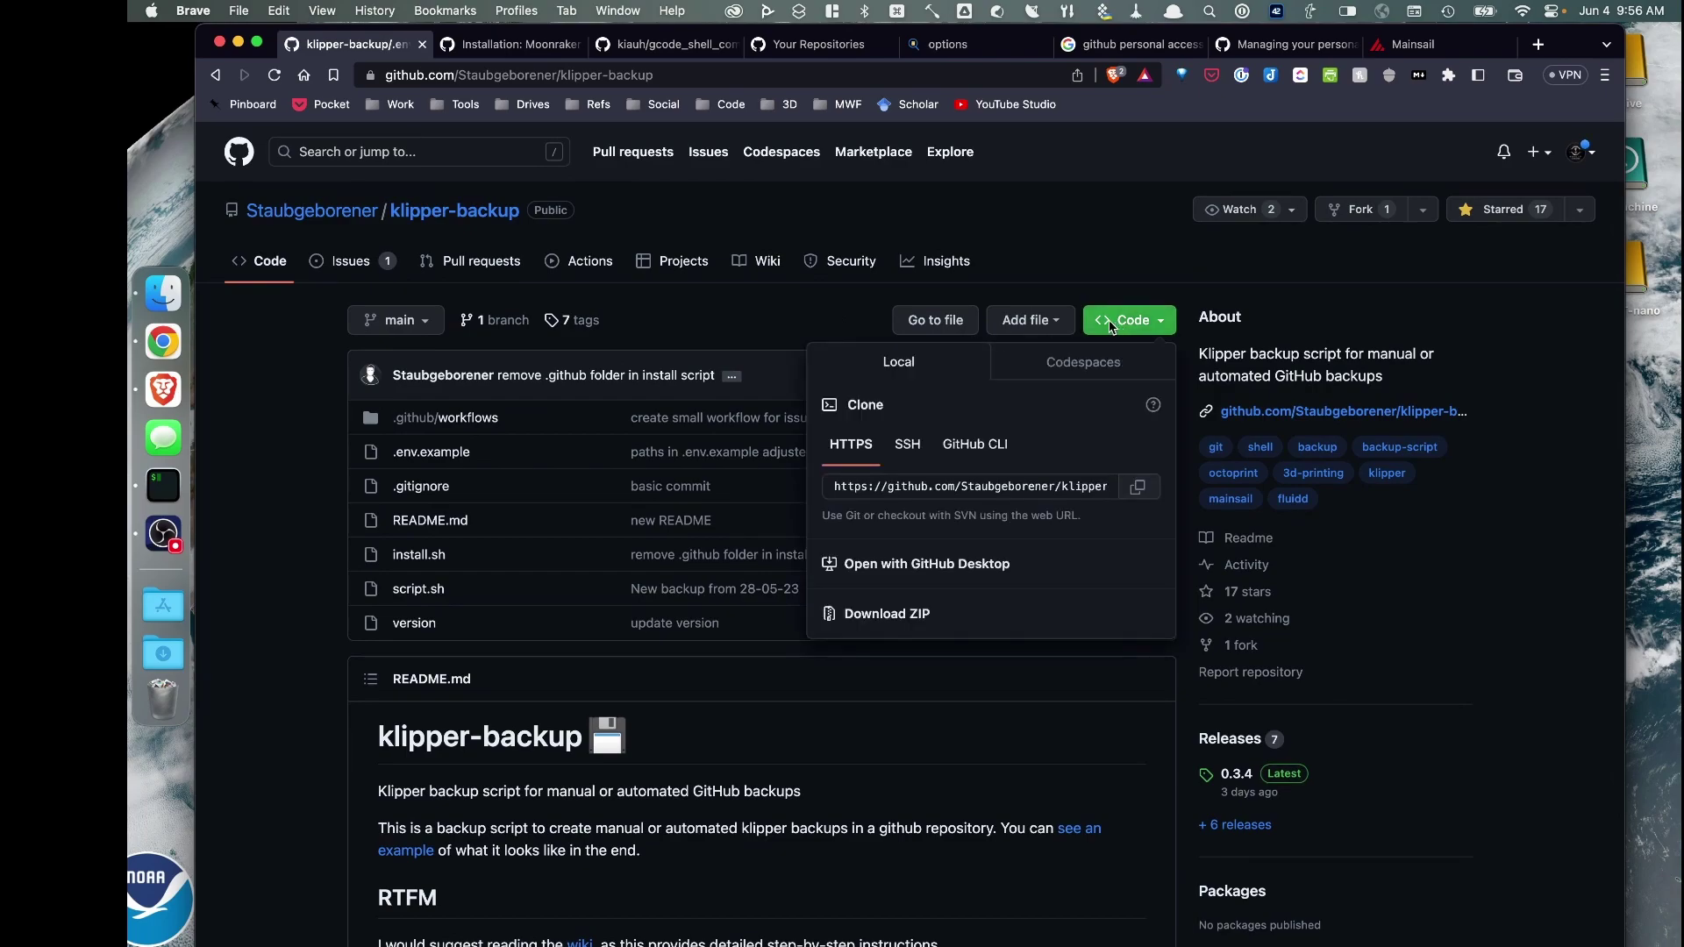
pyautogui.click(797, 313)
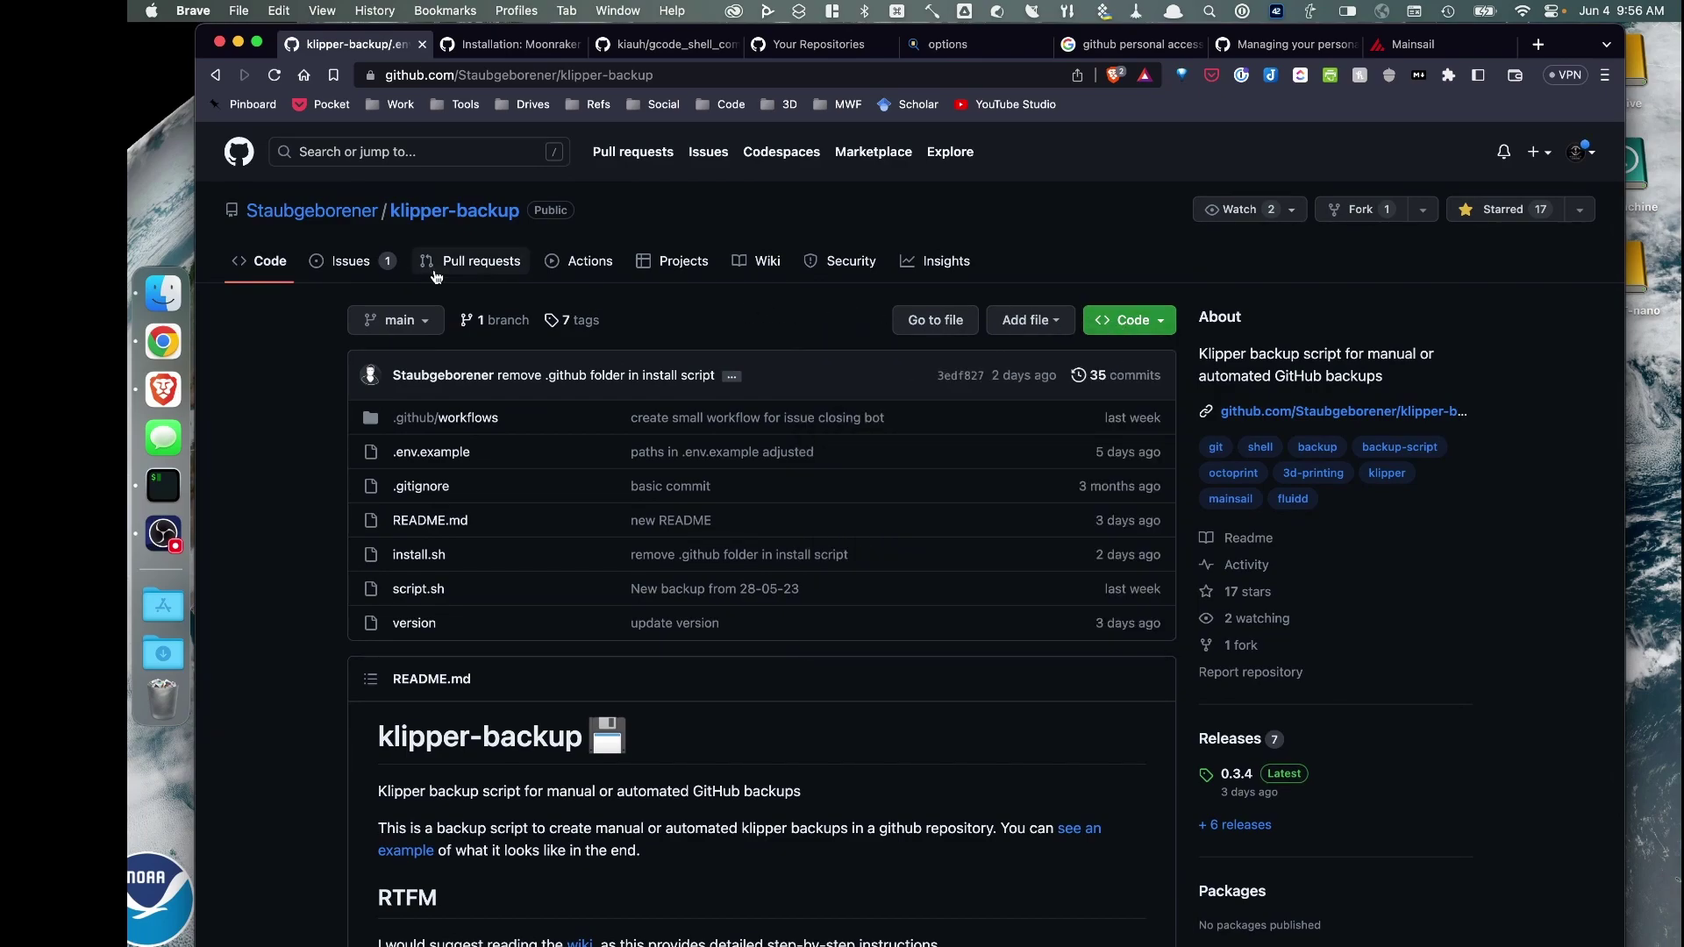
pyautogui.click(1117, 326)
pyautogui.click(1140, 490)
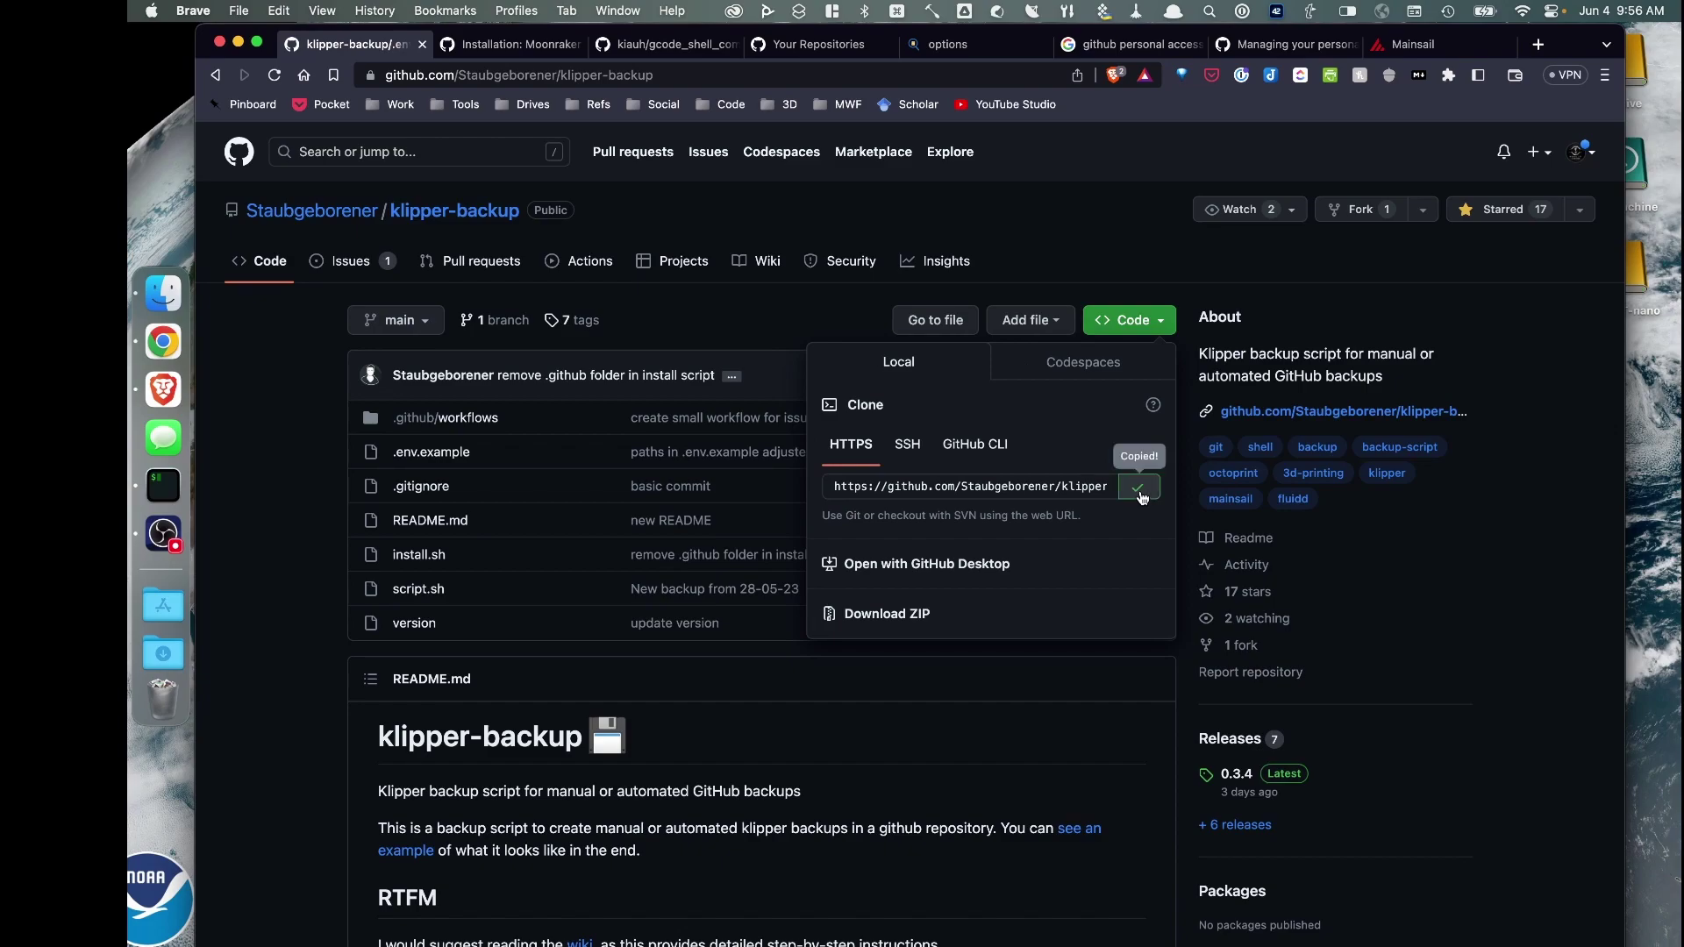
# SSH into m3dp2.local with the user's account and password, then enter cd printer5_data
pyautogui.click(162, 484)
pyautogui.write('ssh wilsonm@m3dp2.local')
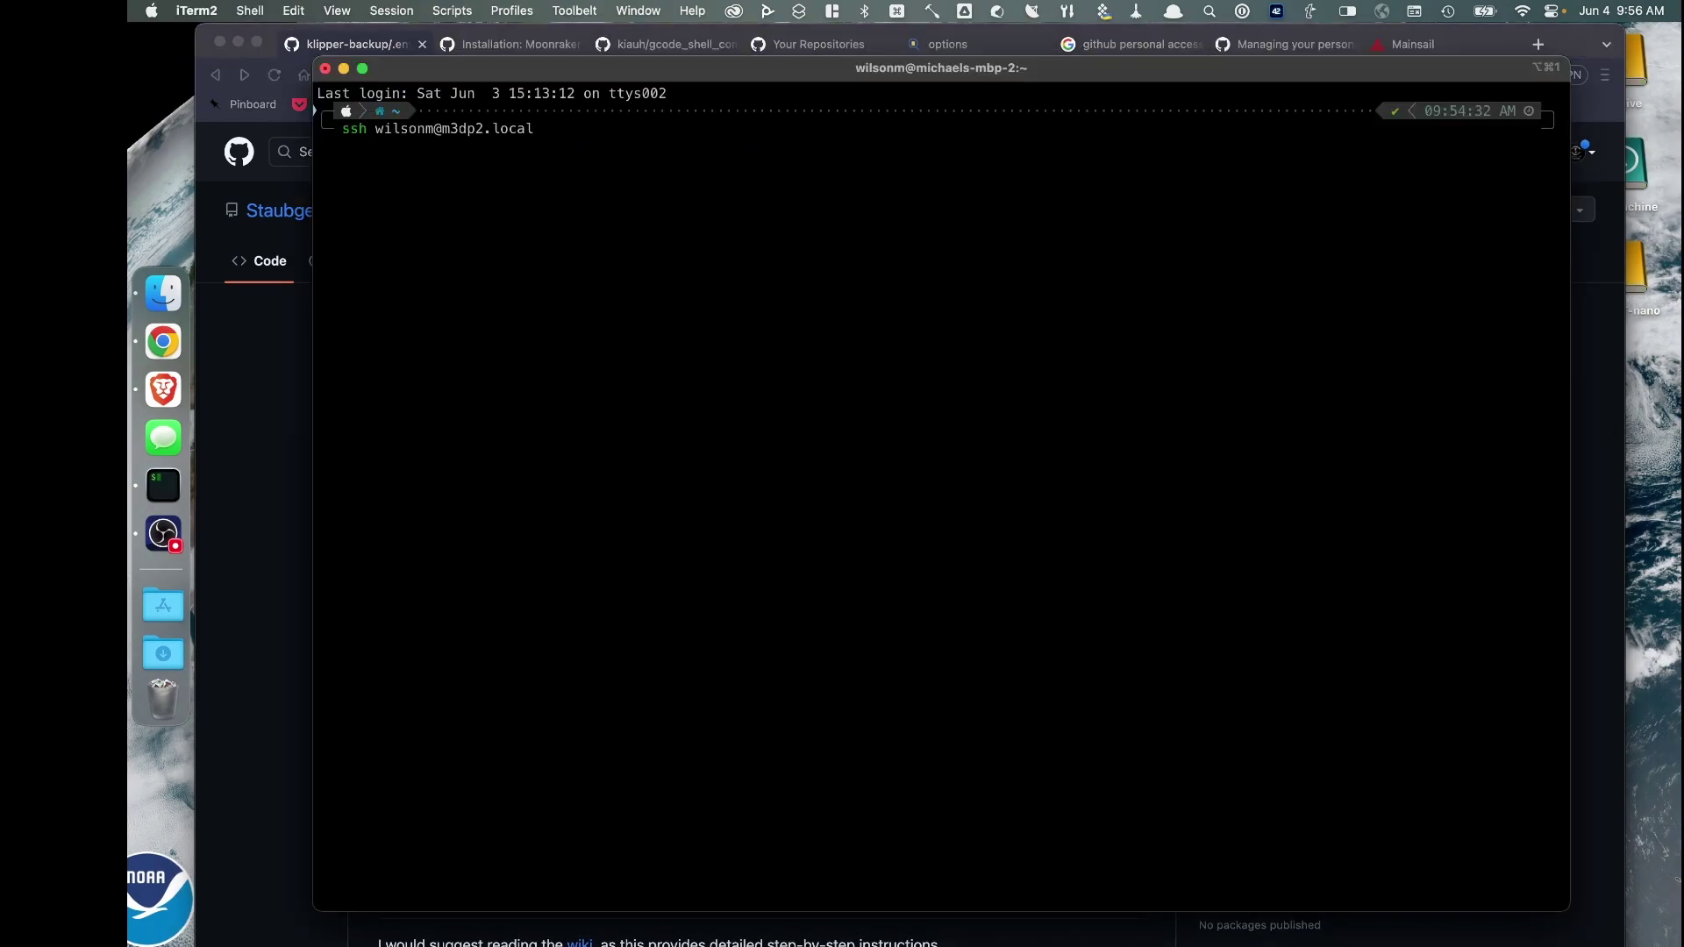
pyautogui.press('Return')
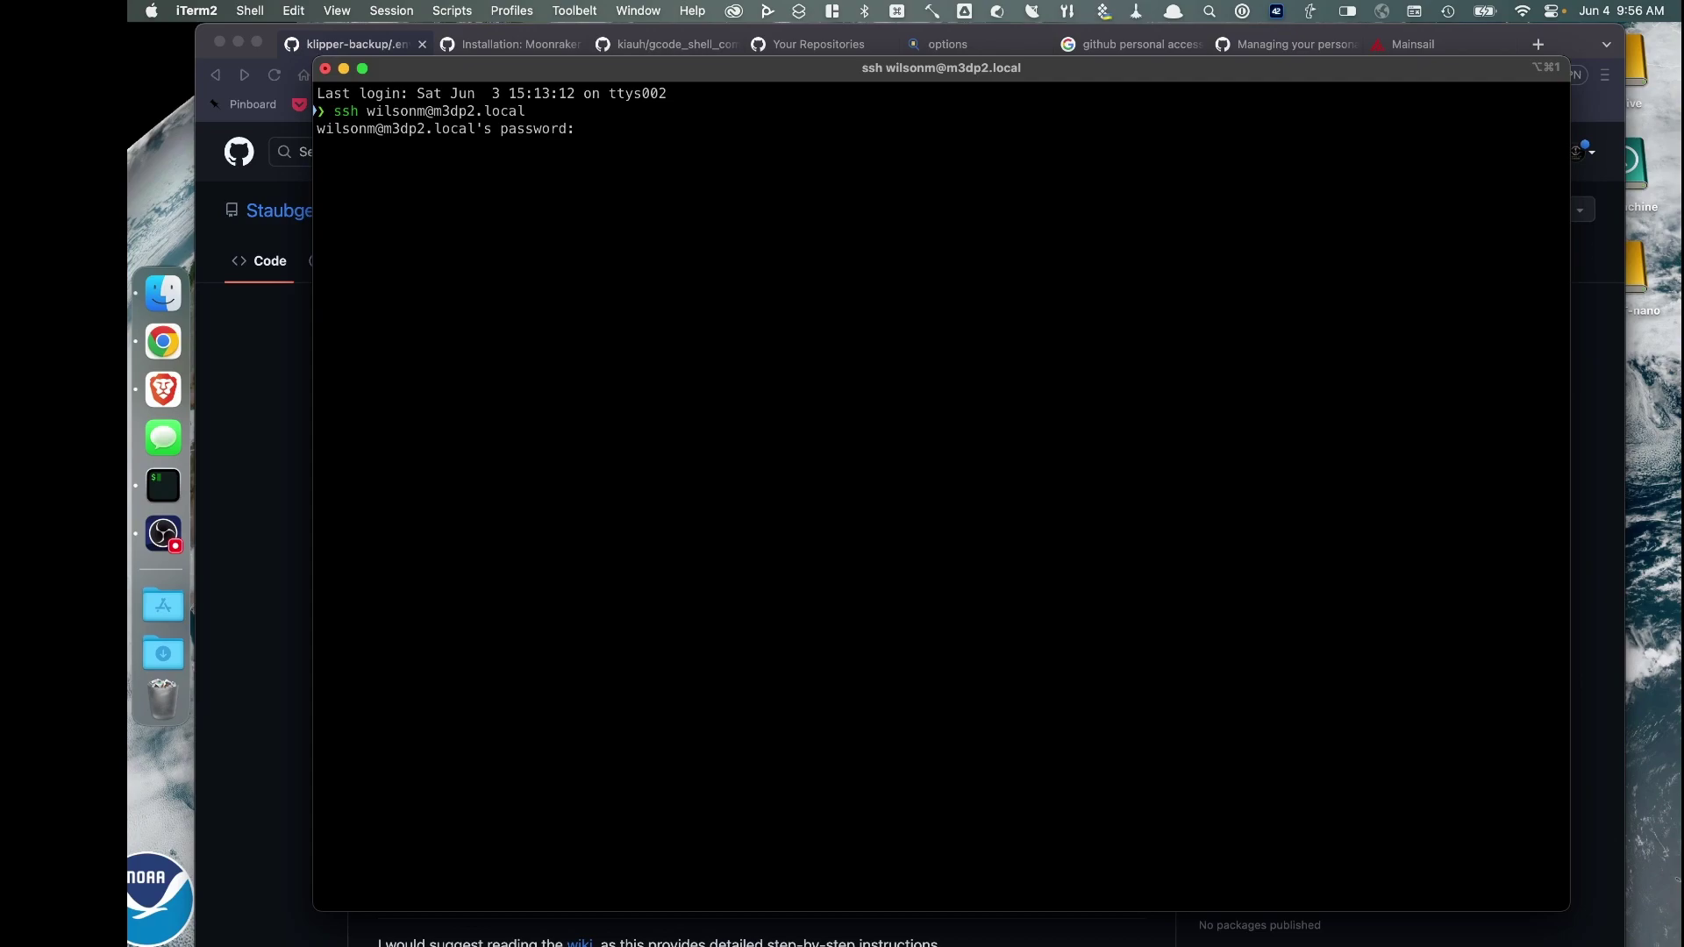
pyautogui.press('Return')
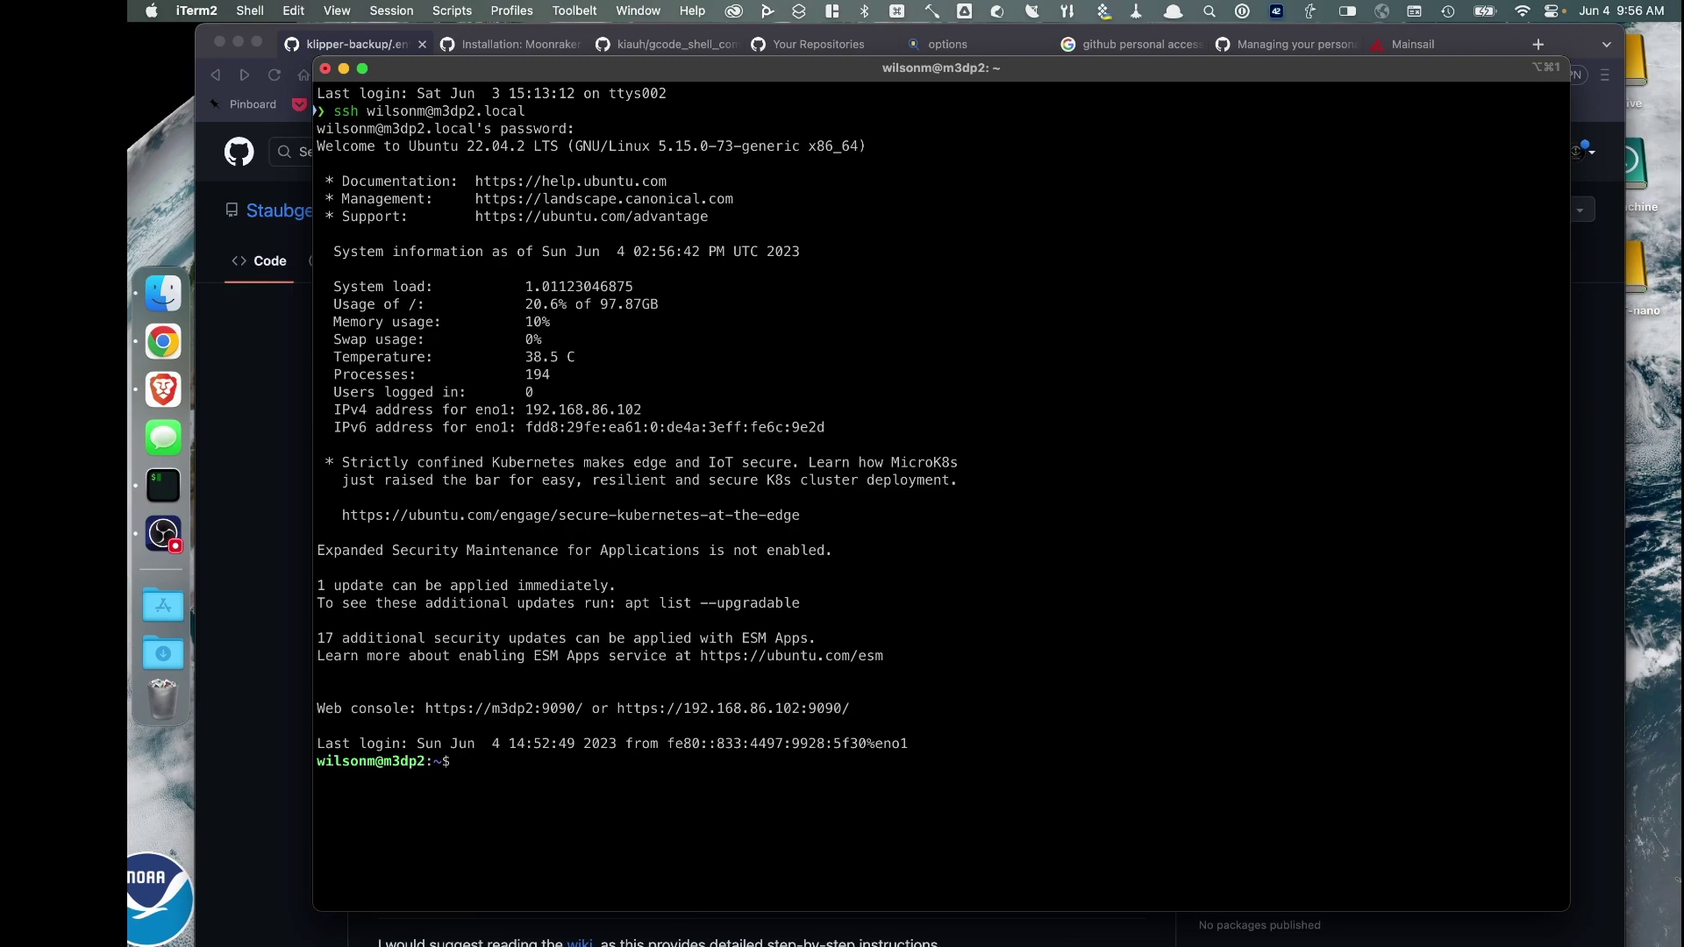
pyautogui.write('cd printer5_data')
# Move into printer5_data, git clone the pasted klipper-backup URL, and list the folder to confirm
pyautogui.press('Return')
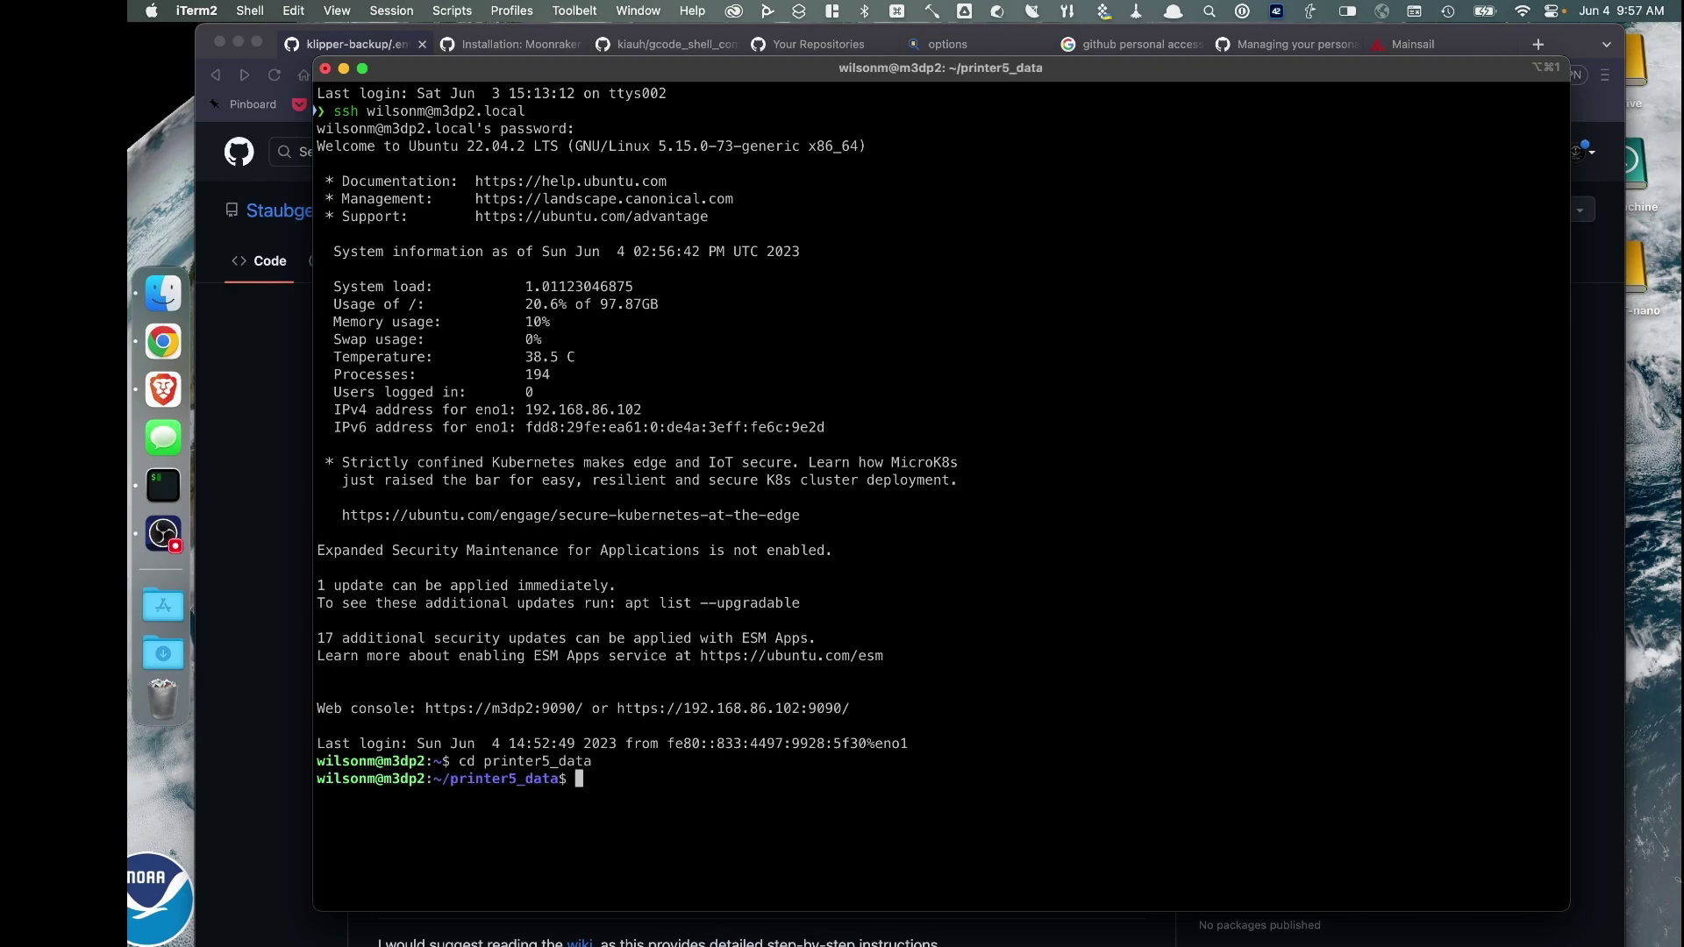
pyautogui.write('ls')
pyautogui.press('Return')
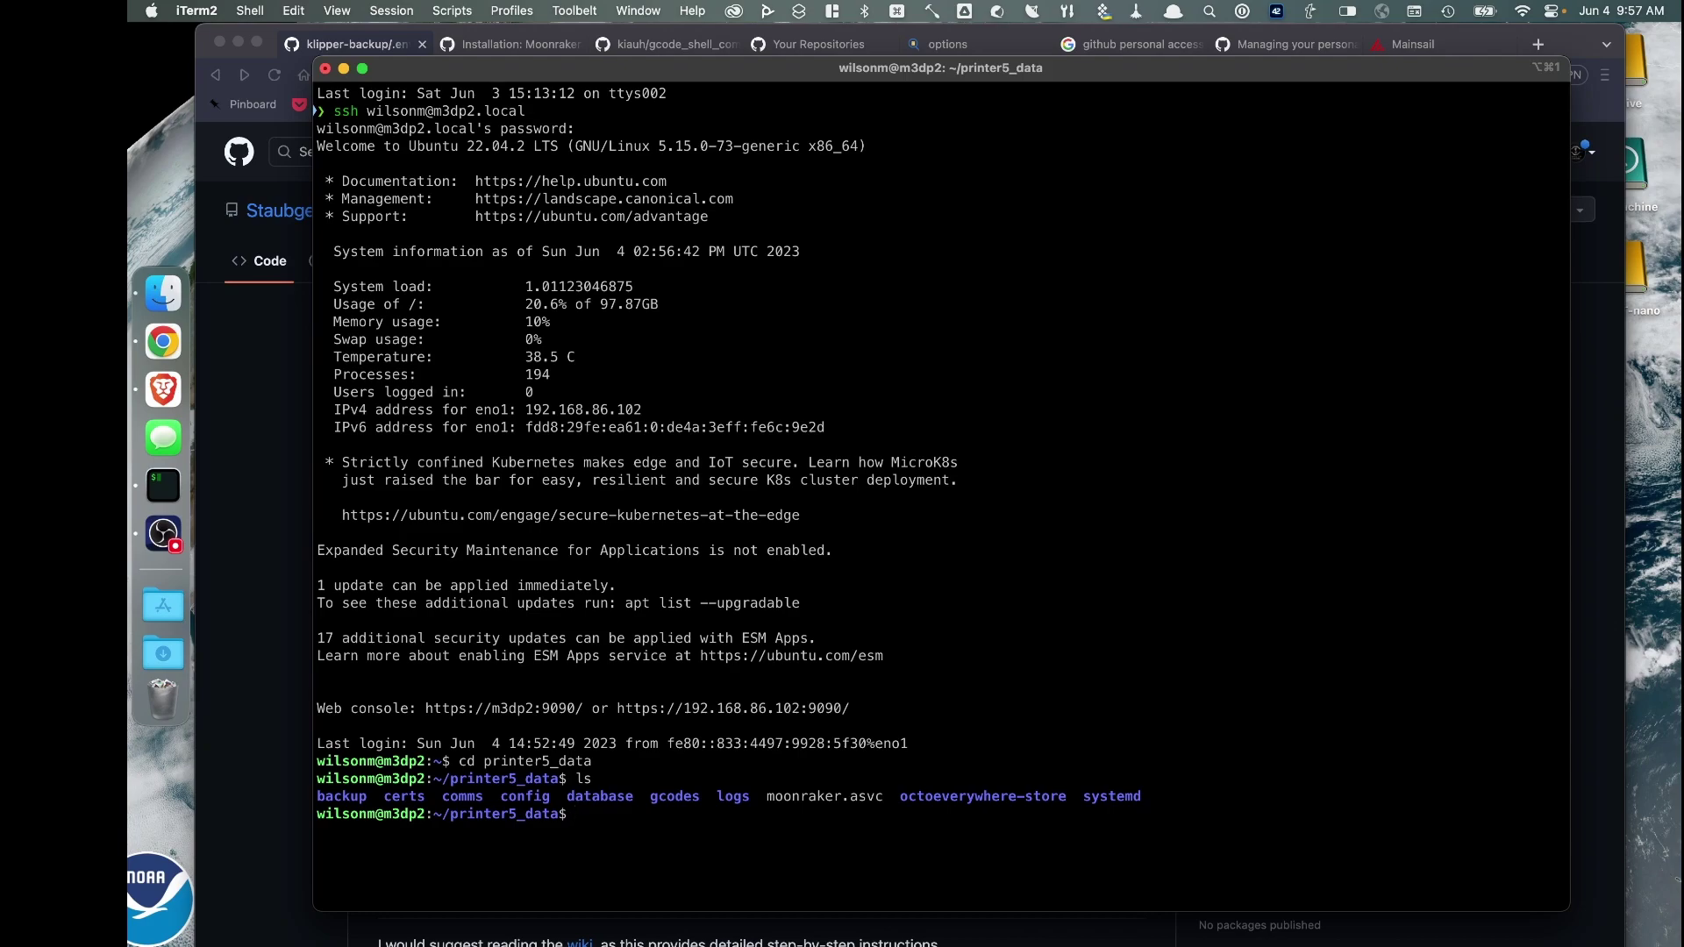
pyautogui.write('git clone')
pyautogui.rightClick(682, 816)
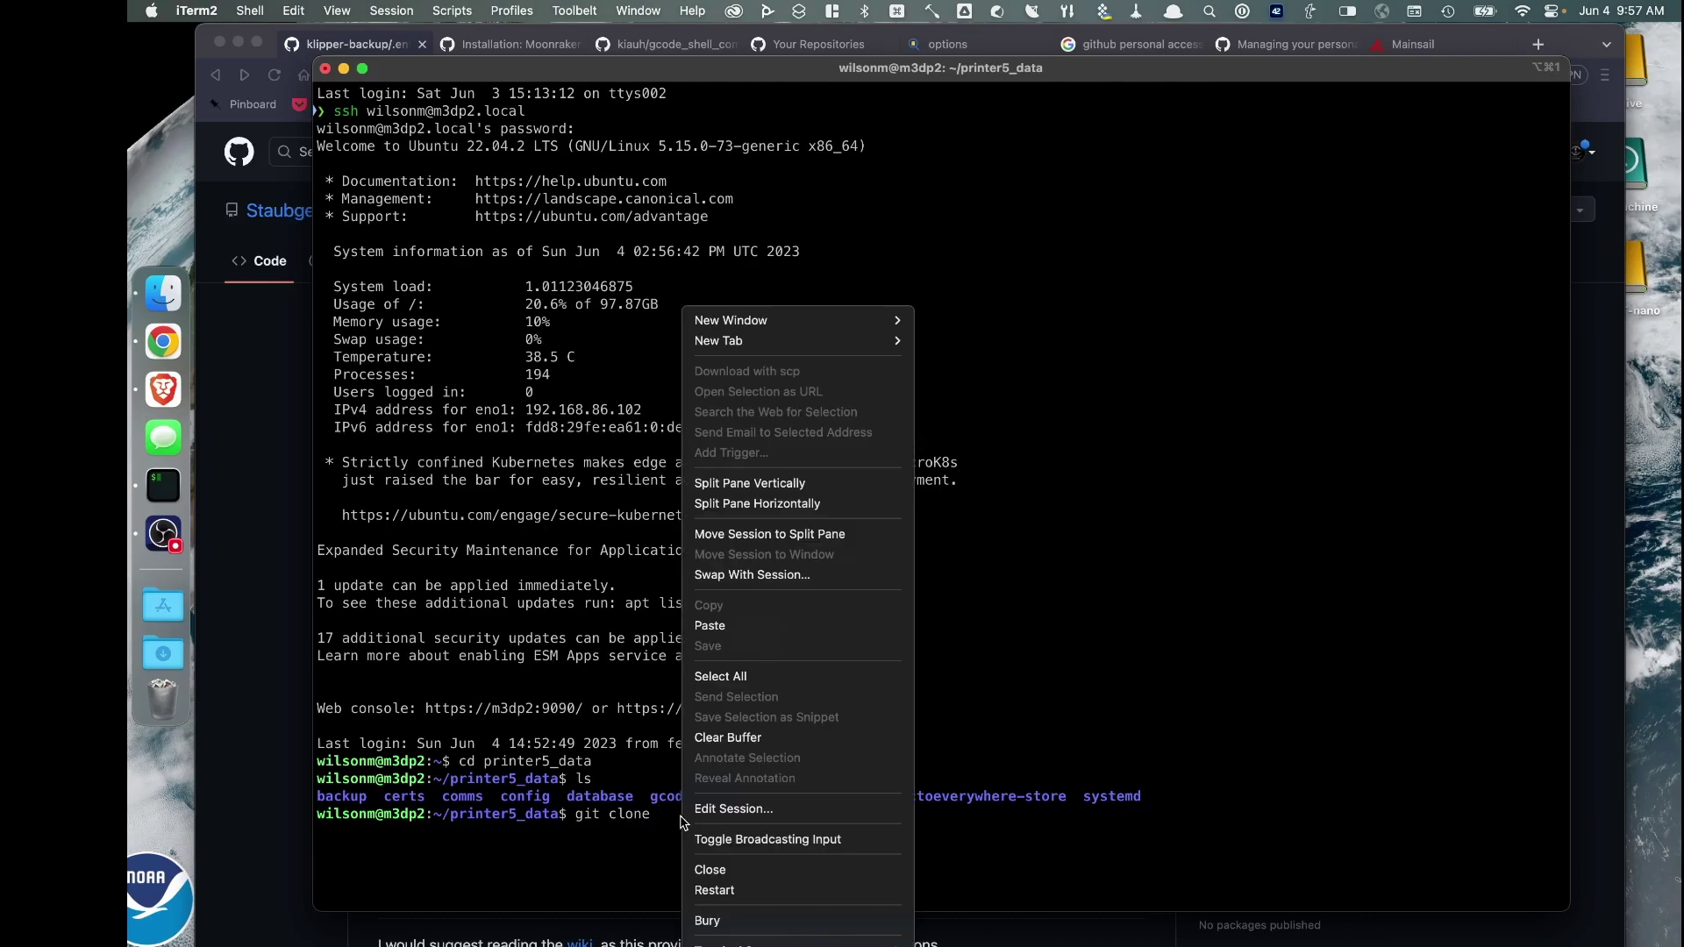
pyautogui.click(709, 625)
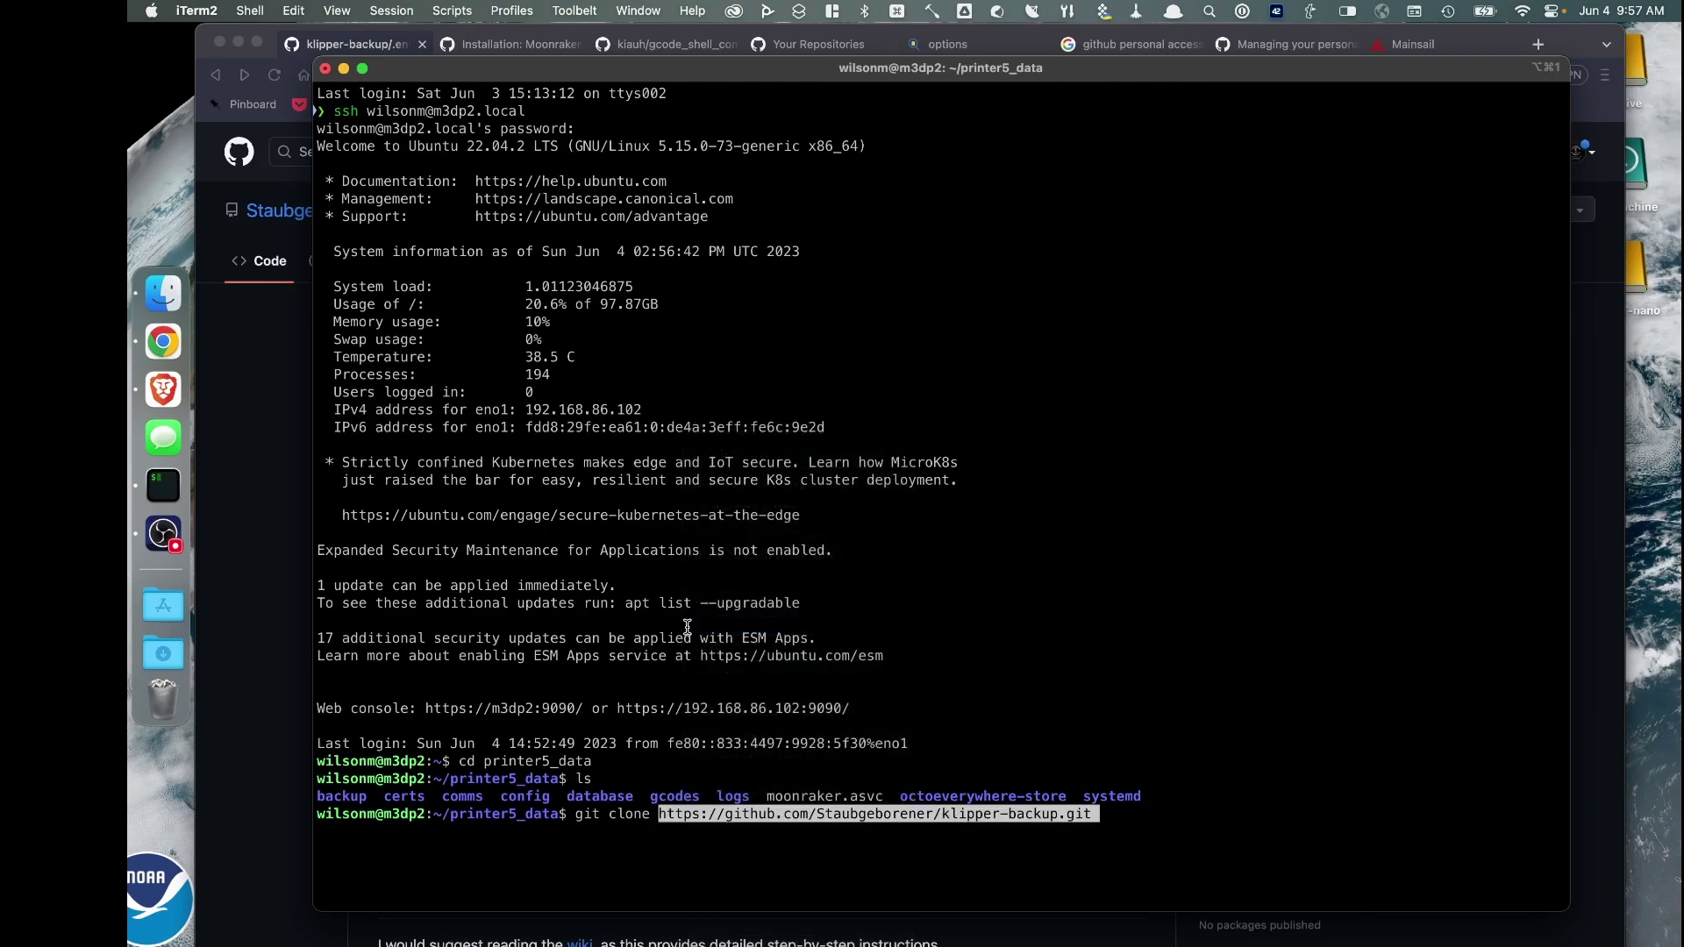
pyautogui.press('Return')
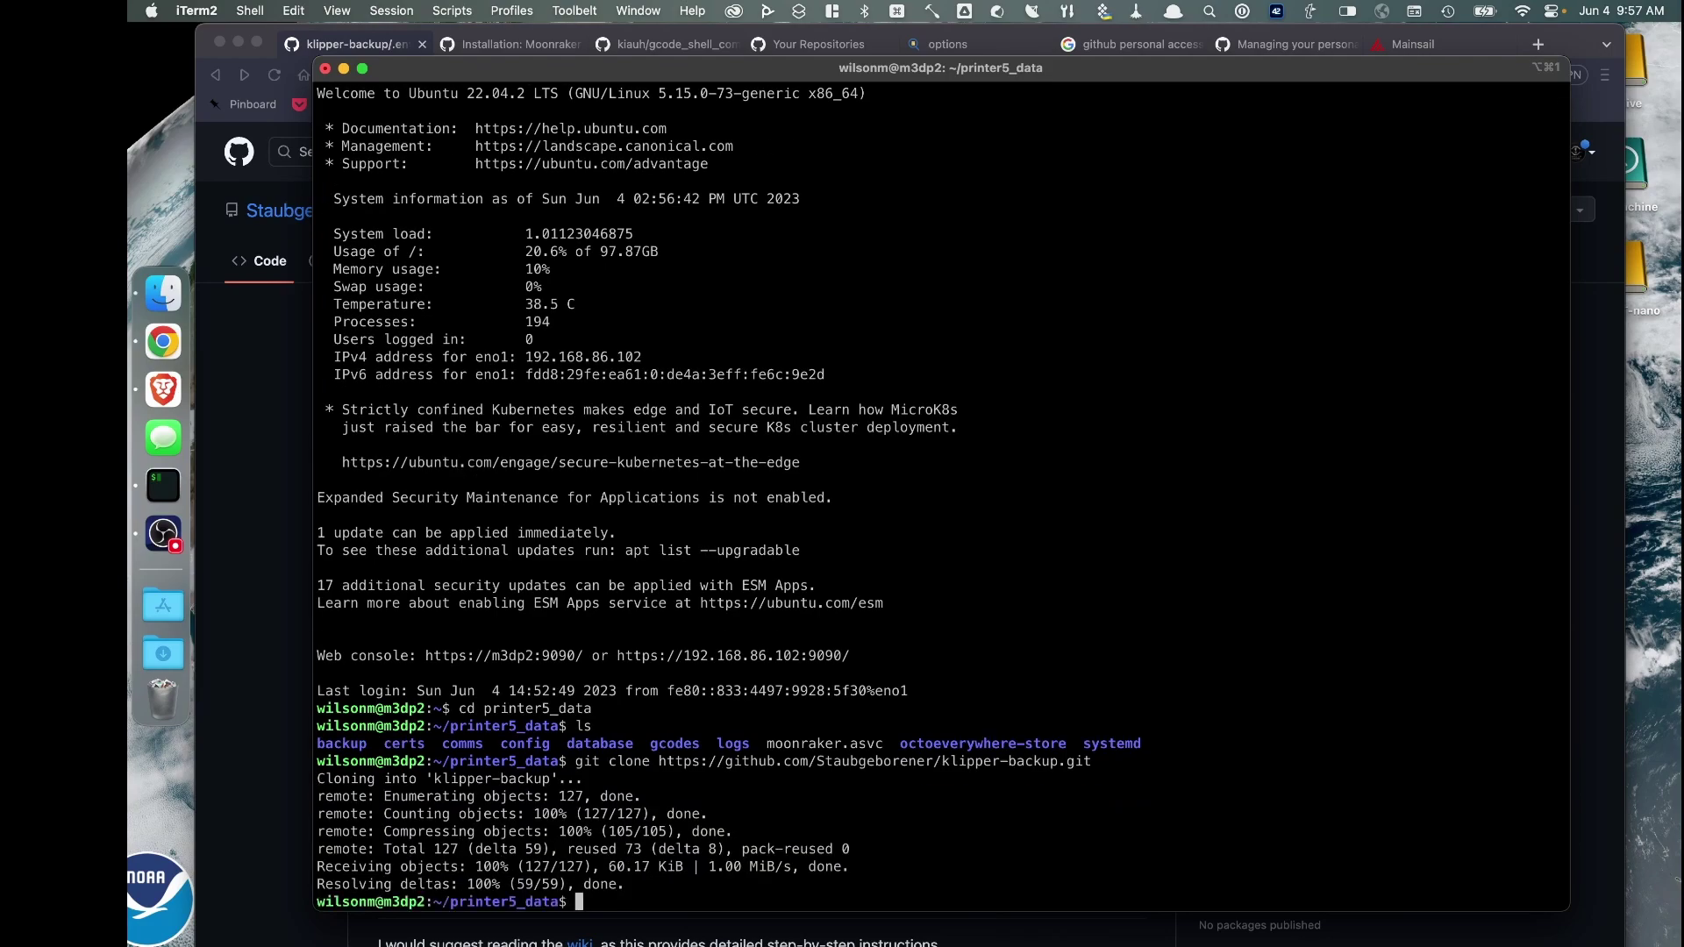
pyautogui.write('ls')
pyautogui.press('Return')
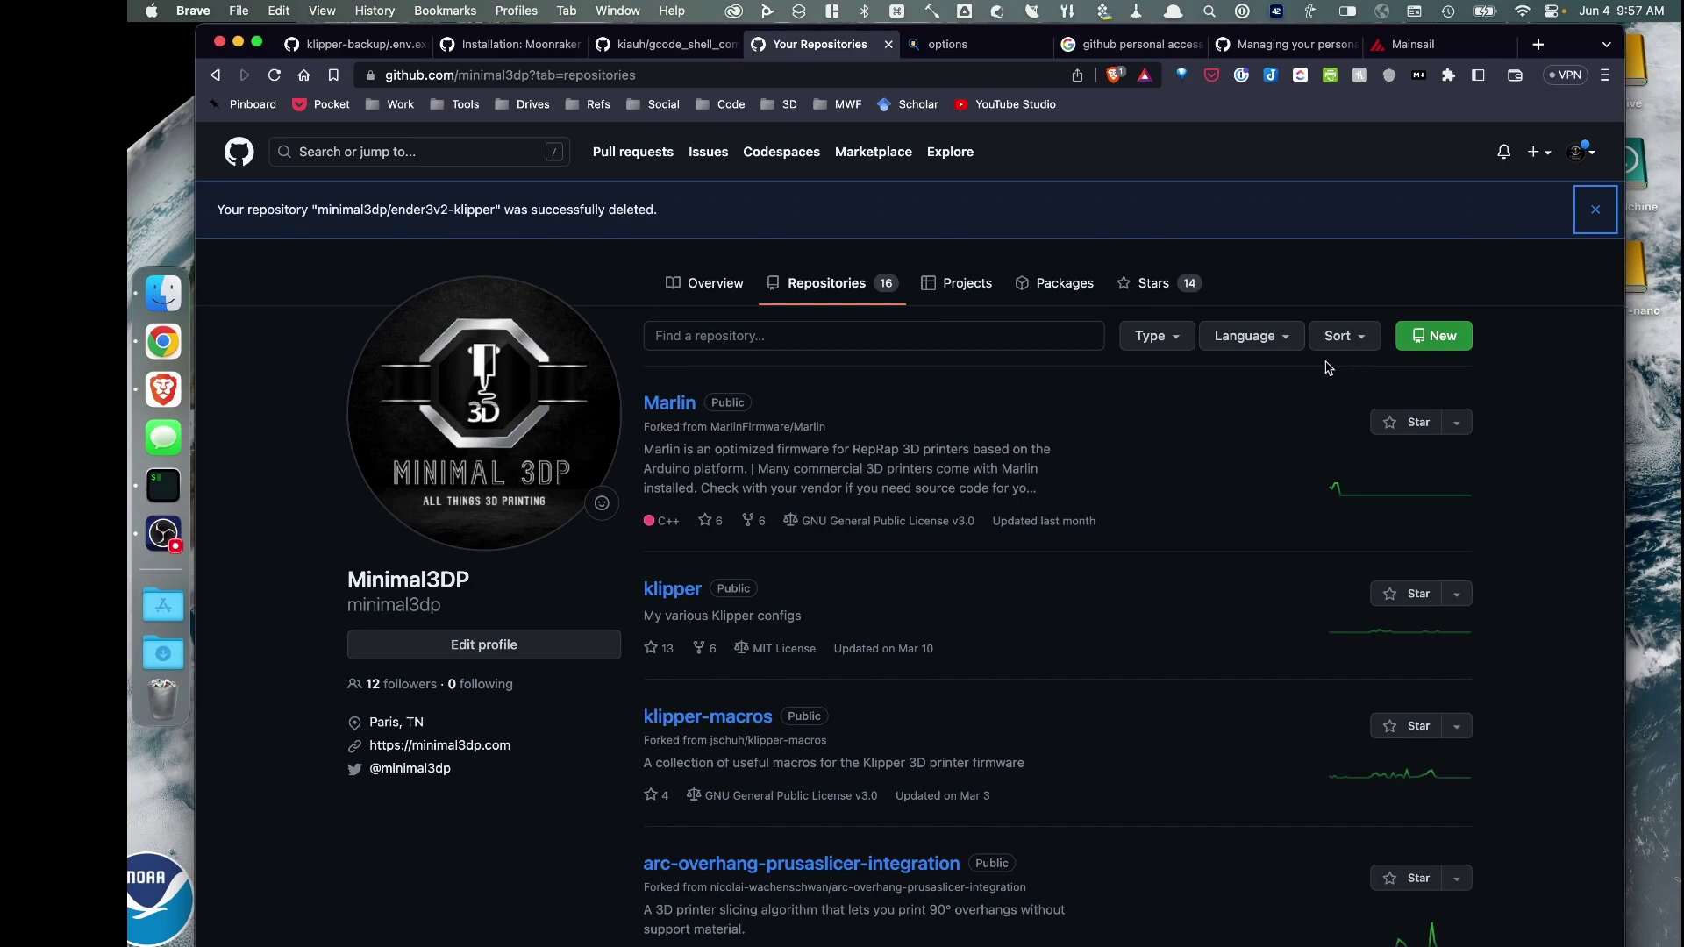
# Create public repository 'ender3v2-klipper' with description 'Ender 3 v2 Klipper Configurations'
pyautogui.click(1422, 337)
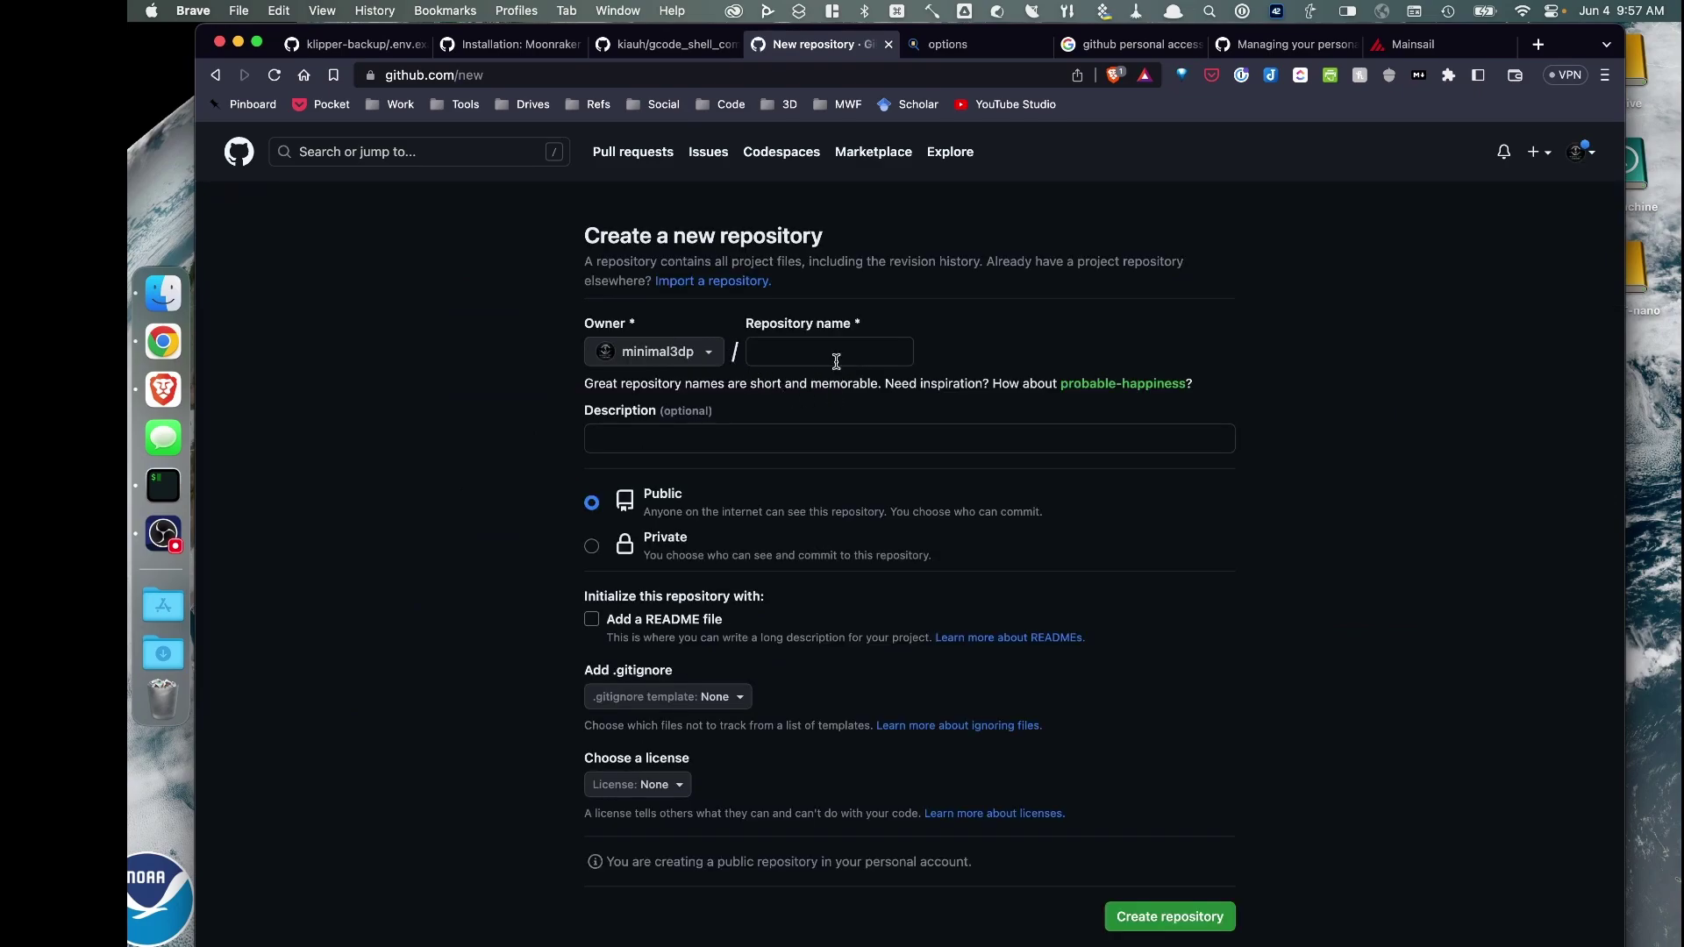
pyautogui.click(836, 355)
pyautogui.write('ender3v2')
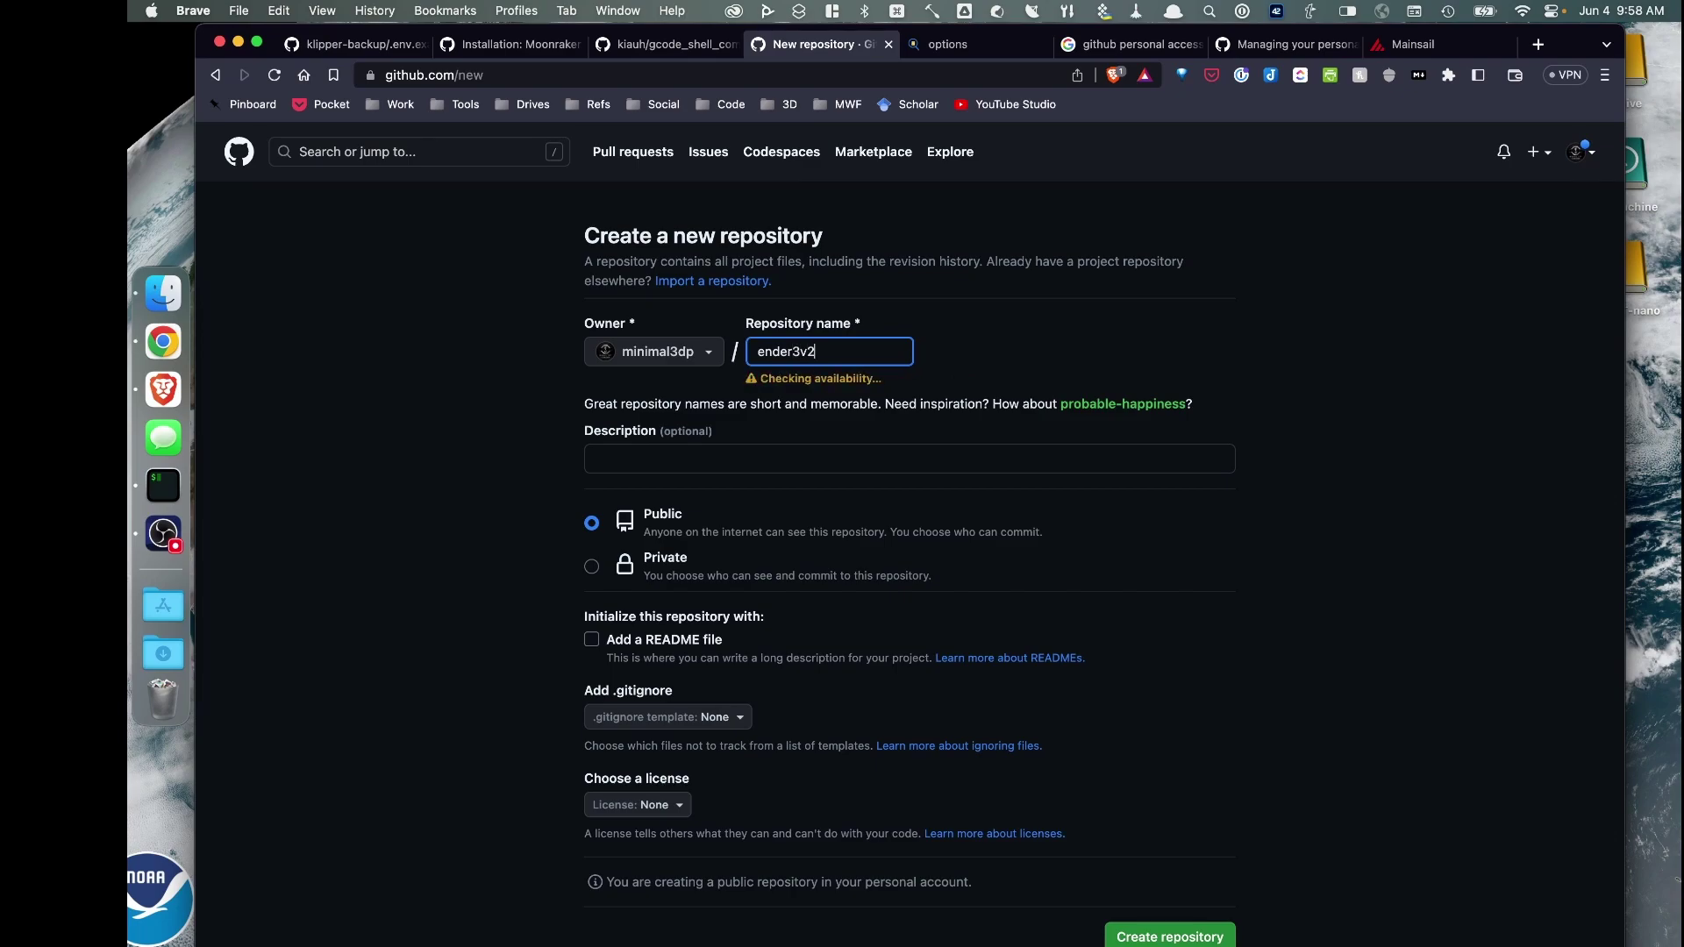
pyautogui.write('-klipper')
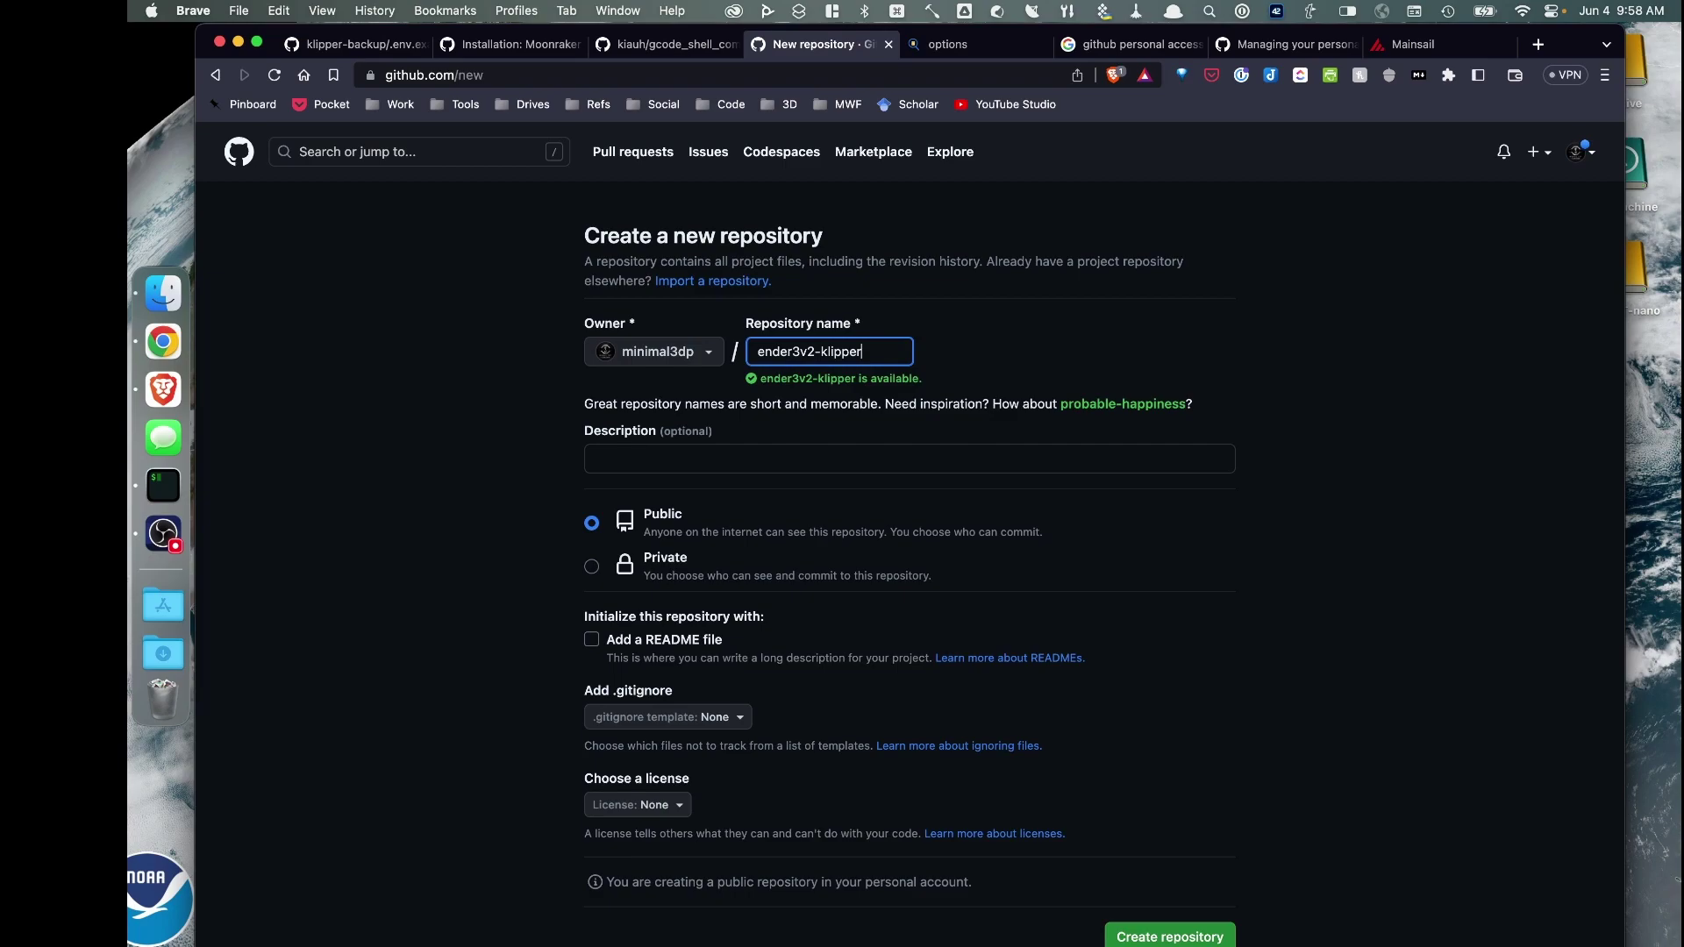
pyautogui.click(728, 459)
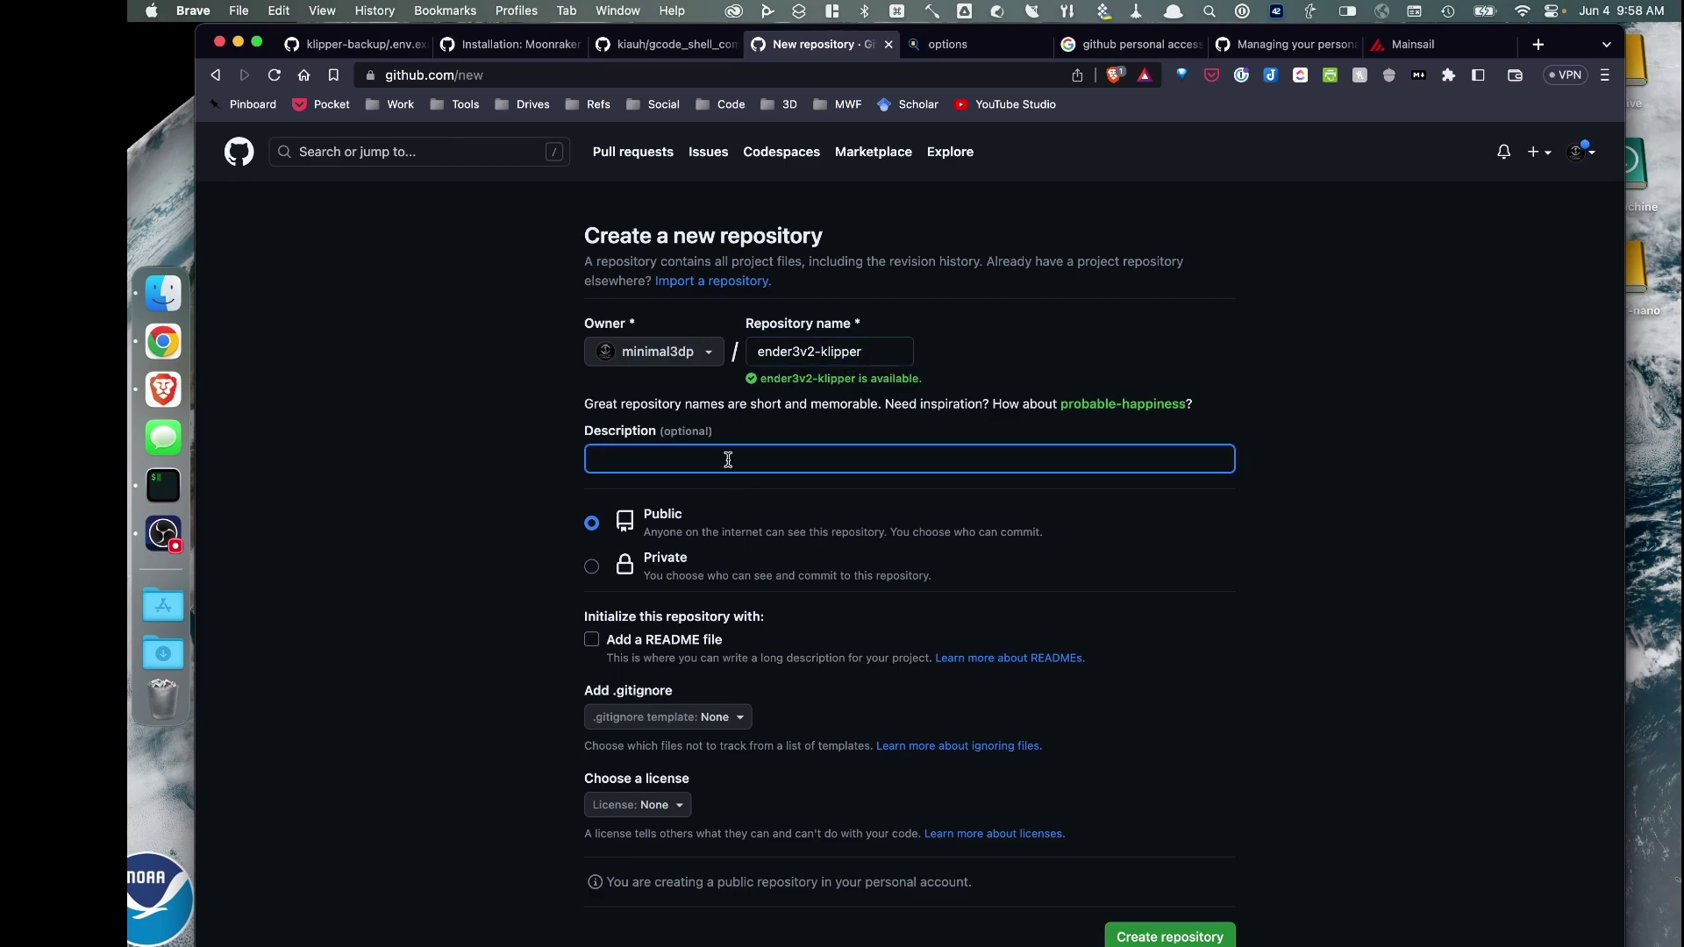
pyautogui.write('Ender 3 v2 Klipper Configurations')
pyautogui.scroll(-1, 802, 456)
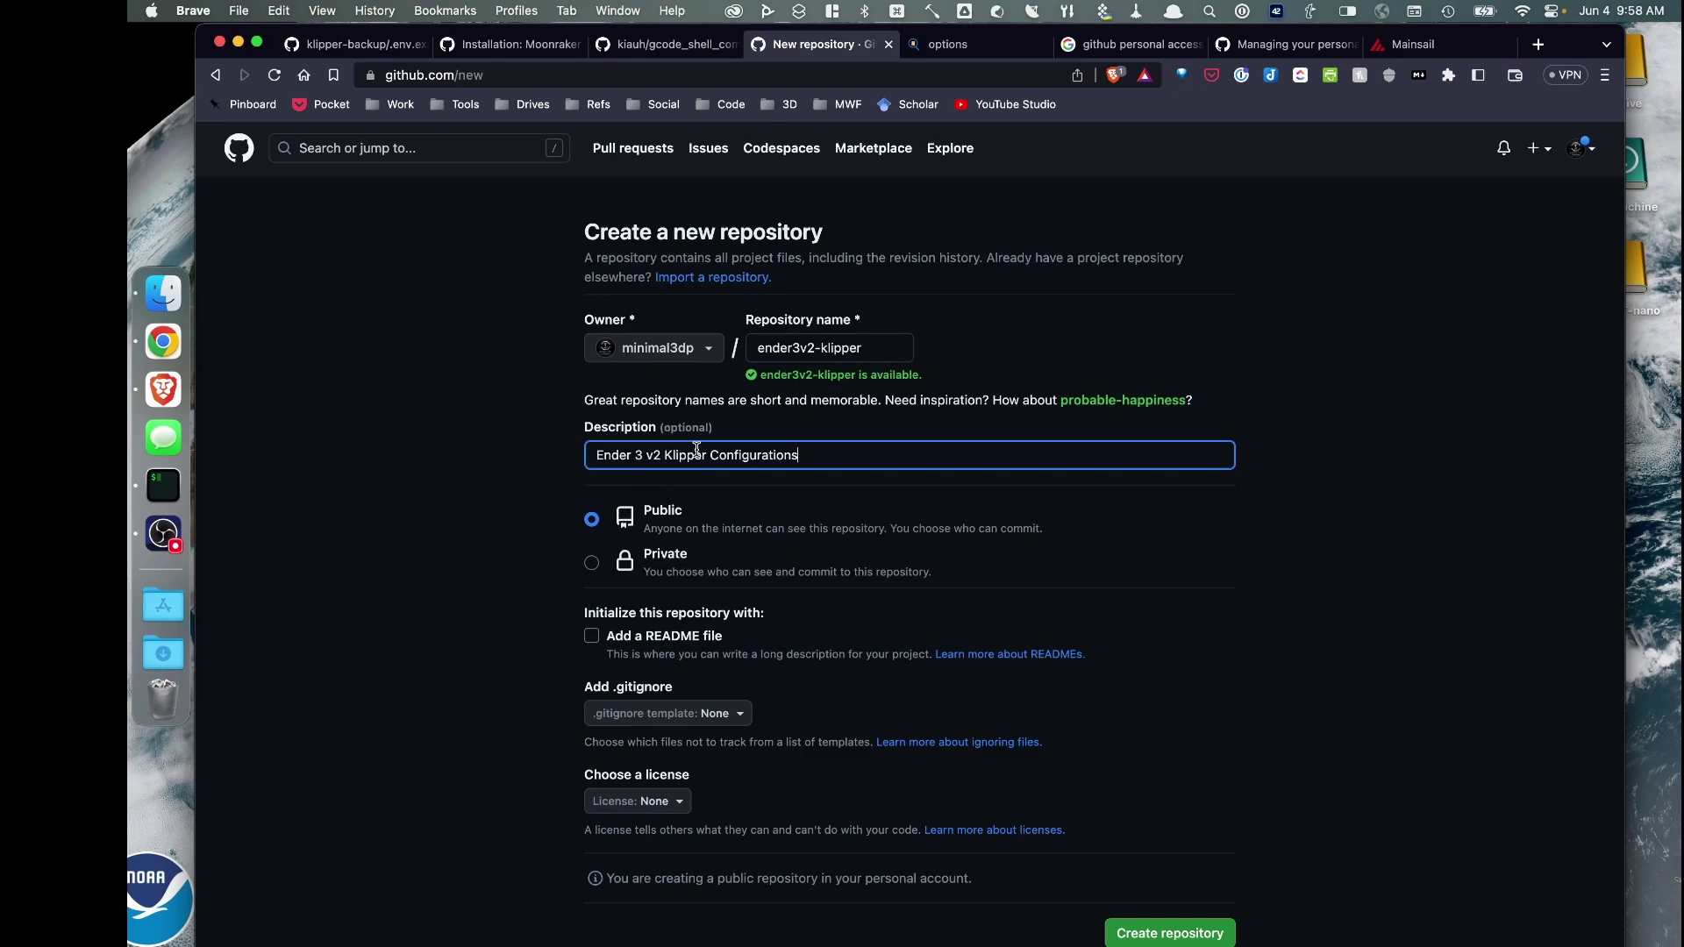
pyautogui.click(1167, 939)
pyautogui.click(1167, 935)
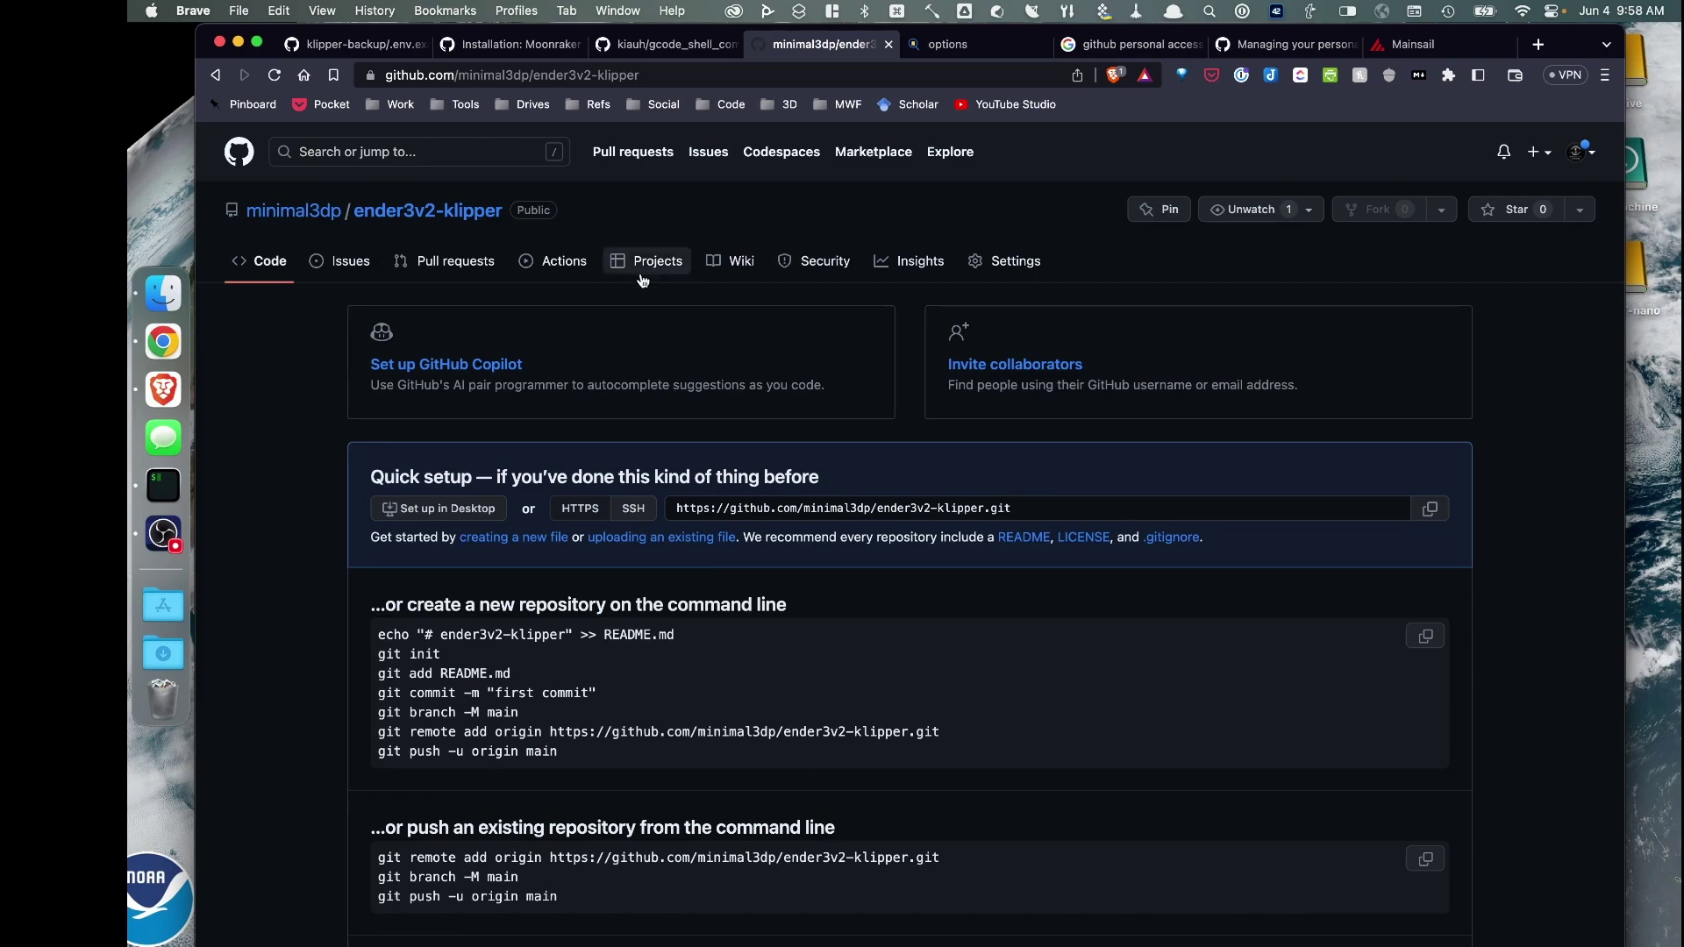
# Go through Settings > Developer settings > Fine-grained tokens and start generating a new token
pyautogui.scroll(-4, 579, 335)
pyautogui.scroll(2, 614, 351)
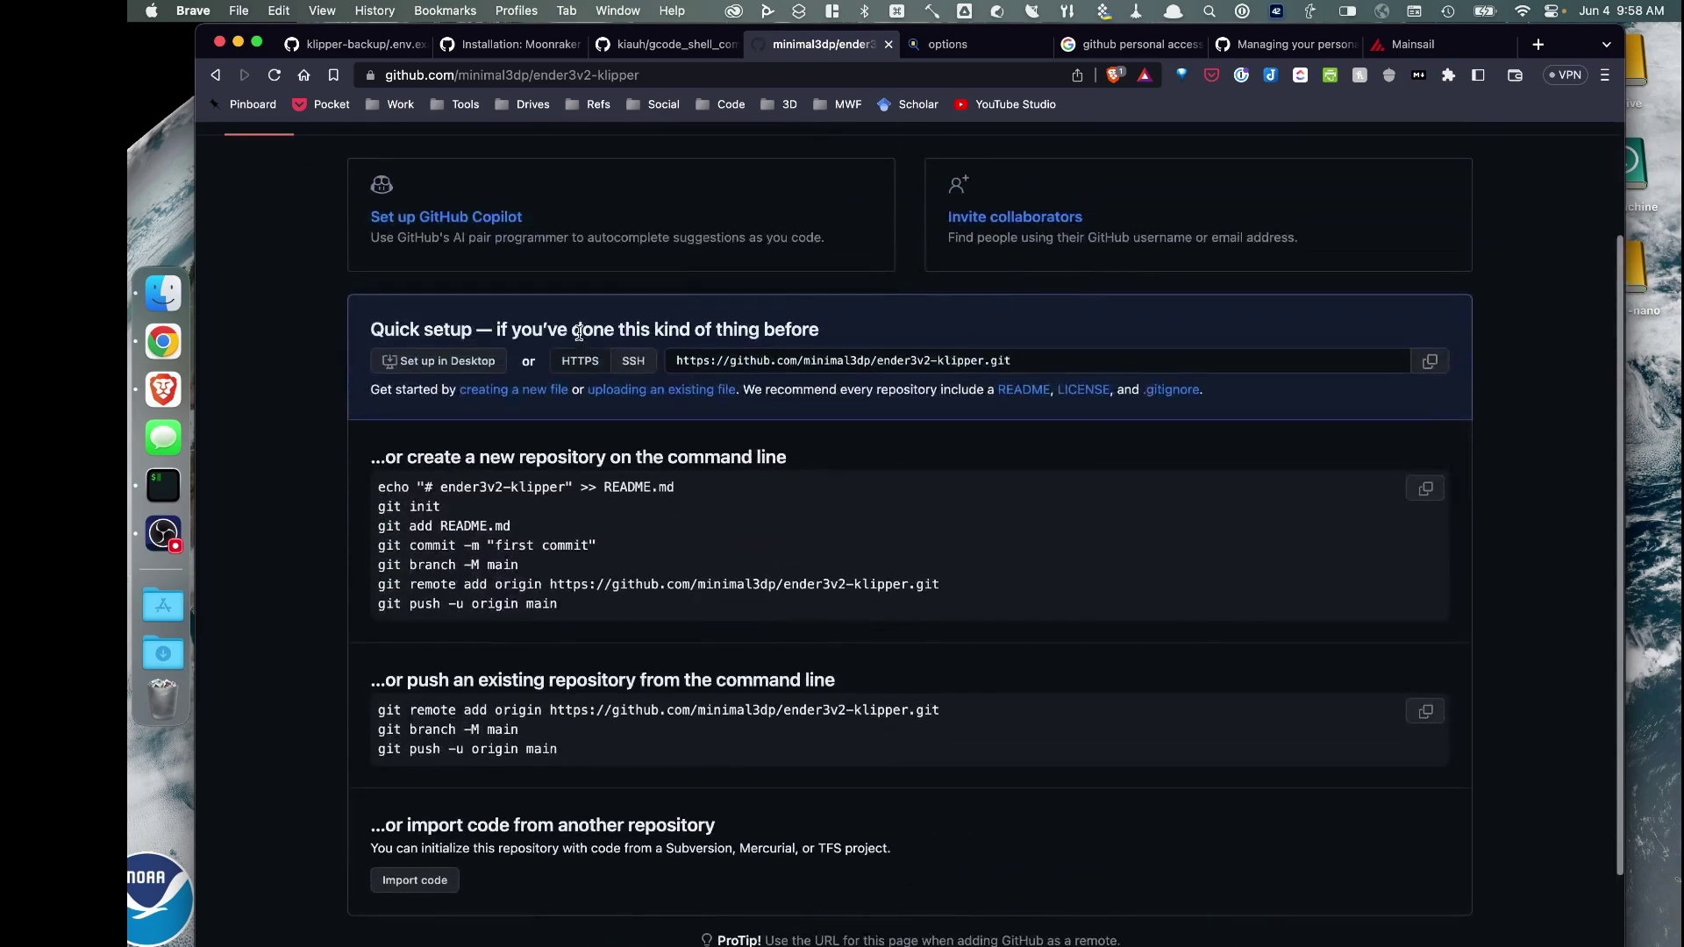
pyautogui.scroll(3, 755, 329)
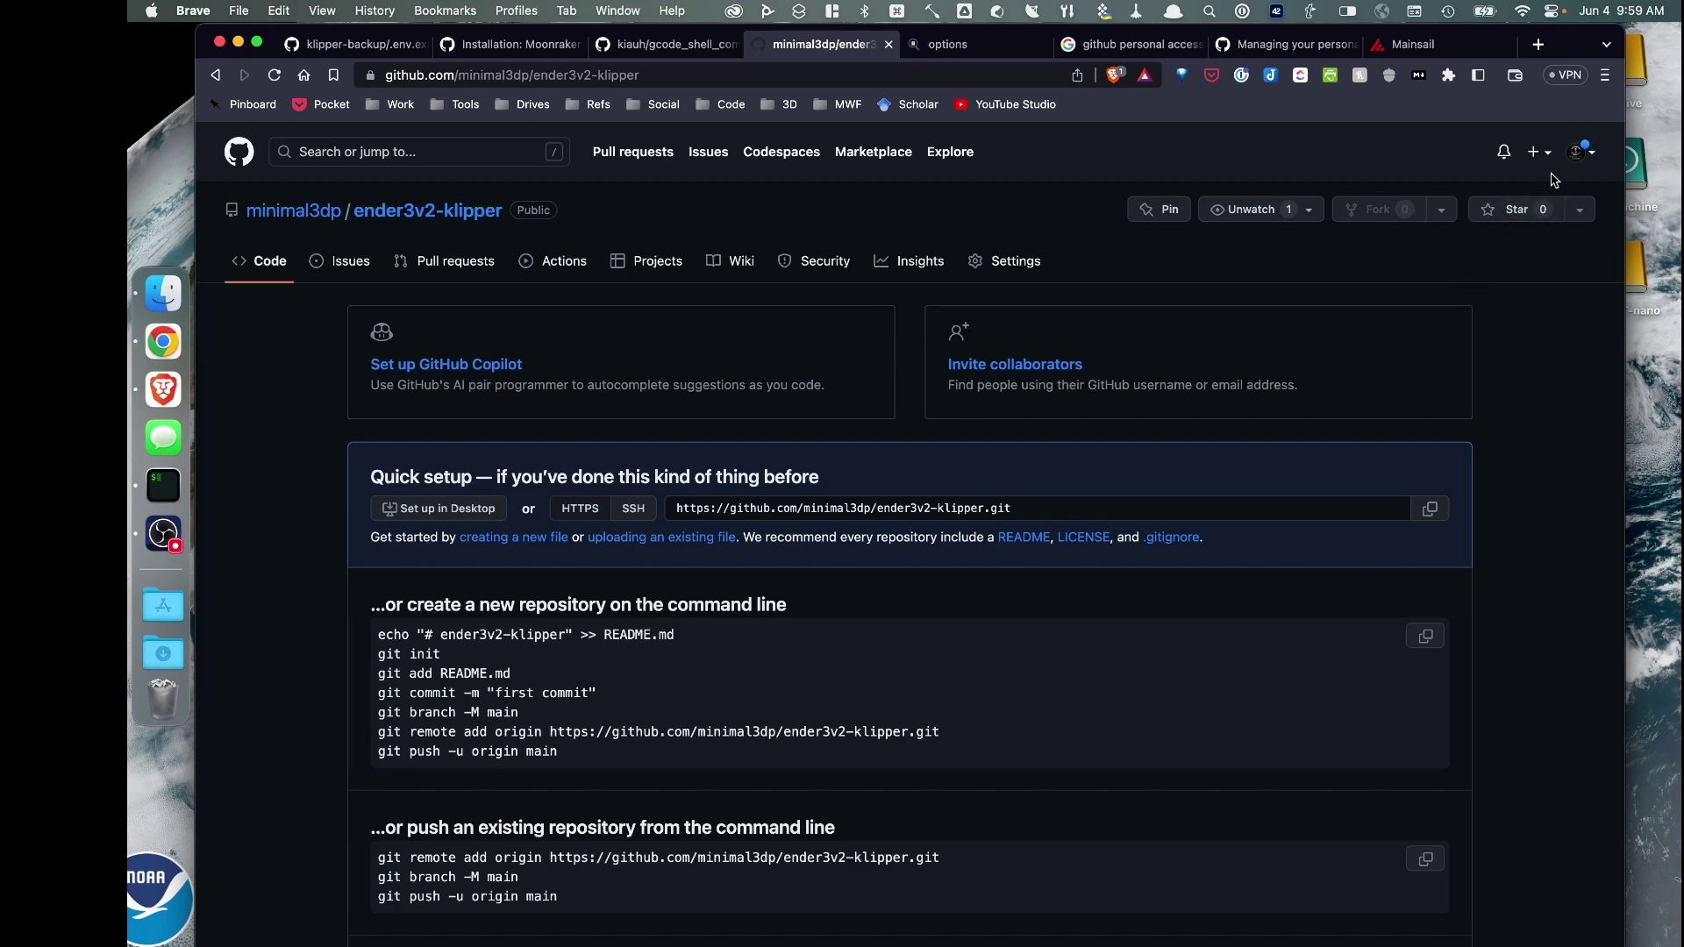
pyautogui.click(1583, 153)
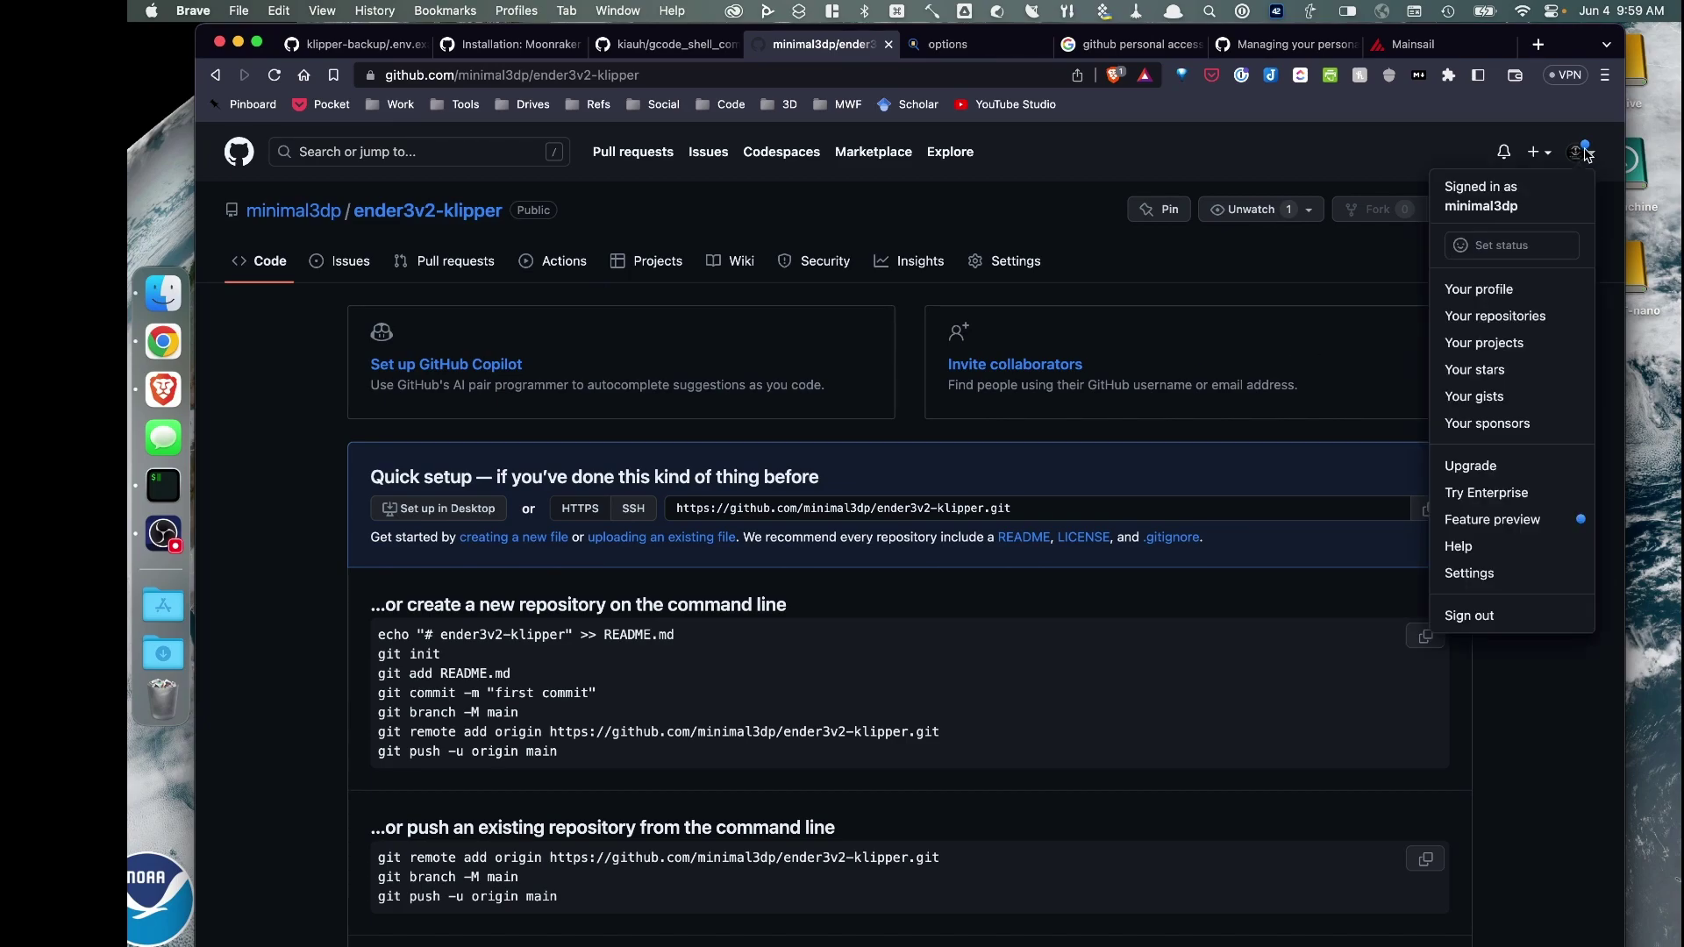
pyautogui.click(1469, 573)
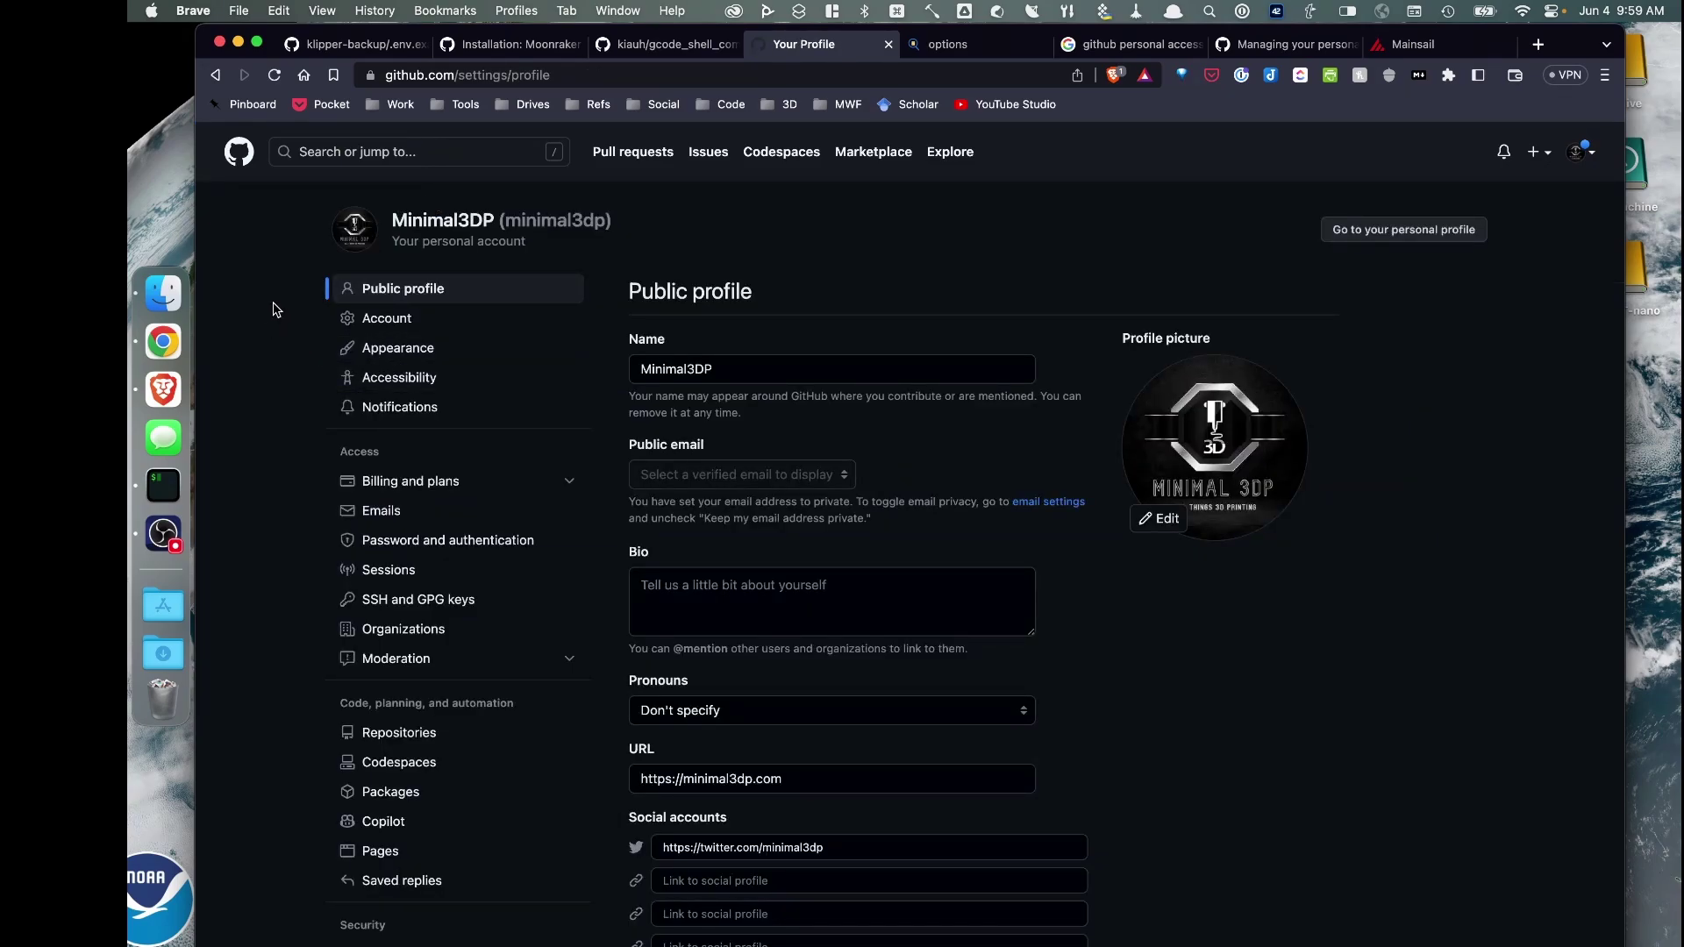
pyautogui.scroll(-10, 274, 308)
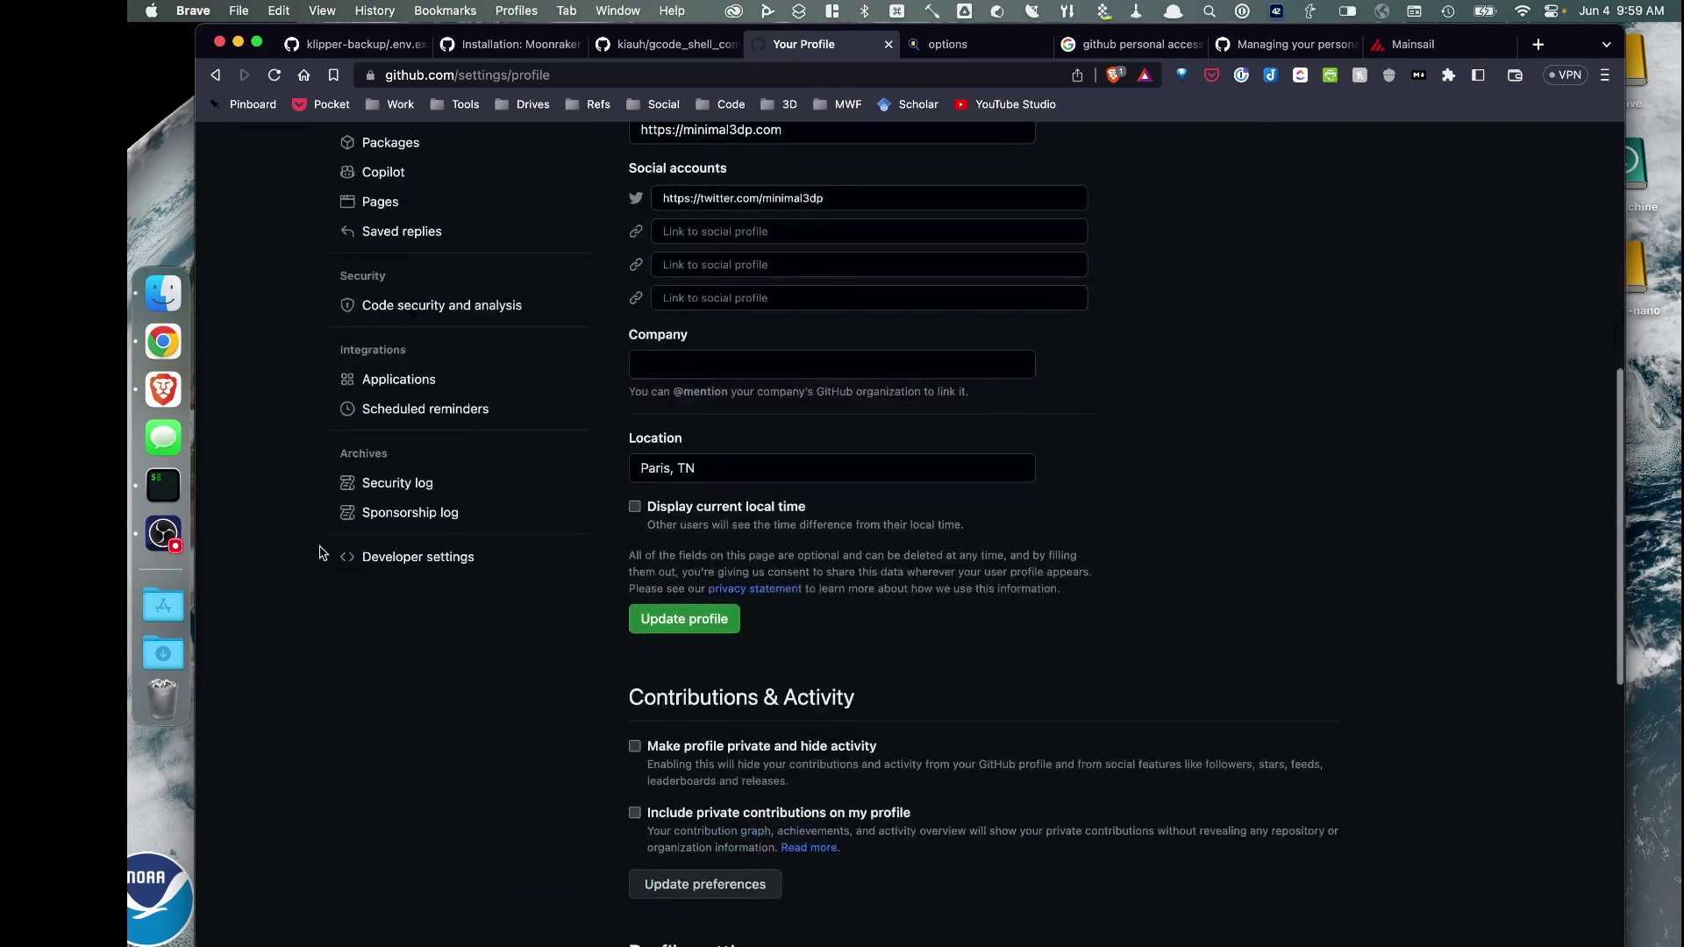
pyautogui.click(401, 561)
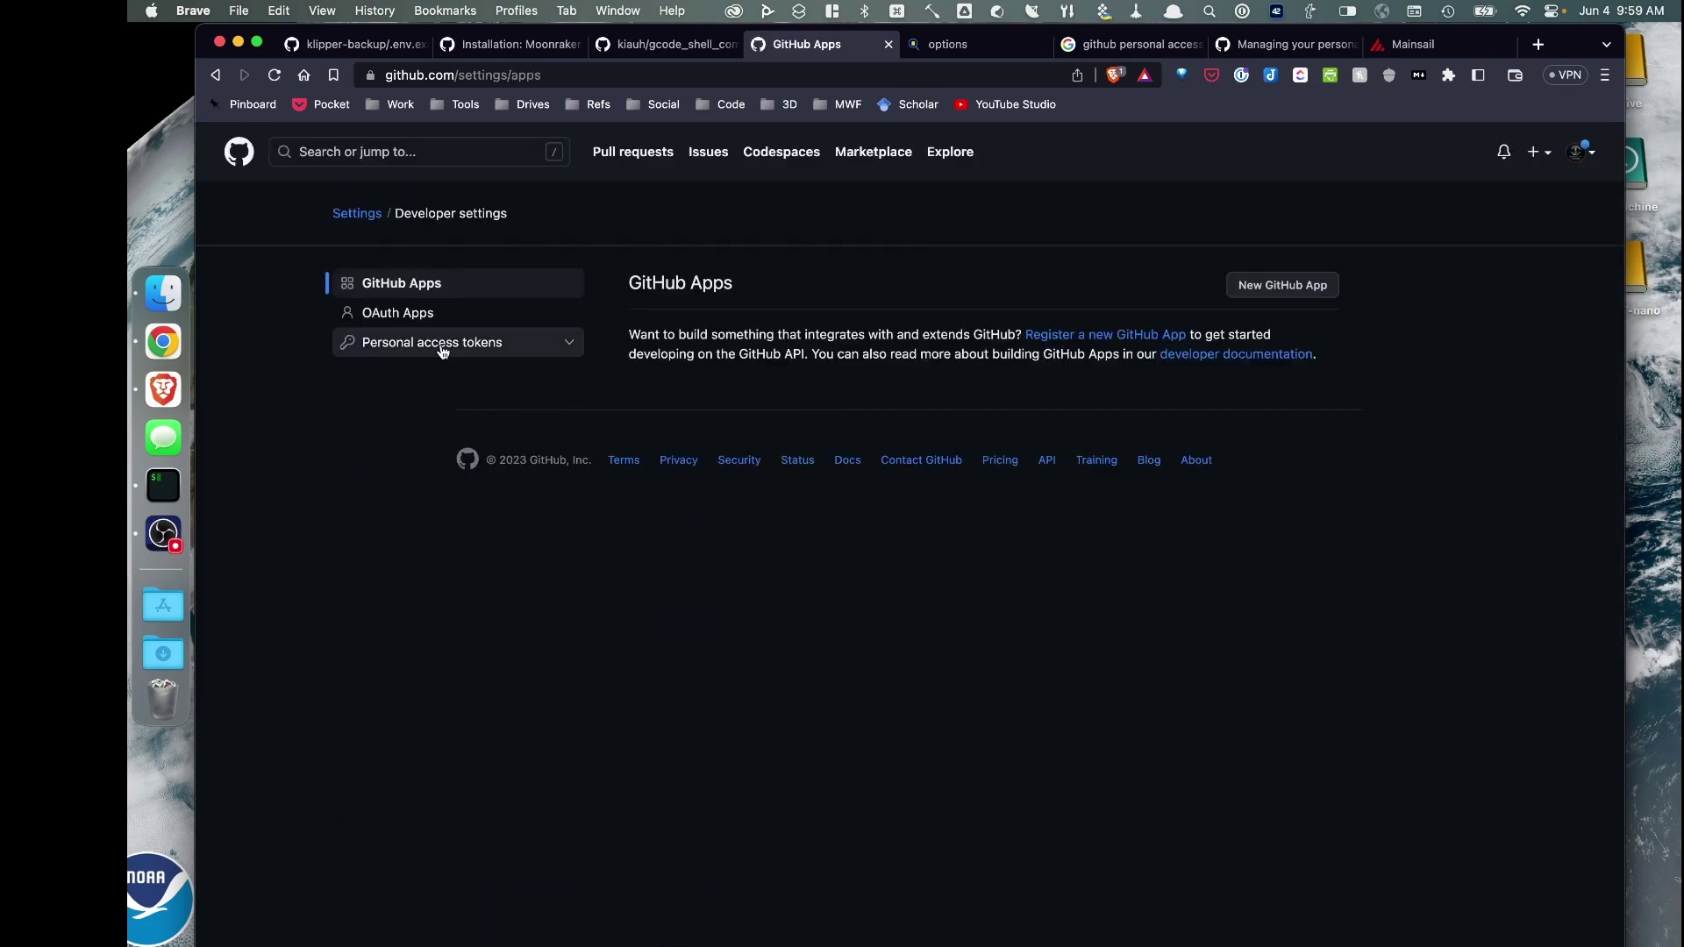
pyautogui.click(436, 343)
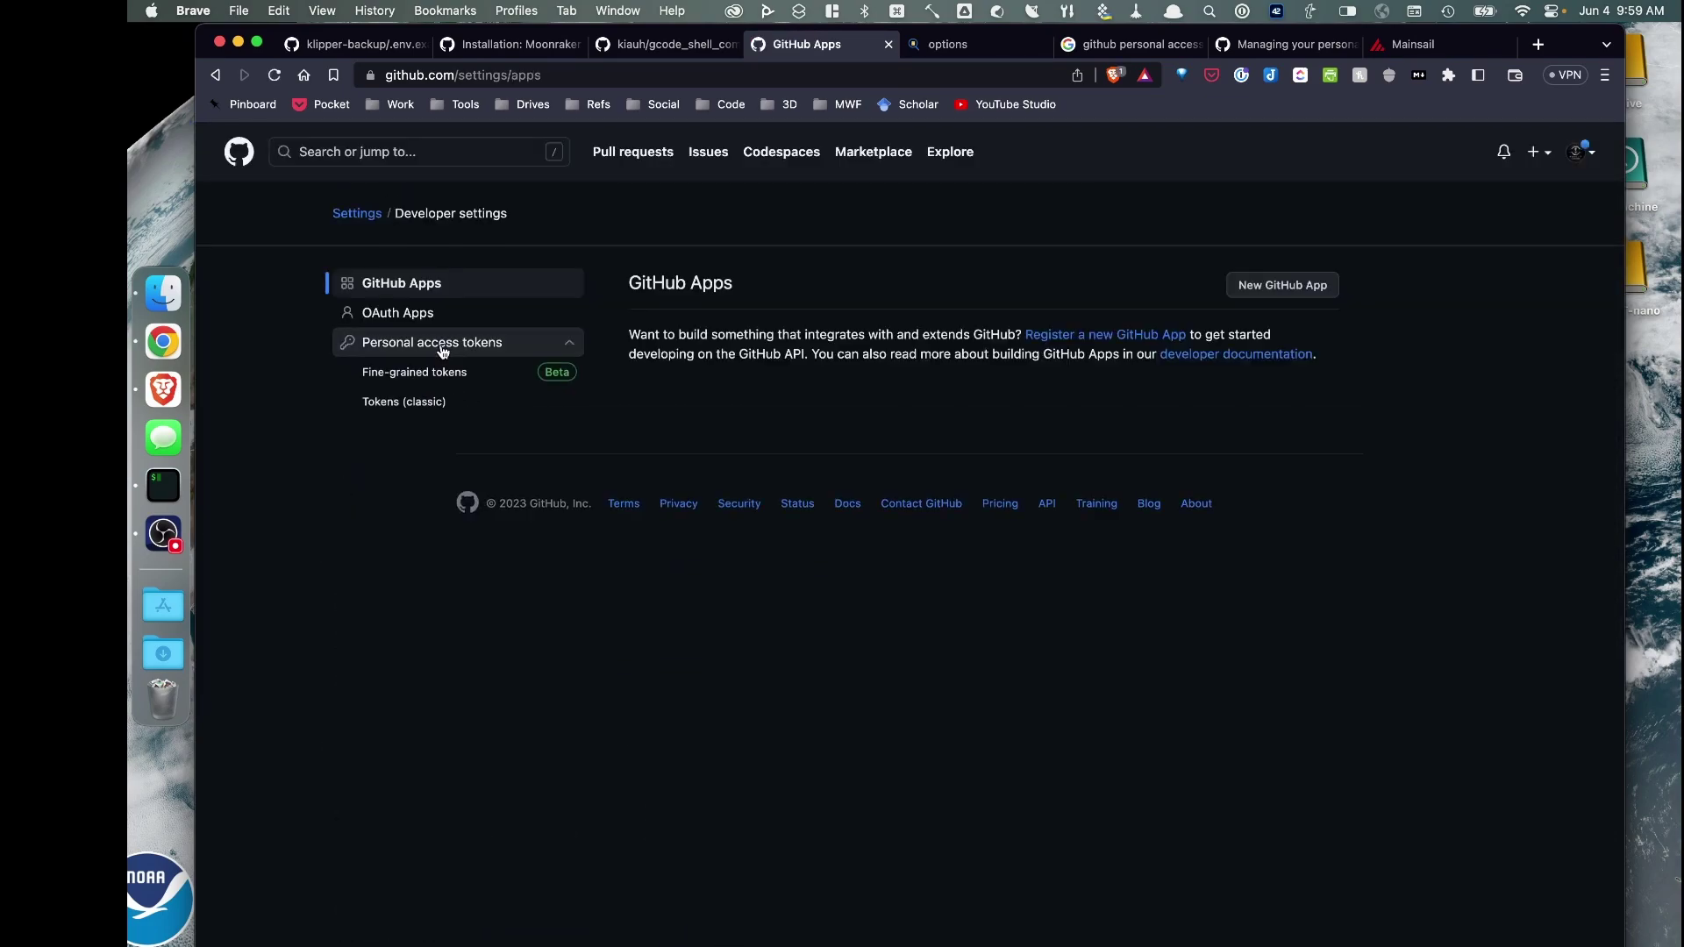
pyautogui.click(397, 376)
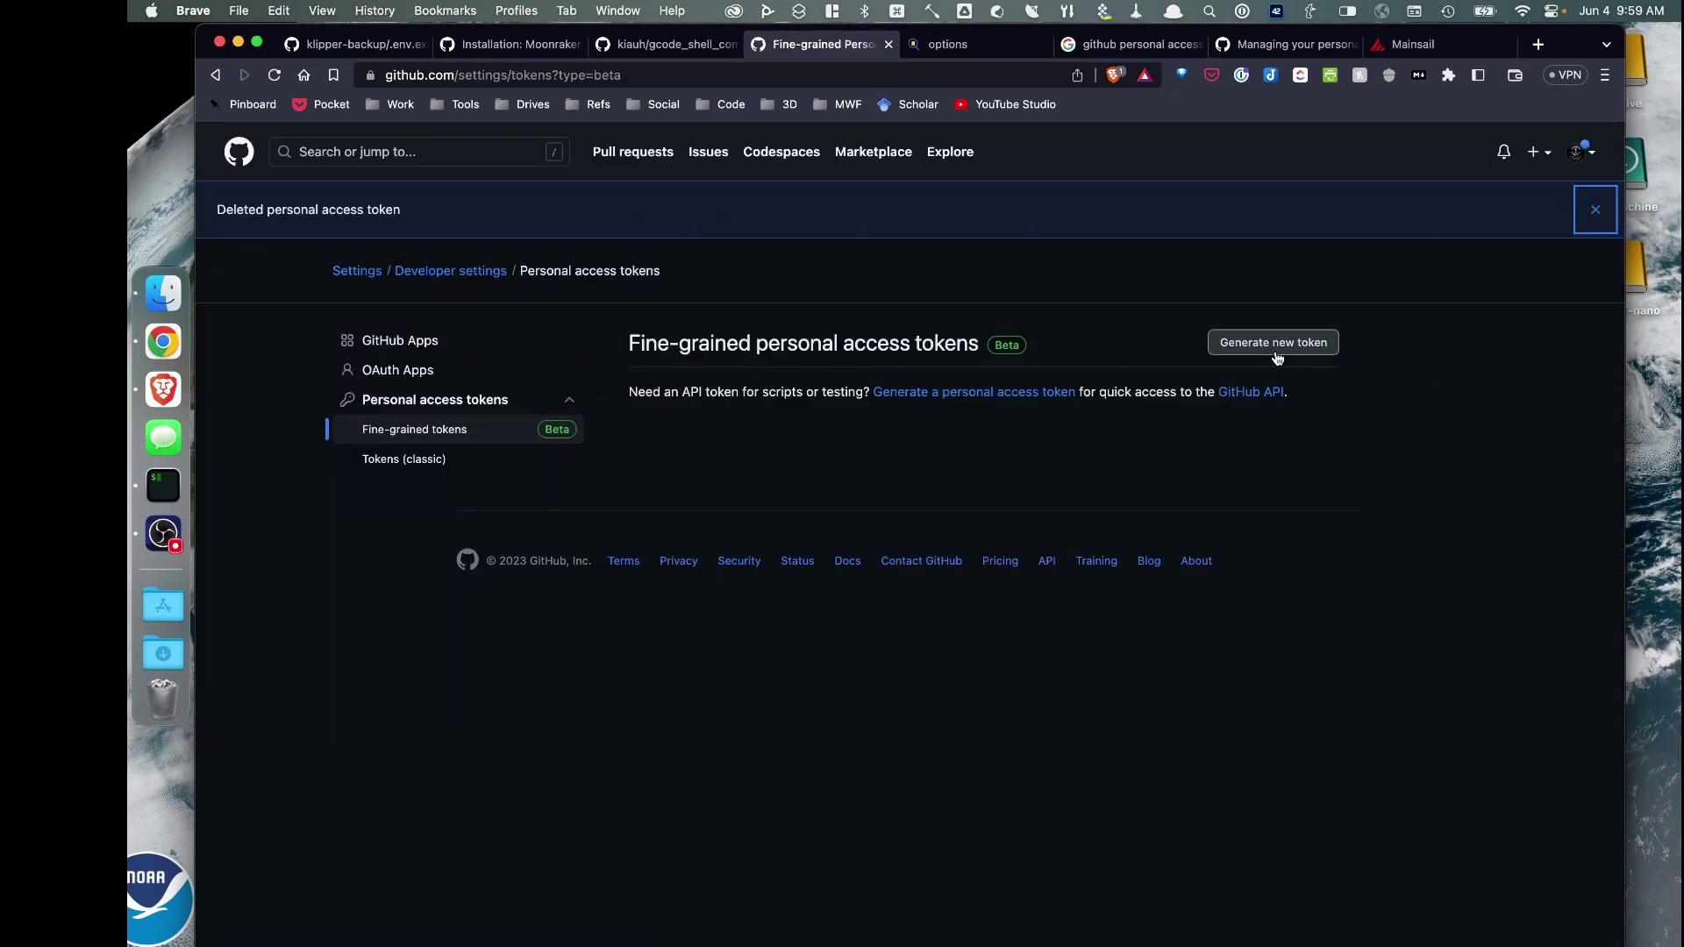
pyautogui.click(1275, 351)
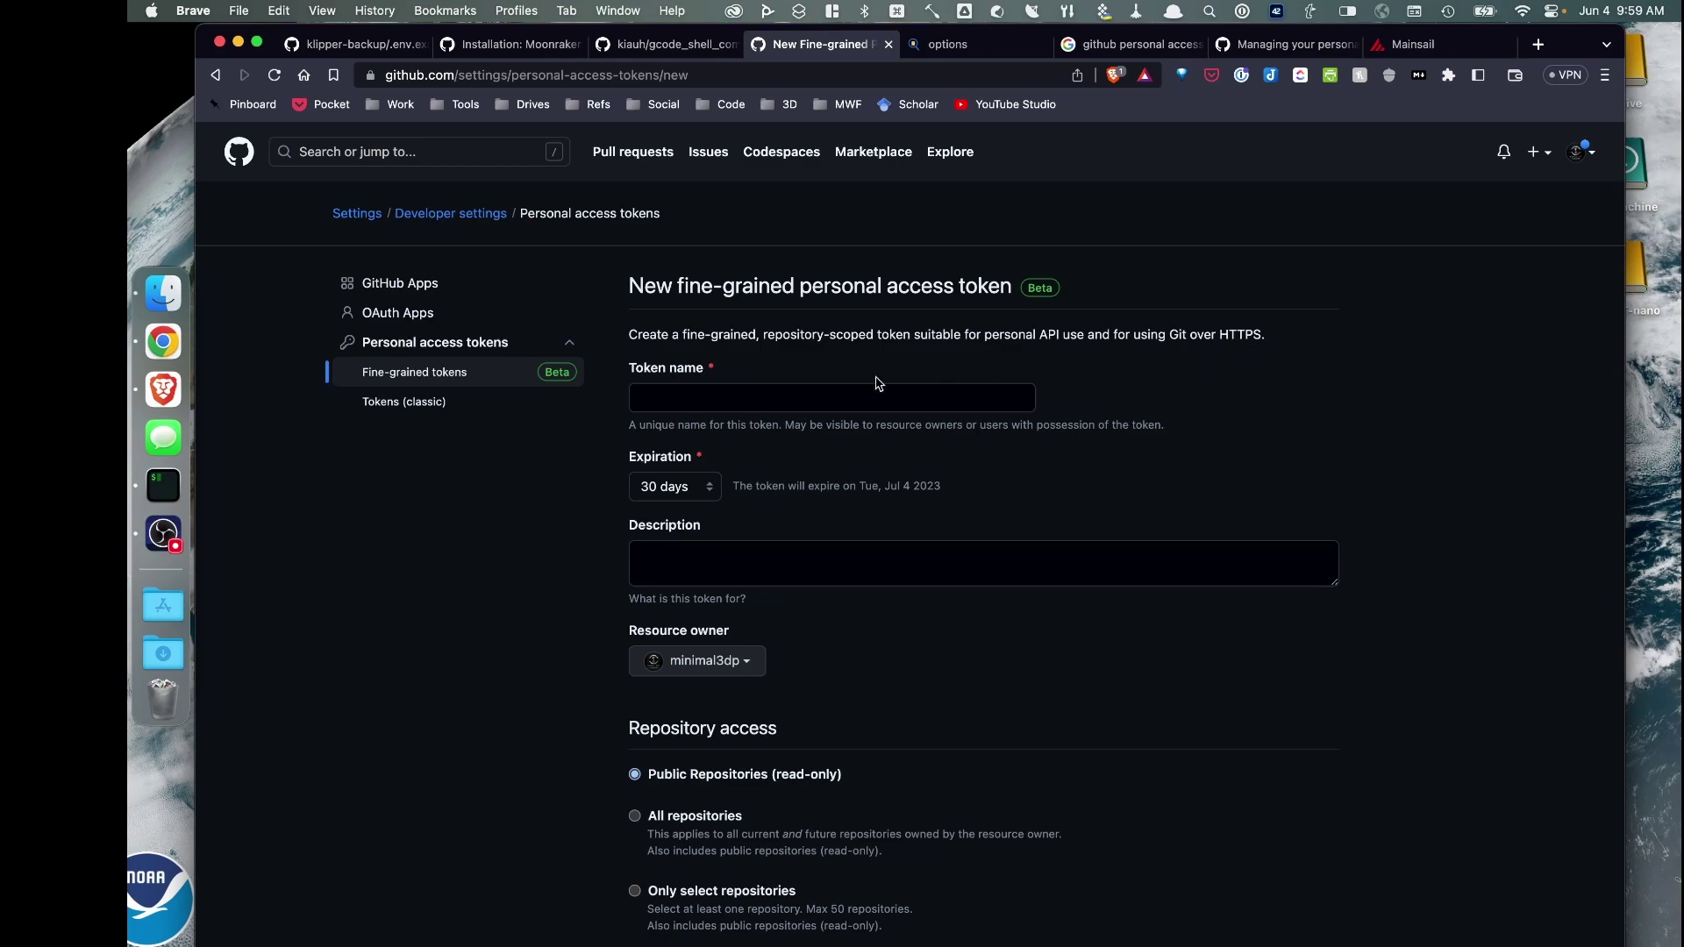
# Name the token ender3v2-klipper, set a 90-day expiration, and add a description
pyautogui.click(729, 395)
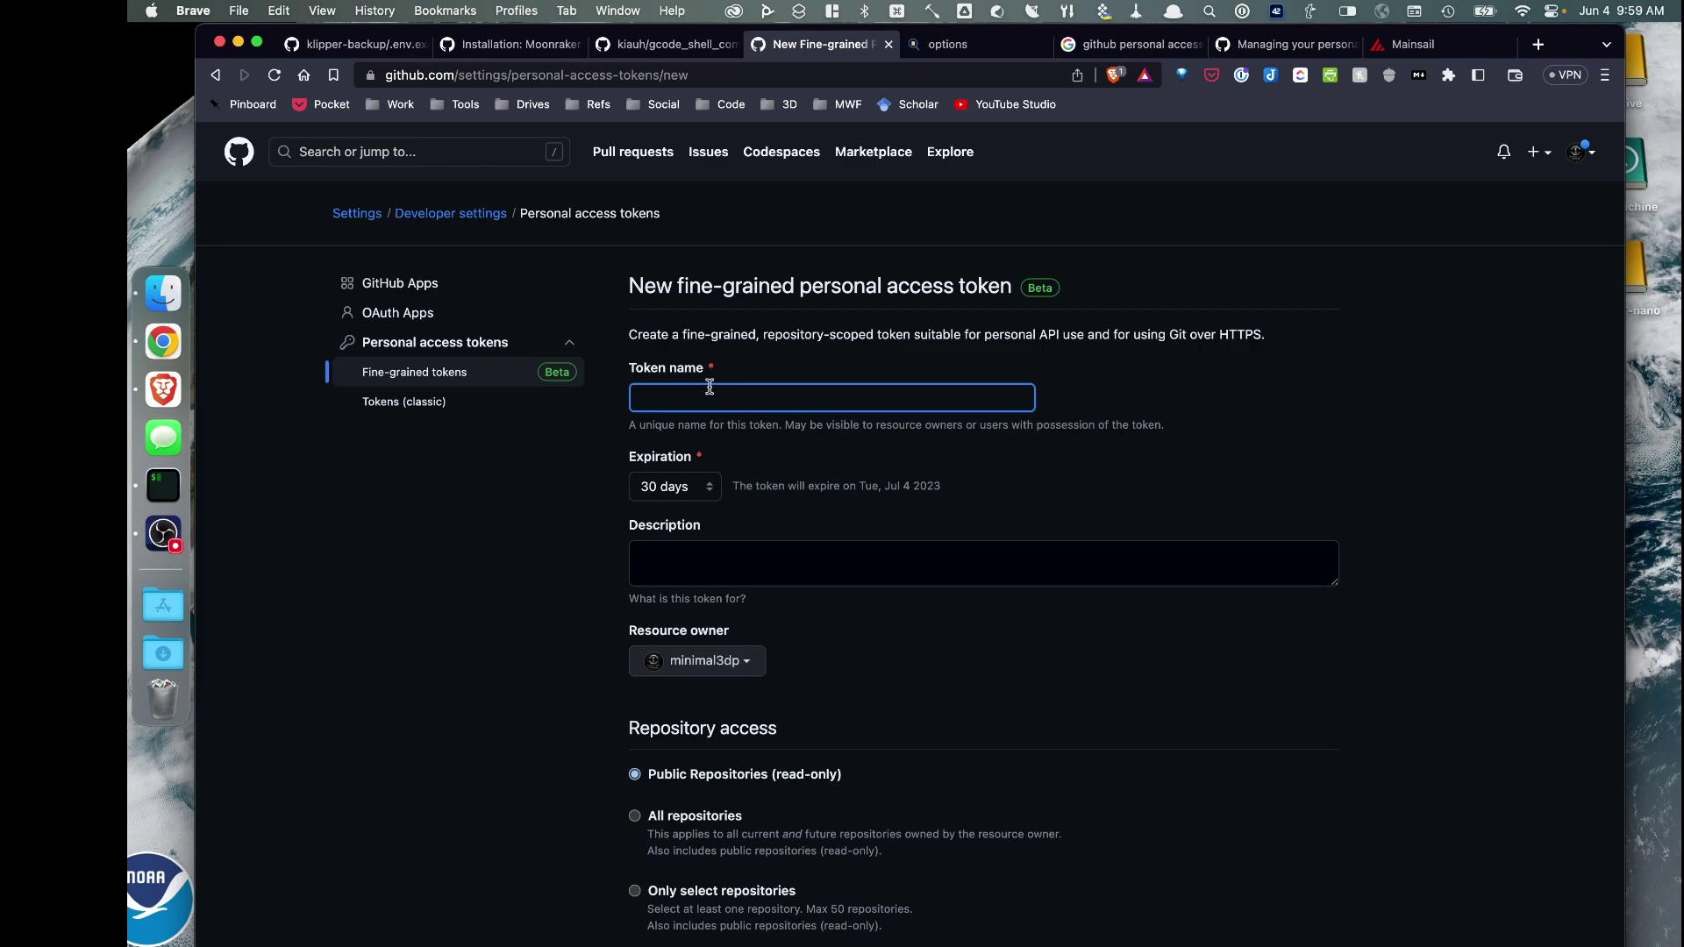
pyautogui.write('ender3v2')
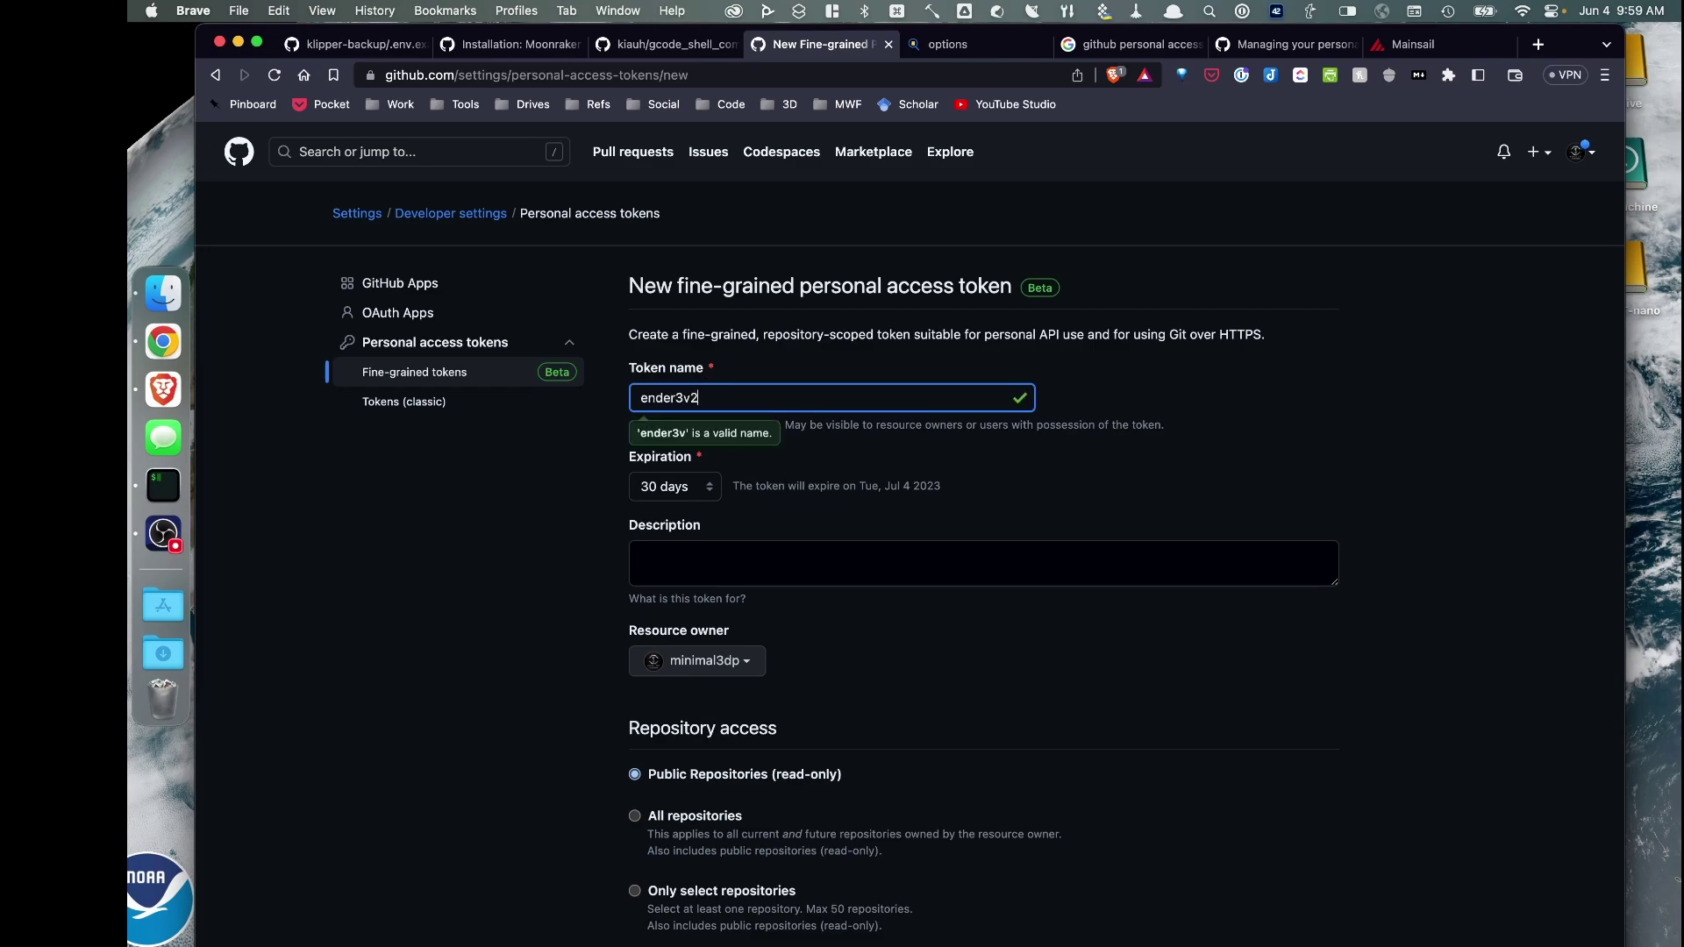
pyautogui.write('-klipper')
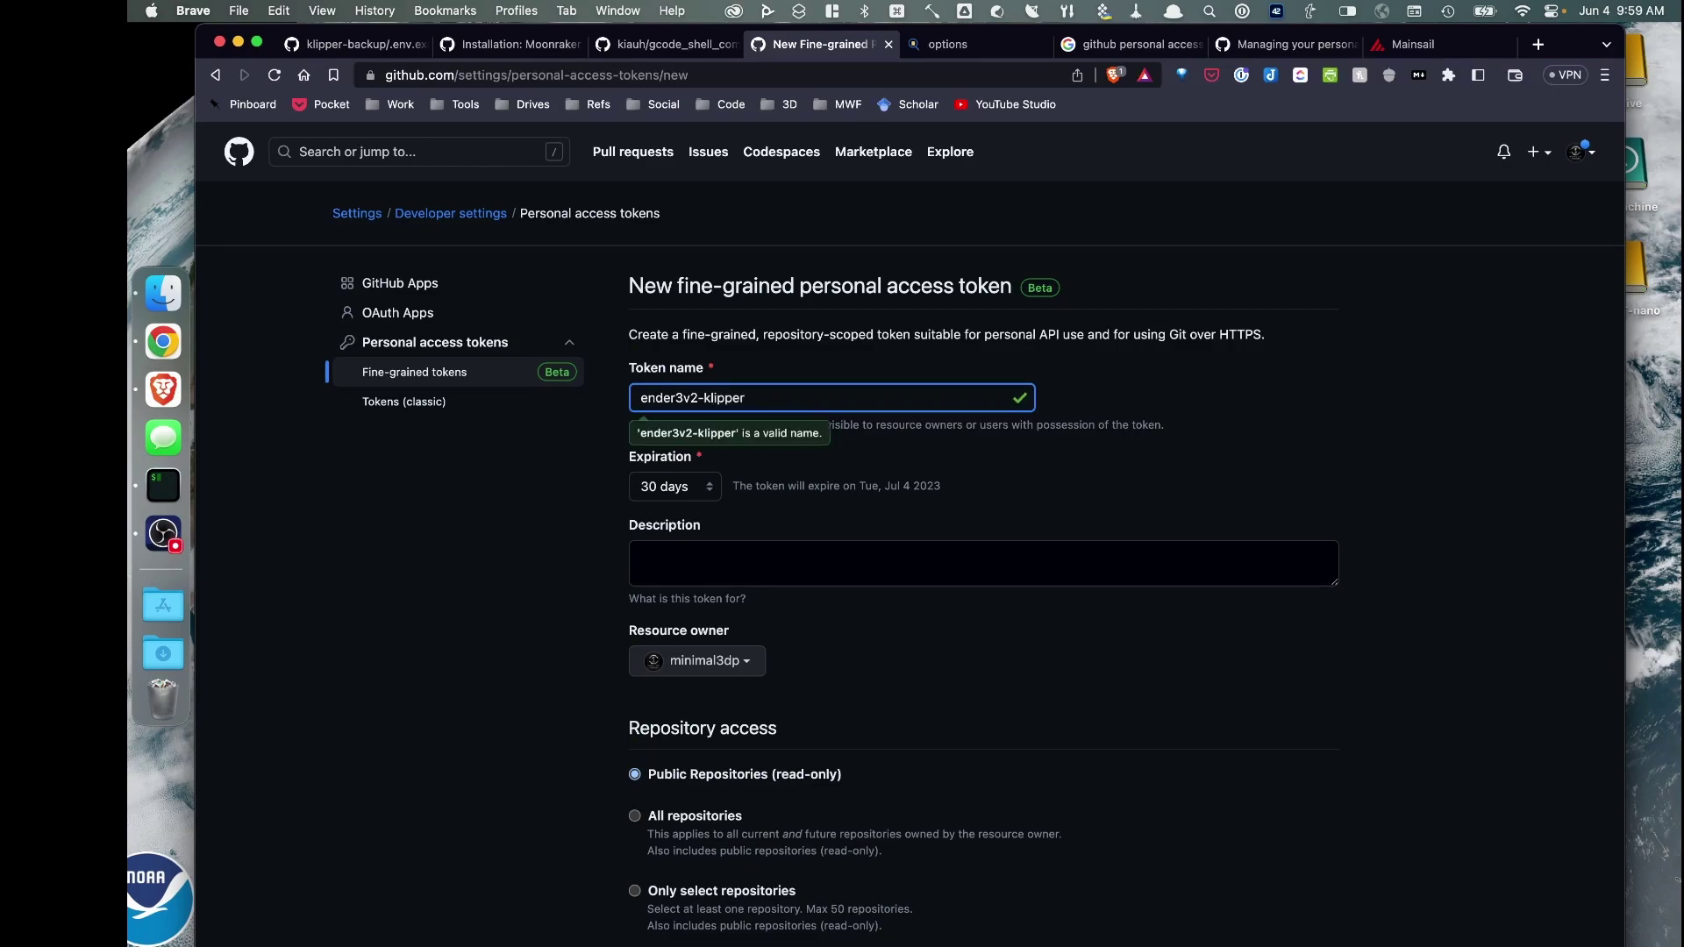
pyautogui.click(684, 552)
pyautogui.scroll(-1, 728, 535)
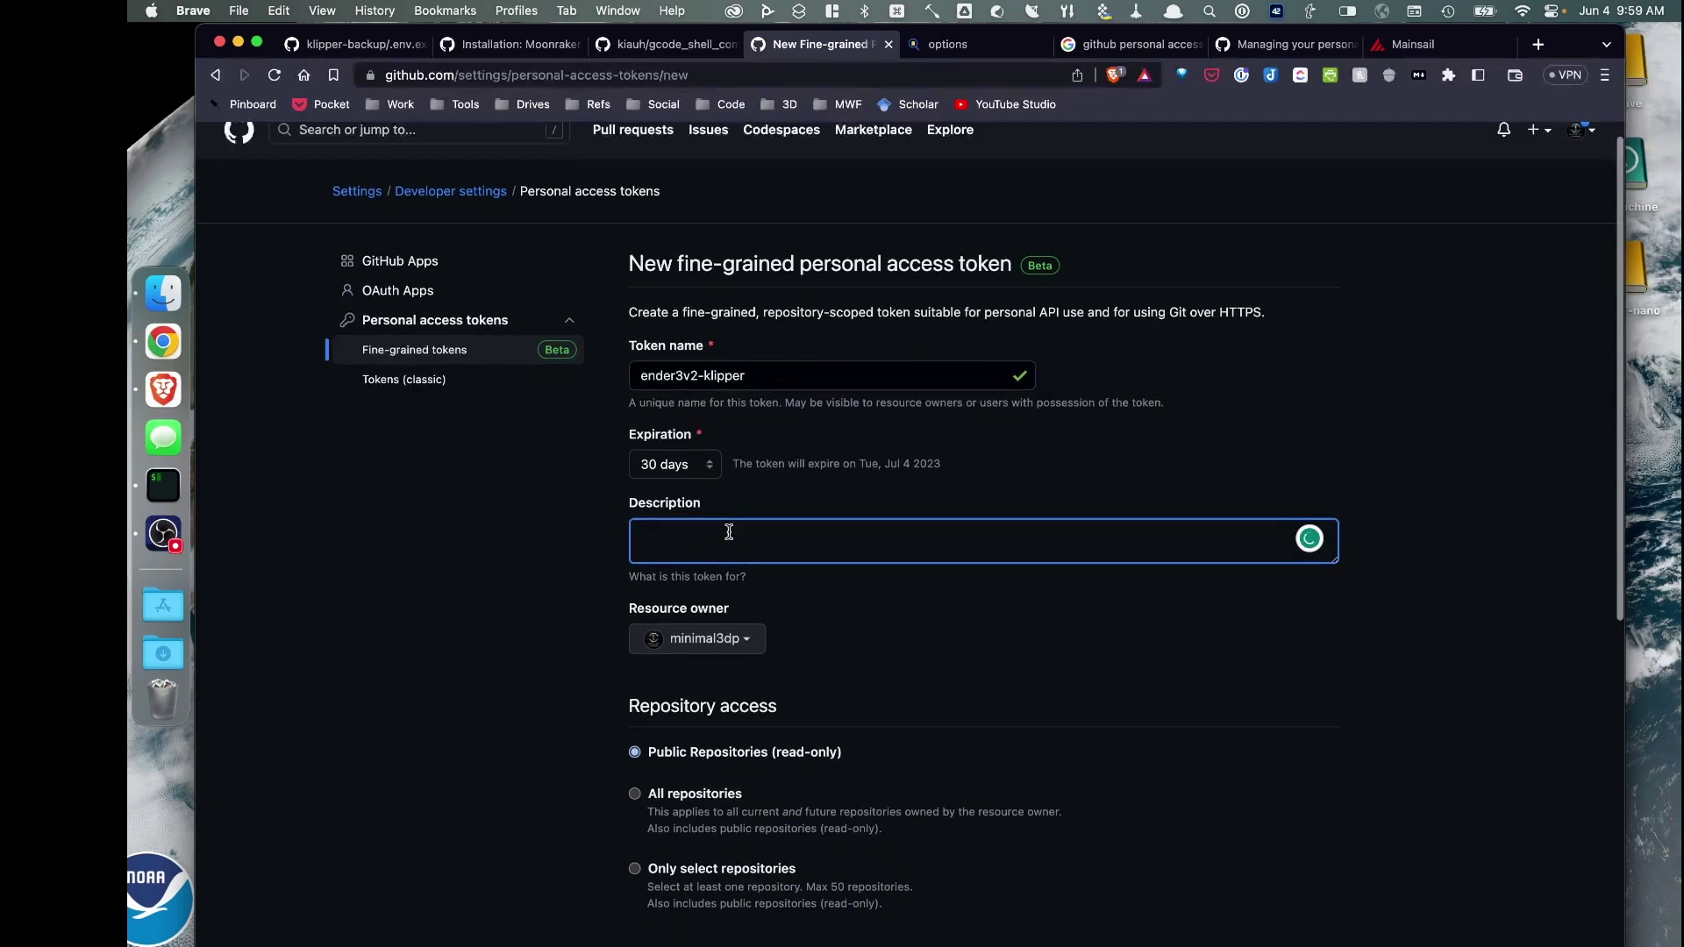
pyautogui.click(697, 467)
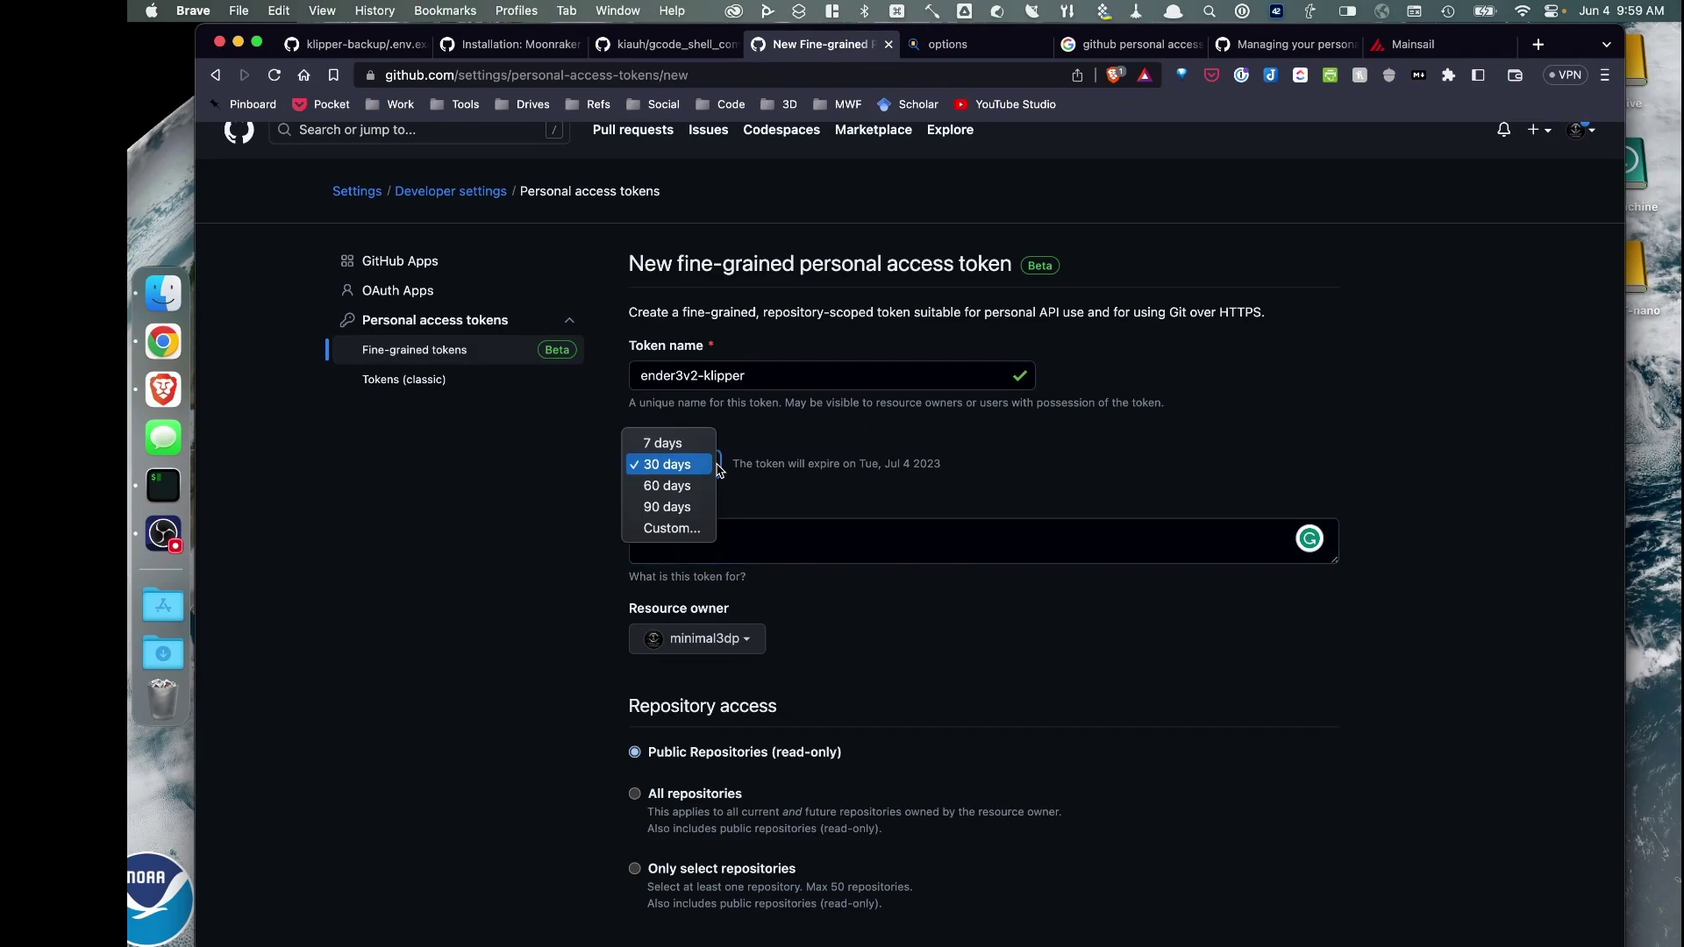
pyautogui.click(692, 508)
pyautogui.scroll(-1, 701, 539)
pyautogui.scroll(-1, 708, 524)
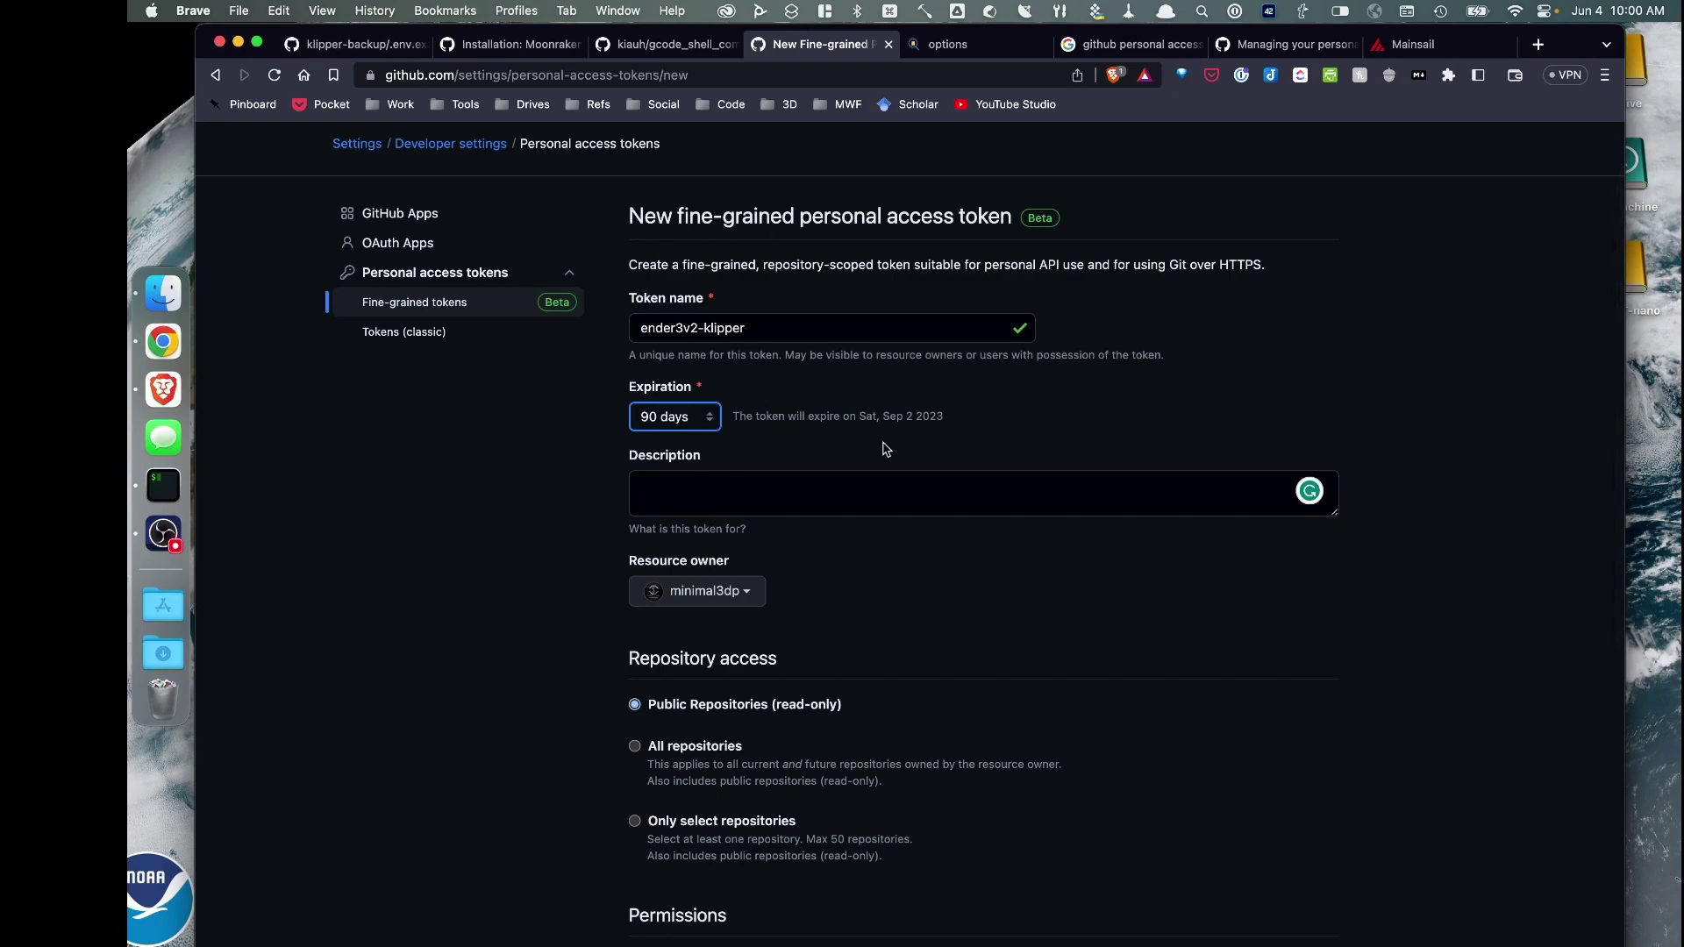
pyautogui.scroll(-1, 668, 417)
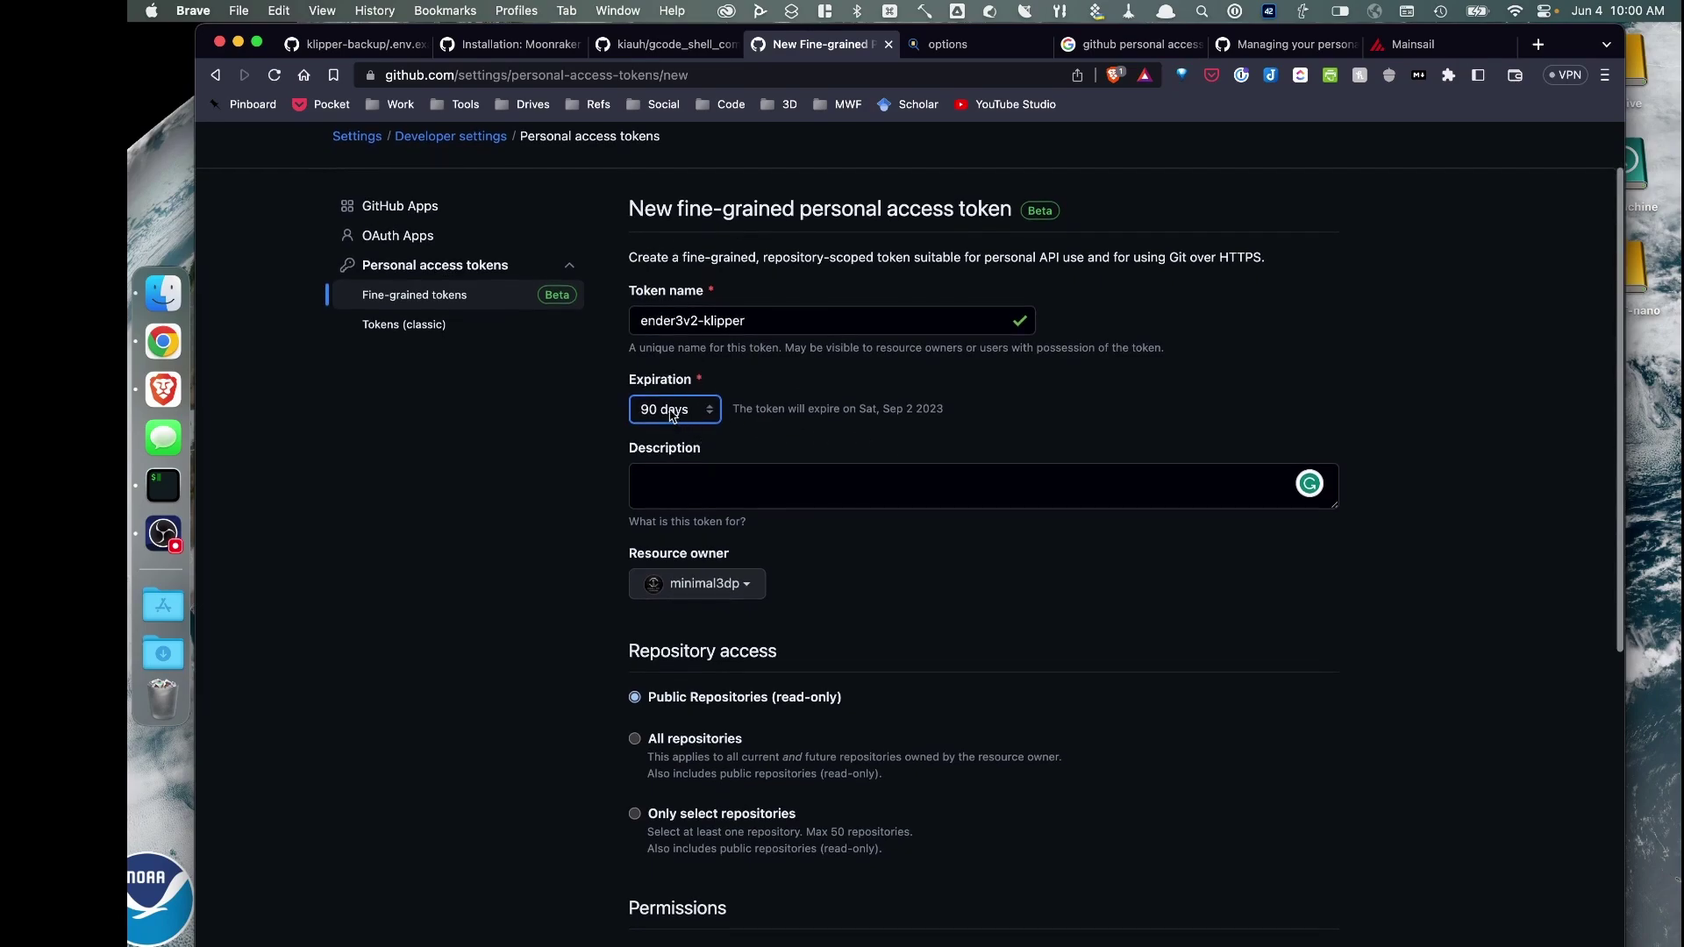
pyautogui.click(669, 475)
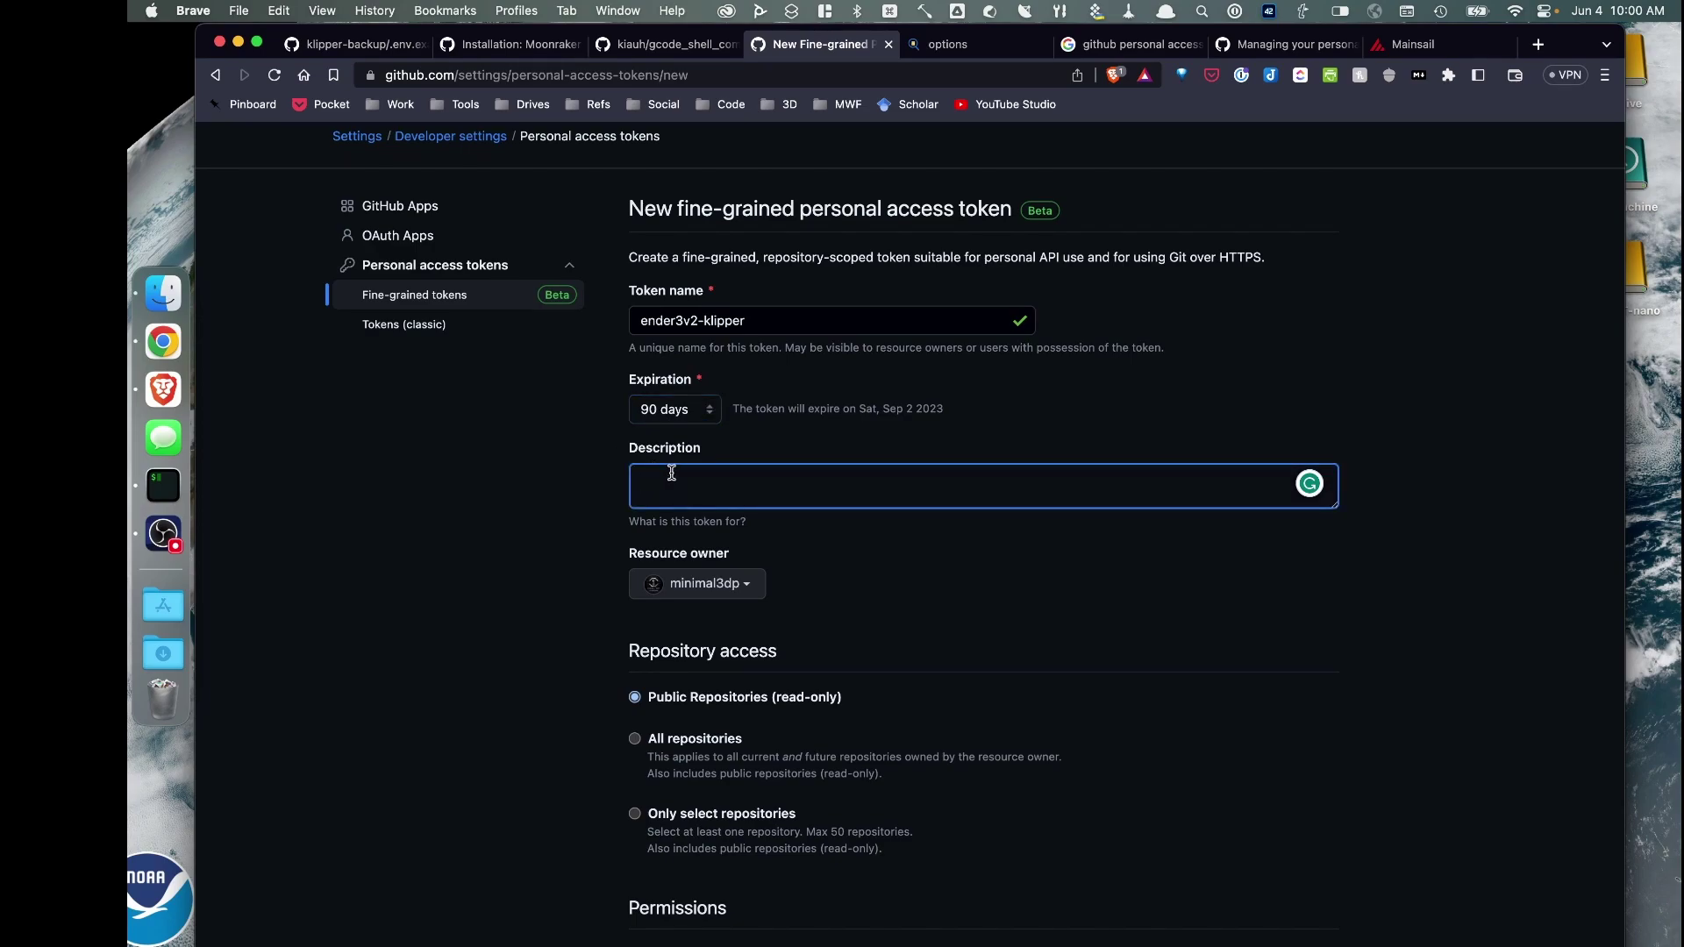
pyautogui.write('PAT for ender3v2-kl')
pyautogui.write('ipper')
pyautogui.scroll(-4, 843, 556)
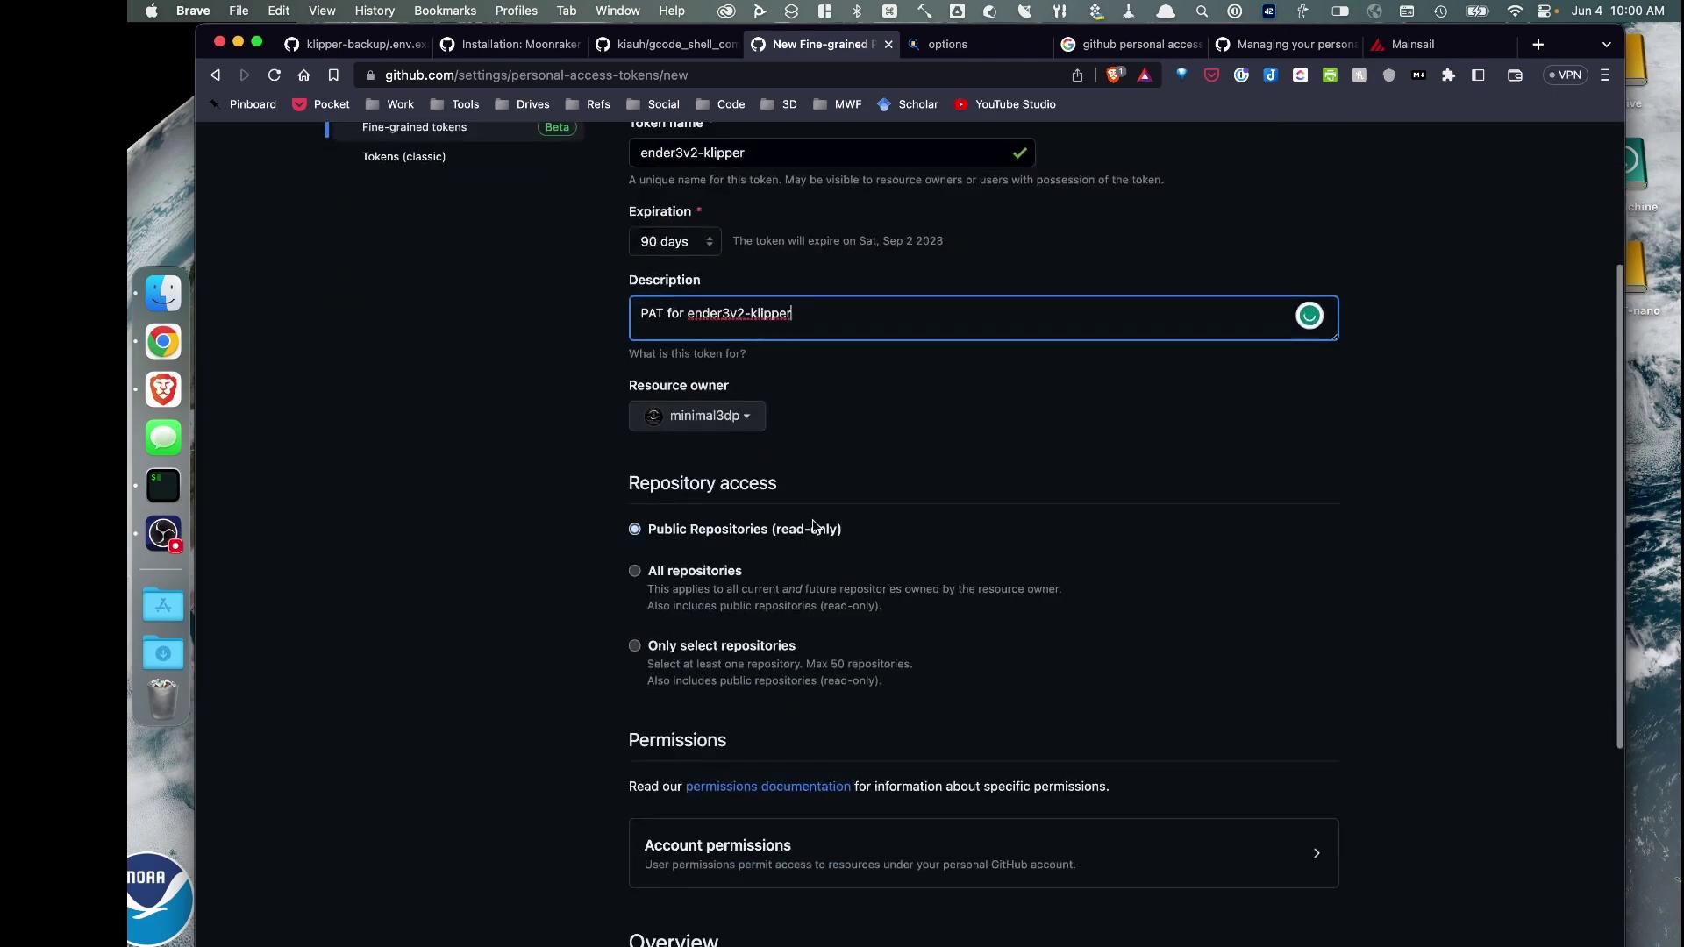
# Restrict the token's repository access to only ender3v2-klipper
pyautogui.click(633, 645)
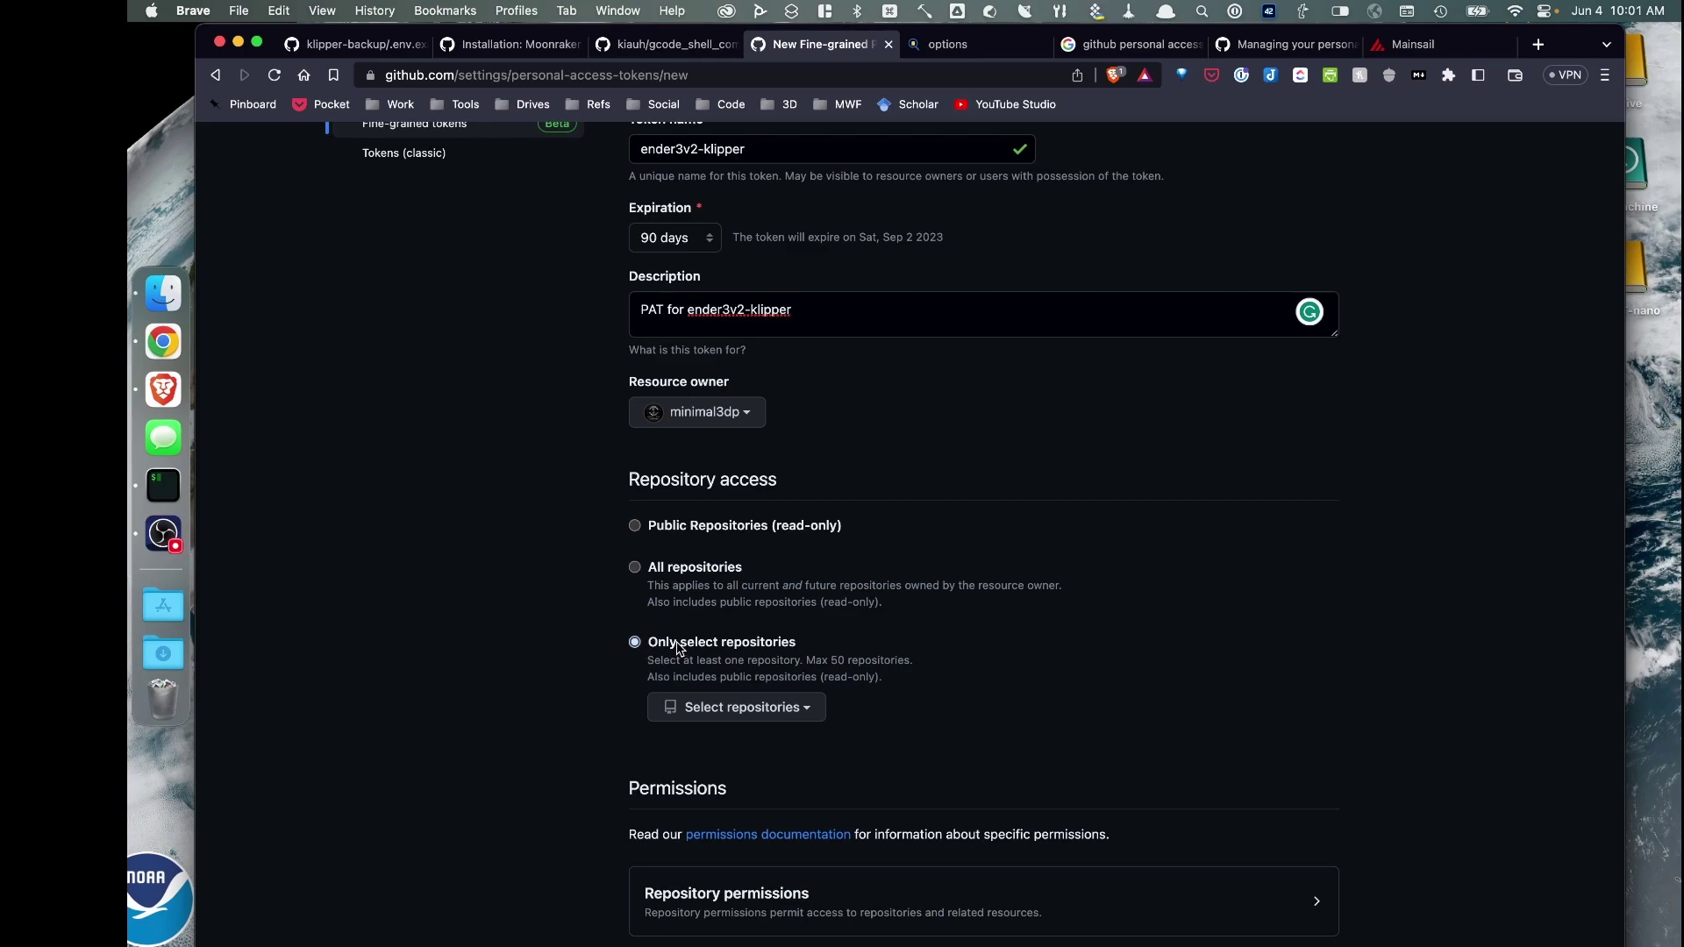
pyautogui.click(820, 711)
pyautogui.scroll(-2, 842, 741)
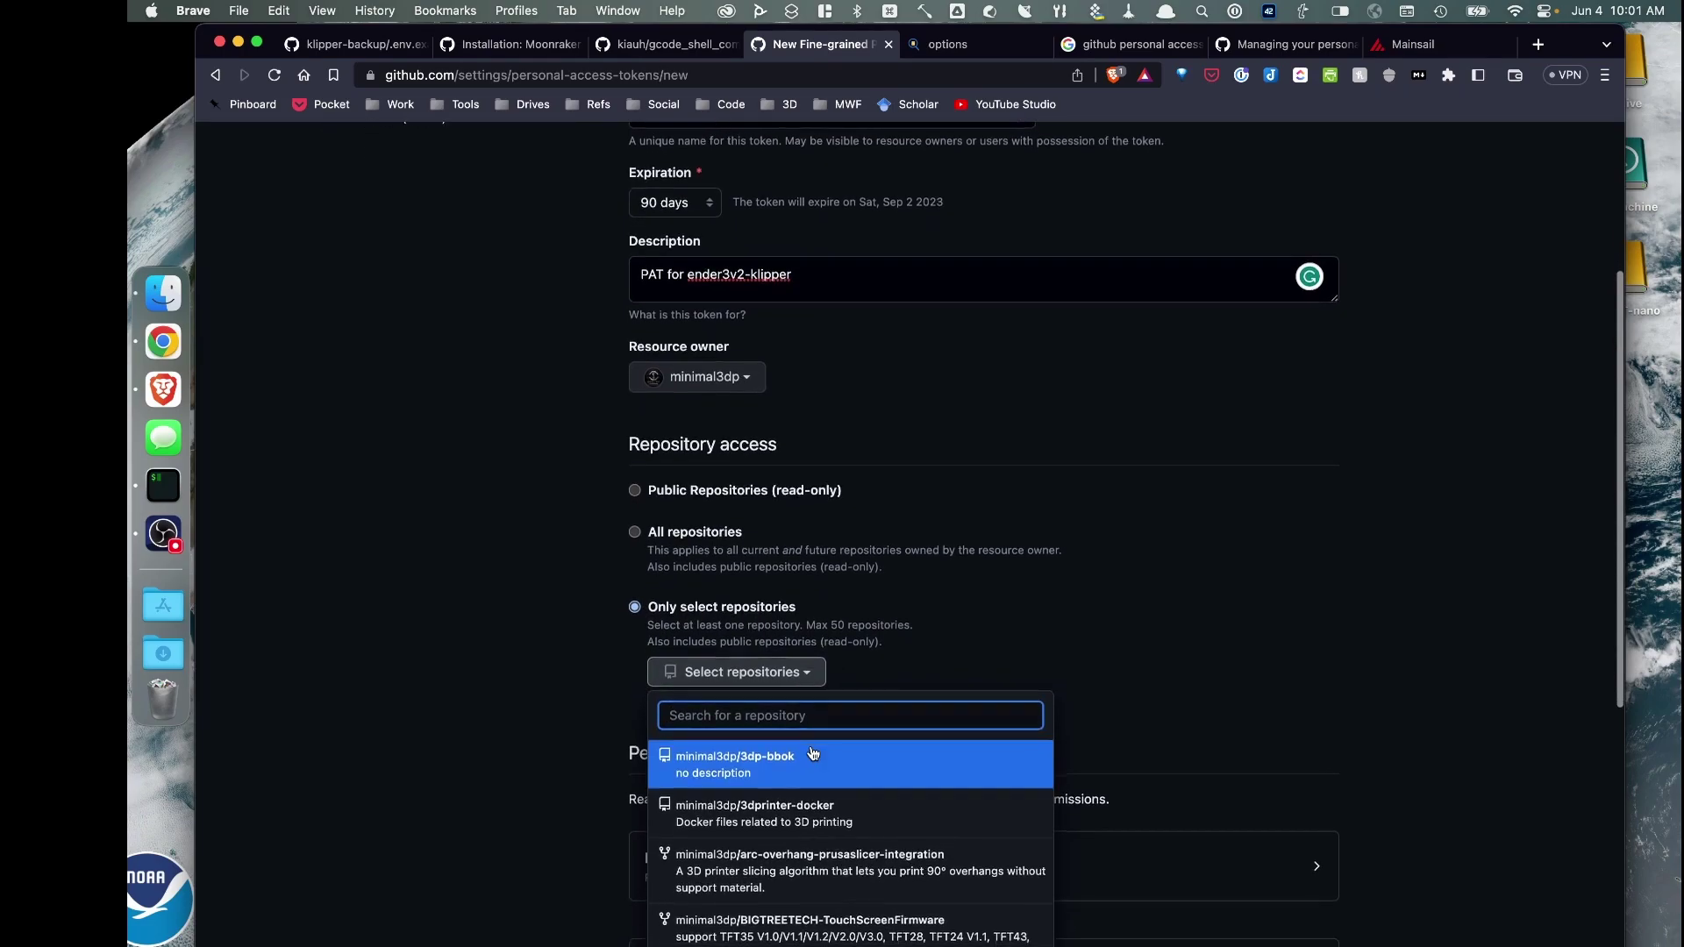
pyautogui.scroll(-5, 859, 746)
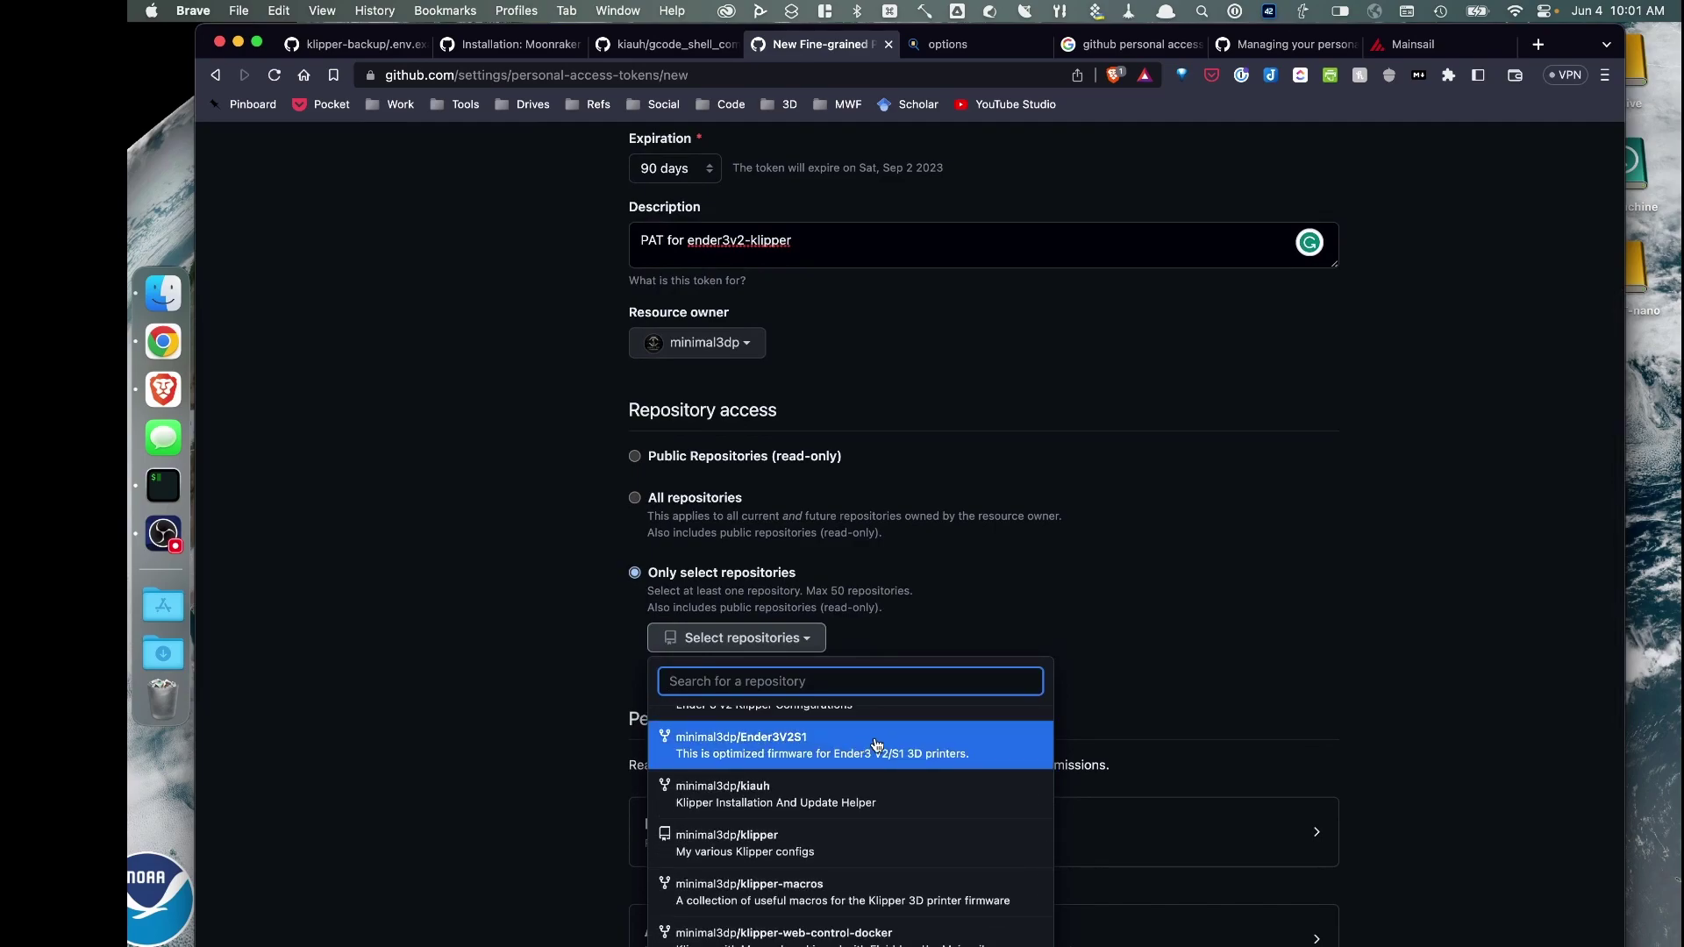
pyautogui.scroll(1, 859, 762)
pyautogui.scroll(1, 860, 763)
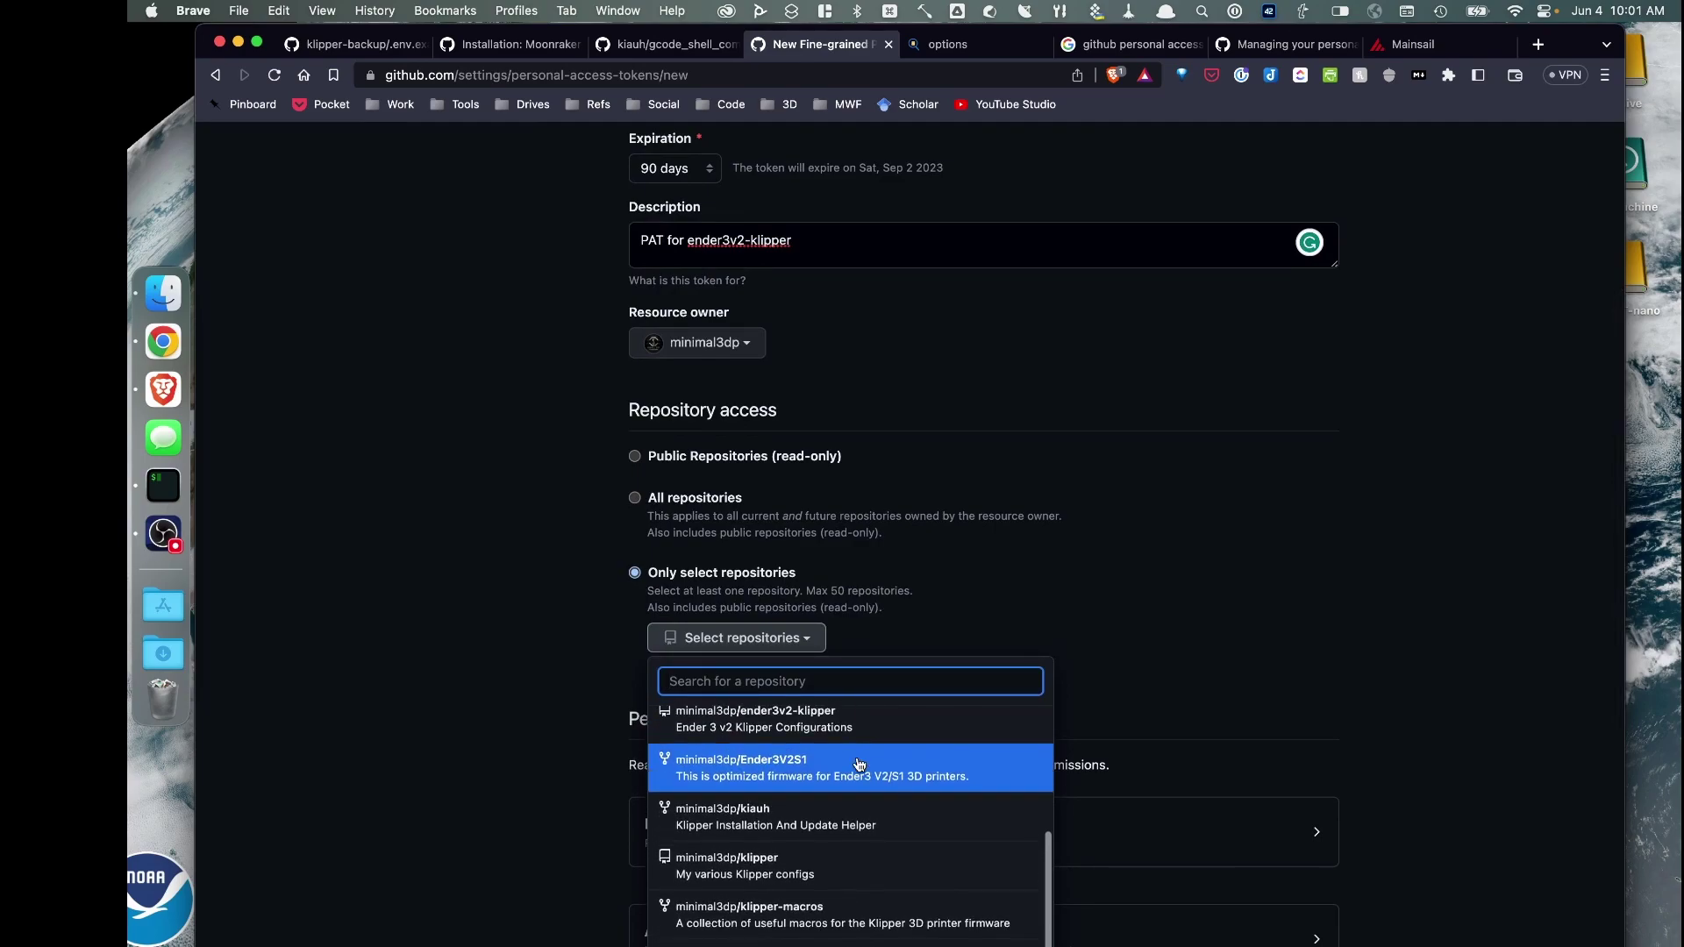
pyautogui.scroll(1, 789, 741)
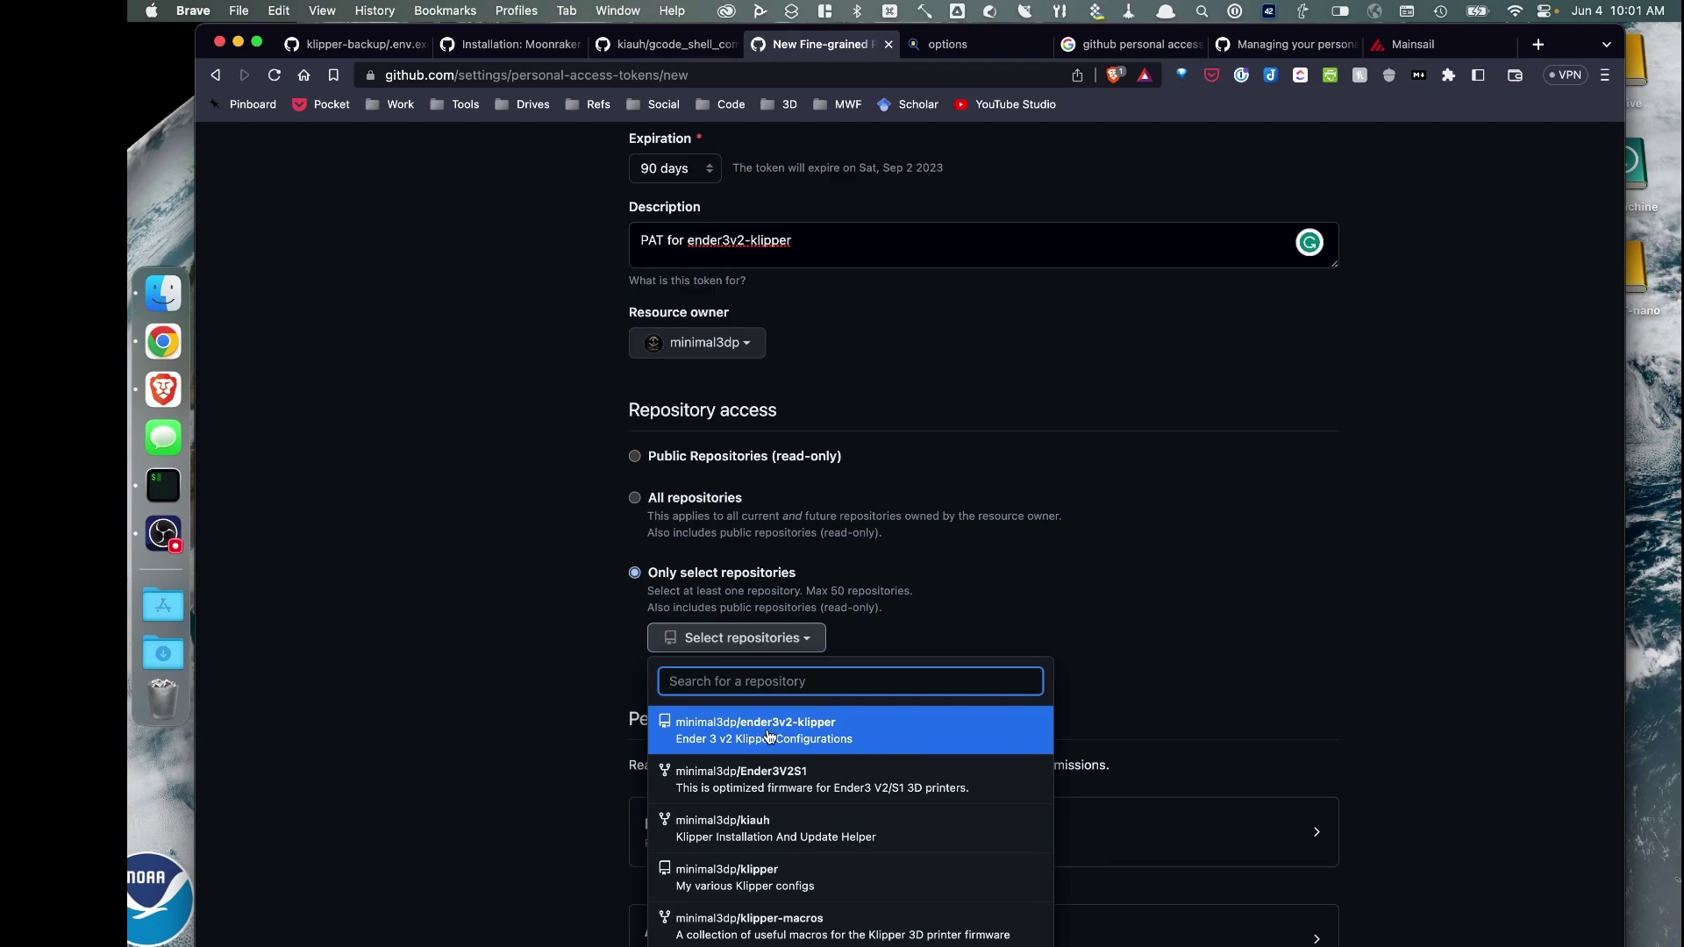
pyautogui.click(769, 736)
# Give Contents and Workflows read-and-write permissions and generate the token
pyautogui.scroll(-5, 1100, 684)
pyautogui.click(1315, 526)
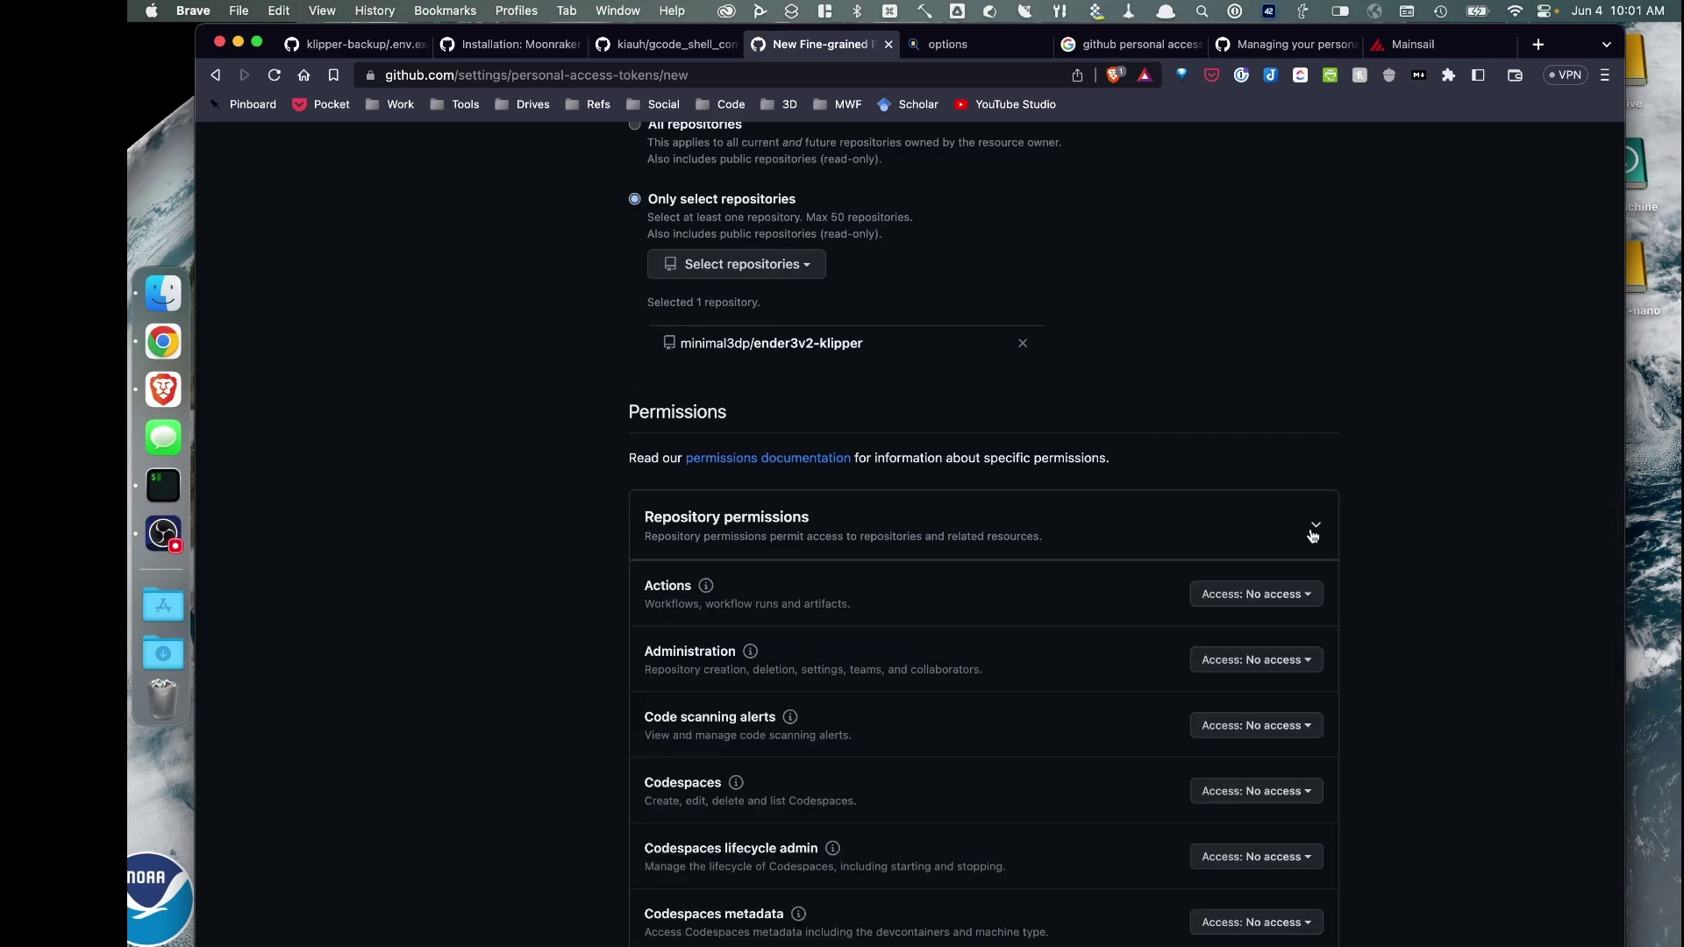
pyautogui.scroll(-3, 526, 636)
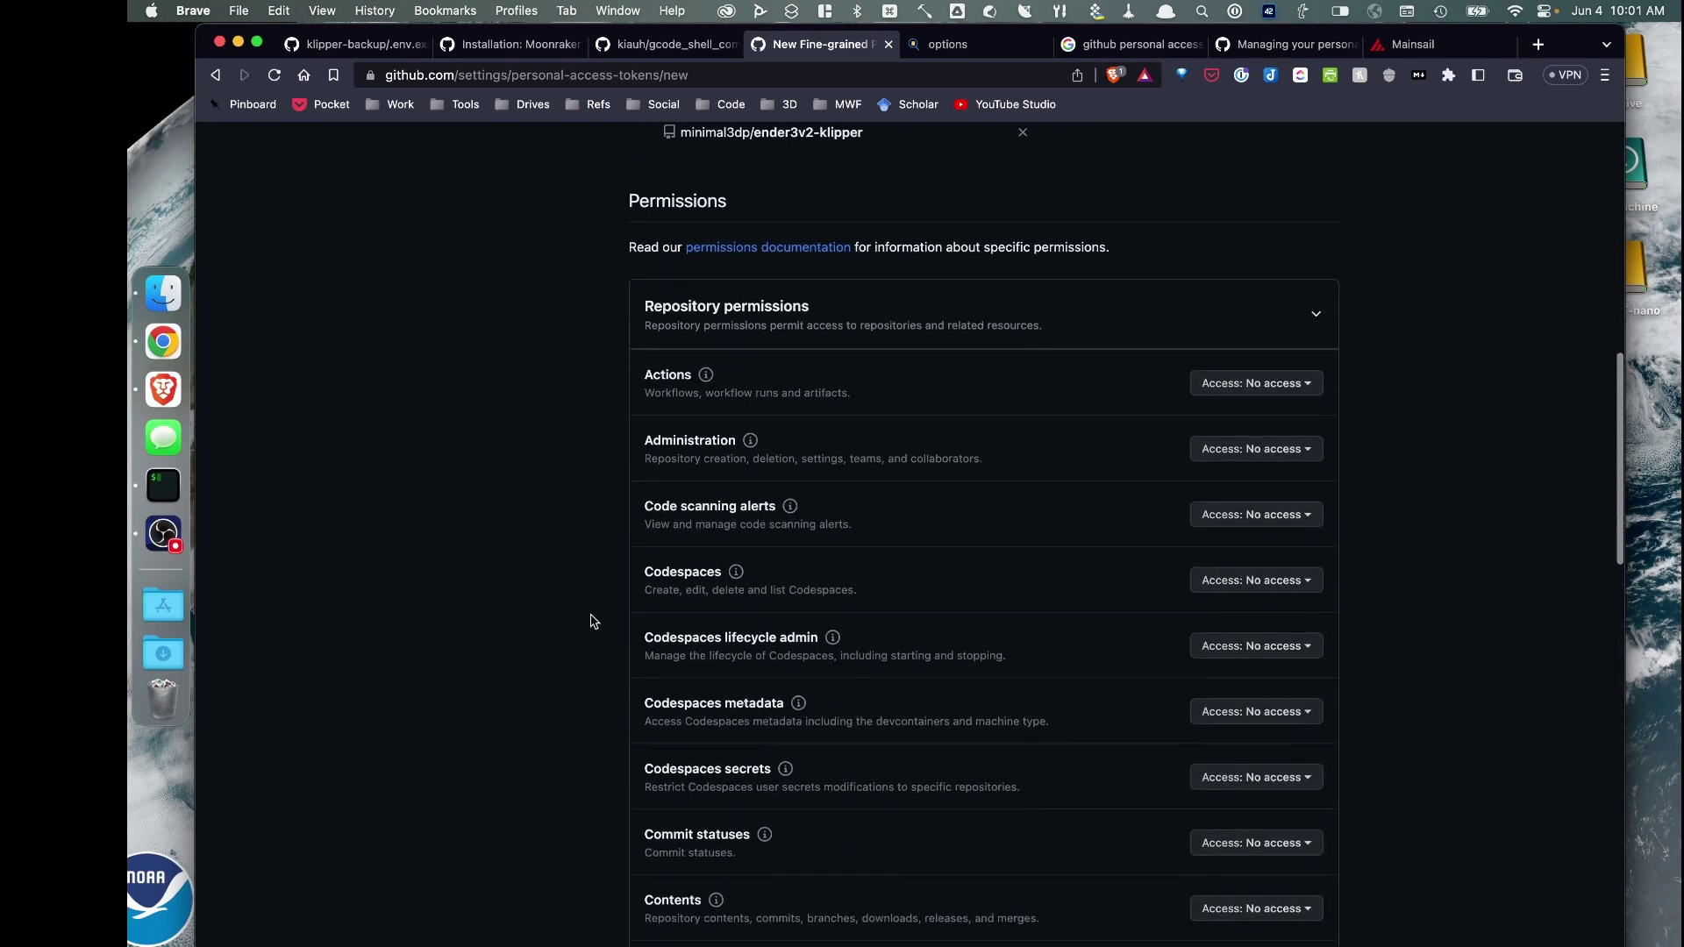
pyautogui.scroll(-2, 578, 600)
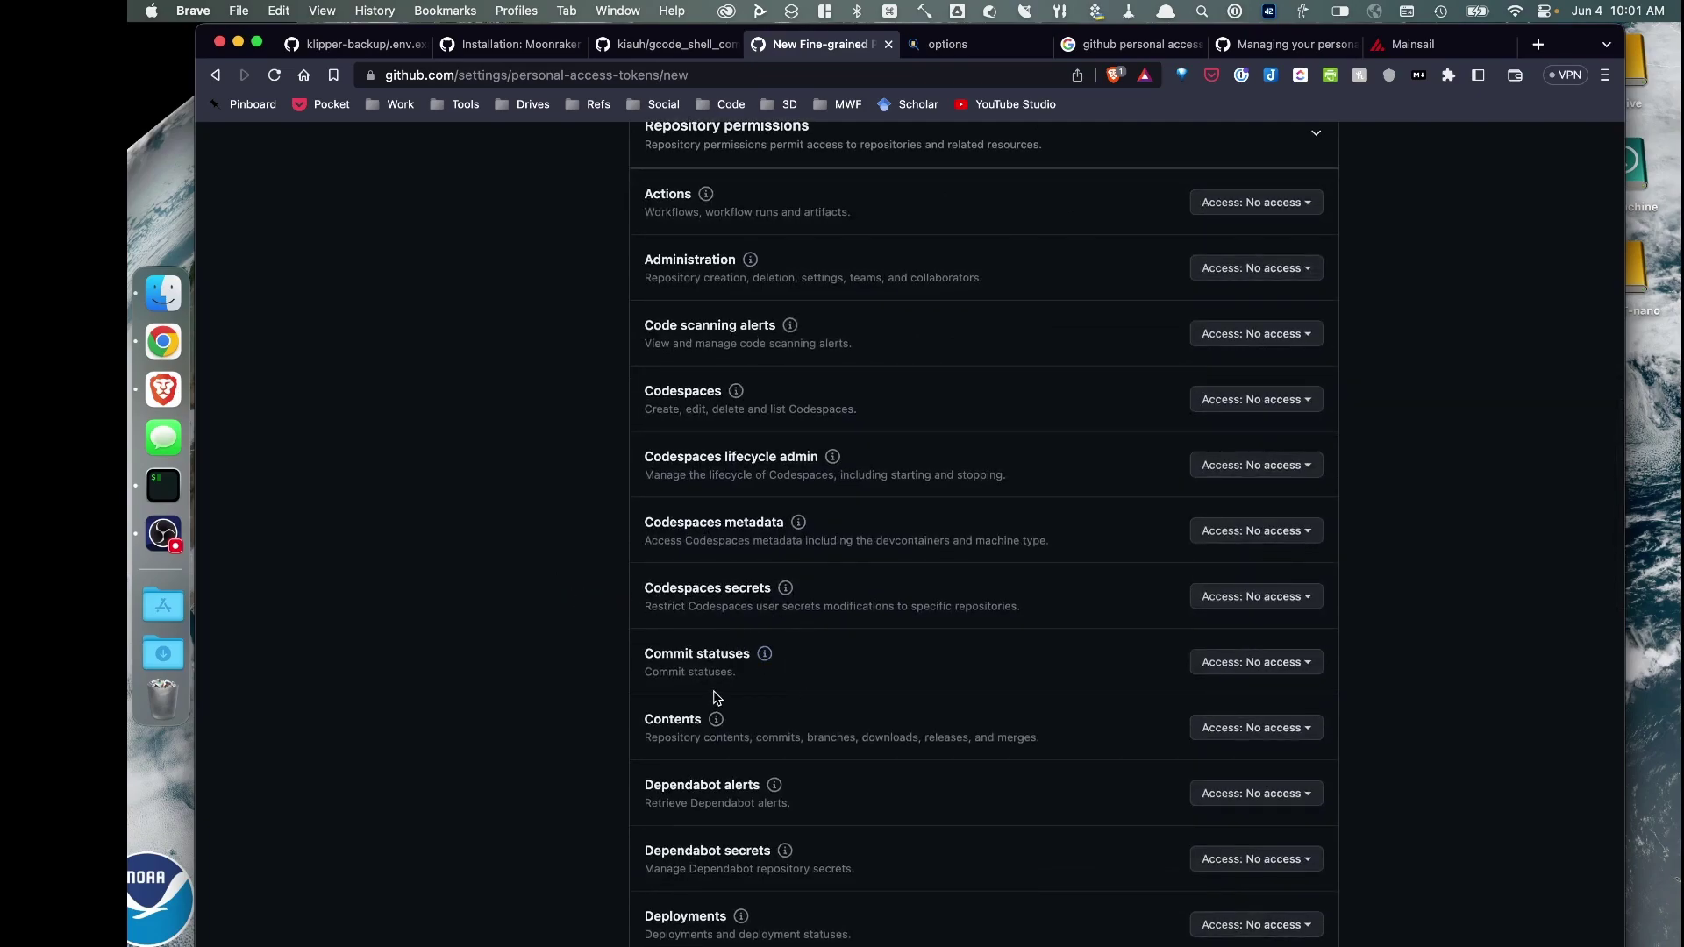
pyautogui.click(1192, 729)
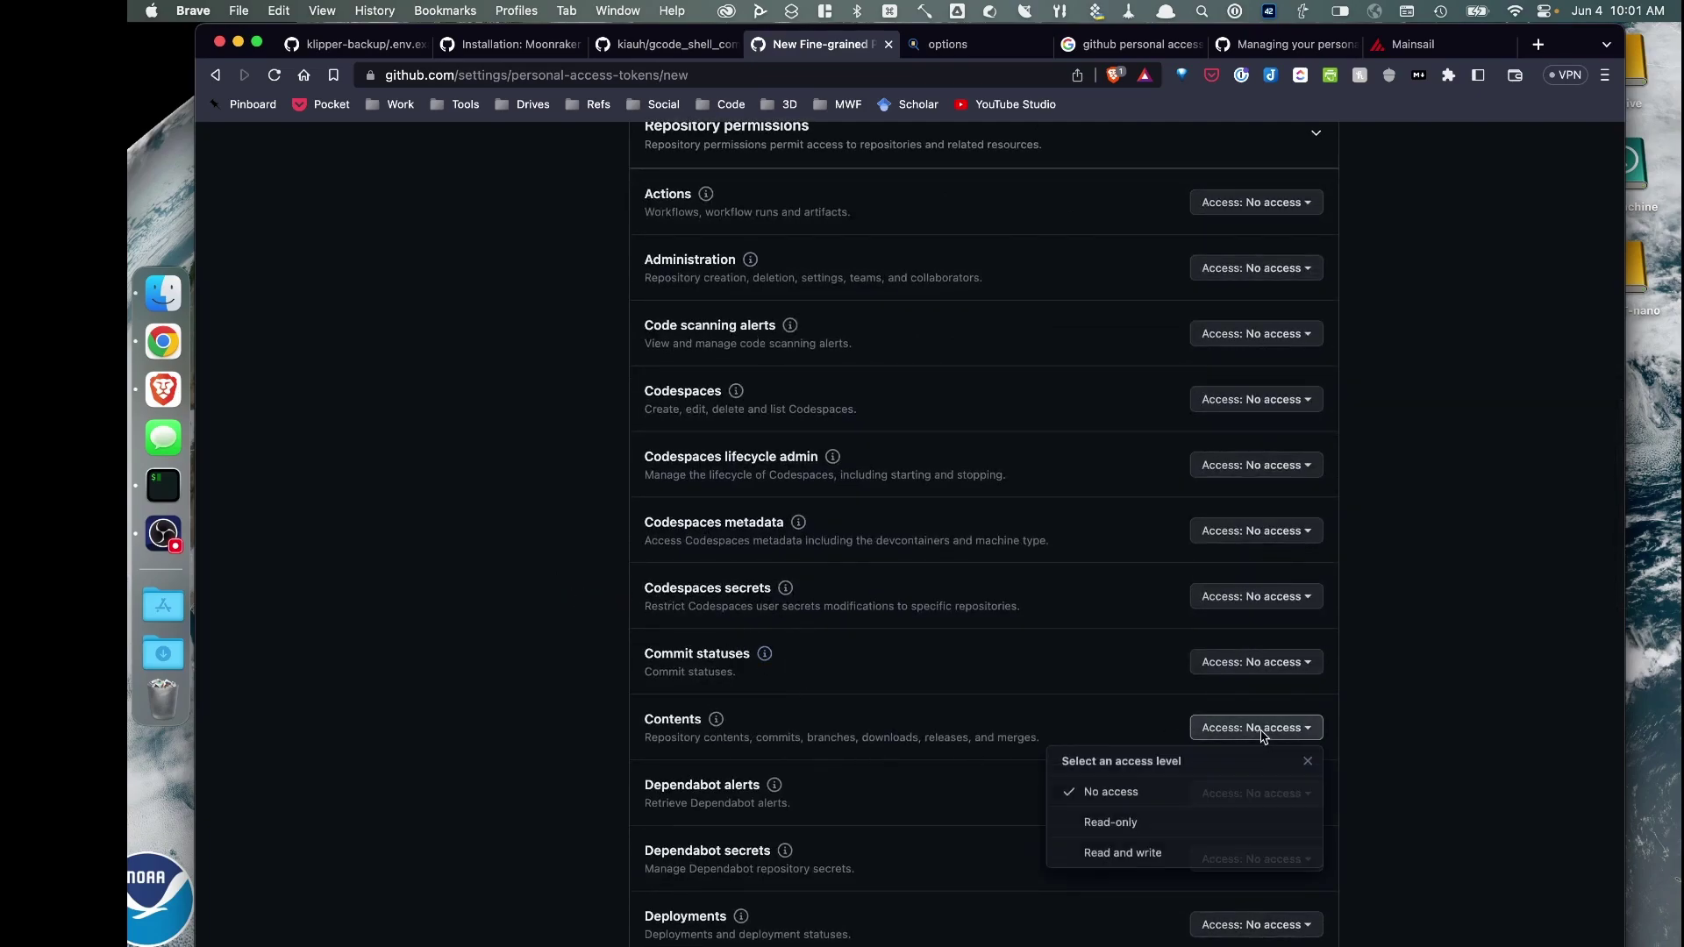
pyautogui.click(1115, 856)
pyautogui.scroll(-10, 613, 737)
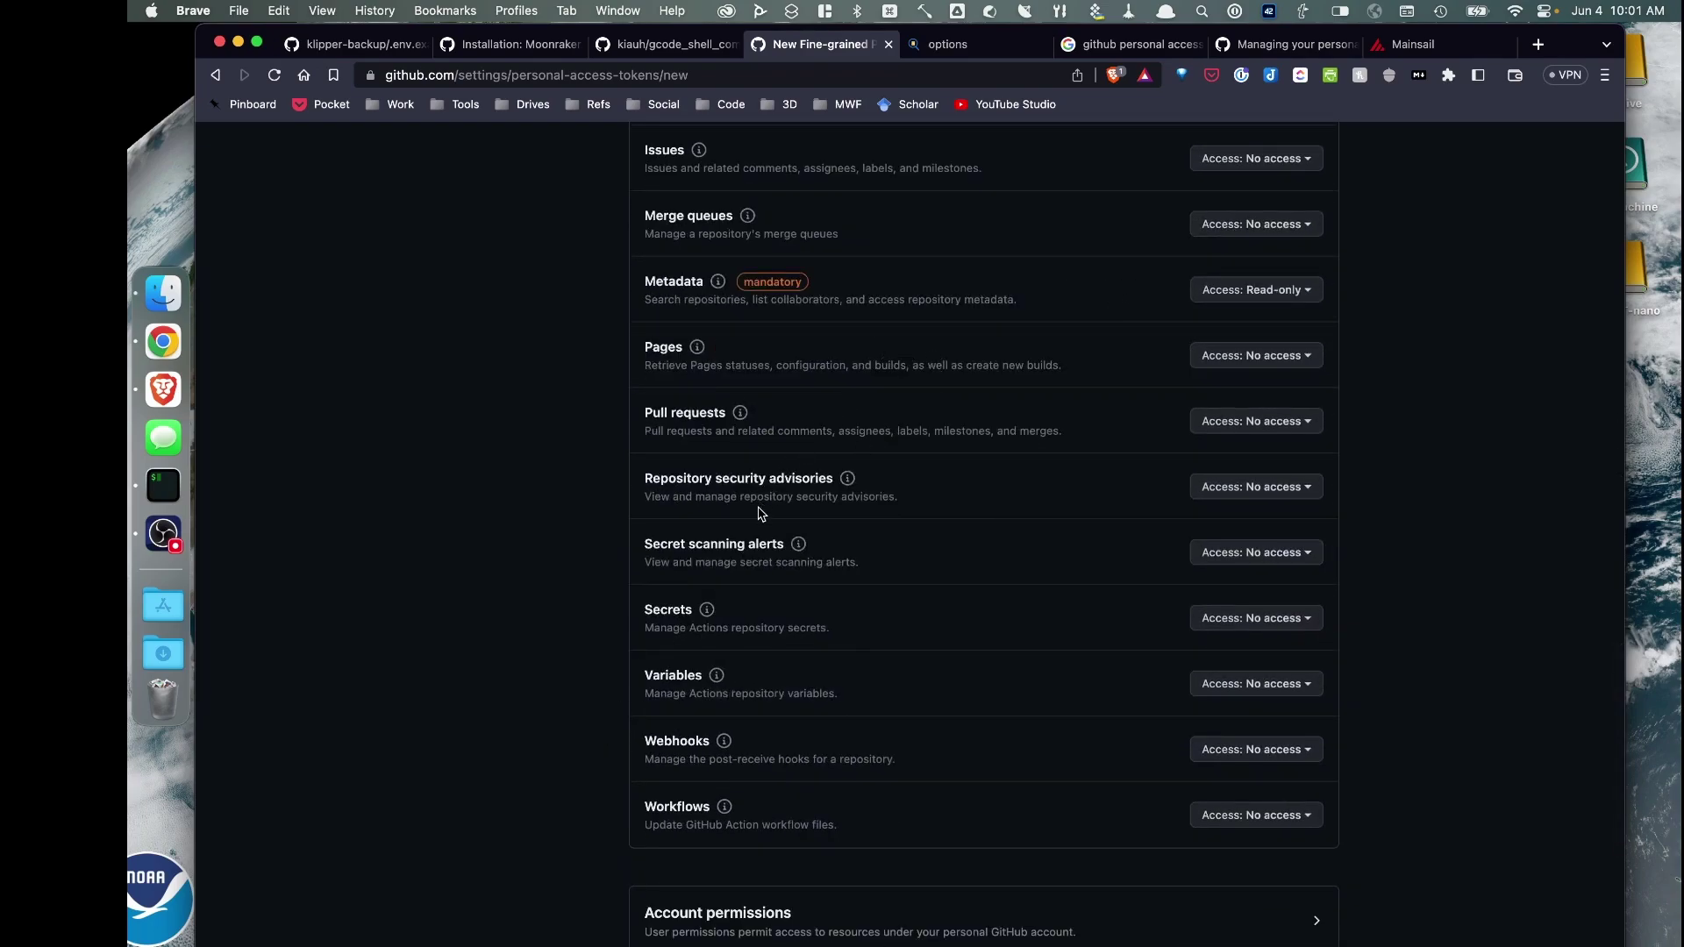
pyautogui.click(1275, 817)
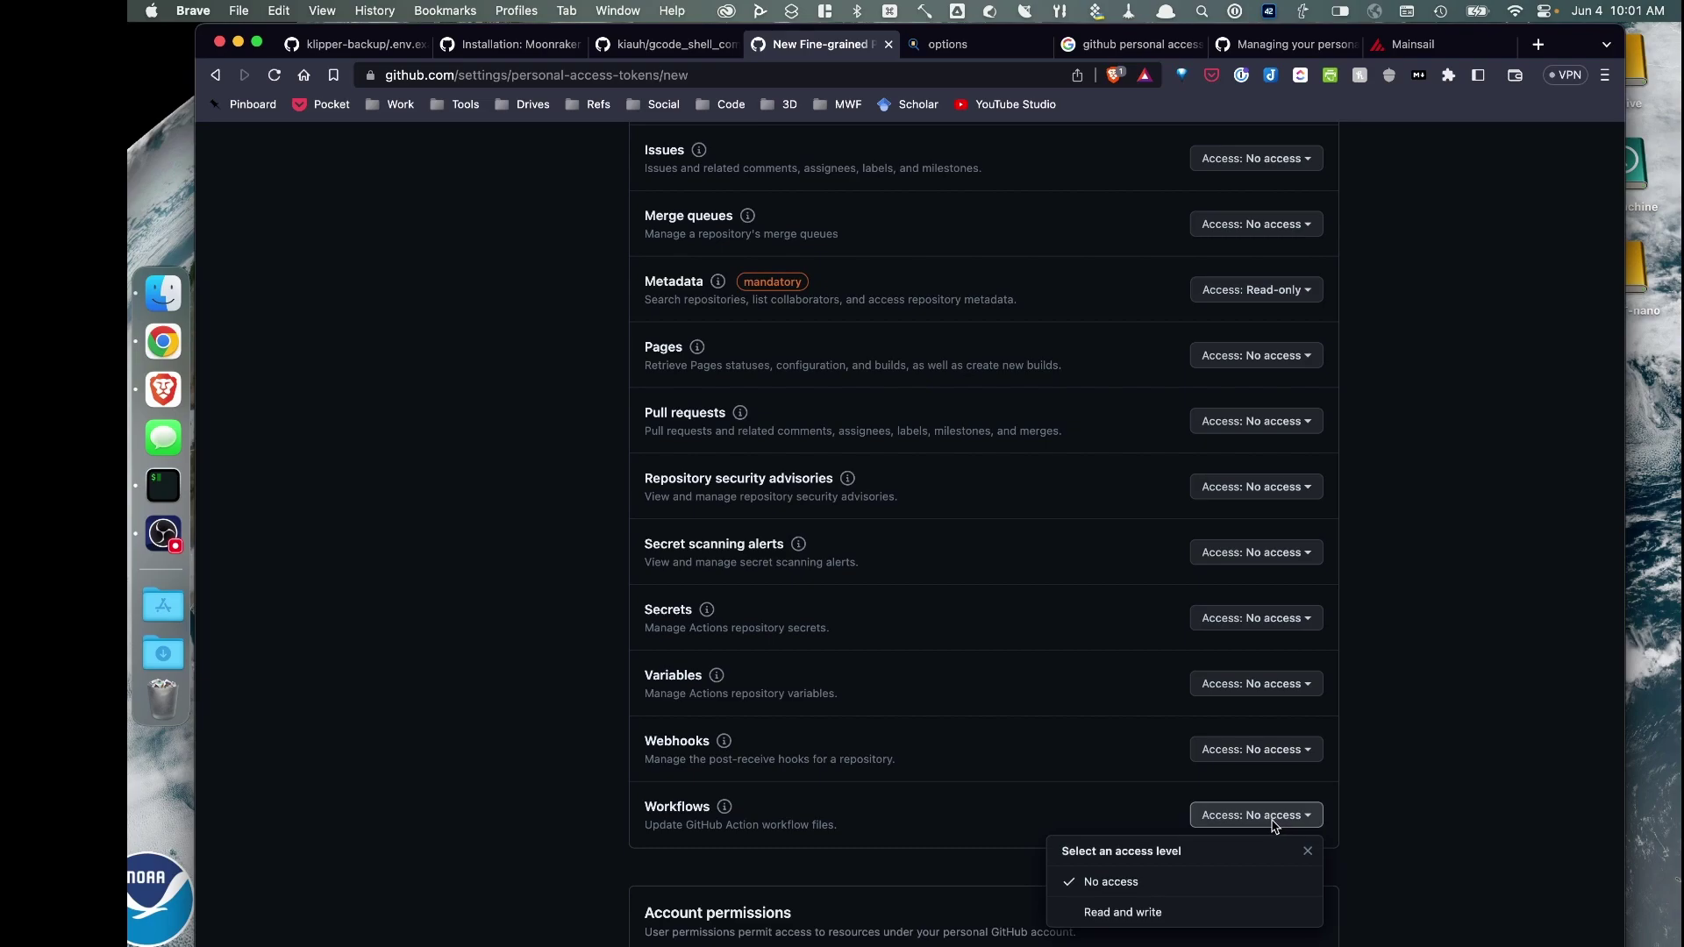
pyautogui.click(1146, 914)
pyautogui.scroll(-5, 455, 614)
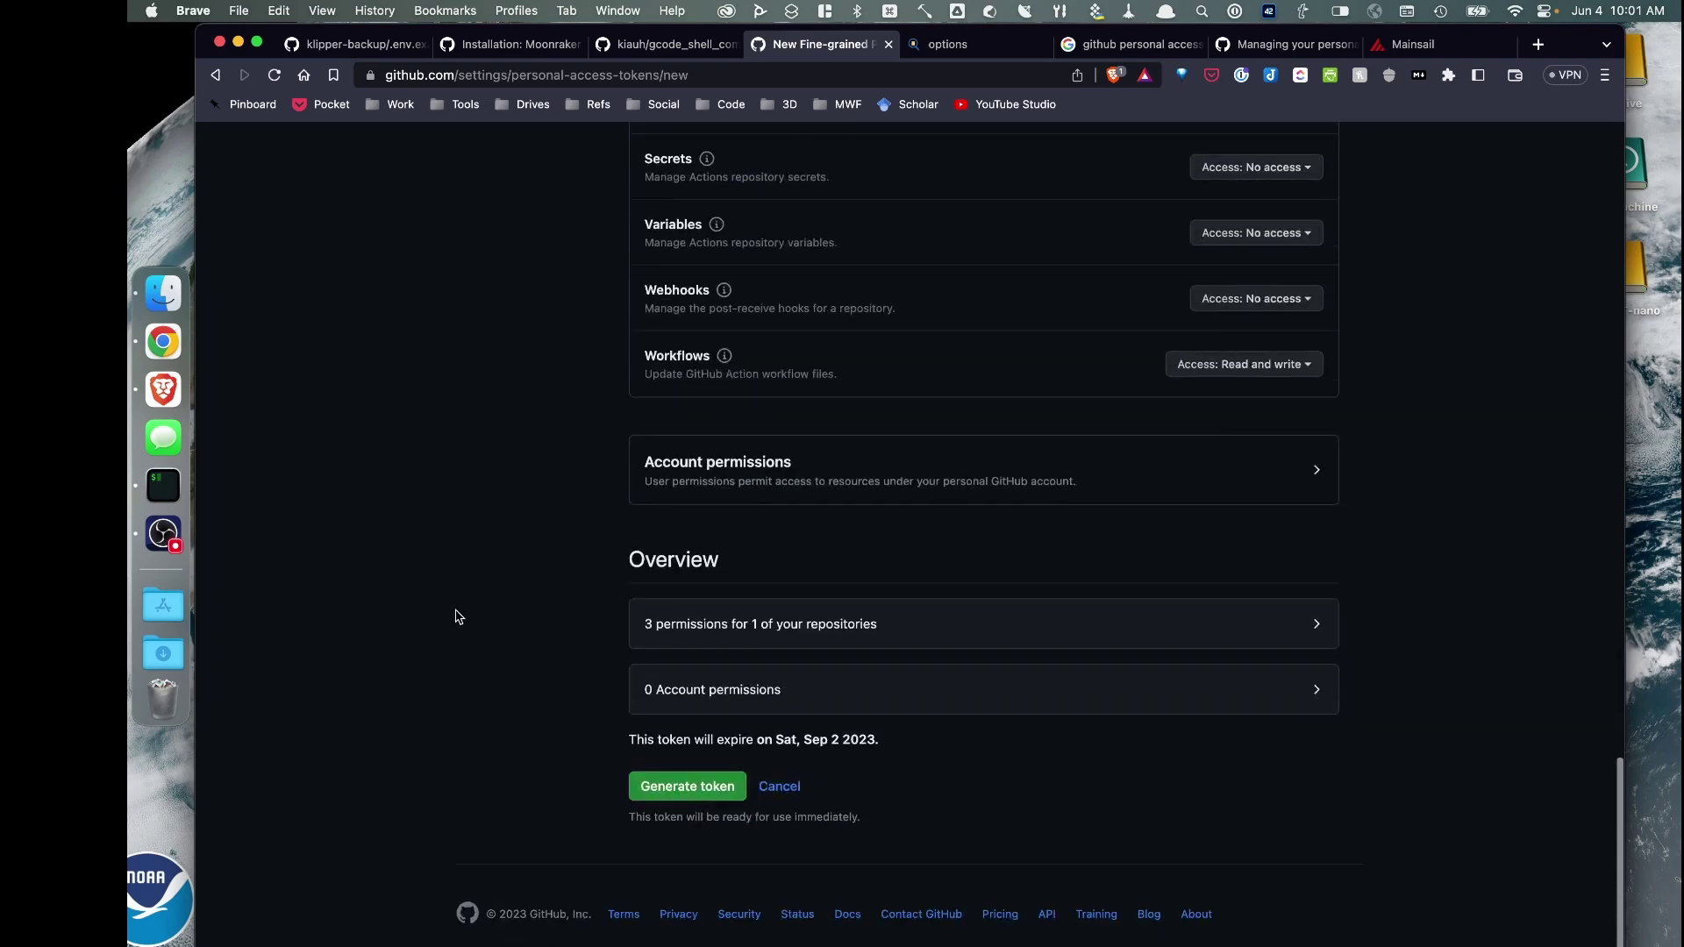
pyautogui.click(641, 794)
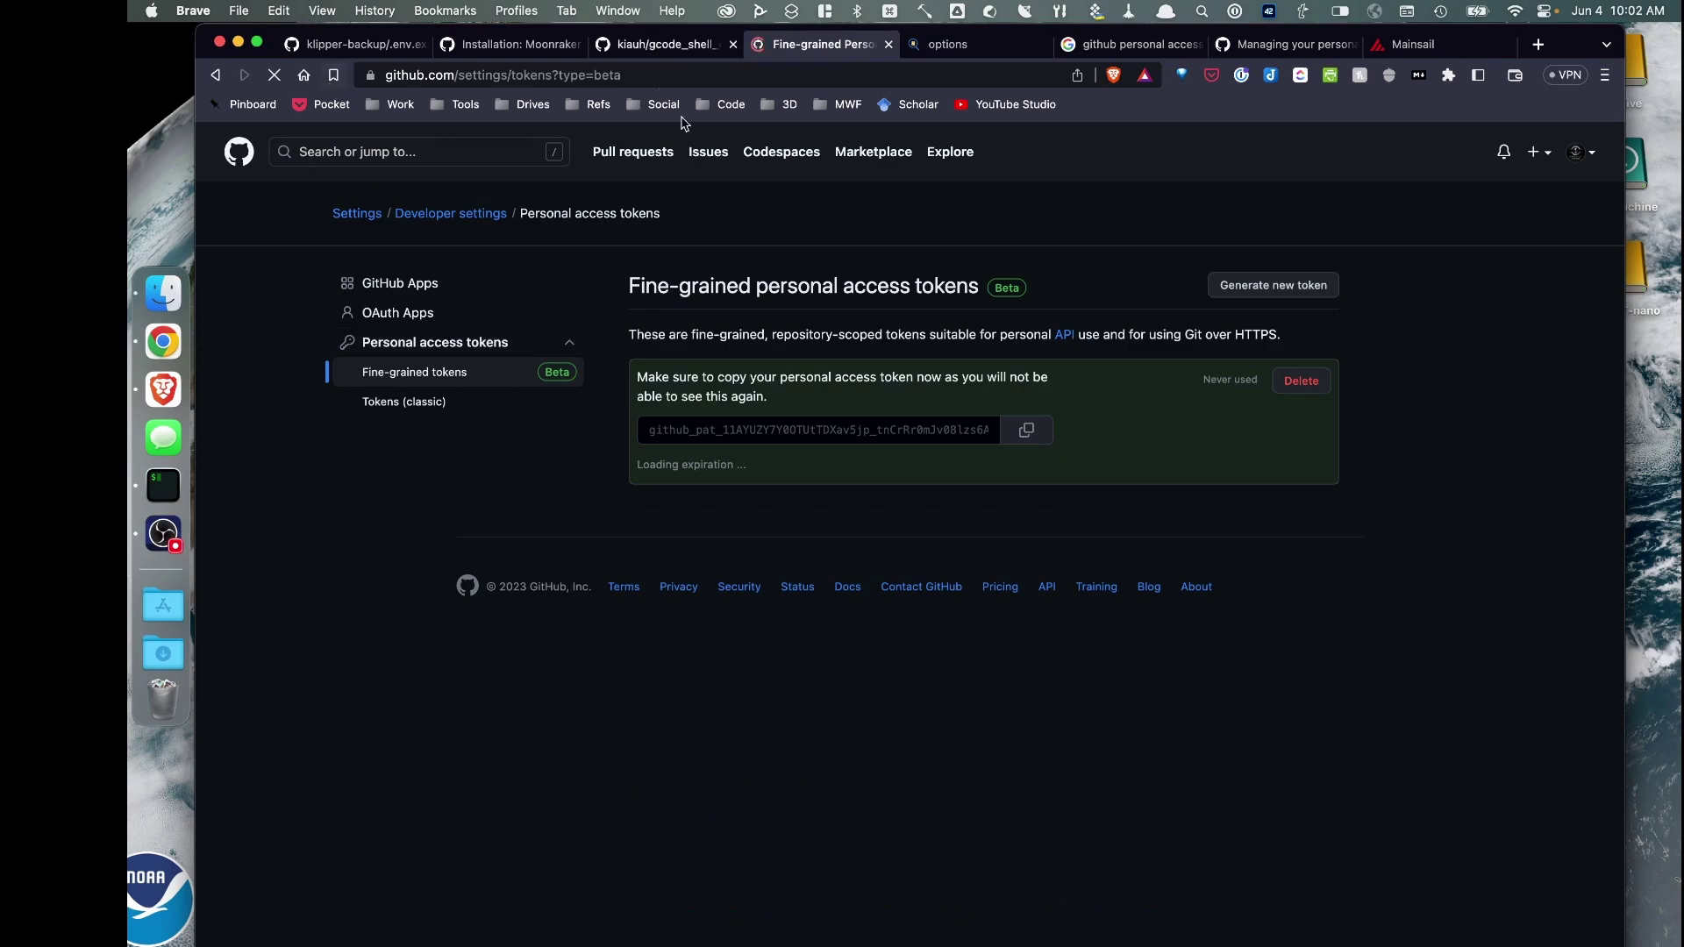
# Copy the new token, then list printer5_data and move into klipper-backup
pyautogui.click(1026, 429)
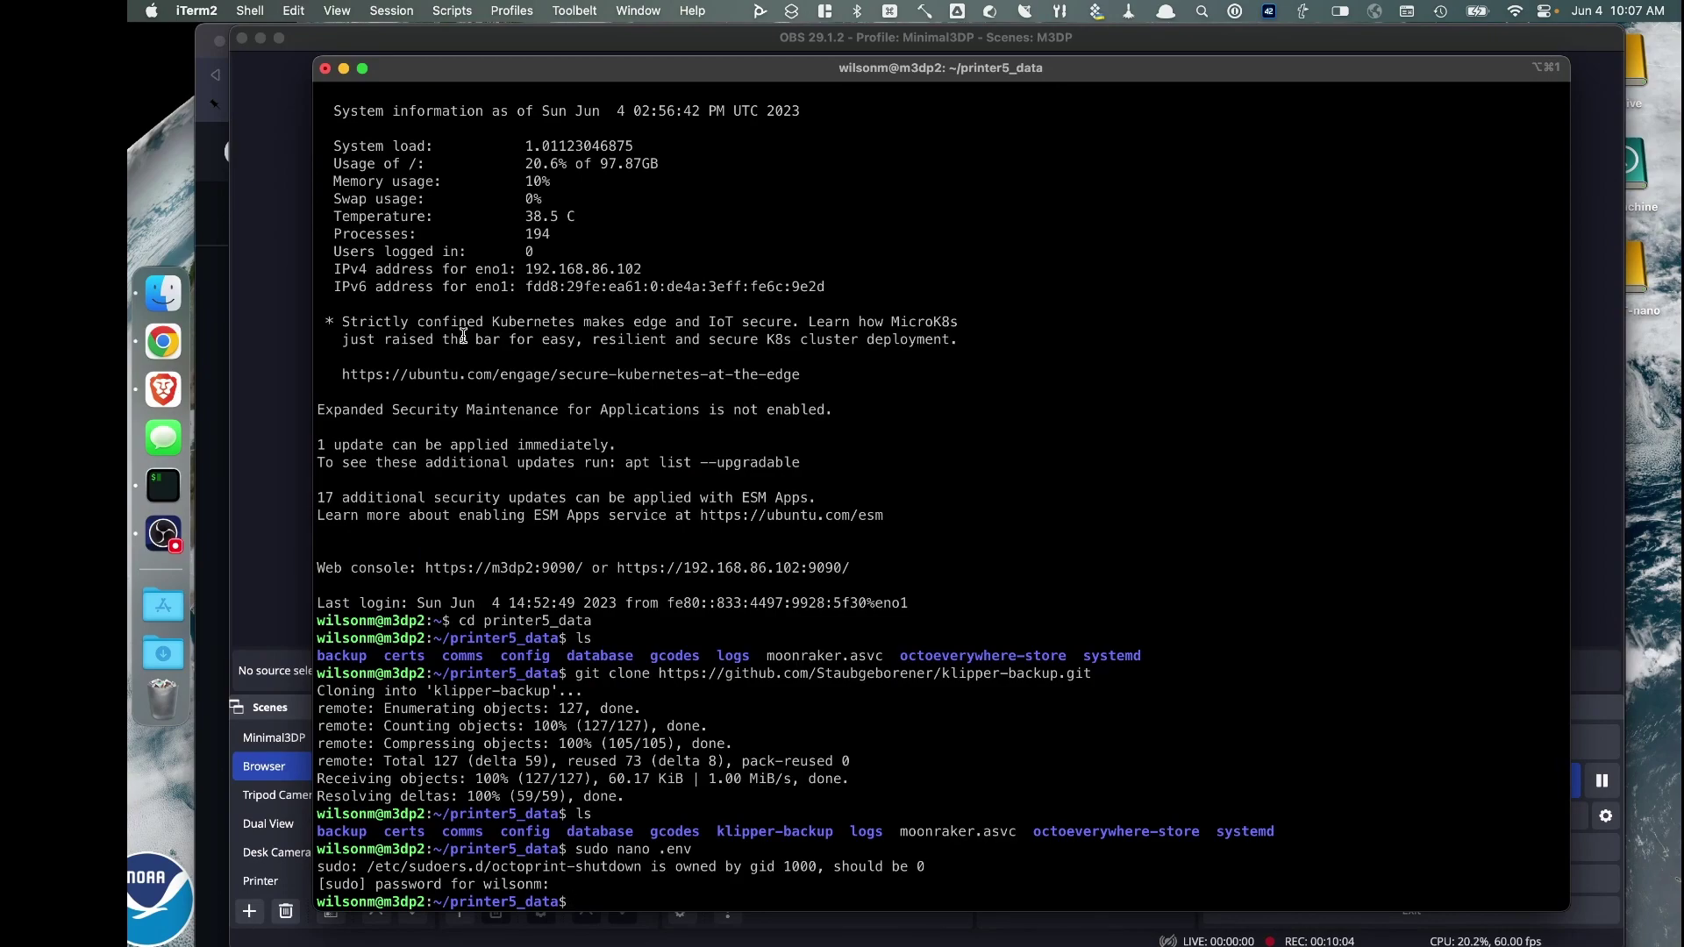
pyautogui.write('ls')
pyautogui.press('Return')
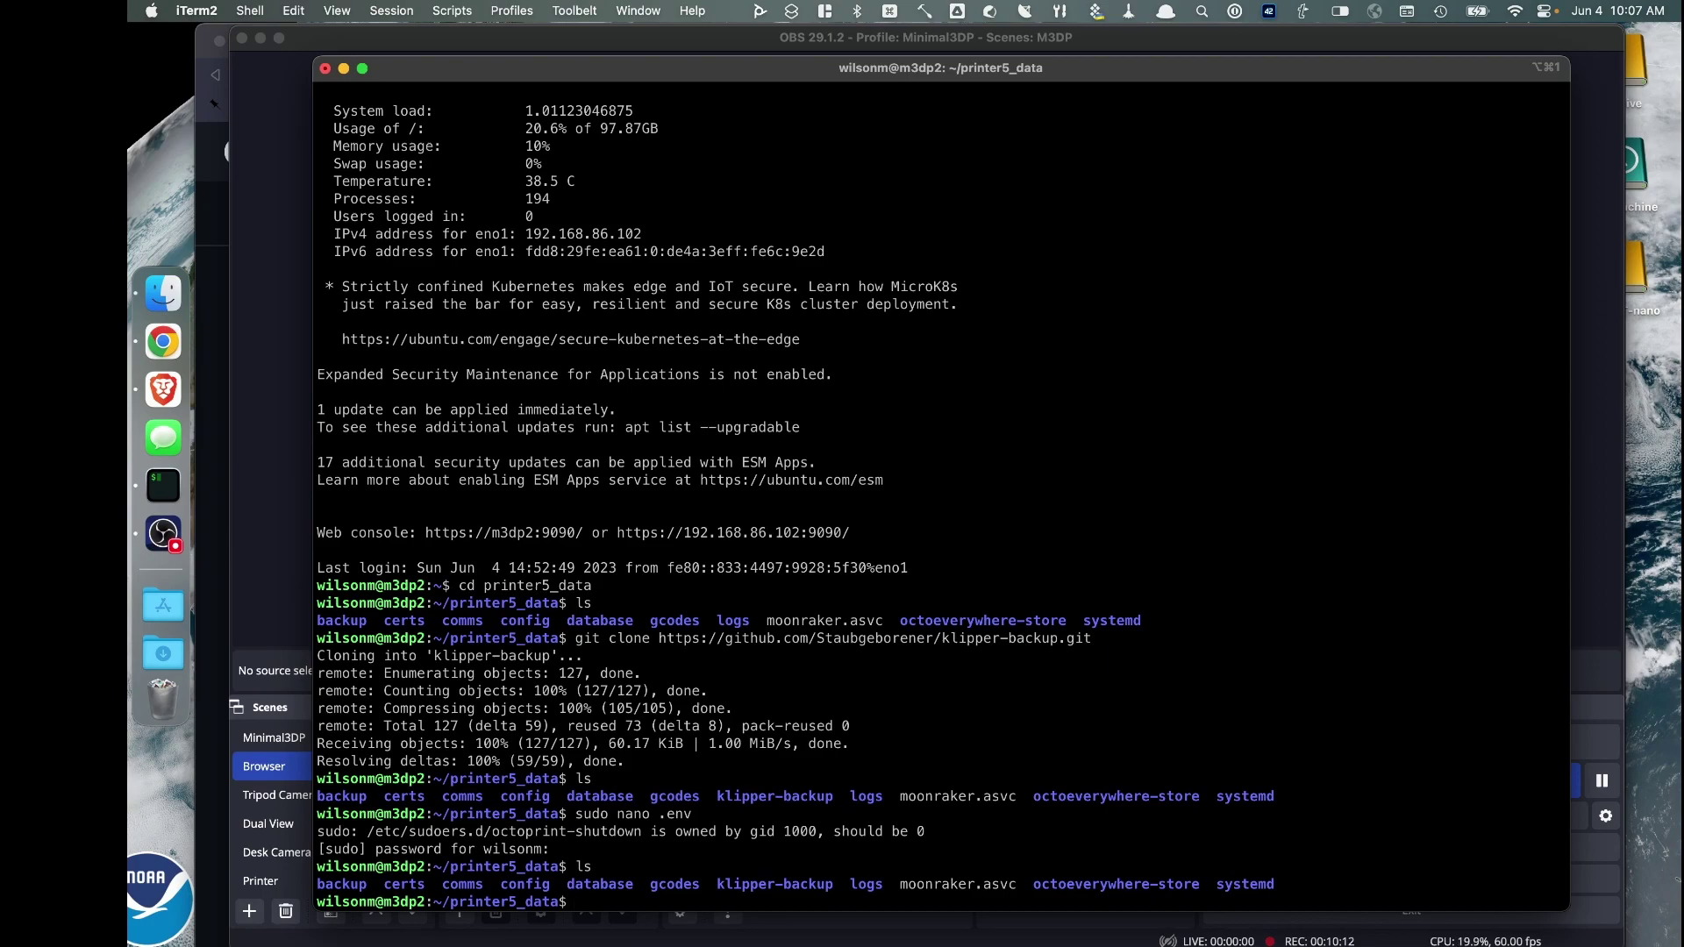
pyautogui.write('cd klipper-backup')
pyautogui.press('Return')
# List klipper-backup's files and create a new .env file with sudo nano
pyautogui.write('ls')
pyautogui.press('Return')
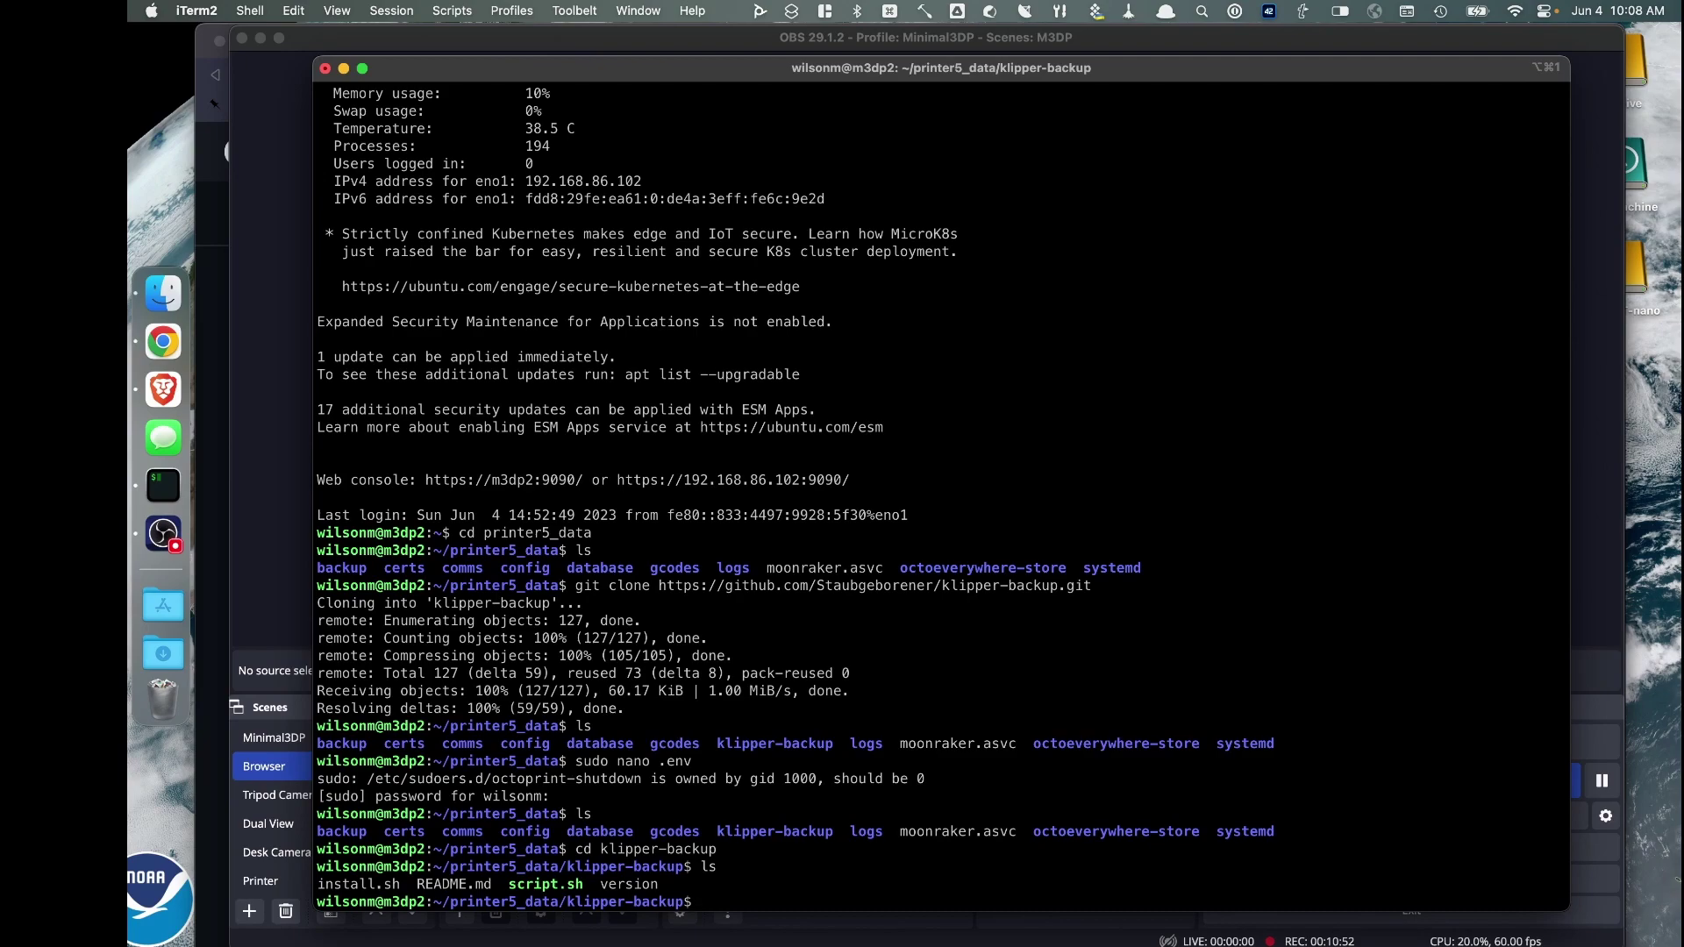
pyautogui.write('sudo nano .env')
pyautogui.press('Return')
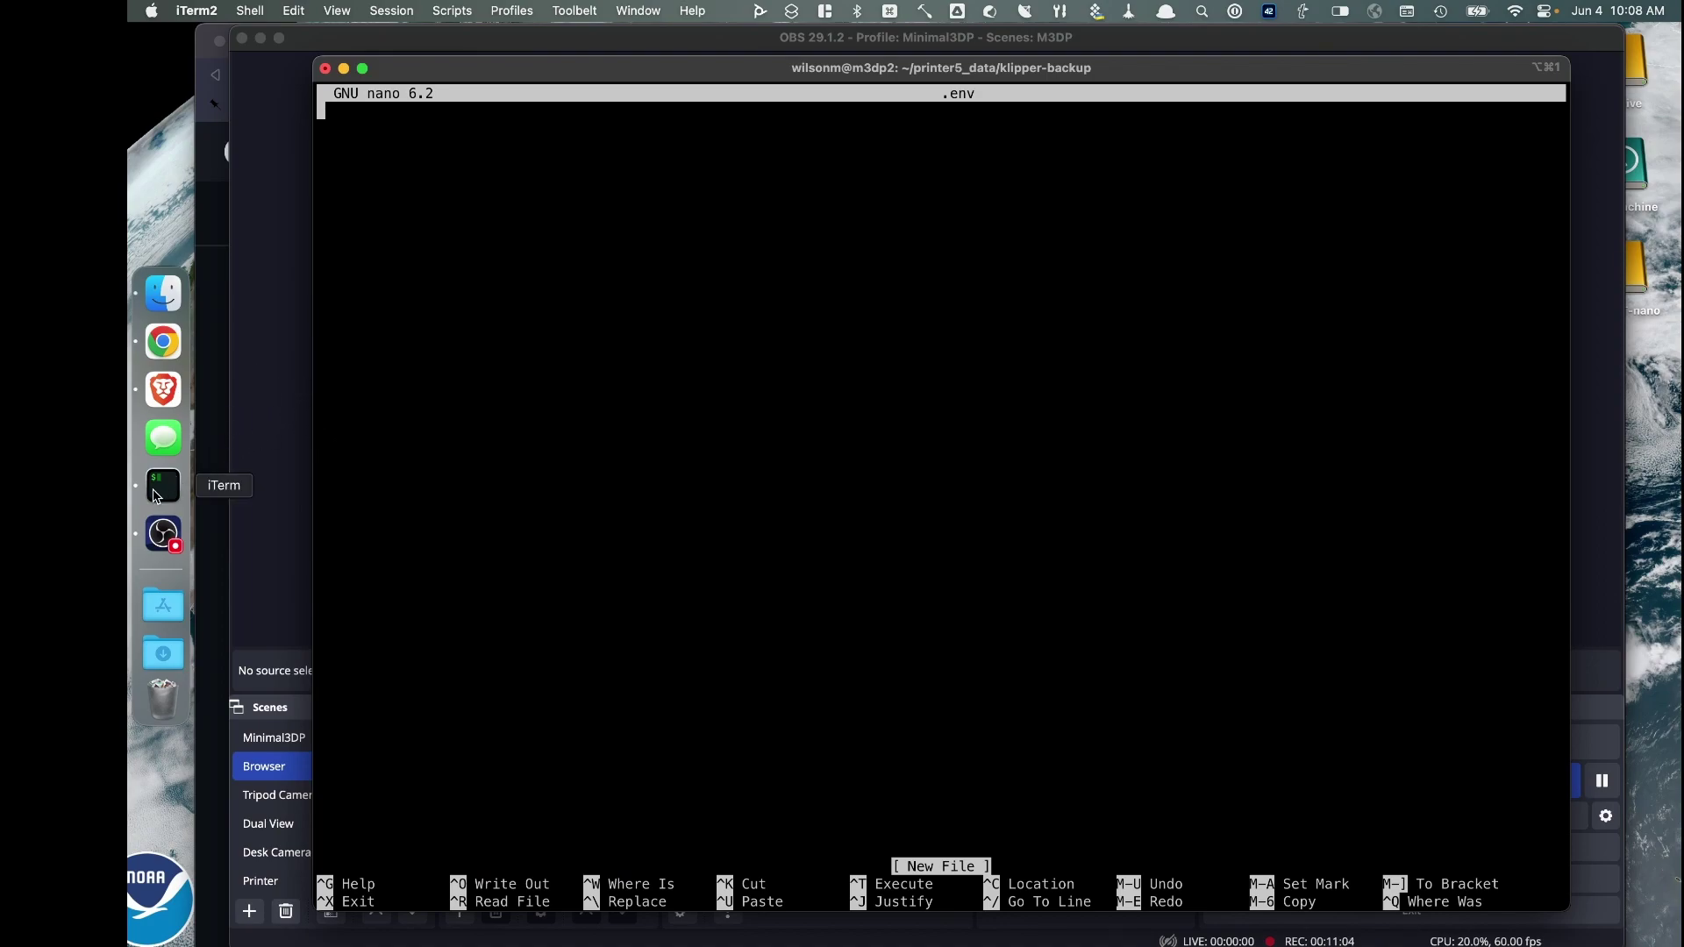
# Open klipper-backup's .env.example on GitHub and copy all of its settings text
pyautogui.click(184, 386)
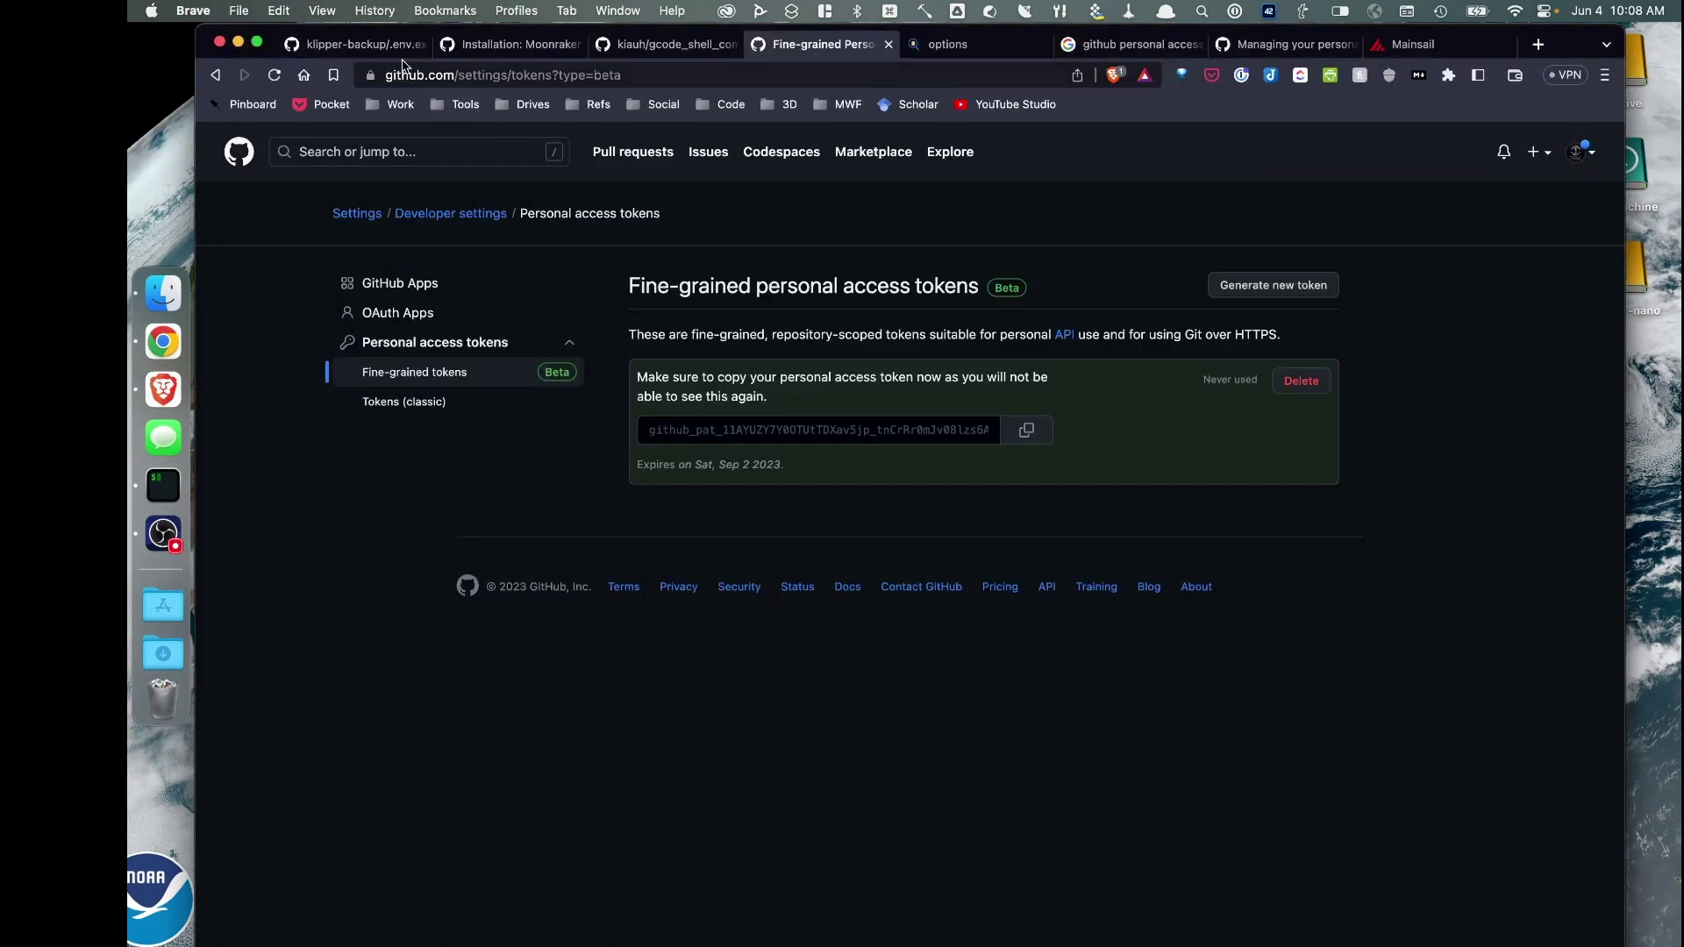
pyautogui.click(351, 44)
pyautogui.click(483, 208)
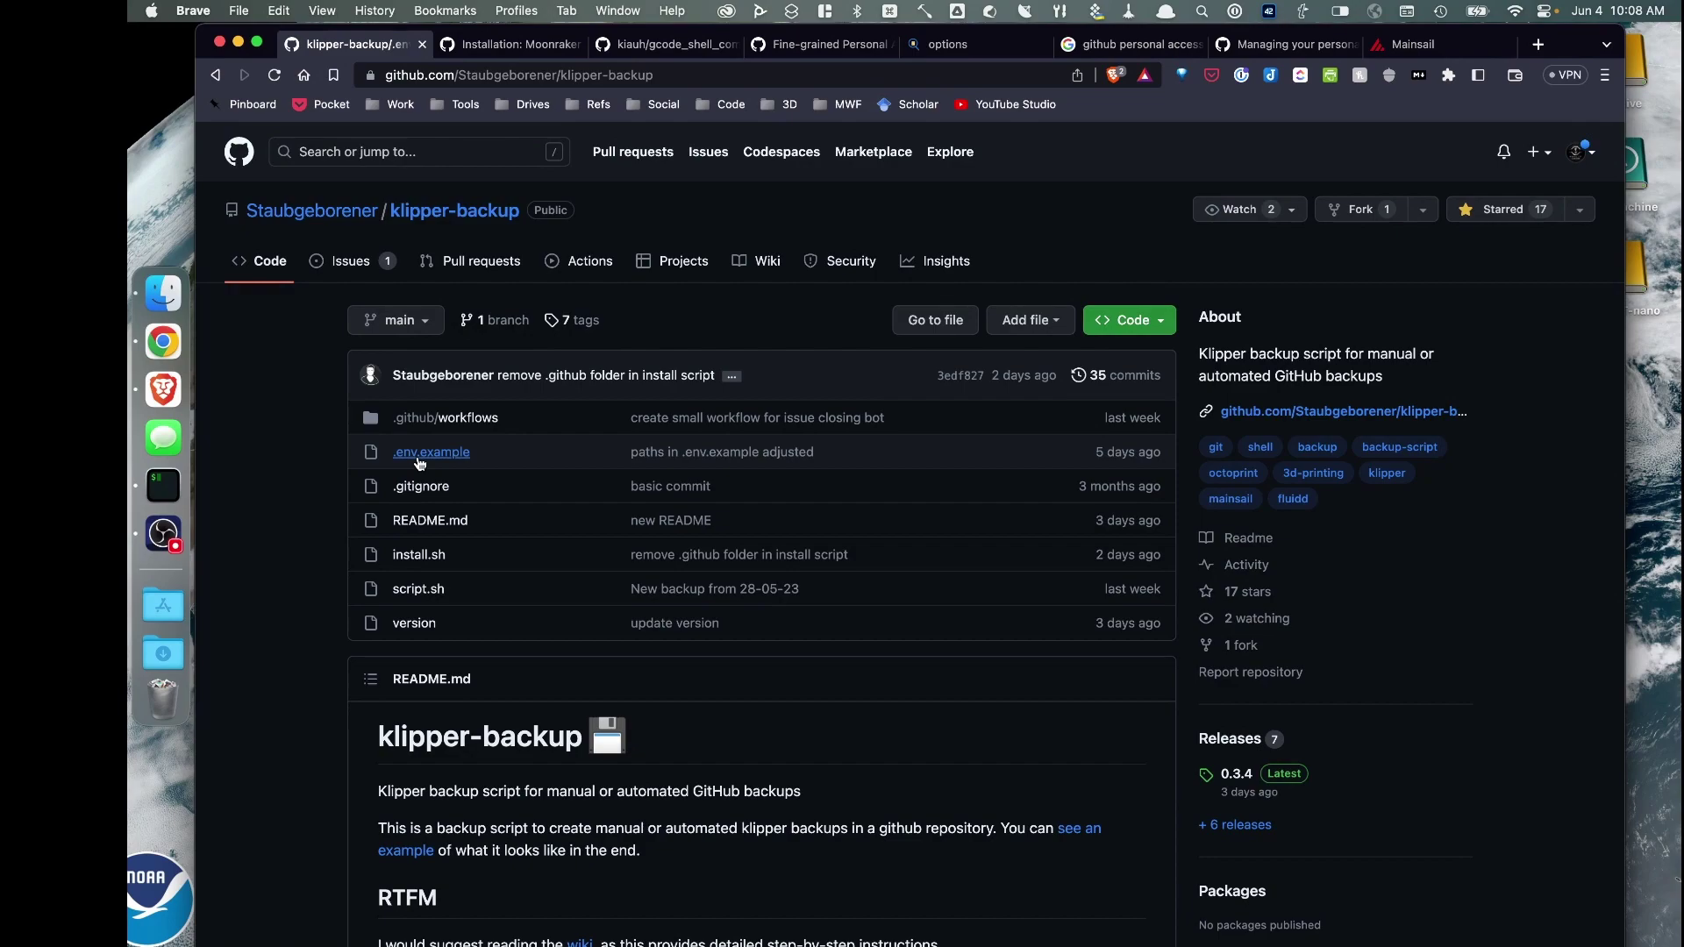
pyautogui.click(418, 457)
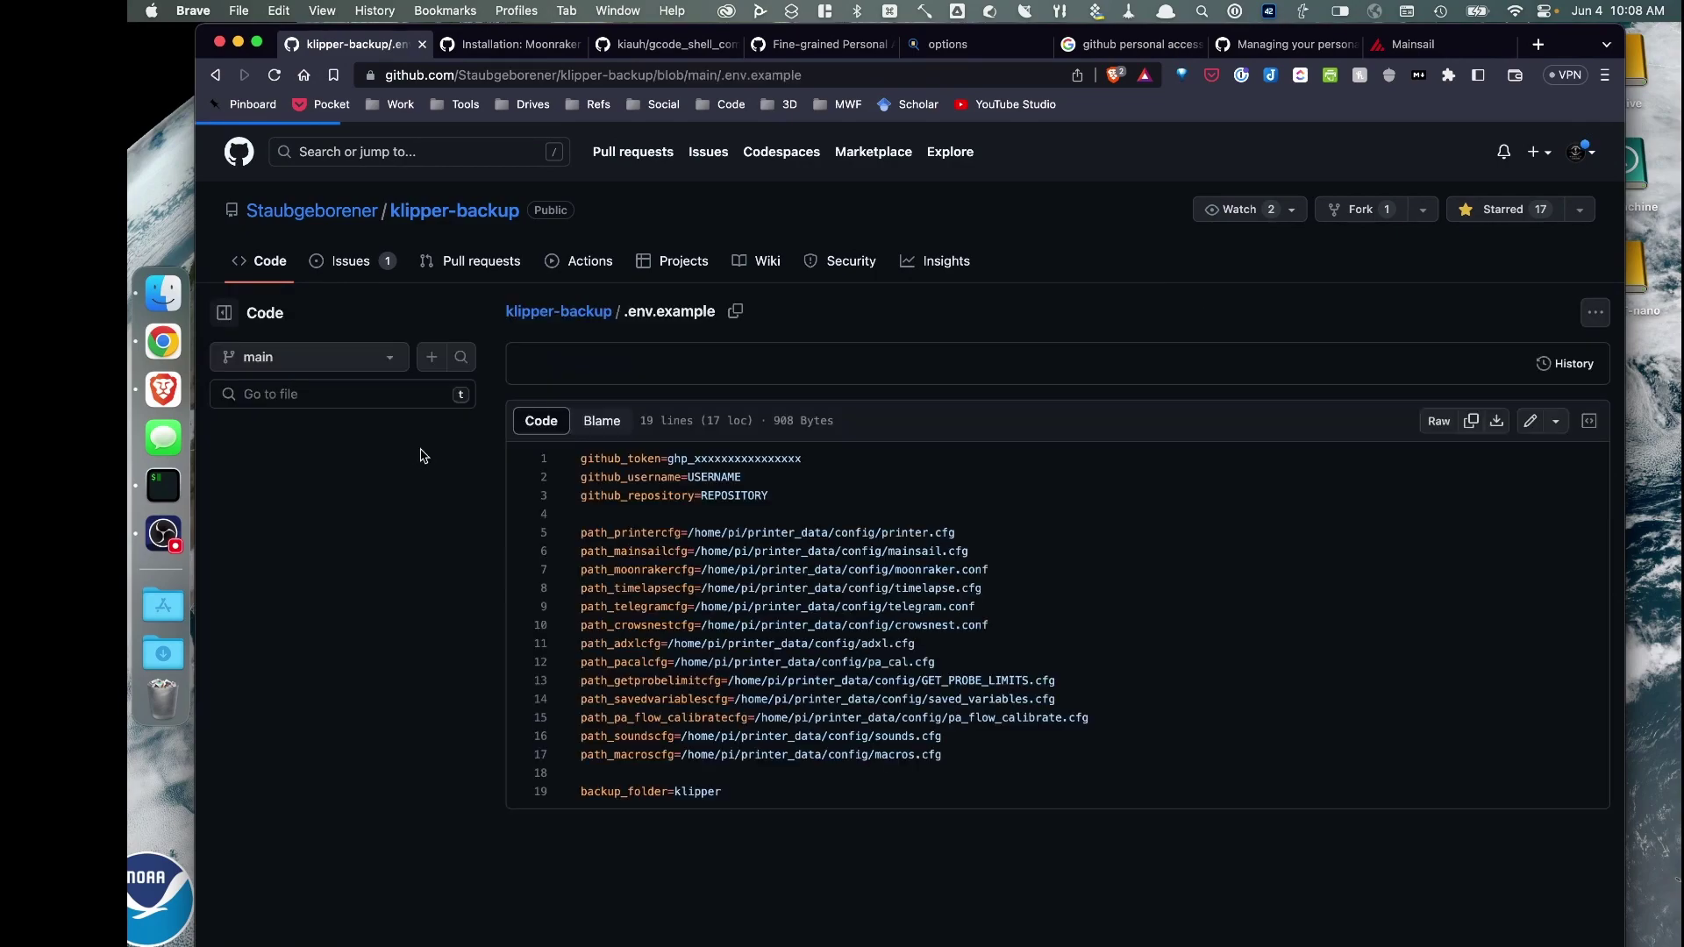
pyautogui.moveTo(581, 458); pyautogui.dragTo(795, 789)
pyautogui.rightClick(800, 690)
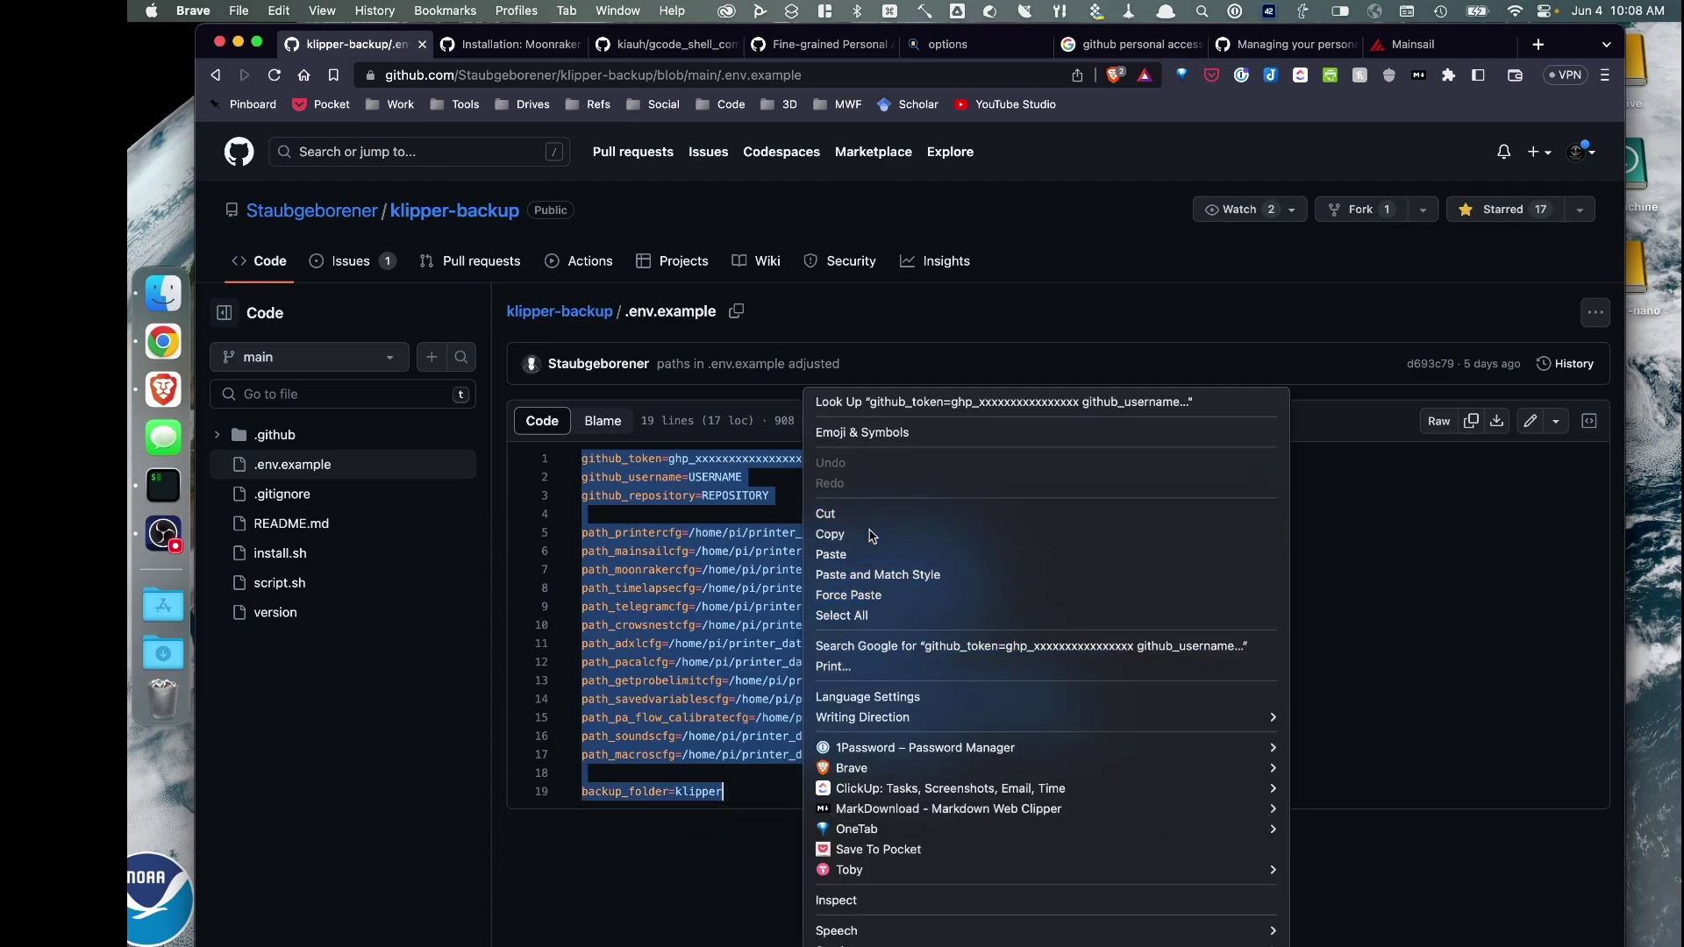
pyautogui.click(871, 535)
# Paste the .env.example template into nano and delete the github_token placeholder value
pyautogui.click(163, 485)
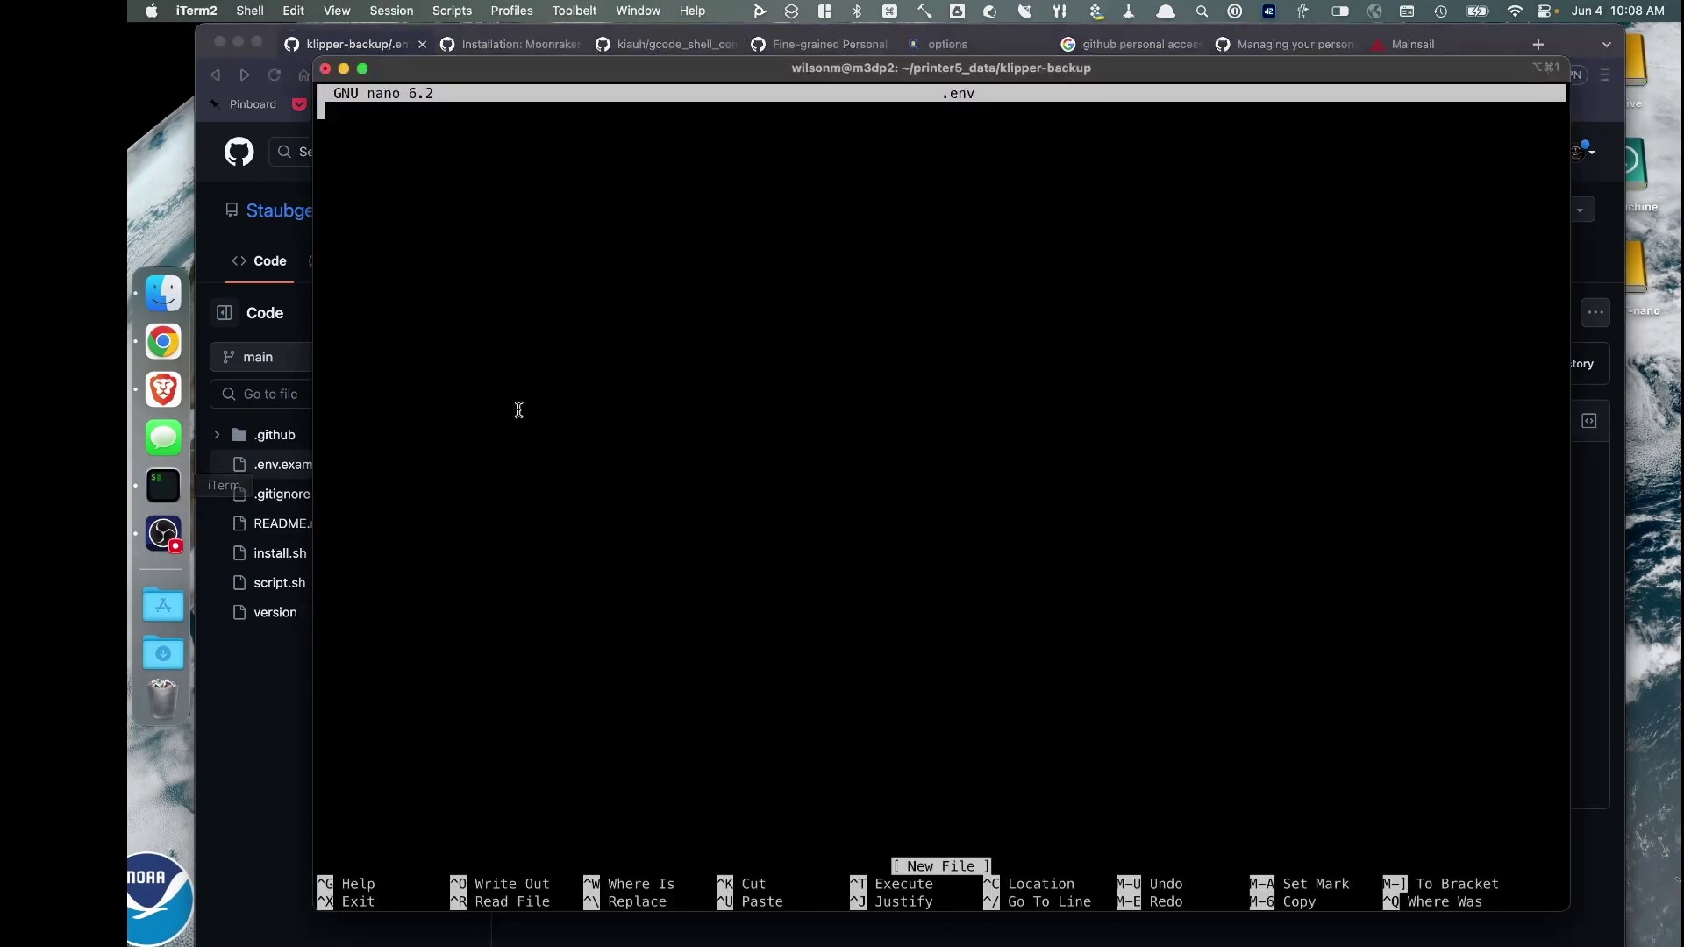
pyautogui.rightClick(505, 229)
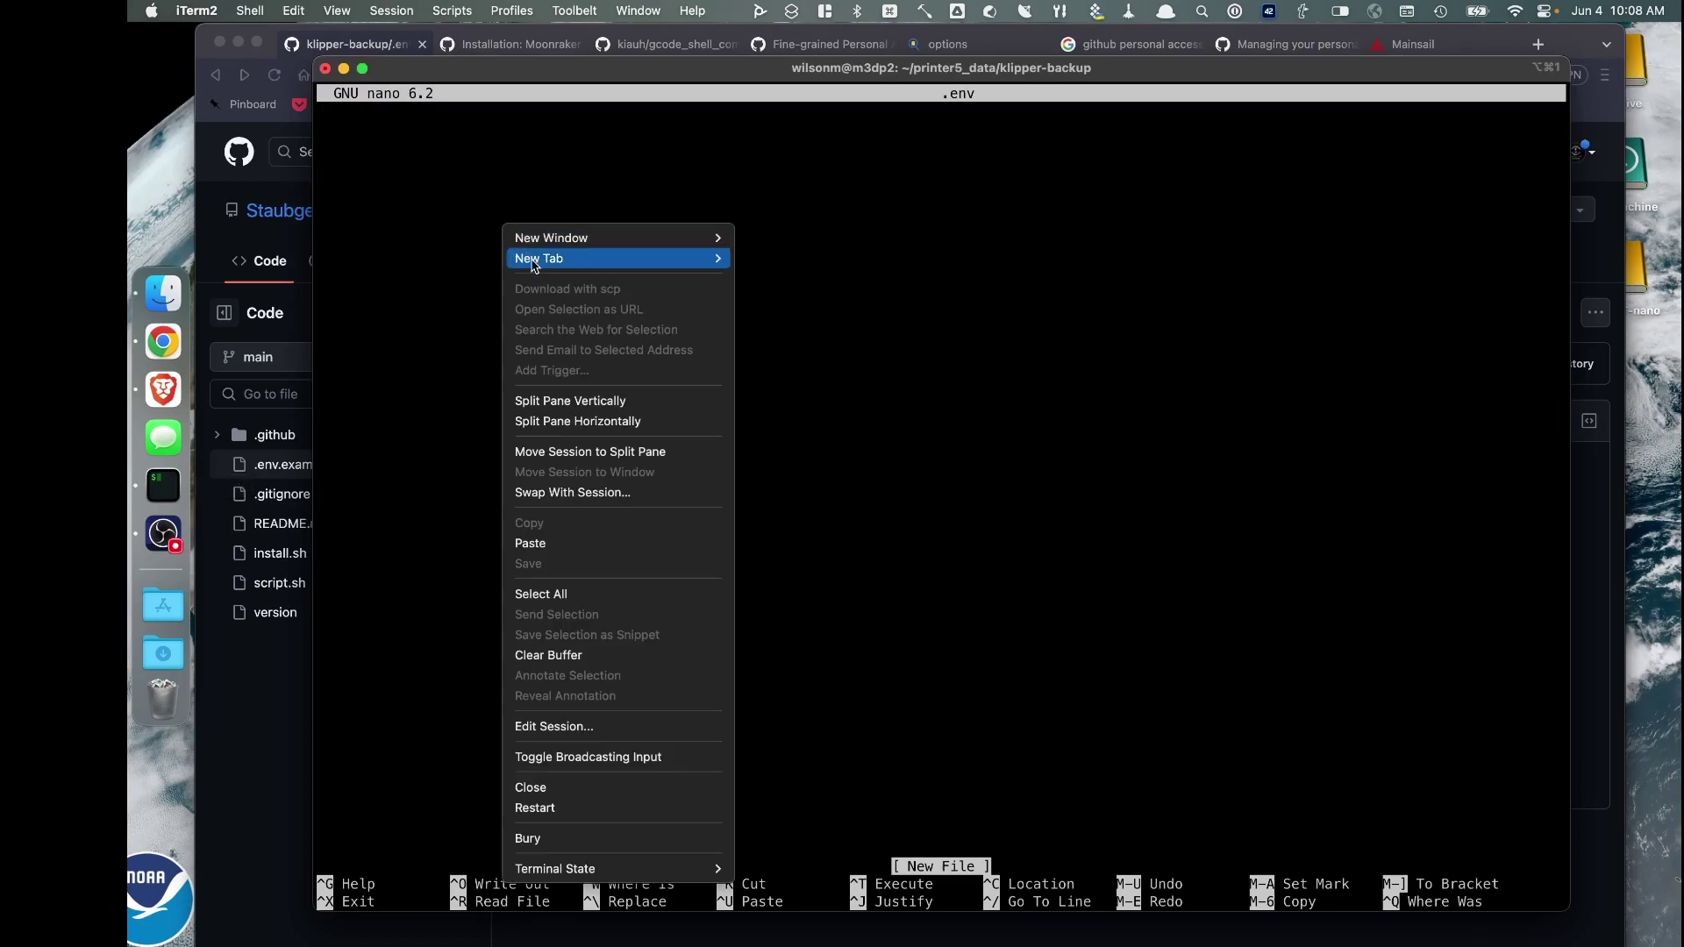
pyautogui.click(527, 544)
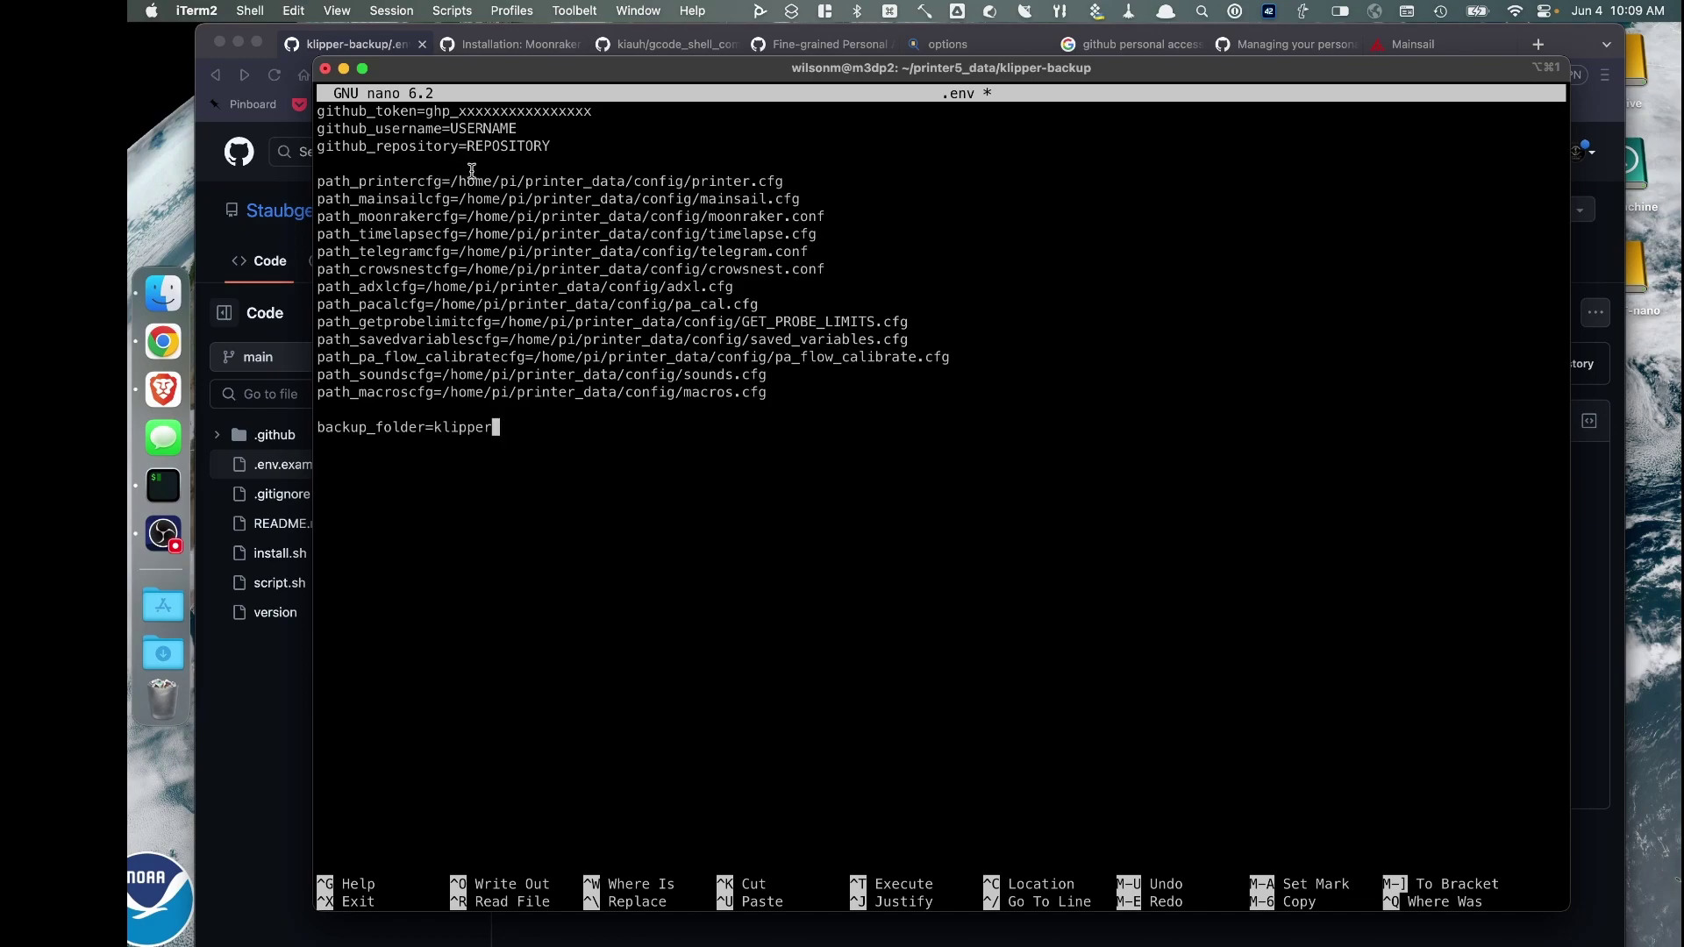
pyautogui.press('Up')
pyautogui.press('Up')
pyautogui.press('Up')
pyautogui.press('Up')
pyautogui.press('Up')
pyautogui.press('Up')
pyautogui.press('Up')
pyautogui.press('Up')
pyautogui.press('Up')
pyautogui.press('Up')
pyautogui.press('Up')
pyautogui.press('Up')
pyautogui.press('Up')
pyautogui.press('Up')
pyautogui.press('Up')
pyautogui.press('Up')
pyautogui.press('Right')
pyautogui.press('Right')
pyautogui.press('Right')
pyautogui.press('Right')
pyautogui.press('Right')
pyautogui.press('Right')
pyautogui.press('Right')
pyautogui.press('Right')
pyautogui.press('Right')
pyautogui.press('Right')
pyautogui.press('Right')
pyautogui.press('Right')
pyautogui.press('BackSpace')
pyautogui.press('BackSpace')
pyautogui.press('BackSpace')
pyautogui.press('BackSpace')
pyautogui.press('BackSpace')
pyautogui.press('BackSpace')
pyautogui.press('BackSpace')
pyautogui.press('BackSpace')
pyautogui.press('BackSpace')
pyautogui.press('BackSpace')
pyautogui.press('BackSpace')
pyautogui.press('BackSpace')
pyautogui.press('BackSpace')
pyautogui.press('BackSpace')
pyautogui.press('BackSpace')
pyautogui.press('BackSpace')
pyautogui.press('BackSpace')
pyautogui.press('BackSpace')
pyautogui.press('BackSpace')
pyautogui.press('BackSpace')
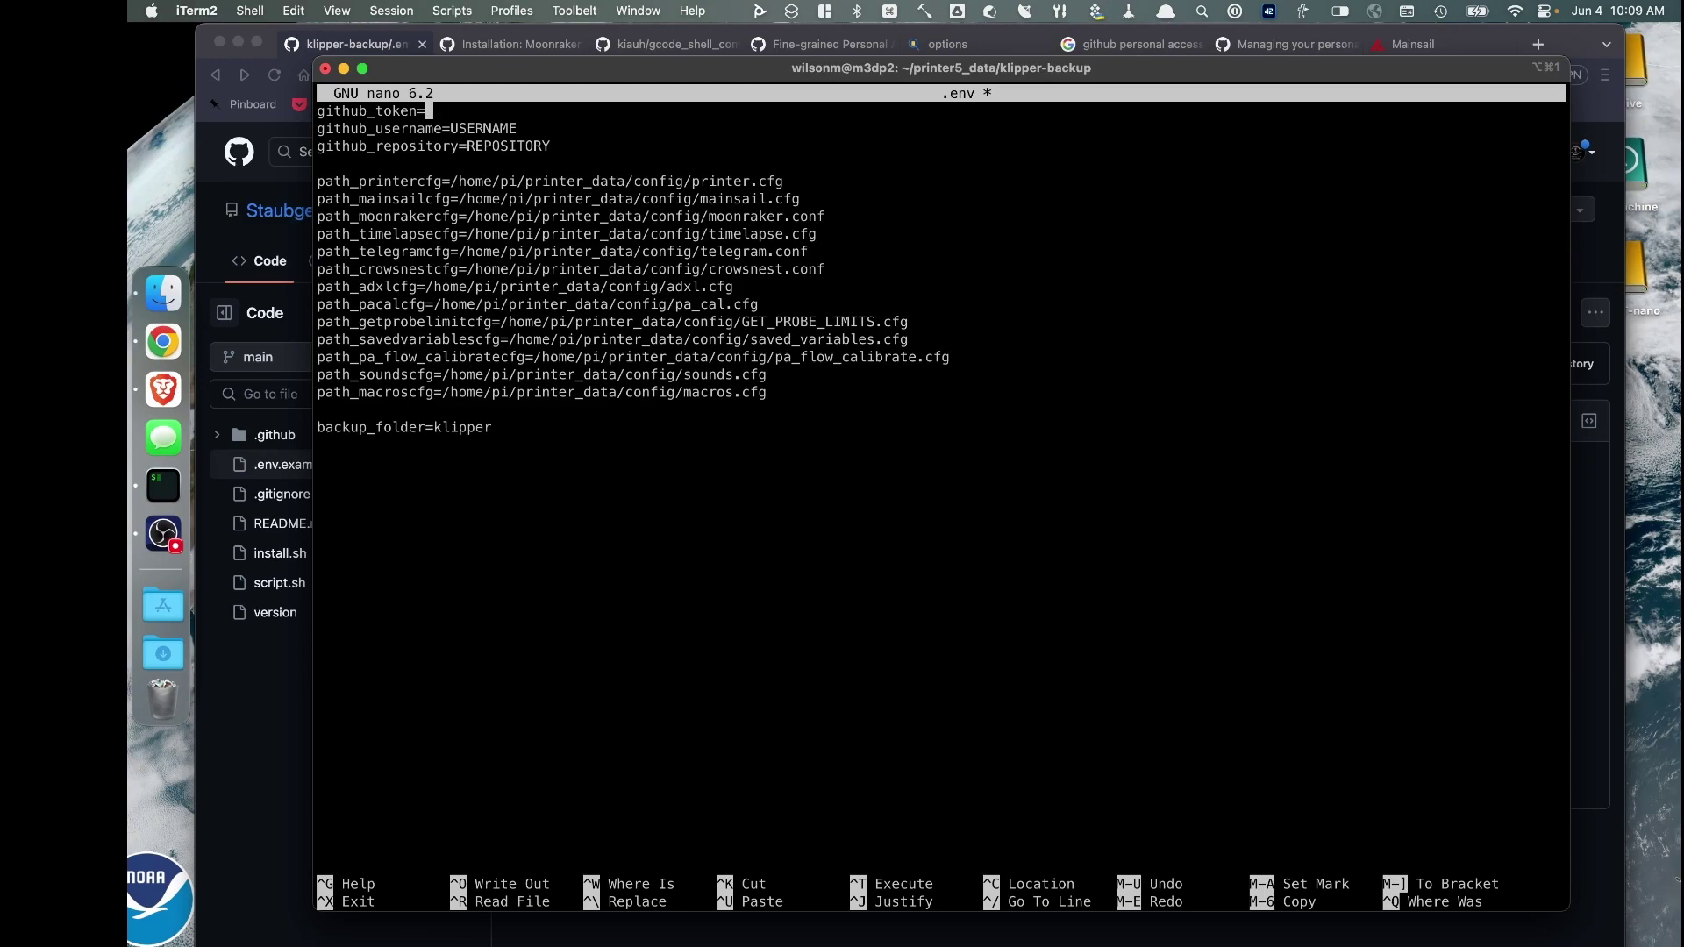
# Copy the generated GitHub token and paste it after github_token= in .env
pyautogui.click(805, 44)
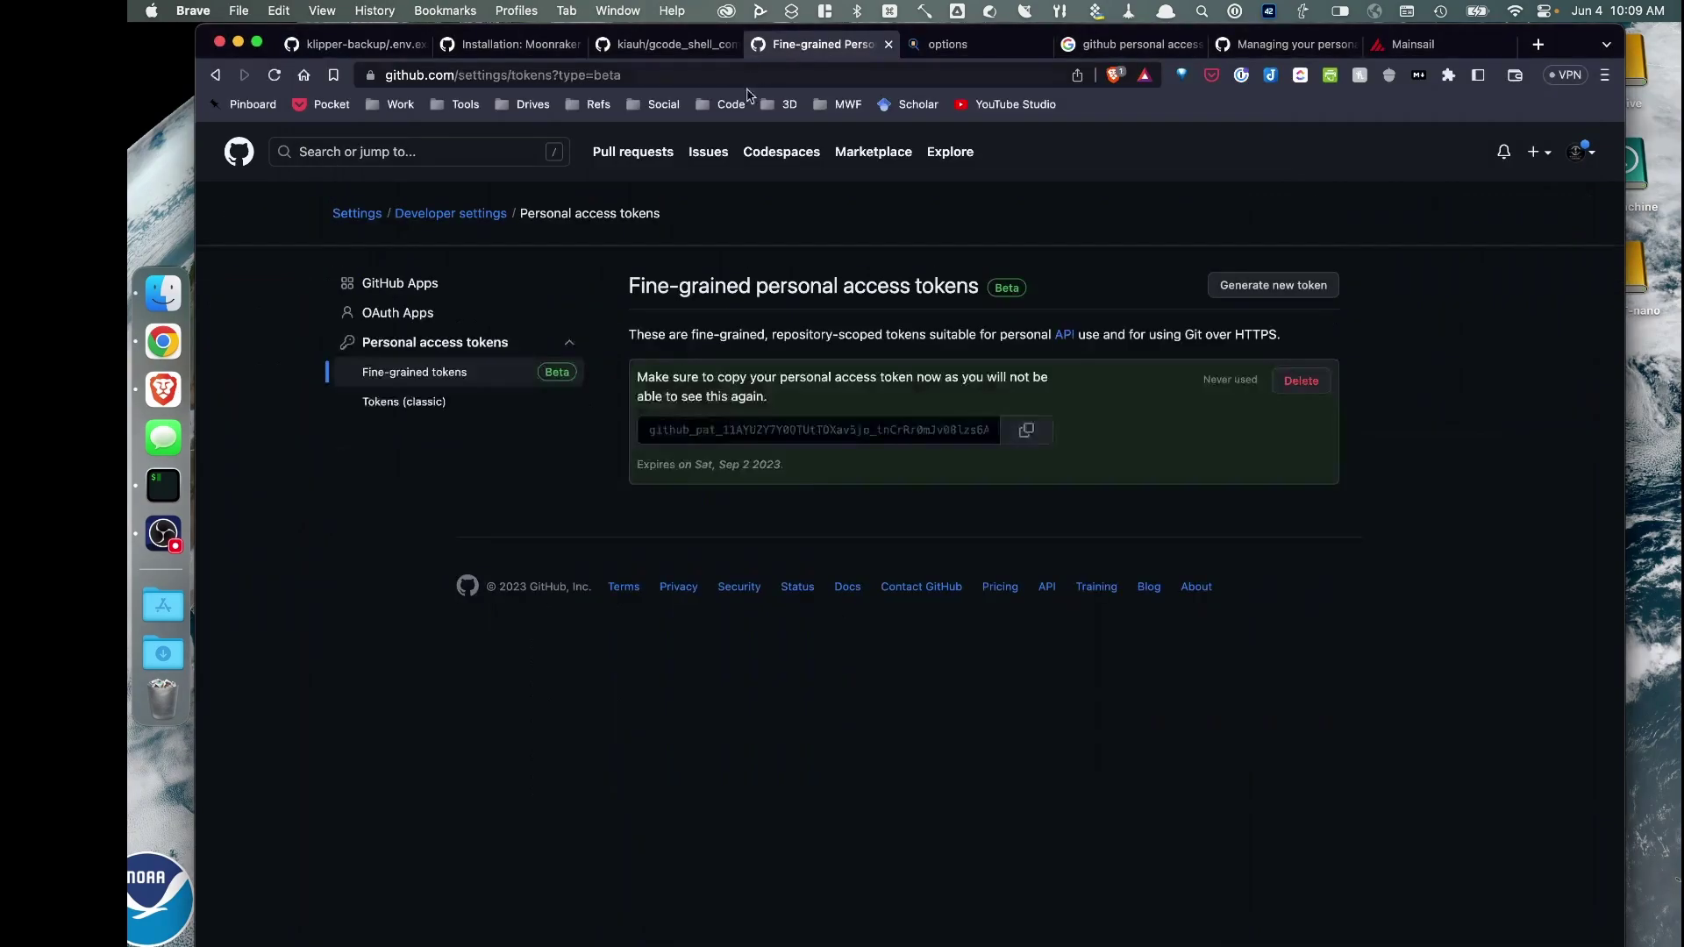
pyautogui.click(1037, 436)
pyautogui.click(174, 471)
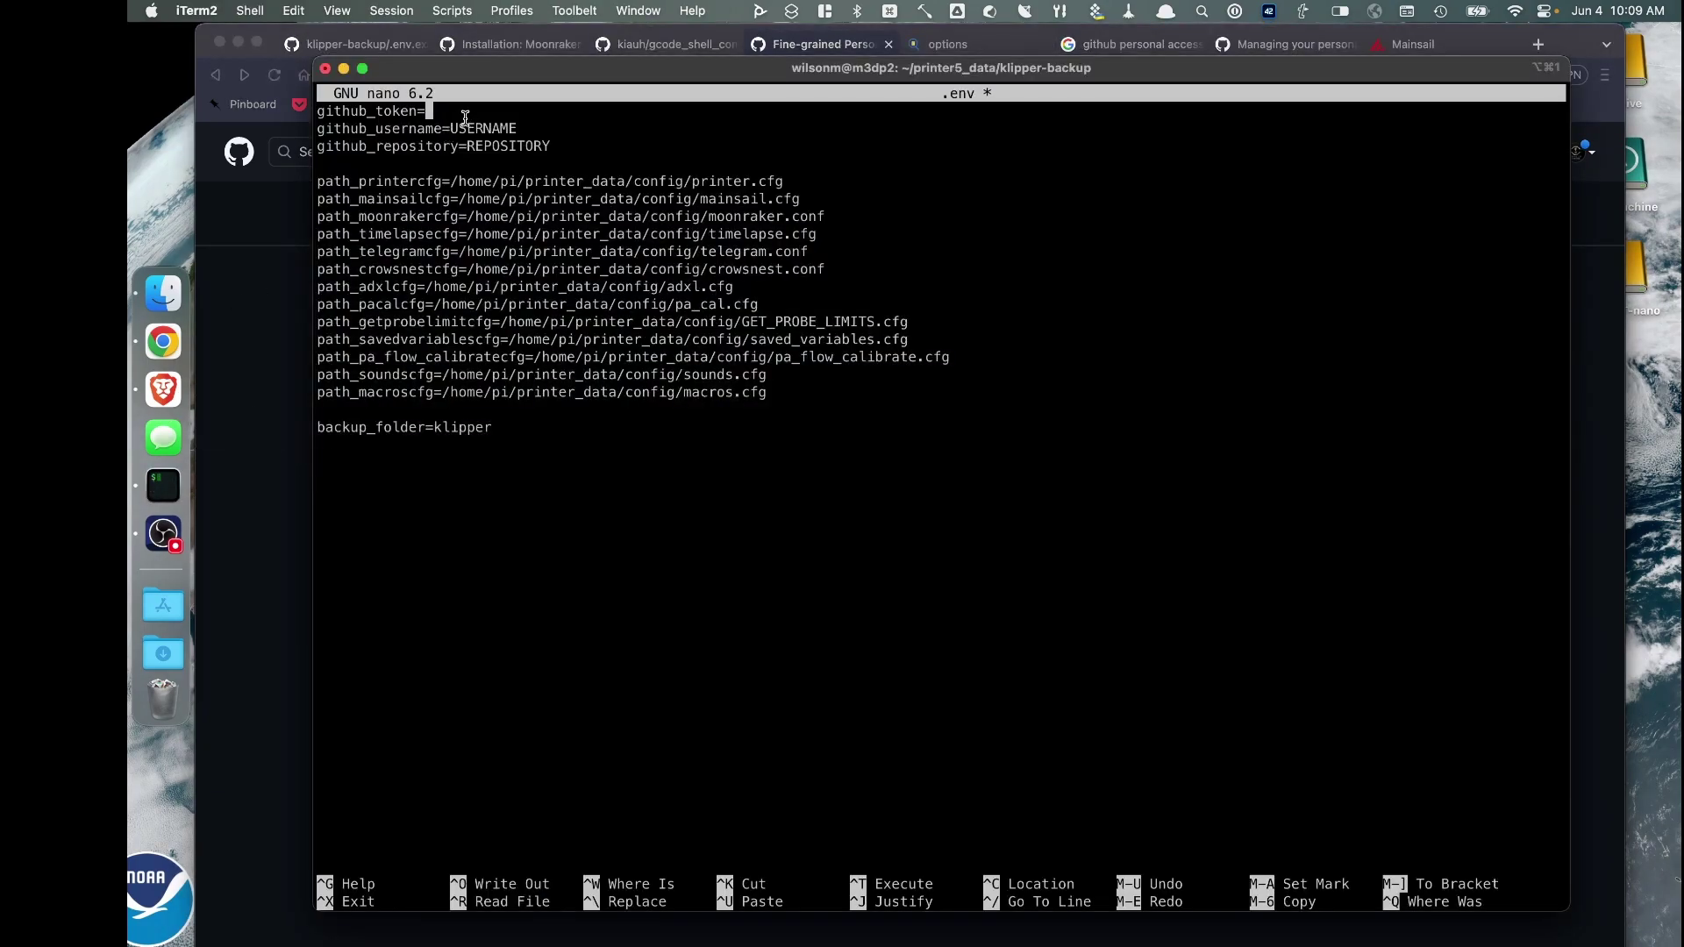
pyautogui.rightClick(466, 114)
pyautogui.click(492, 434)
# Enter the GitHub username, and set github_repository and backup_folder to ender3v2-klipper
pyautogui.press('Down')
pyautogui.press('BackSpace')
pyautogui.press('BackSpace')
pyautogui.press('BackSpace')
pyautogui.press('BackSpace')
pyautogui.press('BackSpace')
pyautogui.press('BackSpace')
pyautogui.press('BackSpace')
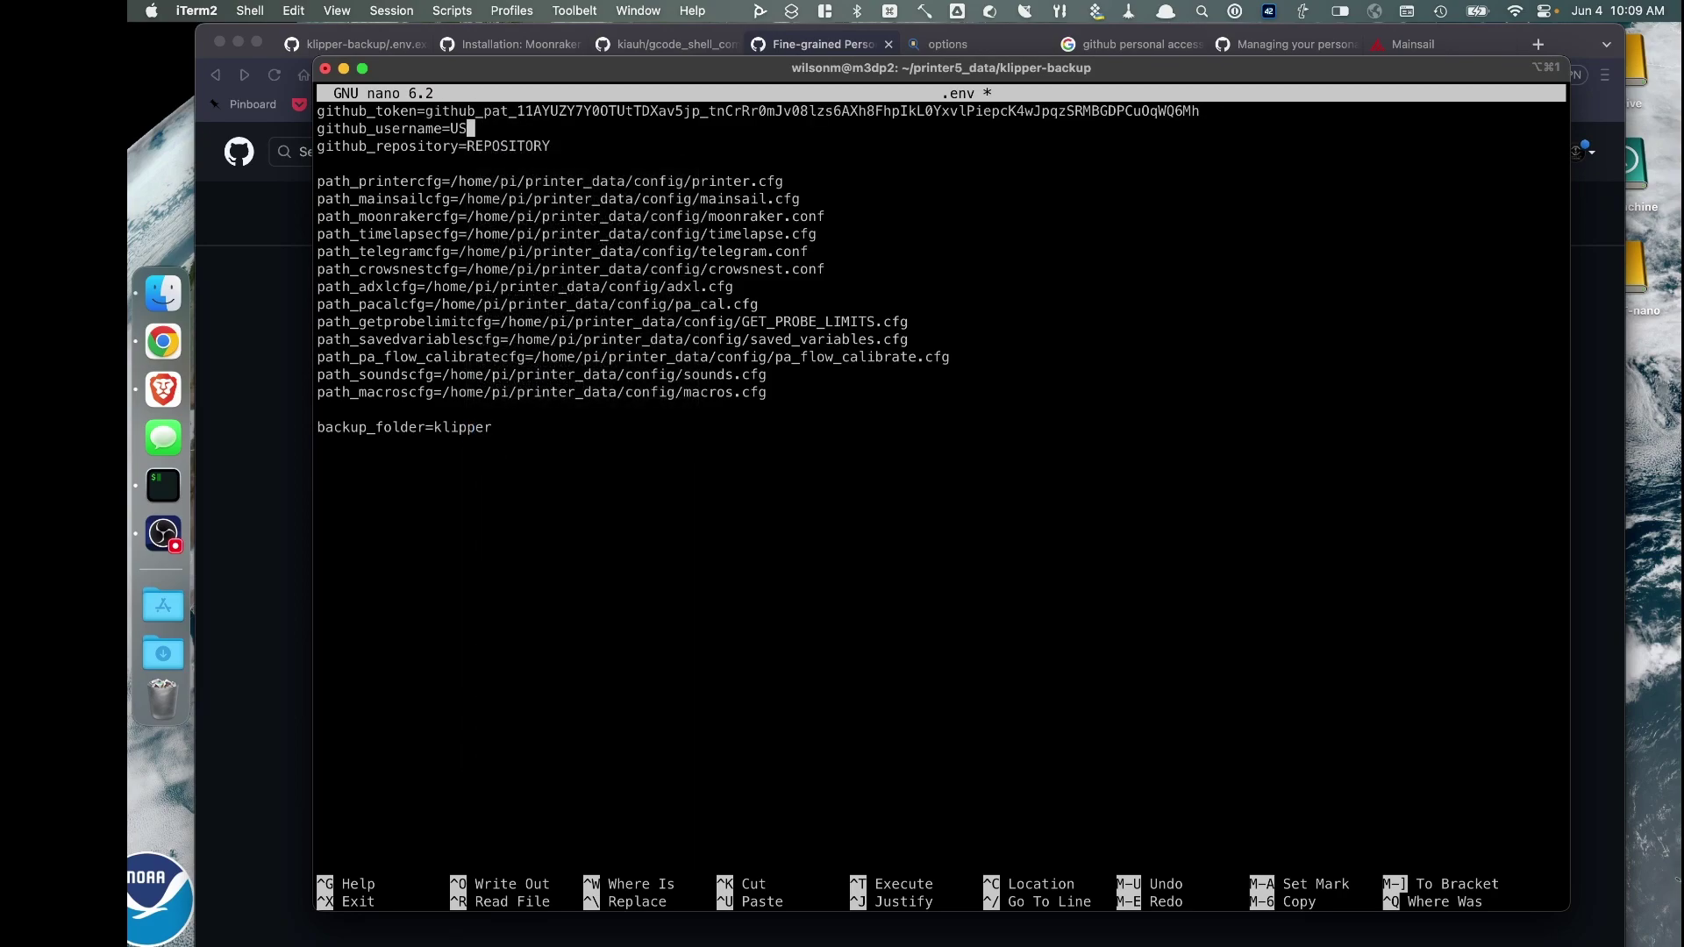
pyautogui.write('minimal3dp')
pyautogui.press('Down')
pyautogui.press('Down')
pyautogui.press('Left')
pyautogui.press('BackSpace')
pyautogui.press('BackSpace')
pyautogui.press('BackSpace')
pyautogui.press('BackSpace')
pyautogui.press('BackSpace')
pyautogui.press('BackSpace')
pyautogui.press('BackSpace')
pyautogui.press('BackSpace')
pyautogui.press('BackSpace')
pyautogui.press('BackSpace')
pyautogui.write('ender3')
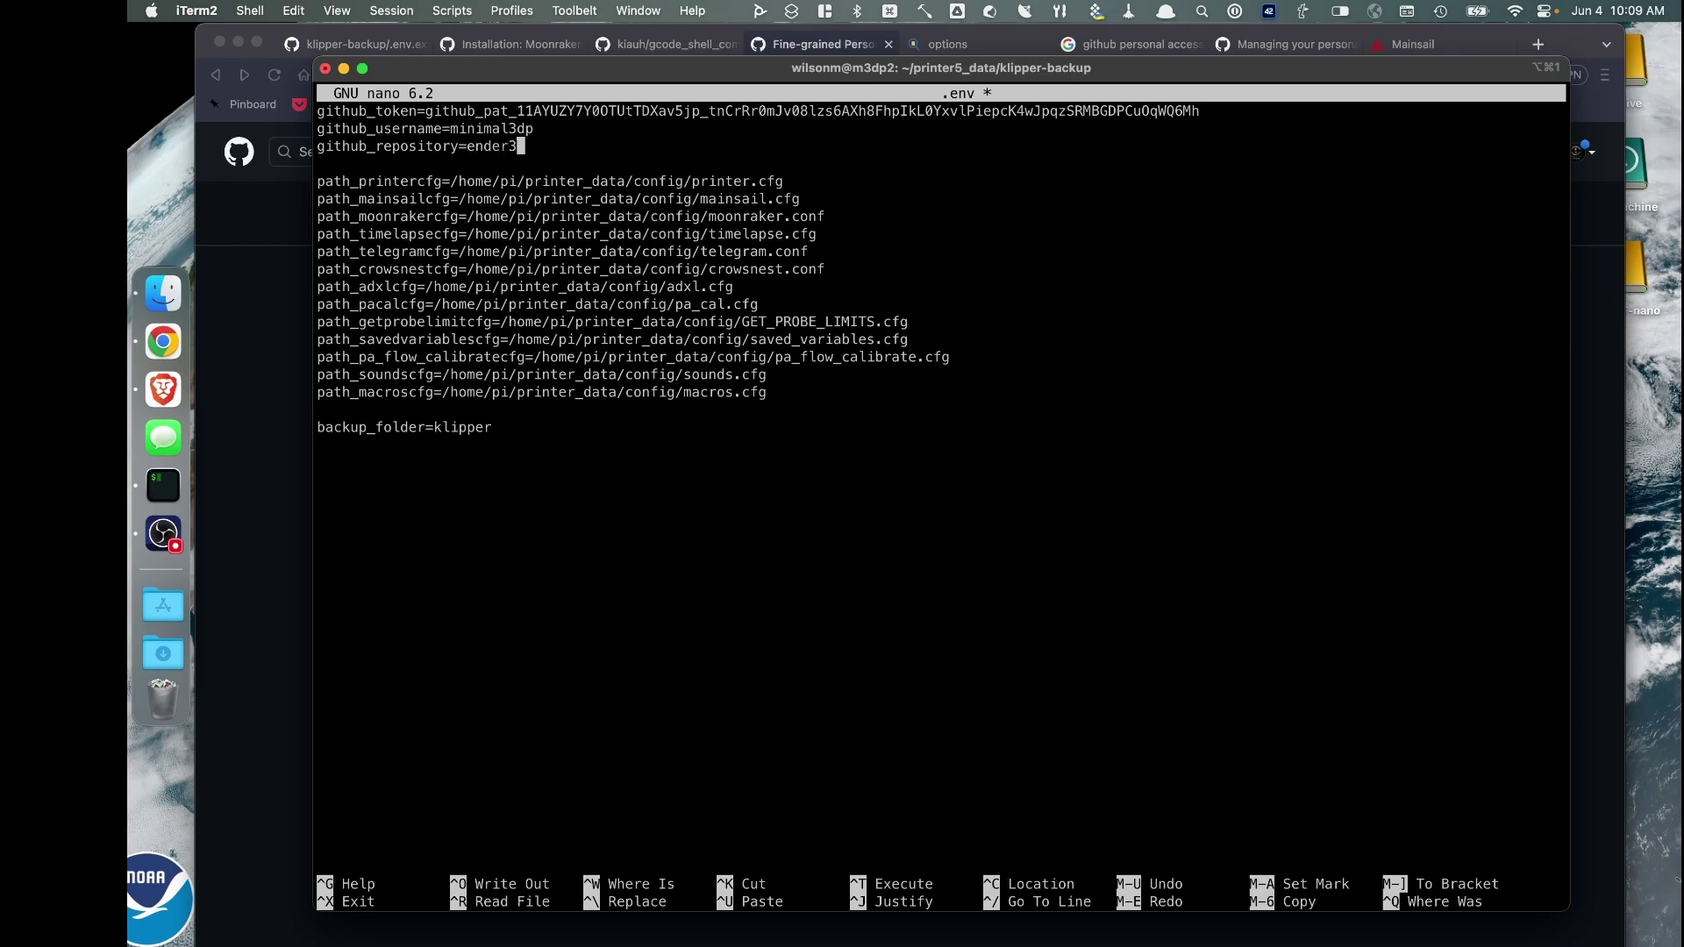
pyautogui.write('v2-klipper')
pyautogui.press('Down')
pyautogui.press('Down')
pyautogui.press('Down')
pyautogui.press('Down')
pyautogui.press('Down')
pyautogui.press('Down')
pyautogui.press('Down')
pyautogui.press('Down')
pyautogui.press('Down')
pyautogui.press('Down')
pyautogui.press('Down')
pyautogui.press('Down')
pyautogui.press('Down')
pyautogui.press('Down')
pyautogui.press('Down')
pyautogui.press('Down')
pyautogui.press('BackSpace')
pyautogui.press('BackSpace')
pyautogui.press('BackSpace')
pyautogui.press('BackSpace')
pyautogui.press('BackSpace')
pyautogui.press('BackSpace')
pyautogui.press('BackSpace')
pyautogui.write('ender3v2-klipper')
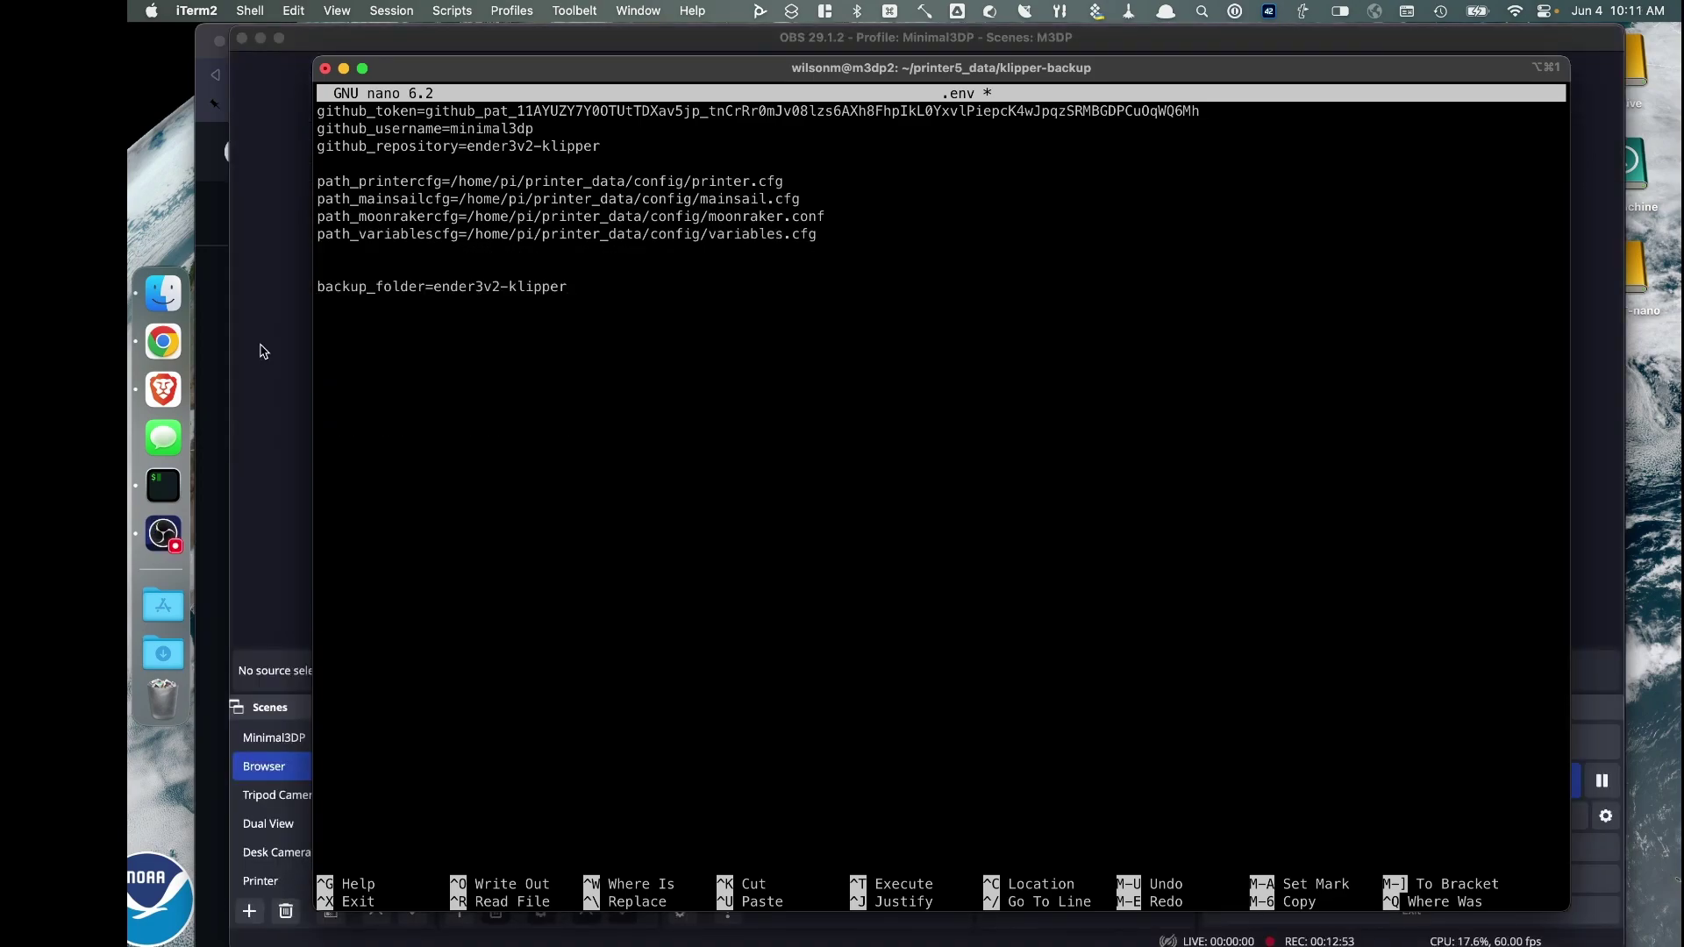
# In .env, replace pi with the user's username and change printer_data to printer5_data on the printer, mainsail and moonraker path lines
pyautogui.press('Up')
pyautogui.press('Up')
pyautogui.press('Up')
pyautogui.press('Right')
pyautogui.press('Right')
pyautogui.press('Right')
pyautogui.press('Right')
pyautogui.press('Right')
pyautogui.press('Right')
pyautogui.press('Right')
pyautogui.press('Right')
pyautogui.press('Right')
pyautogui.press('Right')
pyautogui.press('BackSpace')
pyautogui.press('BackSpace')
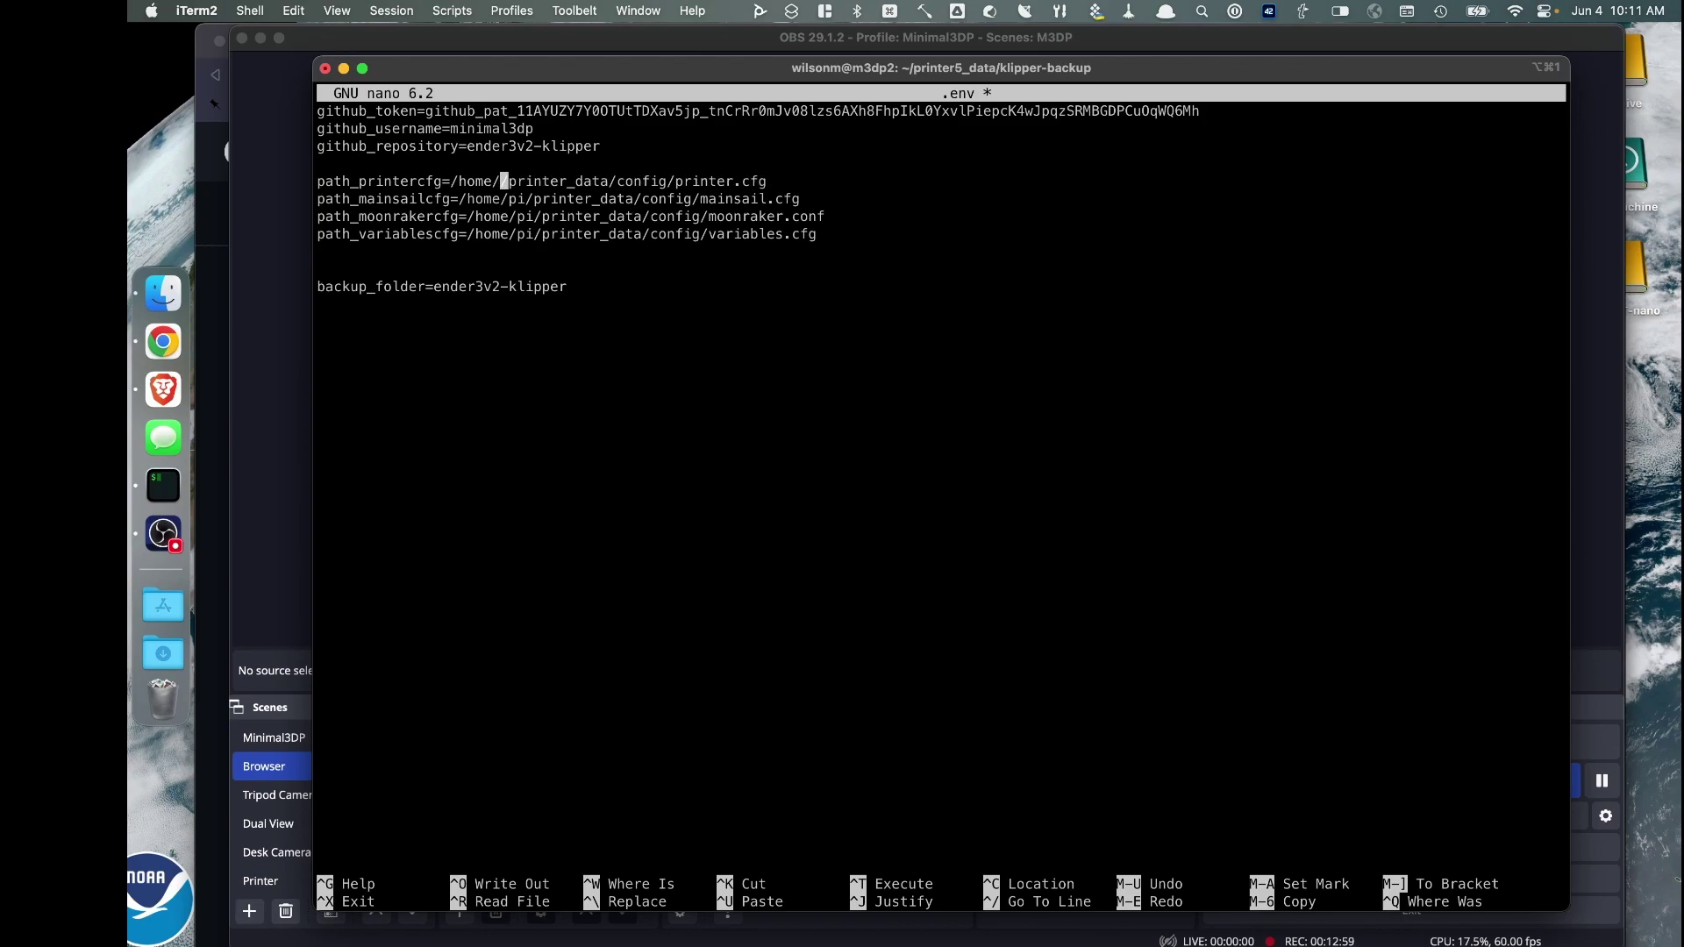
pyautogui.write('wilsonm')
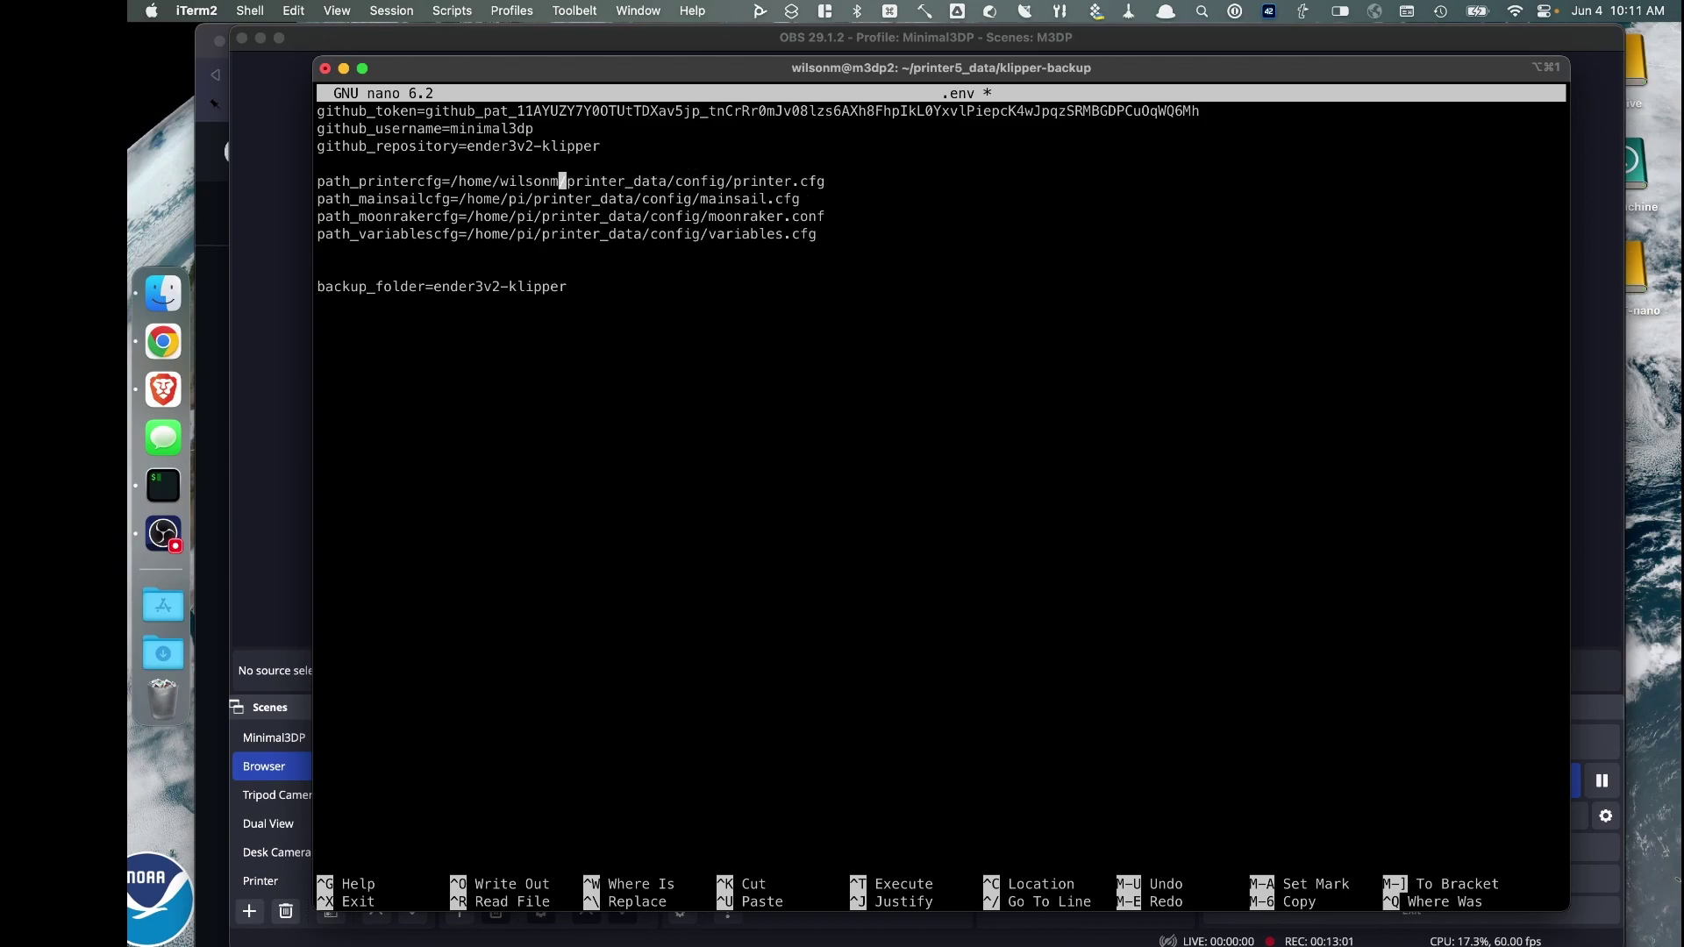
pyautogui.press('Right')
pyautogui.press('Right')
pyautogui.press('Right')
pyautogui.press('Right')
pyautogui.press('Right')
pyautogui.press('Right')
pyautogui.press('Right')
pyautogui.press('Right')
pyautogui.write('5')
pyautogui.press('Left')
pyautogui.press('Left')
pyautogui.press('Left')
pyautogui.press('Left')
pyautogui.press('Left')
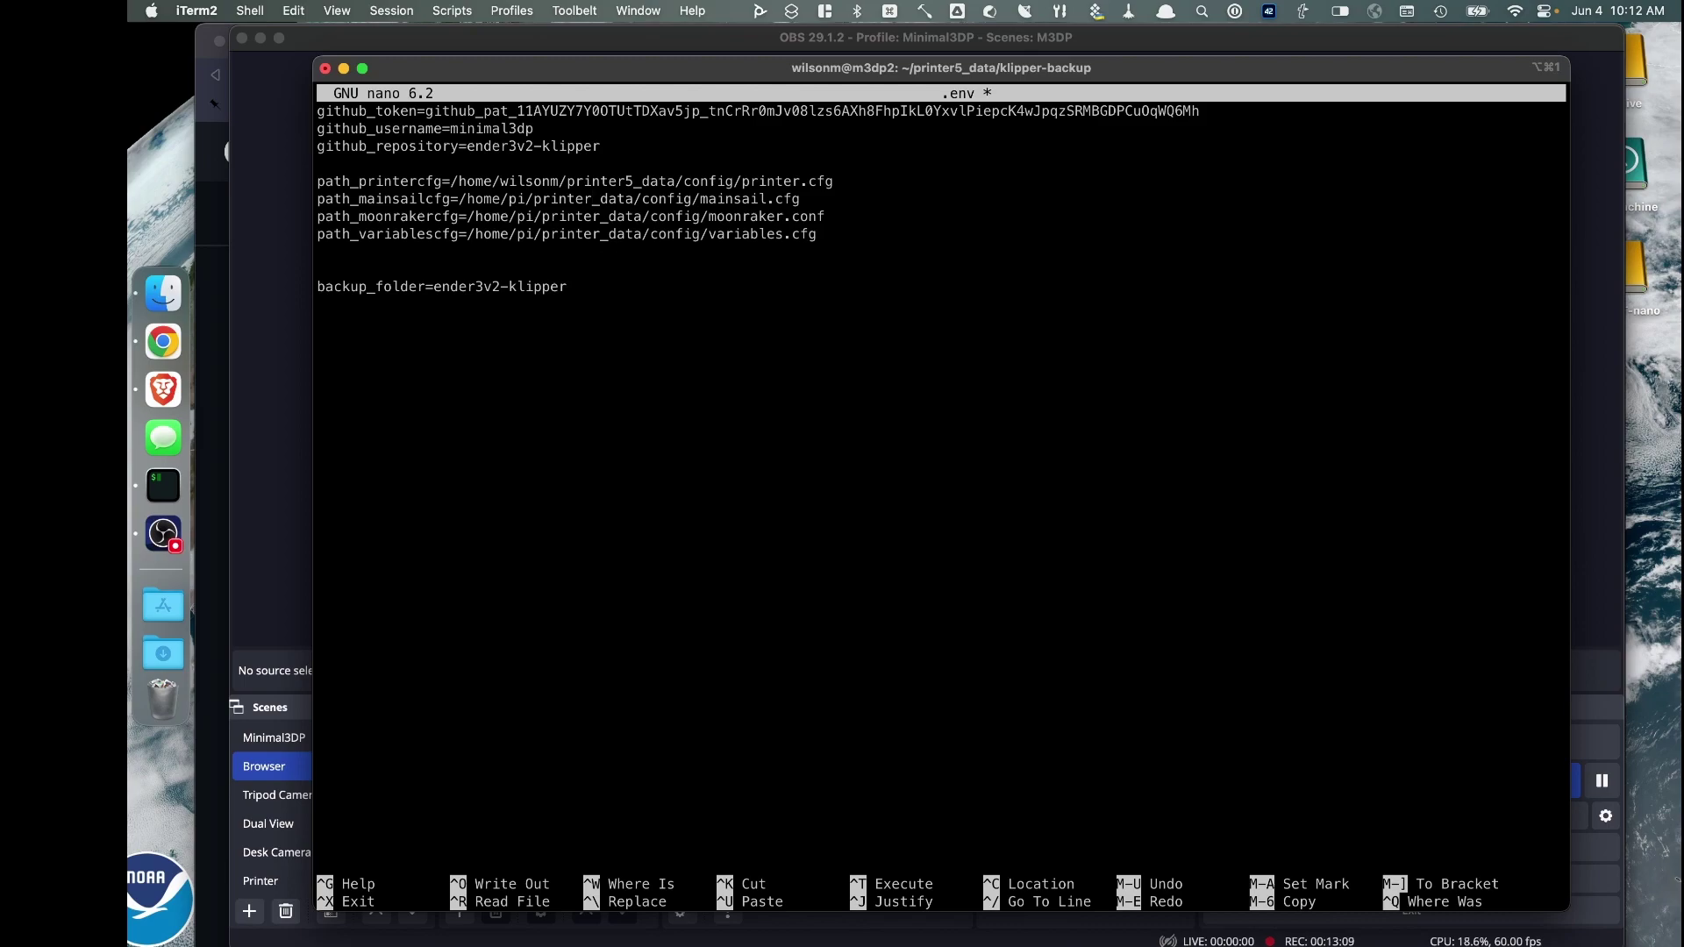
pyautogui.write('5')
pyautogui.press('Down')
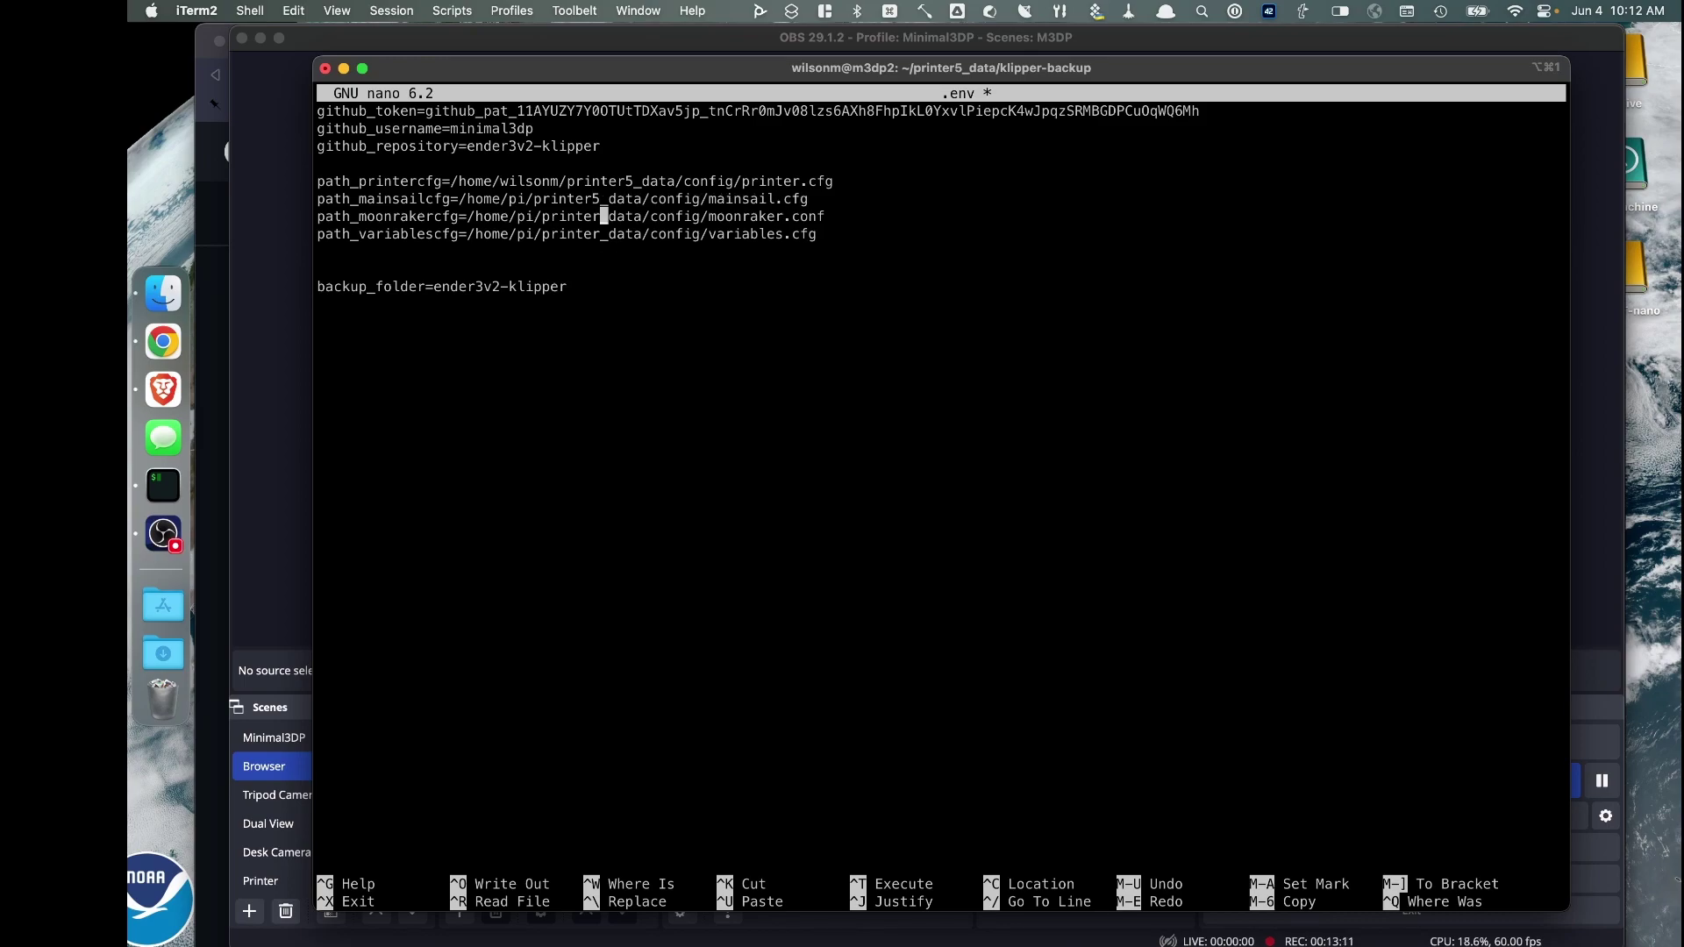
pyautogui.write('5')
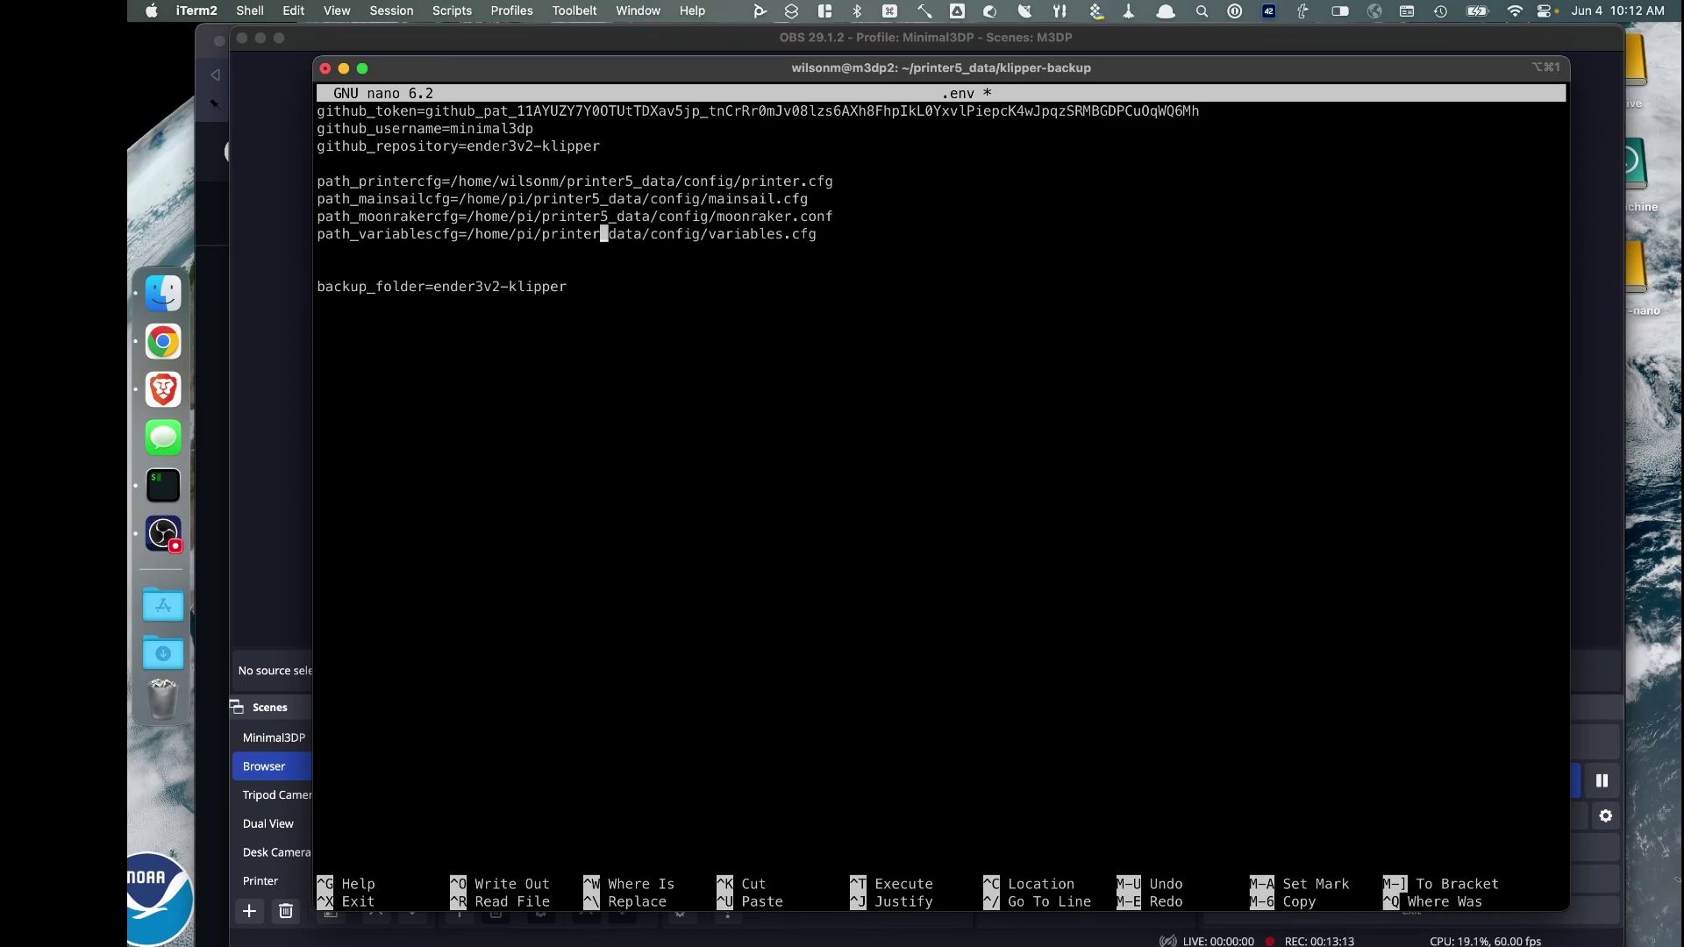
pyautogui.write('5')
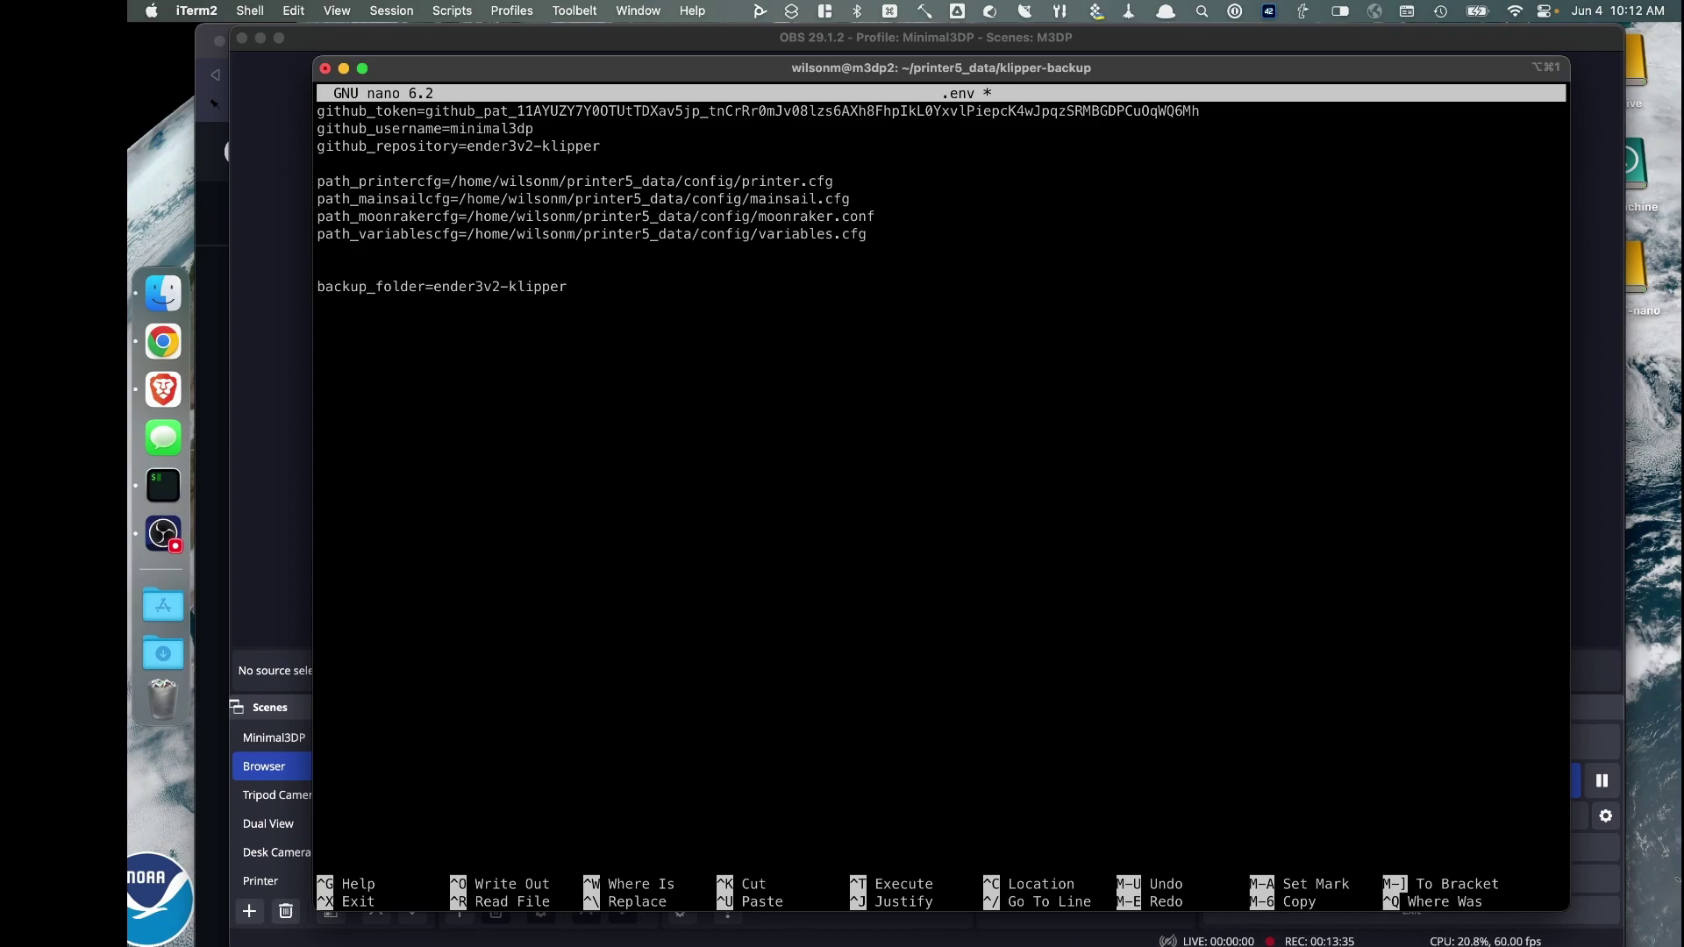
# Save the edited .env and exit nano
pyautogui.hotkey('ctrl', 'x')
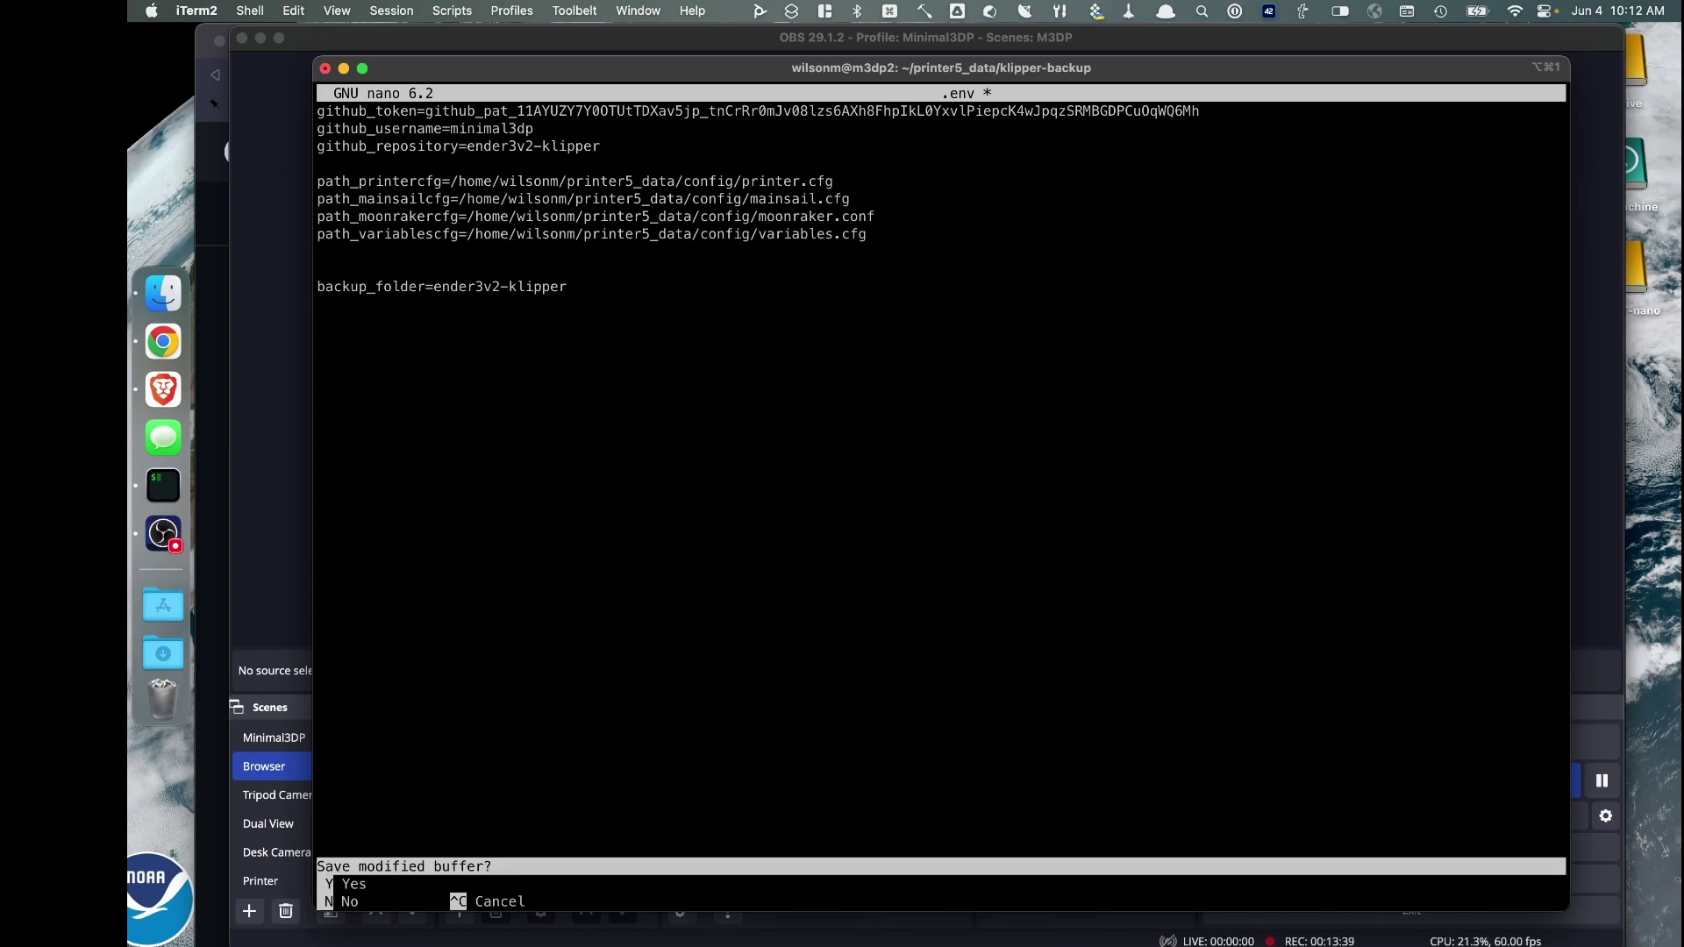
pyautogui.press('y')
pyautogui.press('Return')
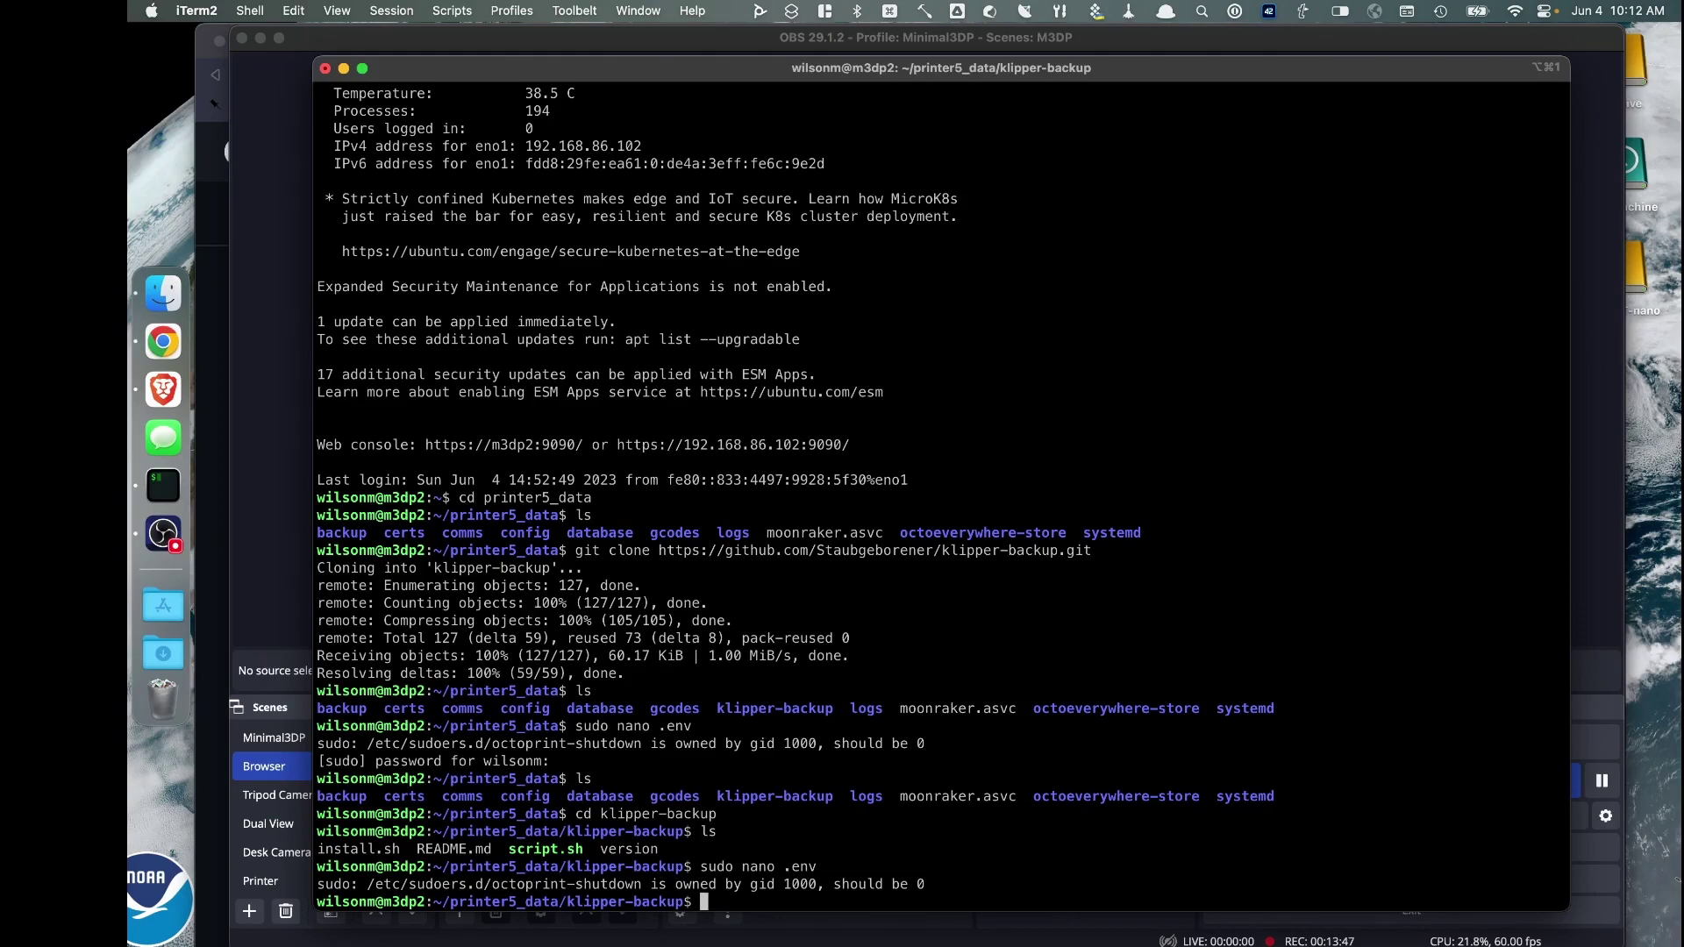
# List the klipper-backup folder with ls -a, then recall the earlier .env edit command
pyautogui.write('ls -a')
pyautogui.press('Return')
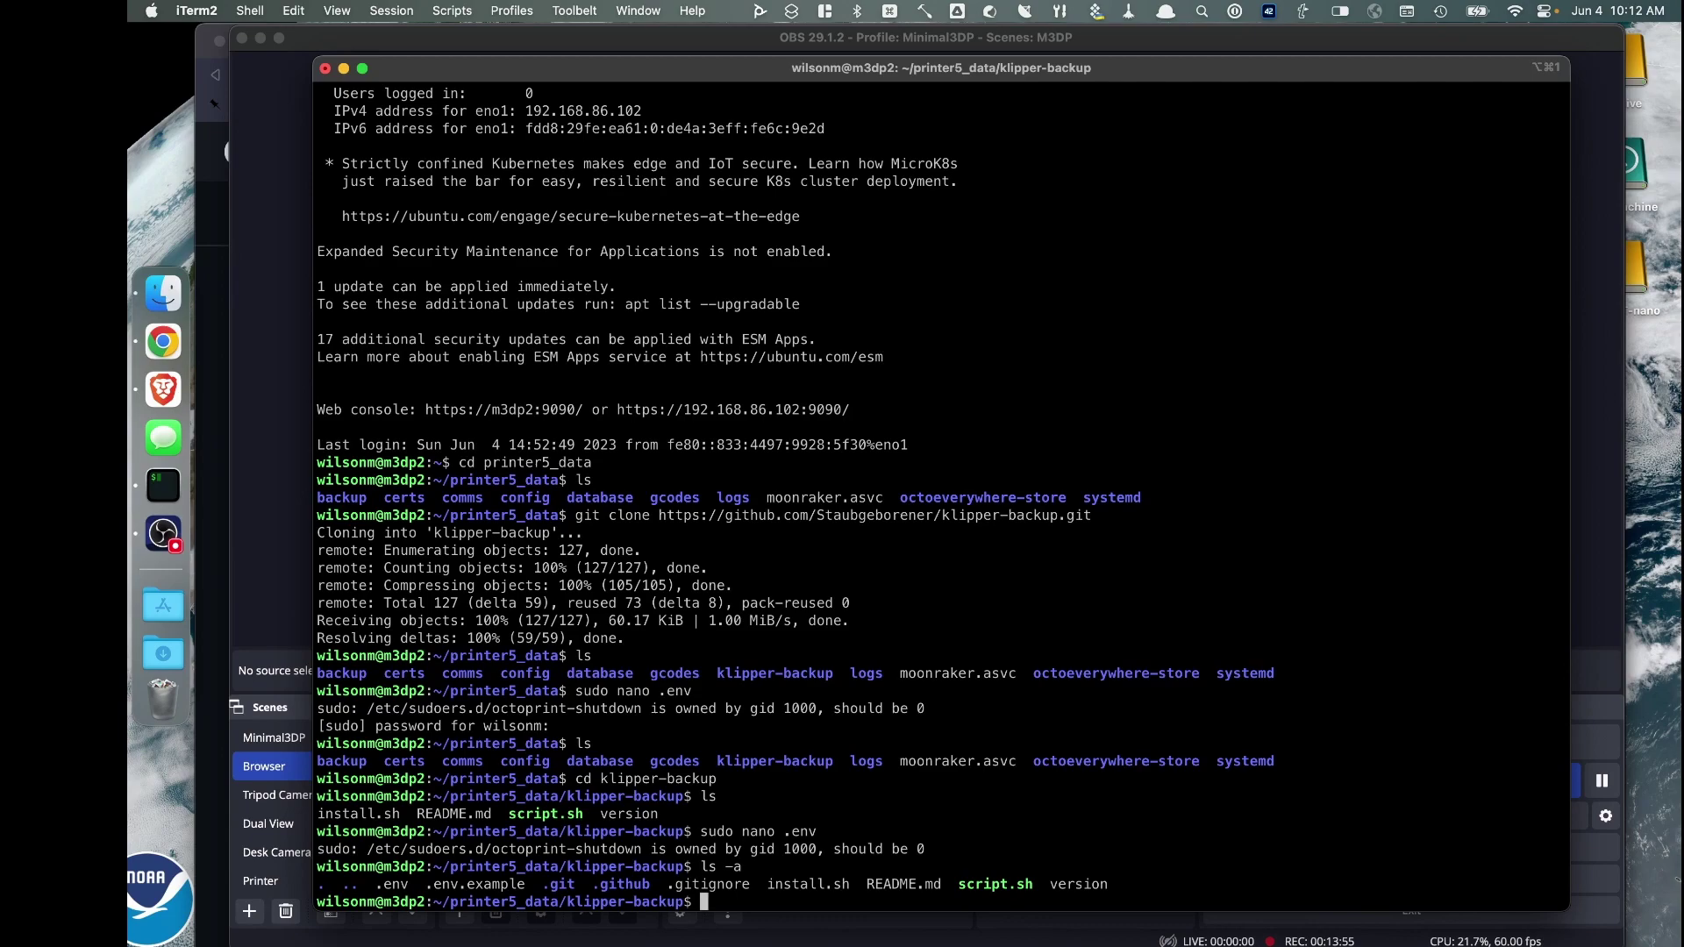
pyautogui.press('Up')
pyautogui.press('Up')
pyautogui.press('Return')
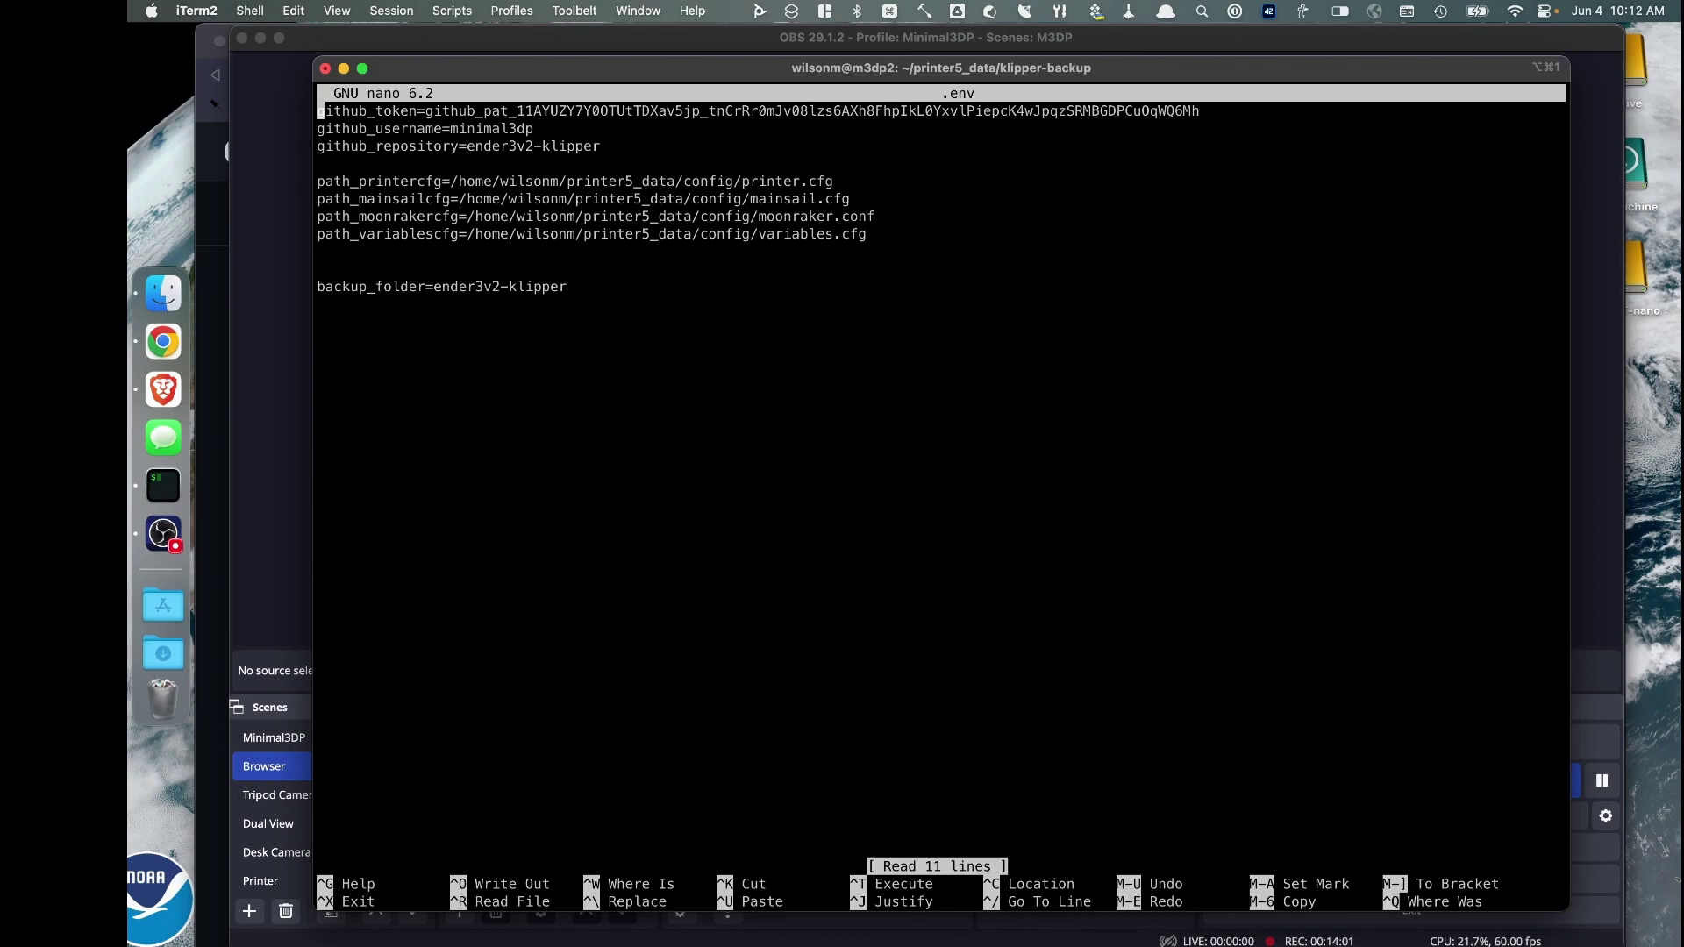
pyautogui.hotkey('ctrl', 'x')
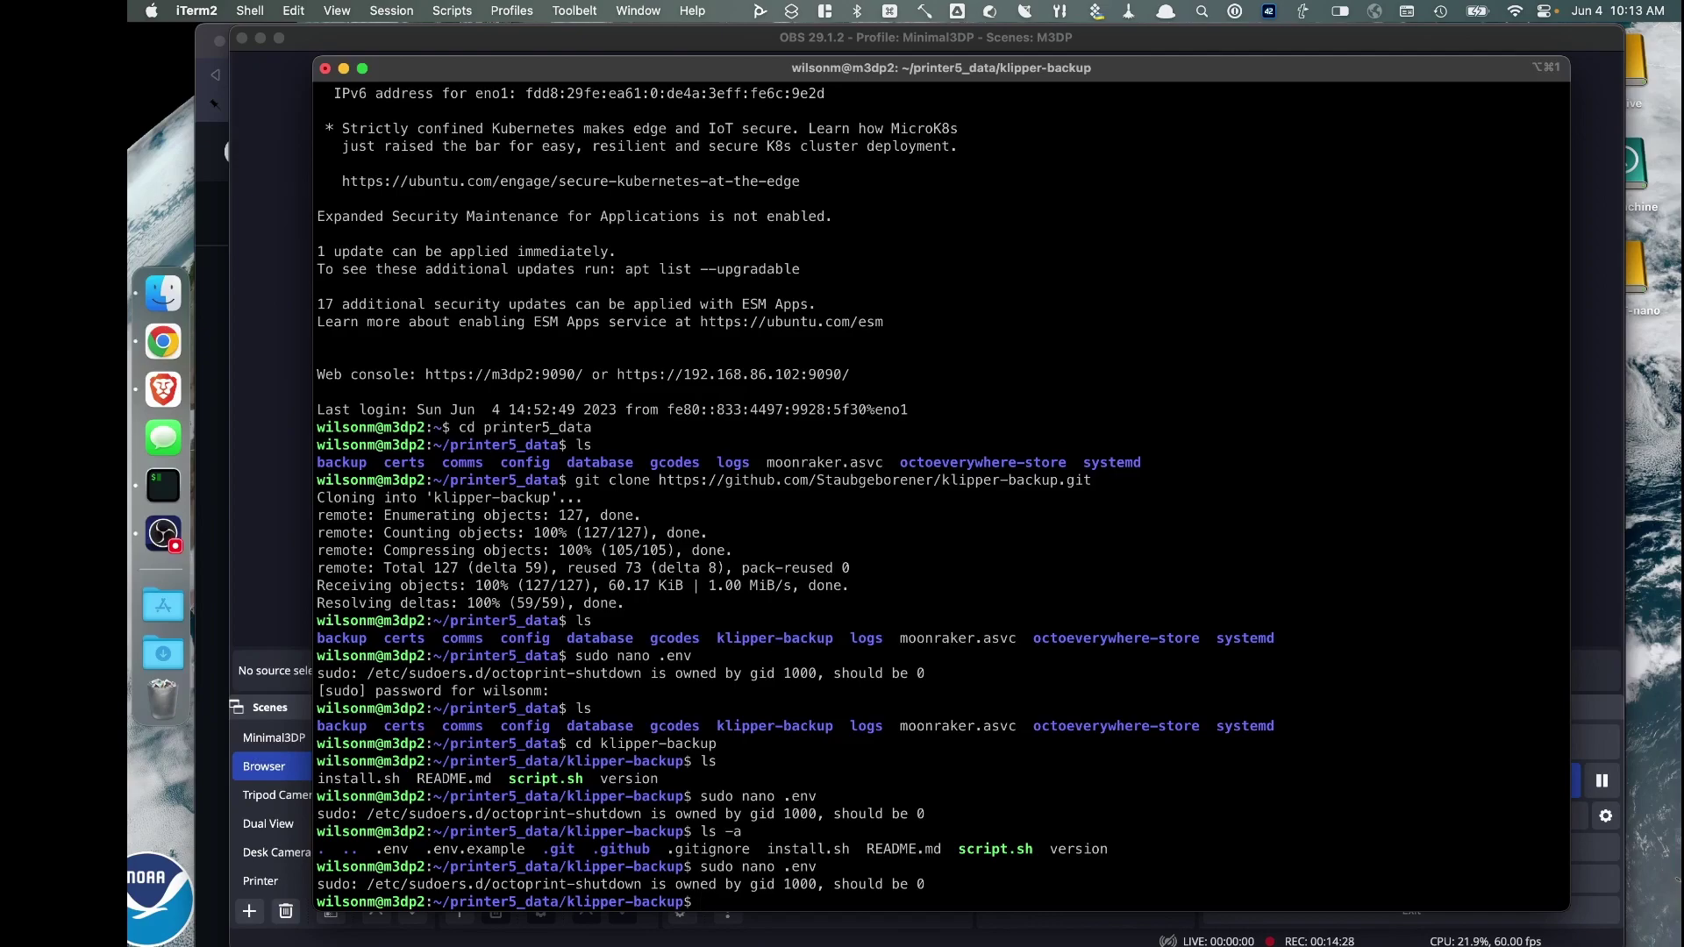
pyautogui.write('suso')
pyautogui.press('BackSpace')
pyautogui.press('BackSpace')
pyautogui.press('BackSpace')
pyautogui.write('do nano .gitignore')
pyautogui.press('Return')
pyautogui.press('Down')
pyautogui.press('Down')
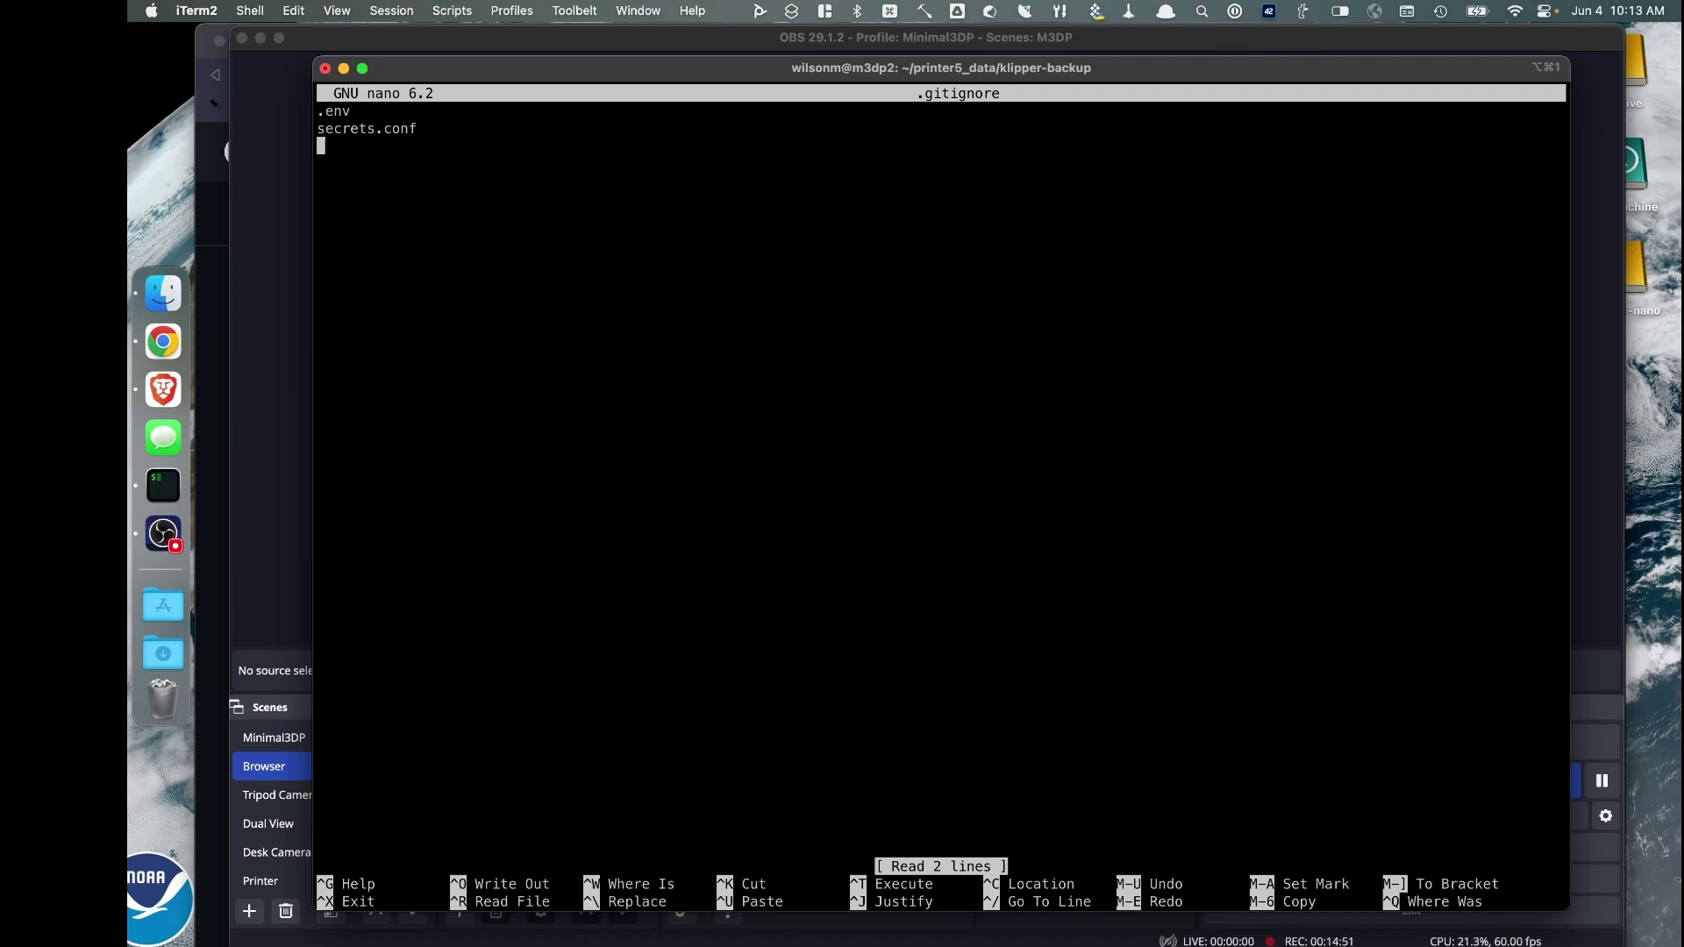
pyautogui.hotkey('ctrl', 'x')
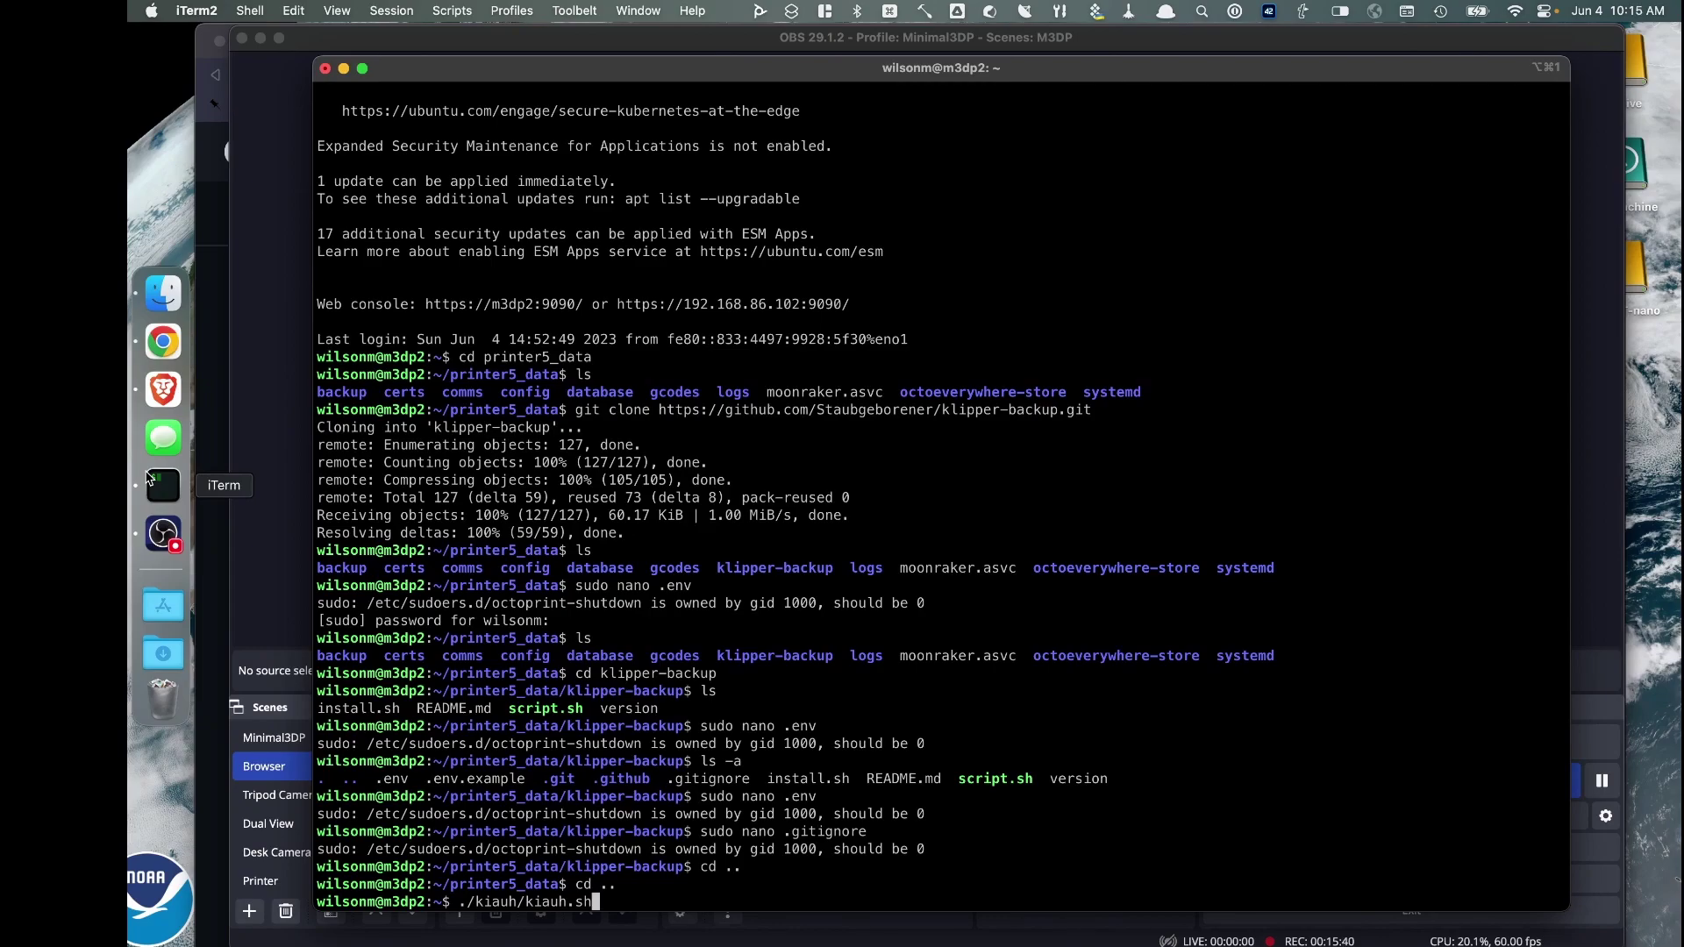
# Install G-Code Shell Command from KIAUH's Advanced menu (4, 8), overwriting gcode_shell_command.py and adding the example
pyautogui.press('Return')
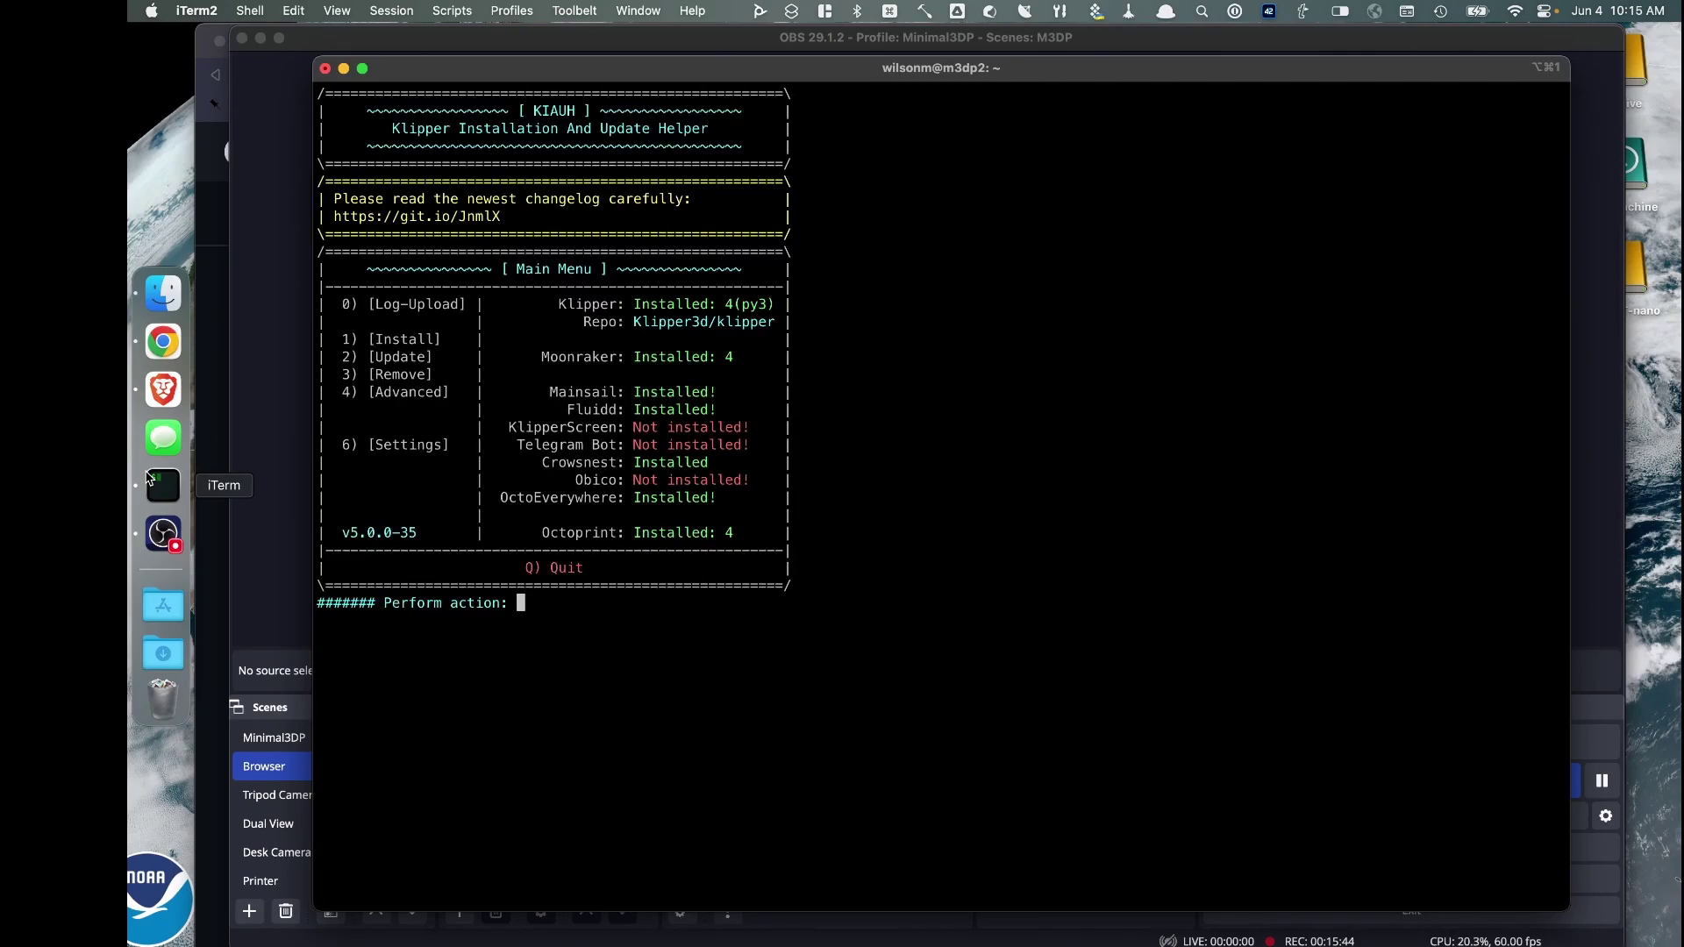
pyautogui.write('4')
pyautogui.press('Return')
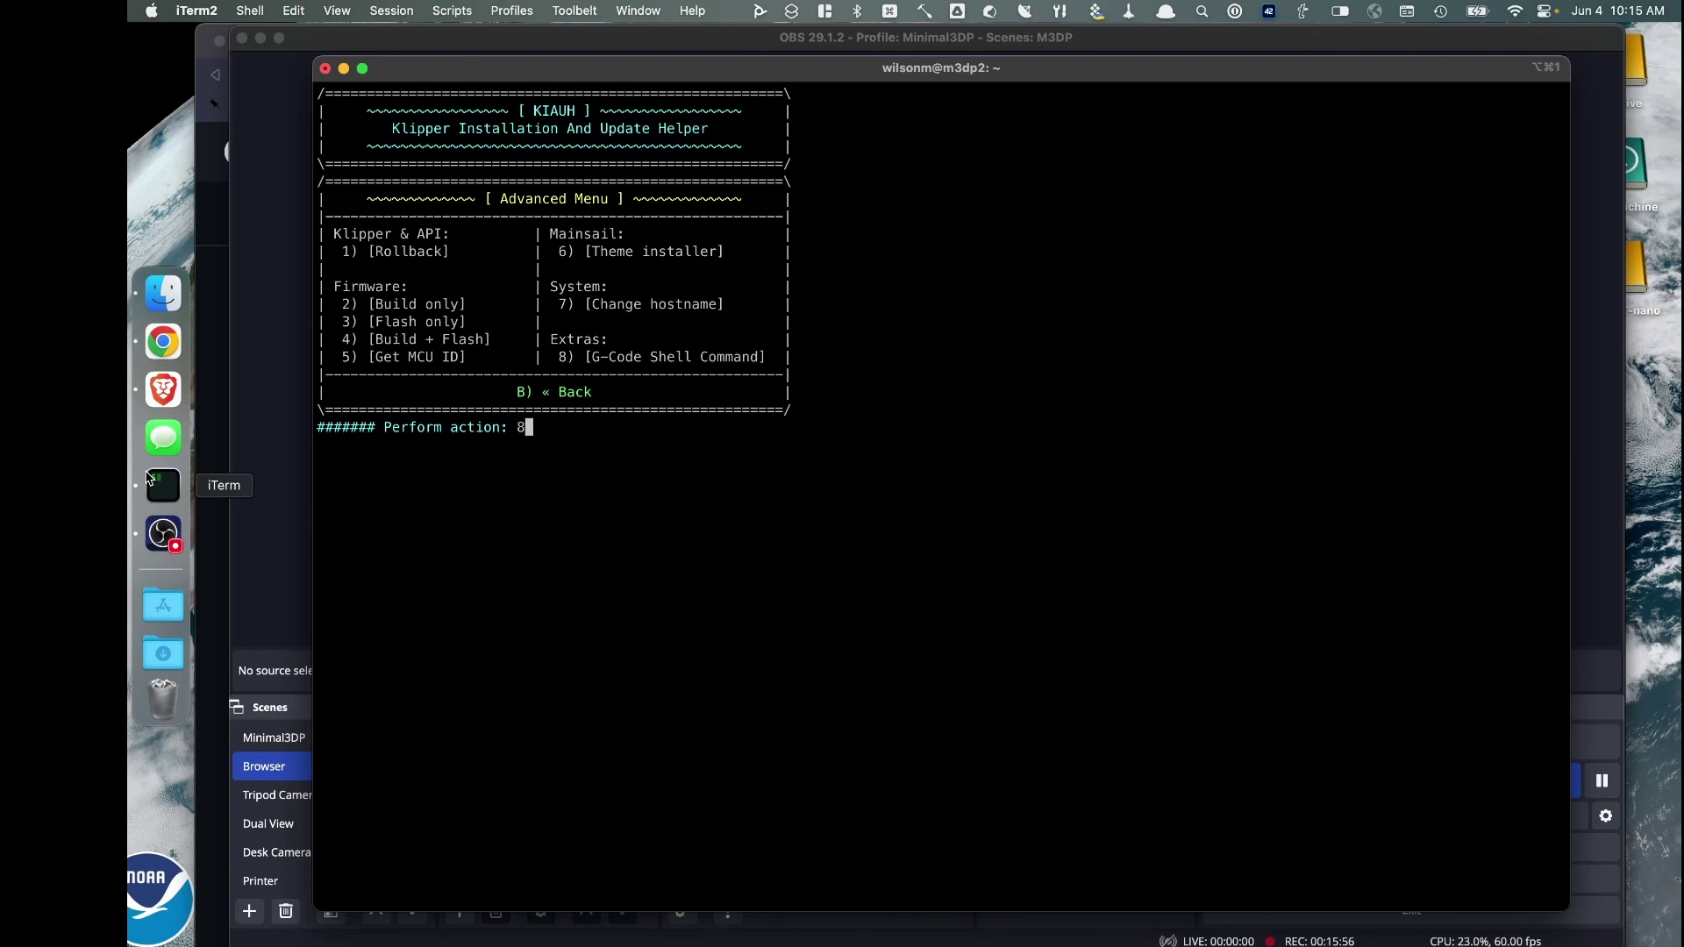
pyautogui.write('8')
pyautogui.press('Return')
pyautogui.write('Y')
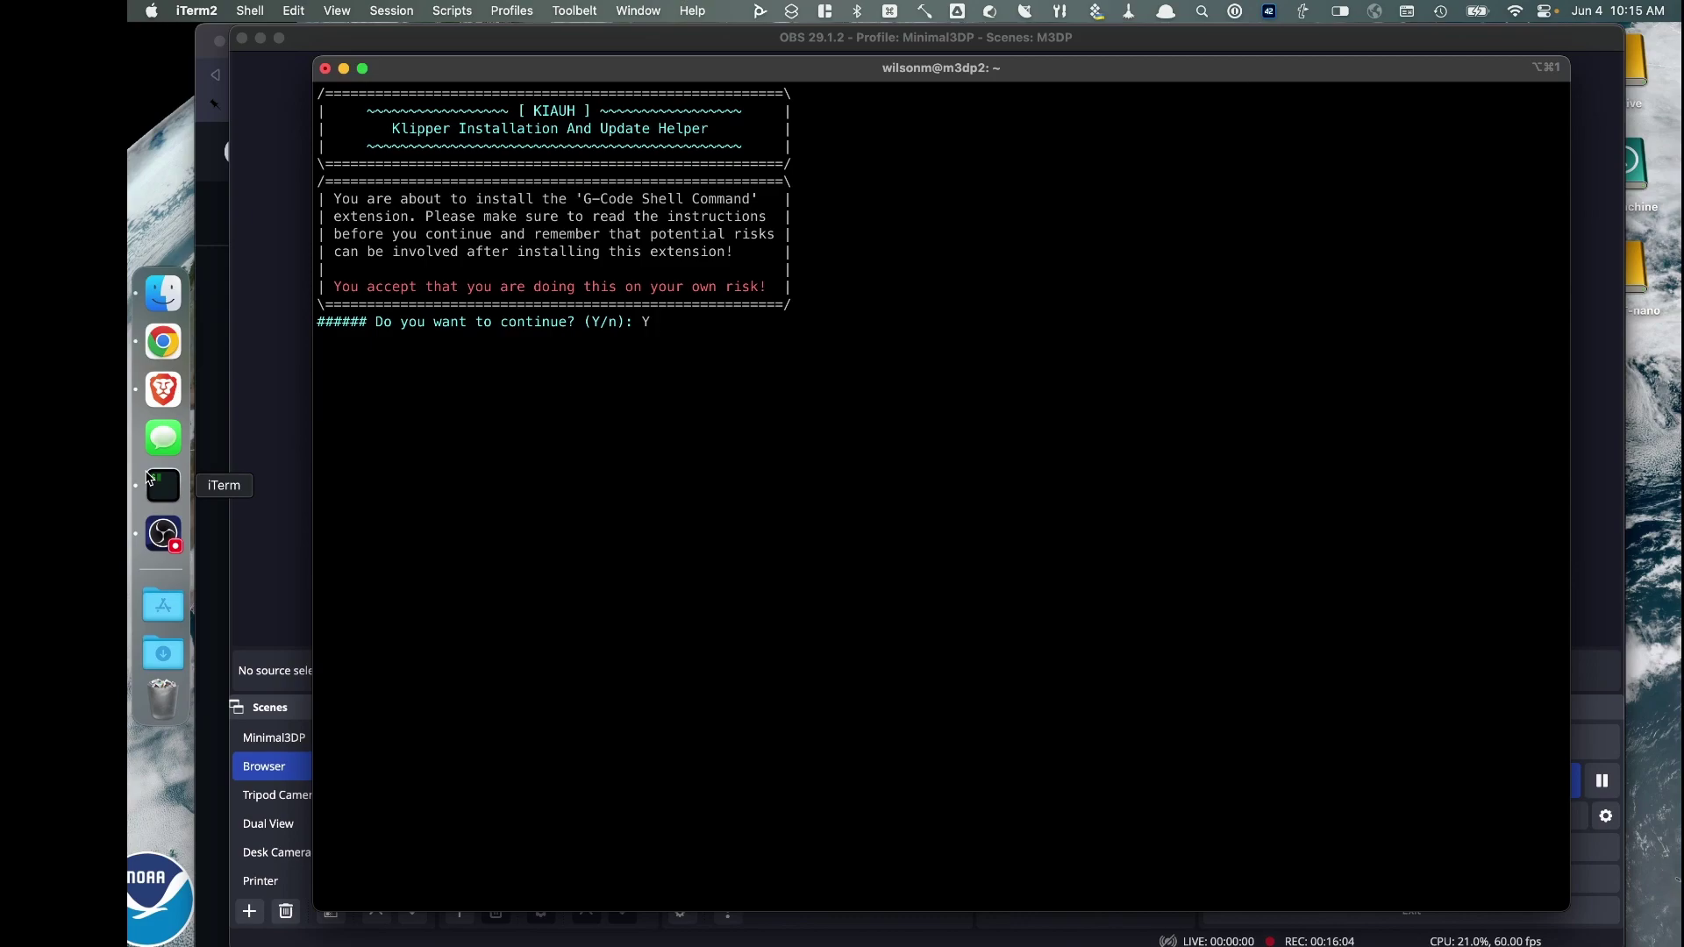
pyautogui.press('Return')
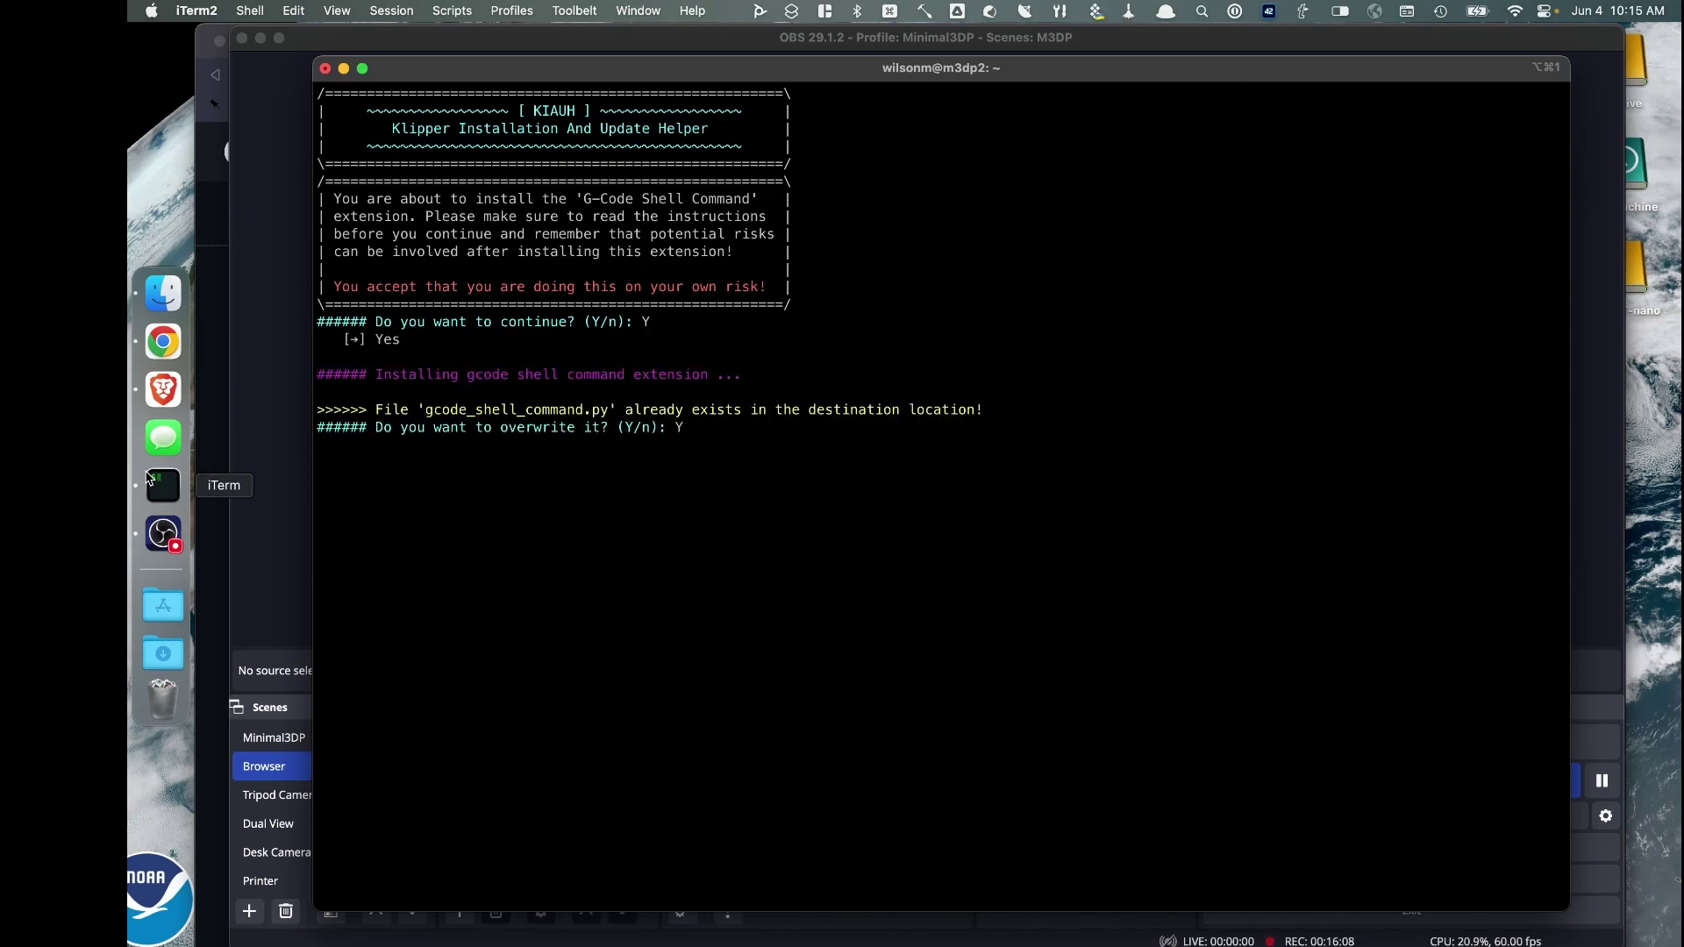
pyautogui.press('Return')
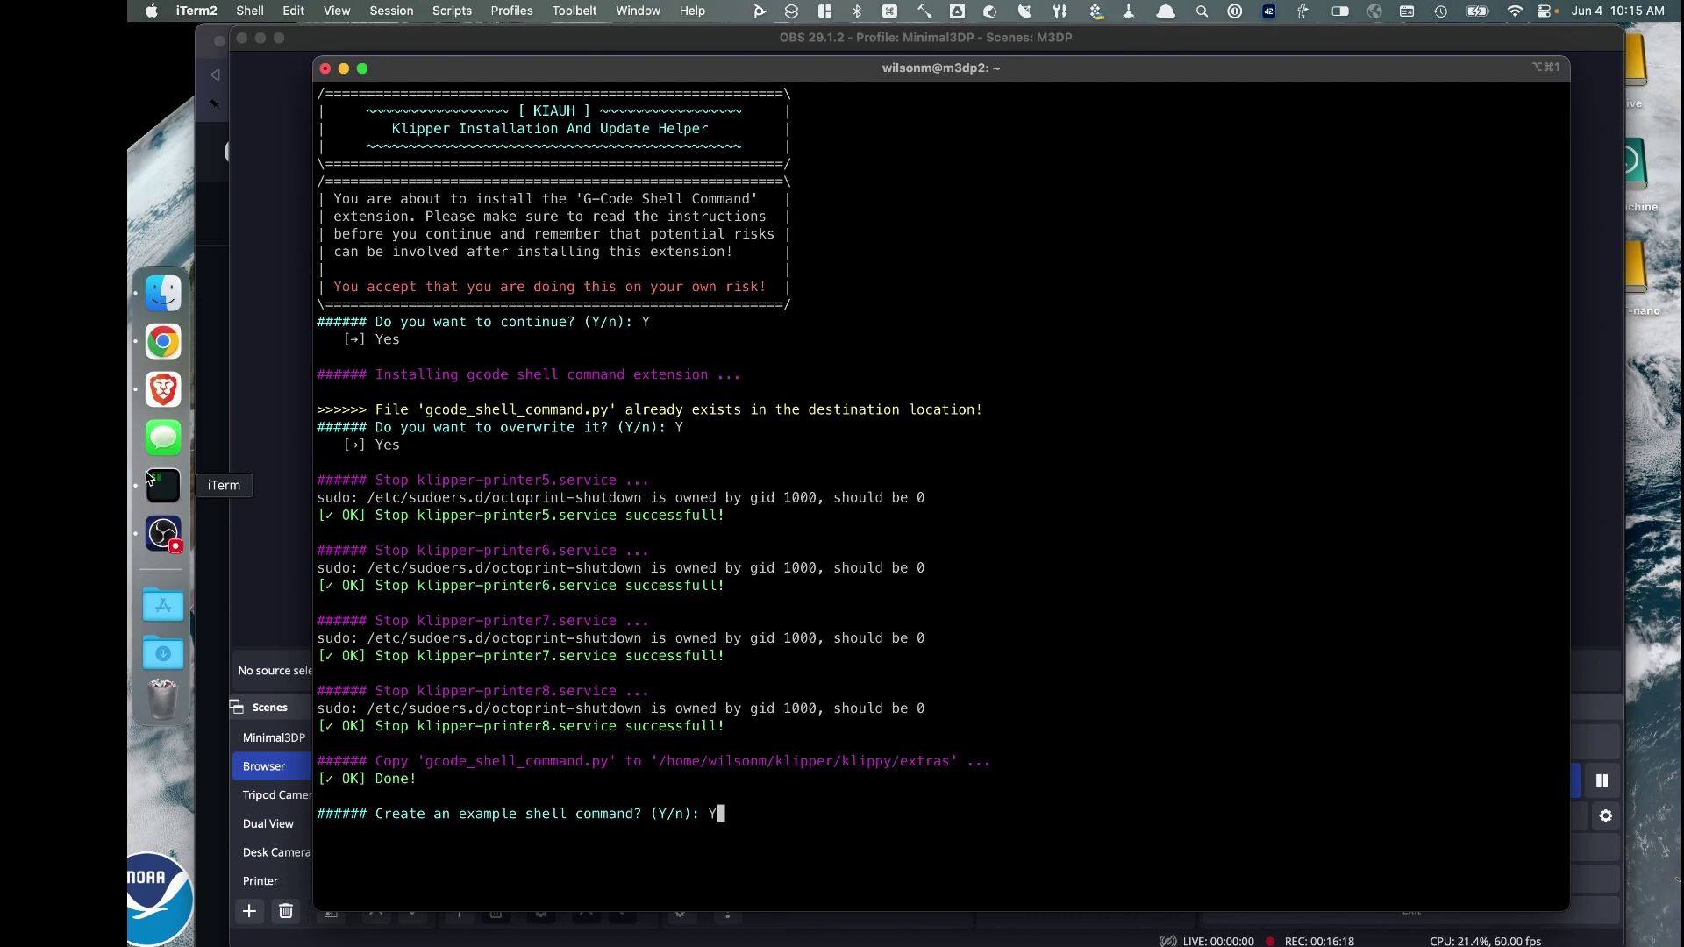
pyautogui.press('Return')
# Go back to KIAUH's main menu and quit to the shell
pyautogui.write('b')
pyautogui.press('Return')
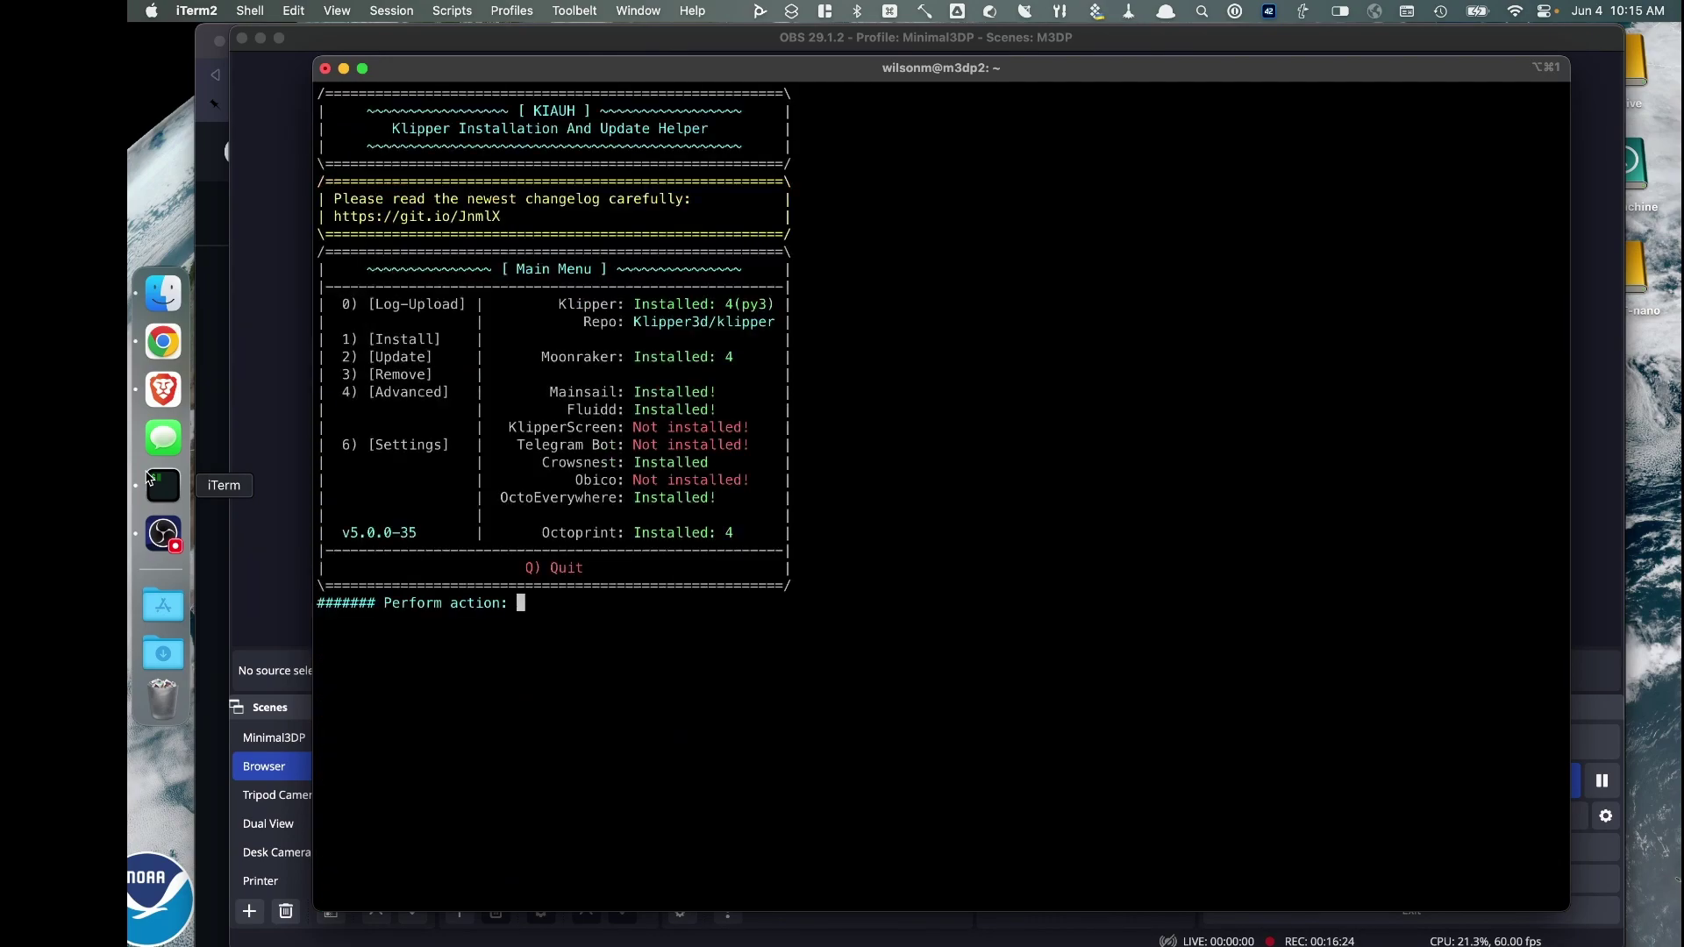
pyautogui.write('Q')
pyautogui.press('Return')
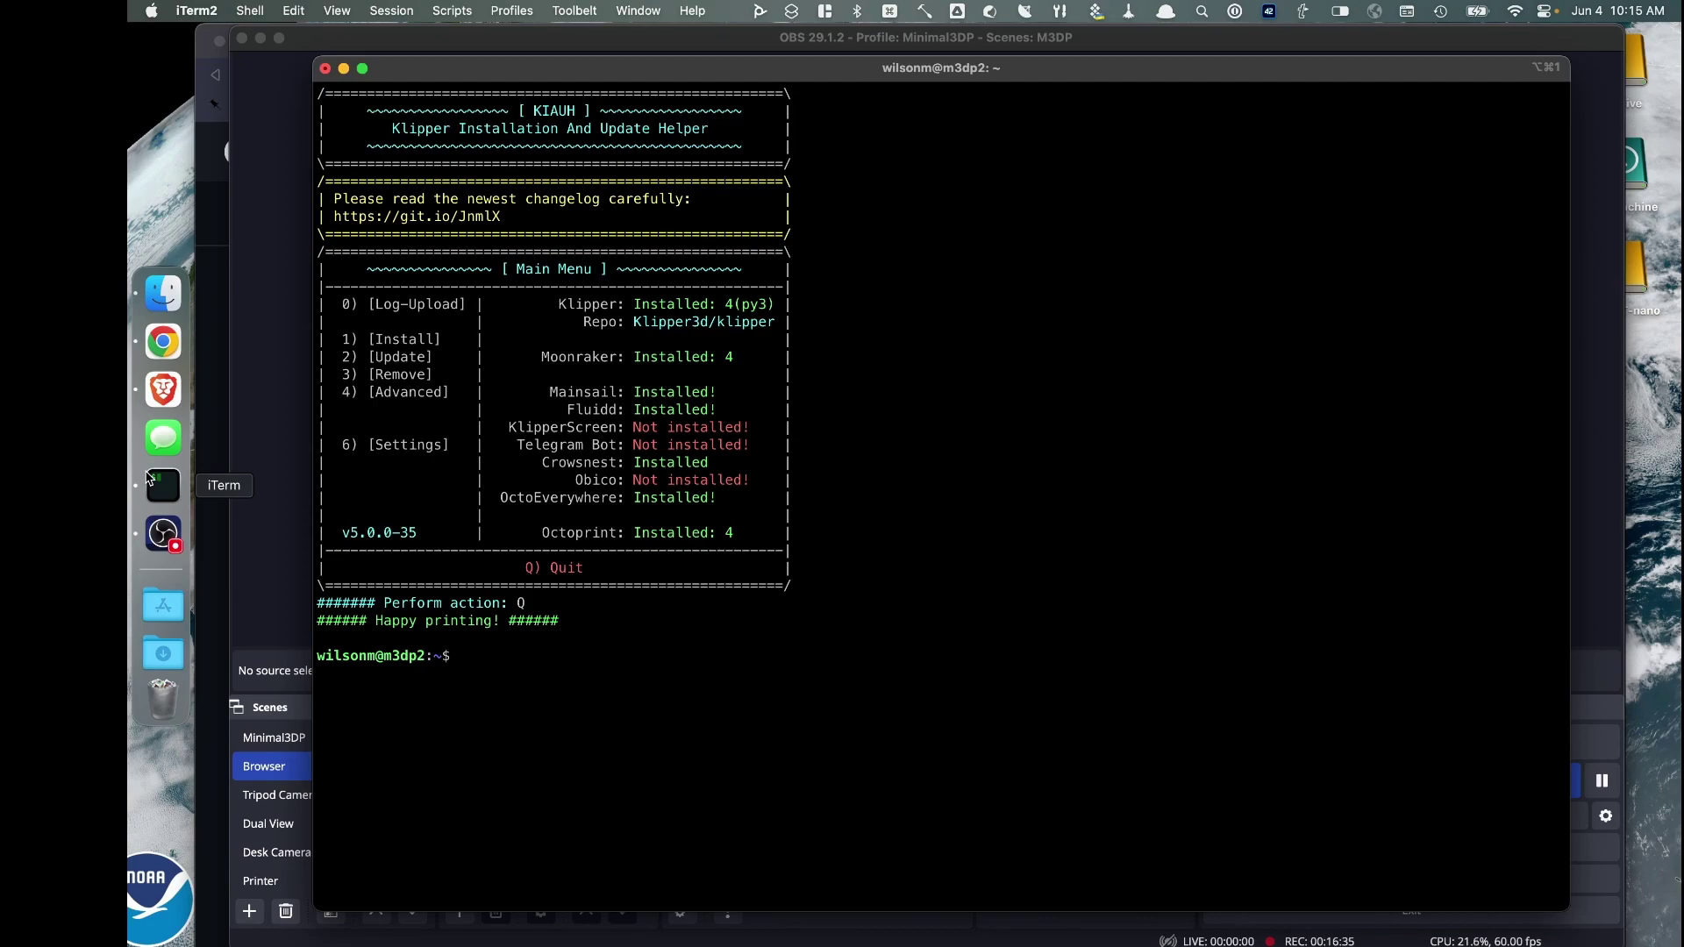
# Switch to the m3dp2 Mainsail dashboard in Brave, look over its panels, and open the Machine page
pyautogui.click(163, 388)
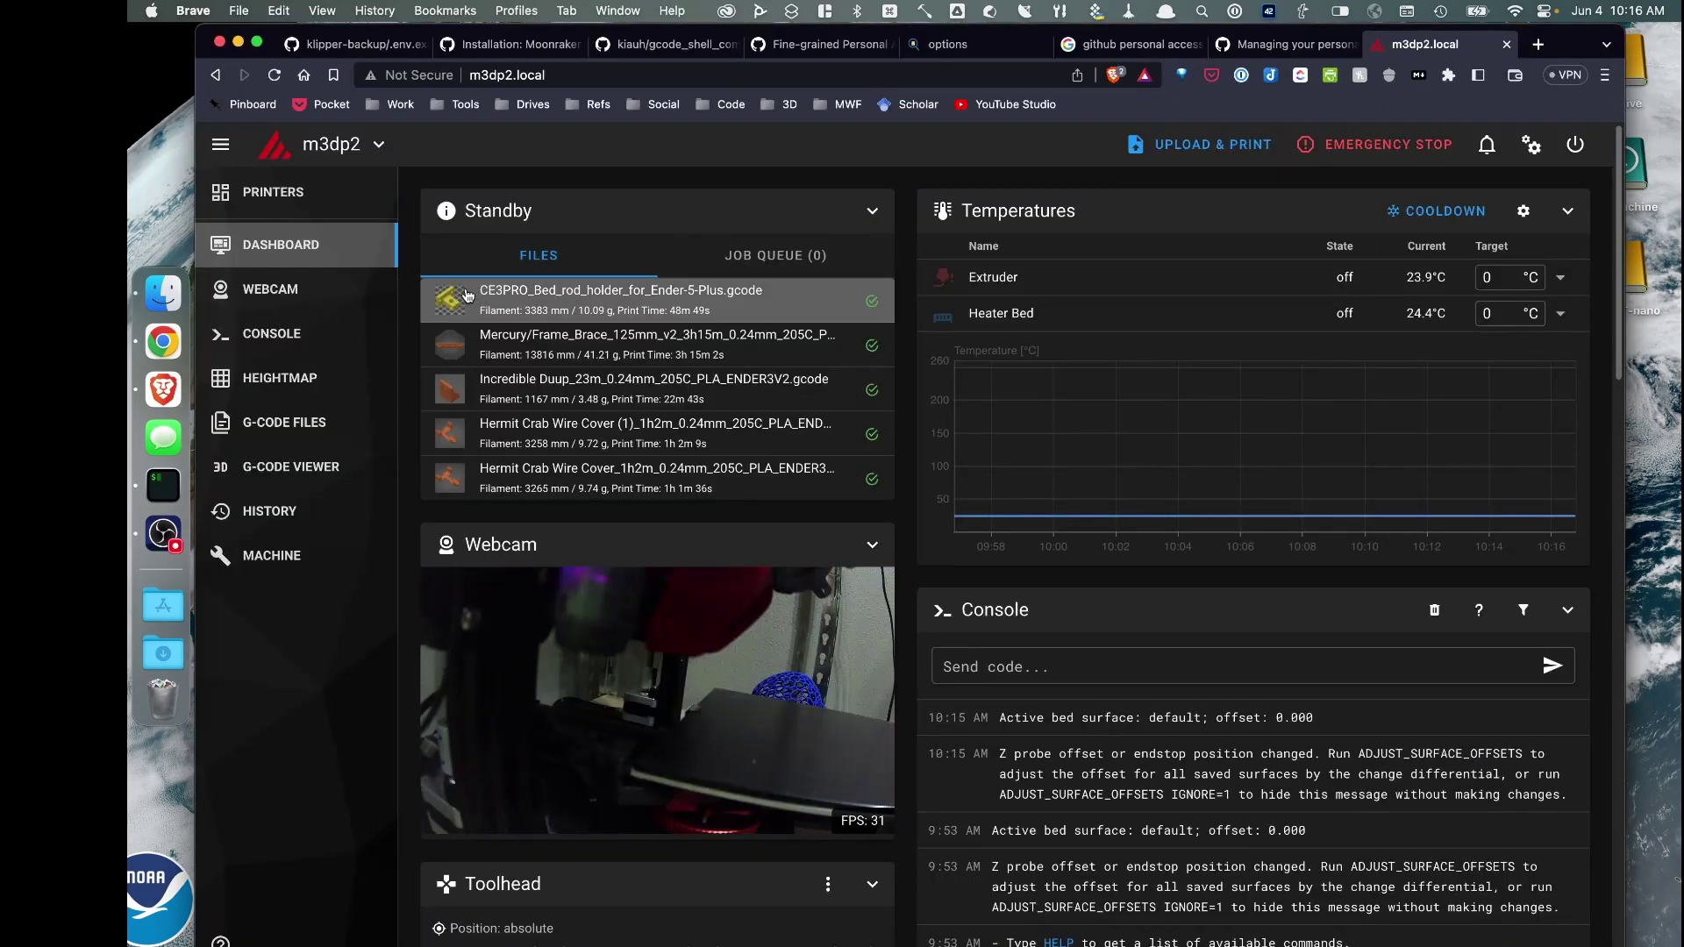
pyautogui.scroll(-1, 558, 351)
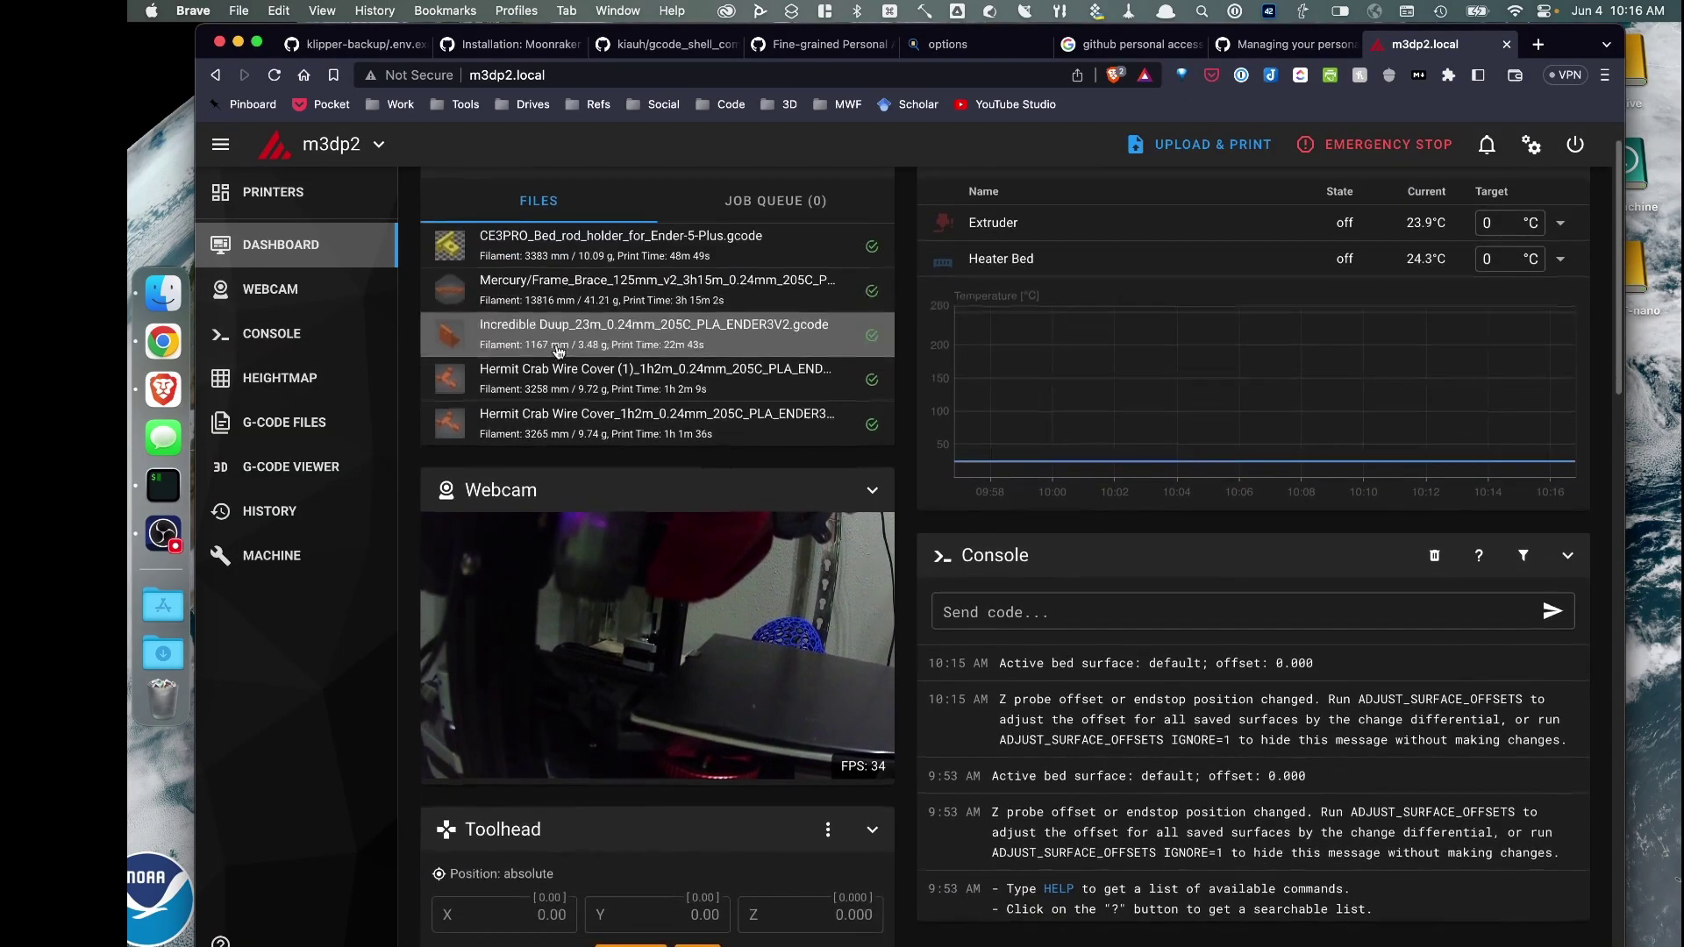
pyautogui.scroll(-15, 558, 351)
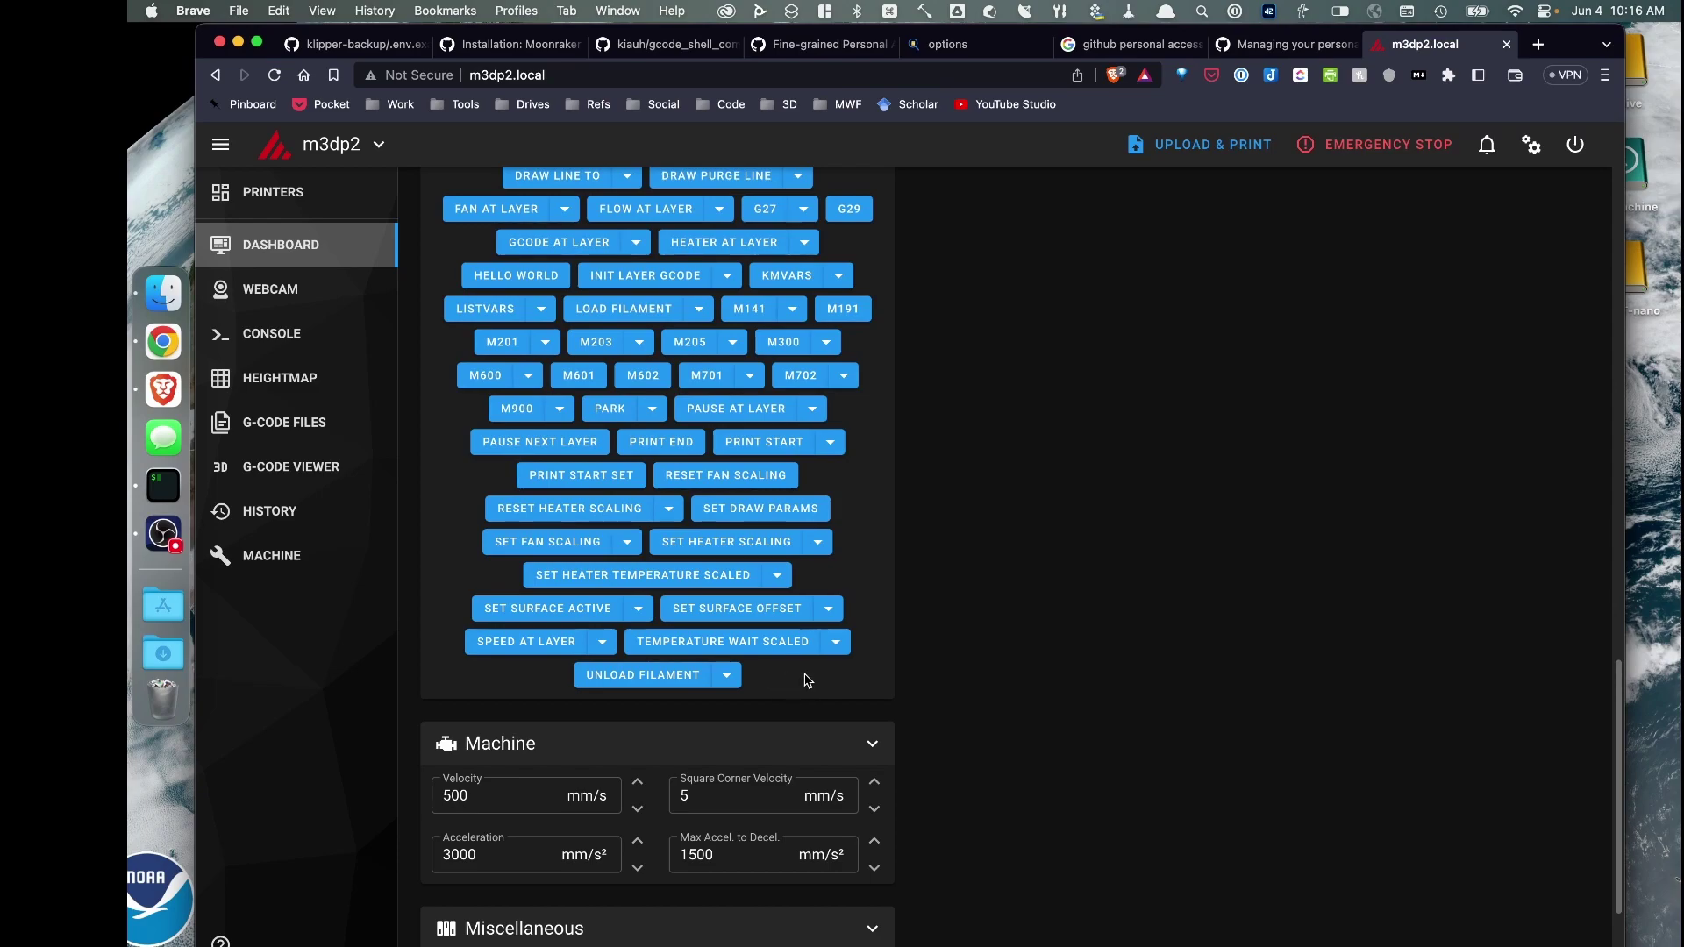
pyautogui.scroll(20, 802, 666)
pyautogui.scroll(-12, 780, 613)
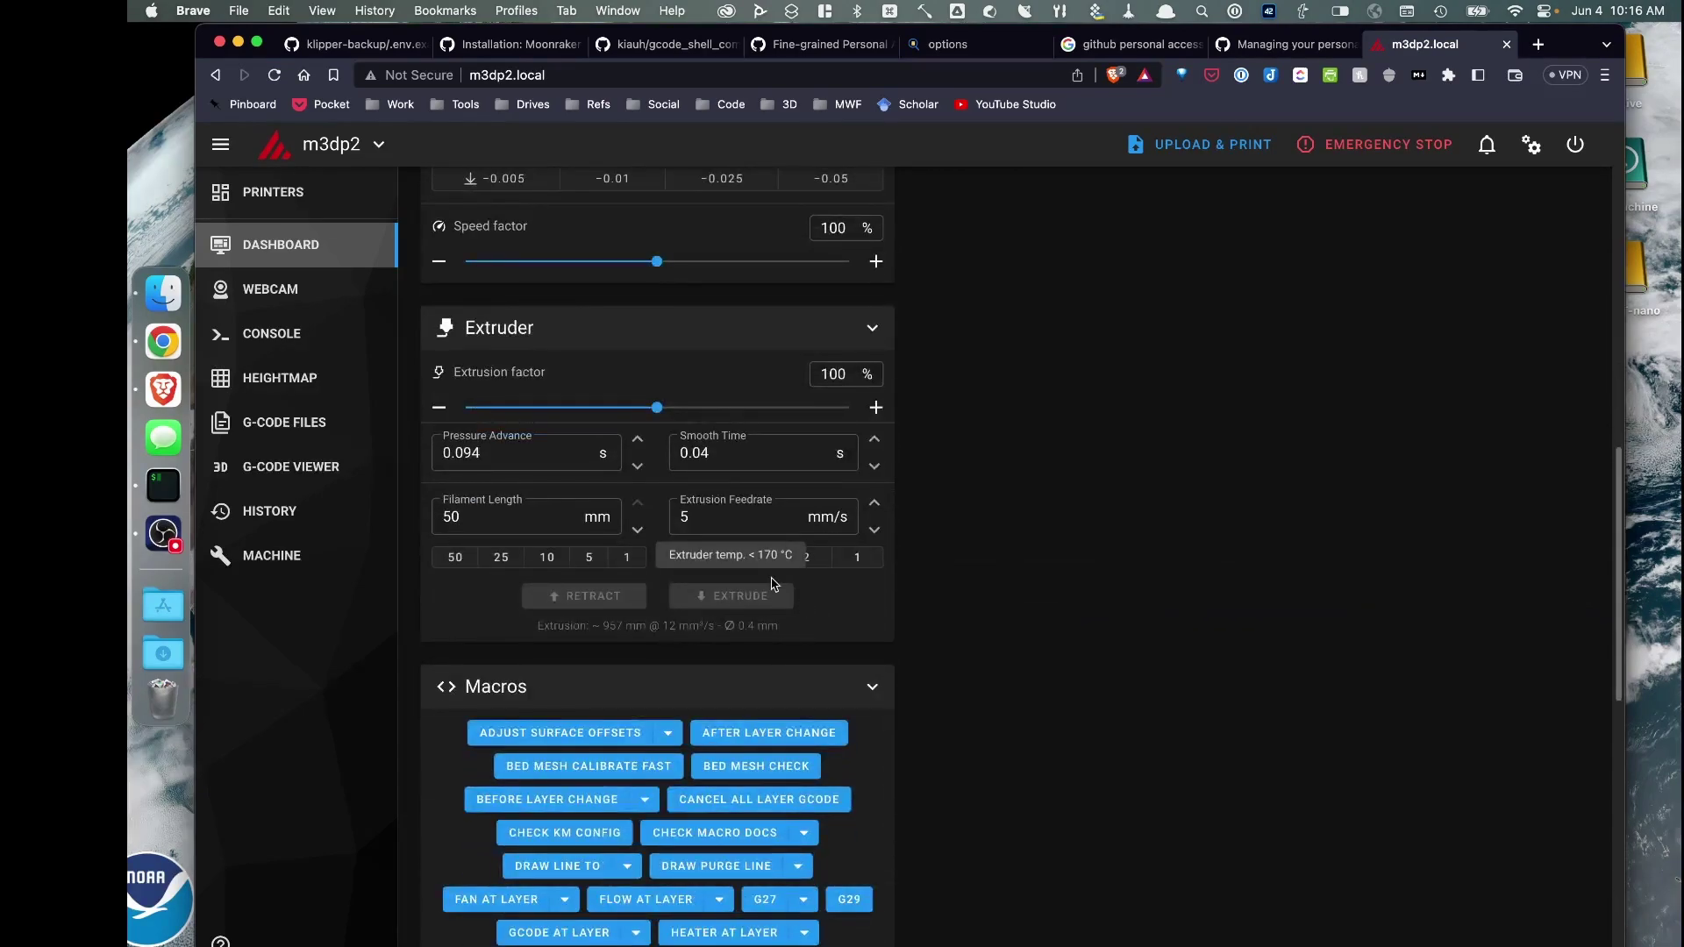
pyautogui.scroll(1, 693, 518)
pyautogui.scroll(10, 339, 462)
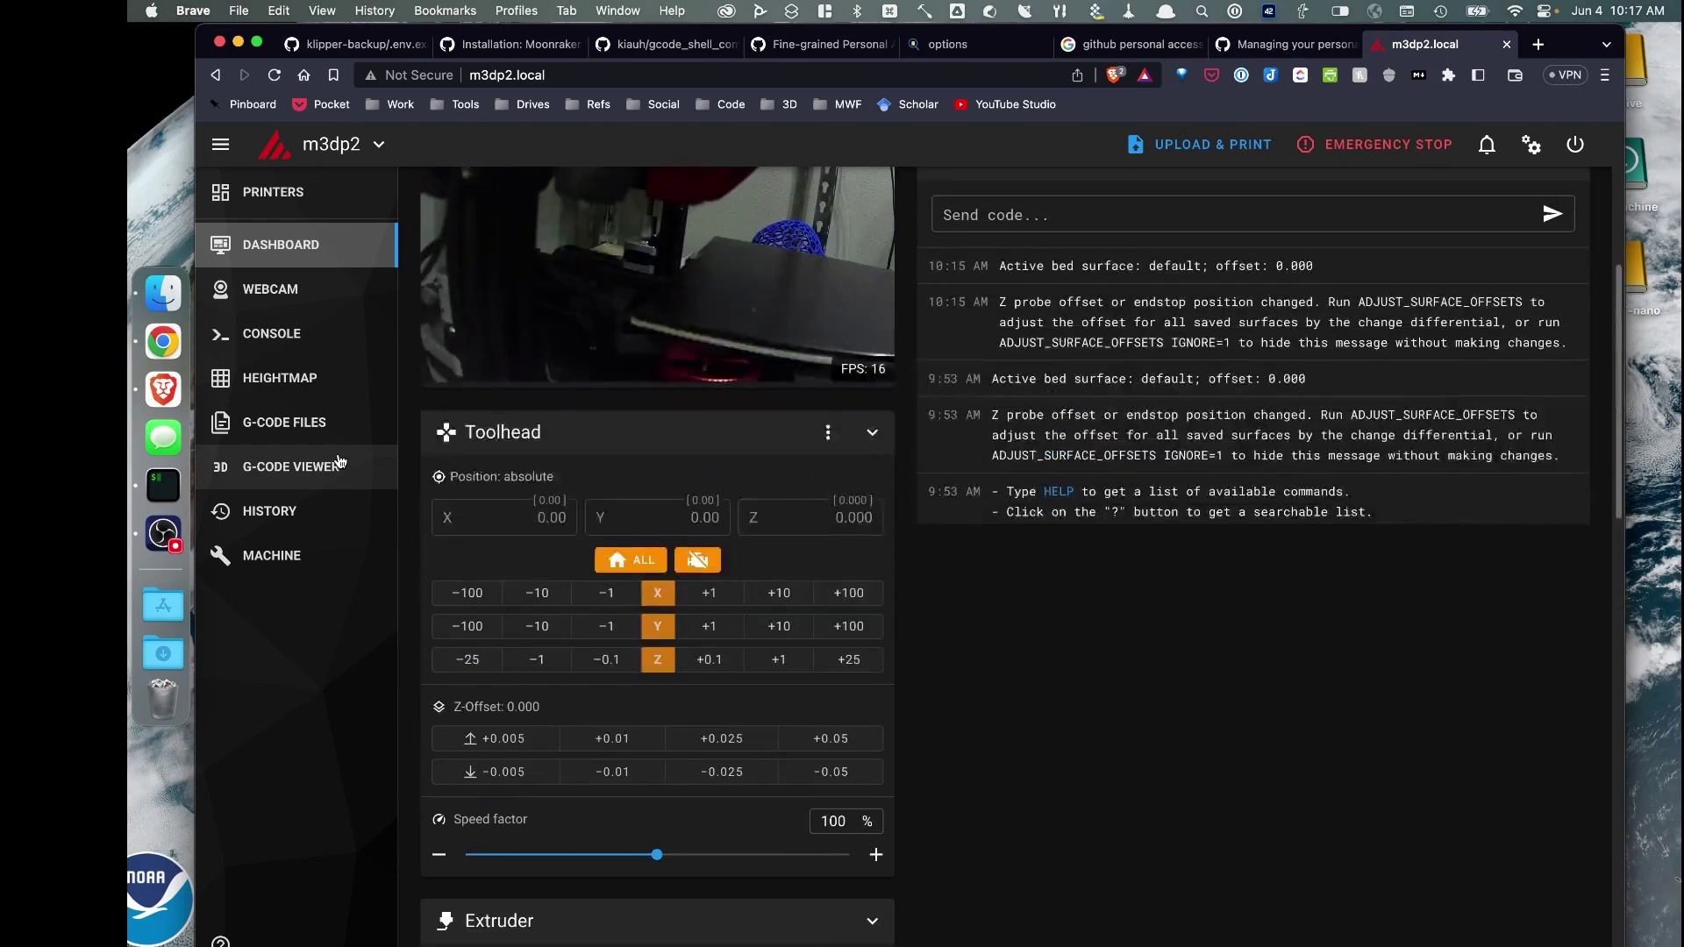
pyautogui.scroll(1, 340, 462)
pyautogui.scroll(5, 416, 469)
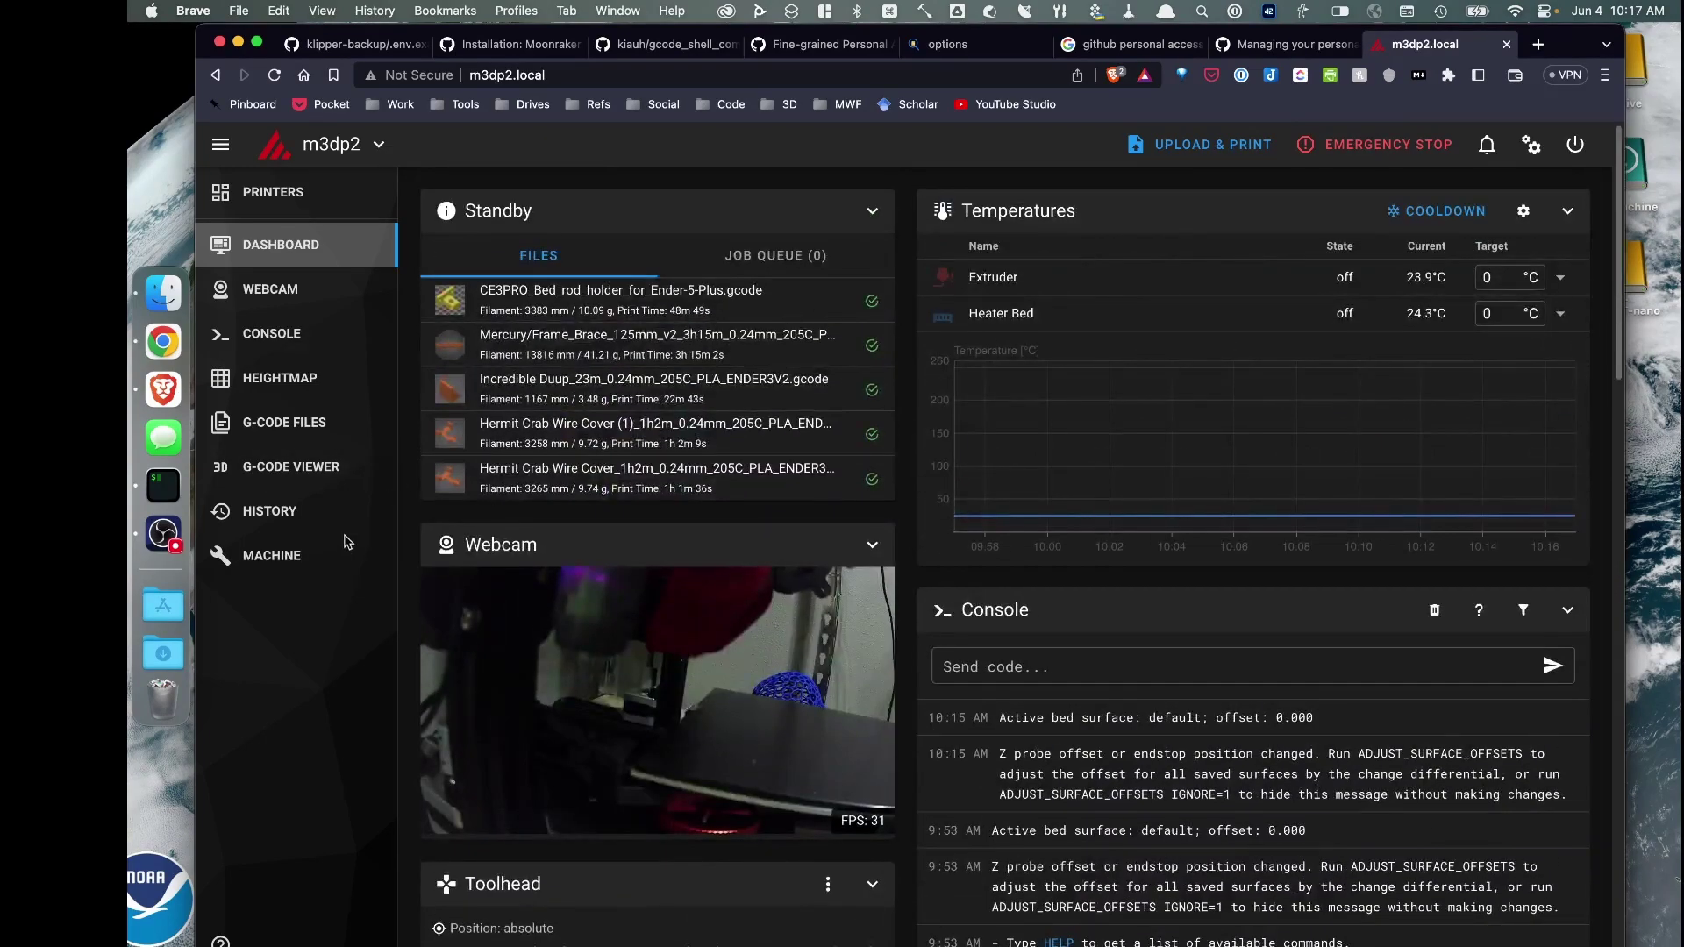
pyautogui.click(311, 557)
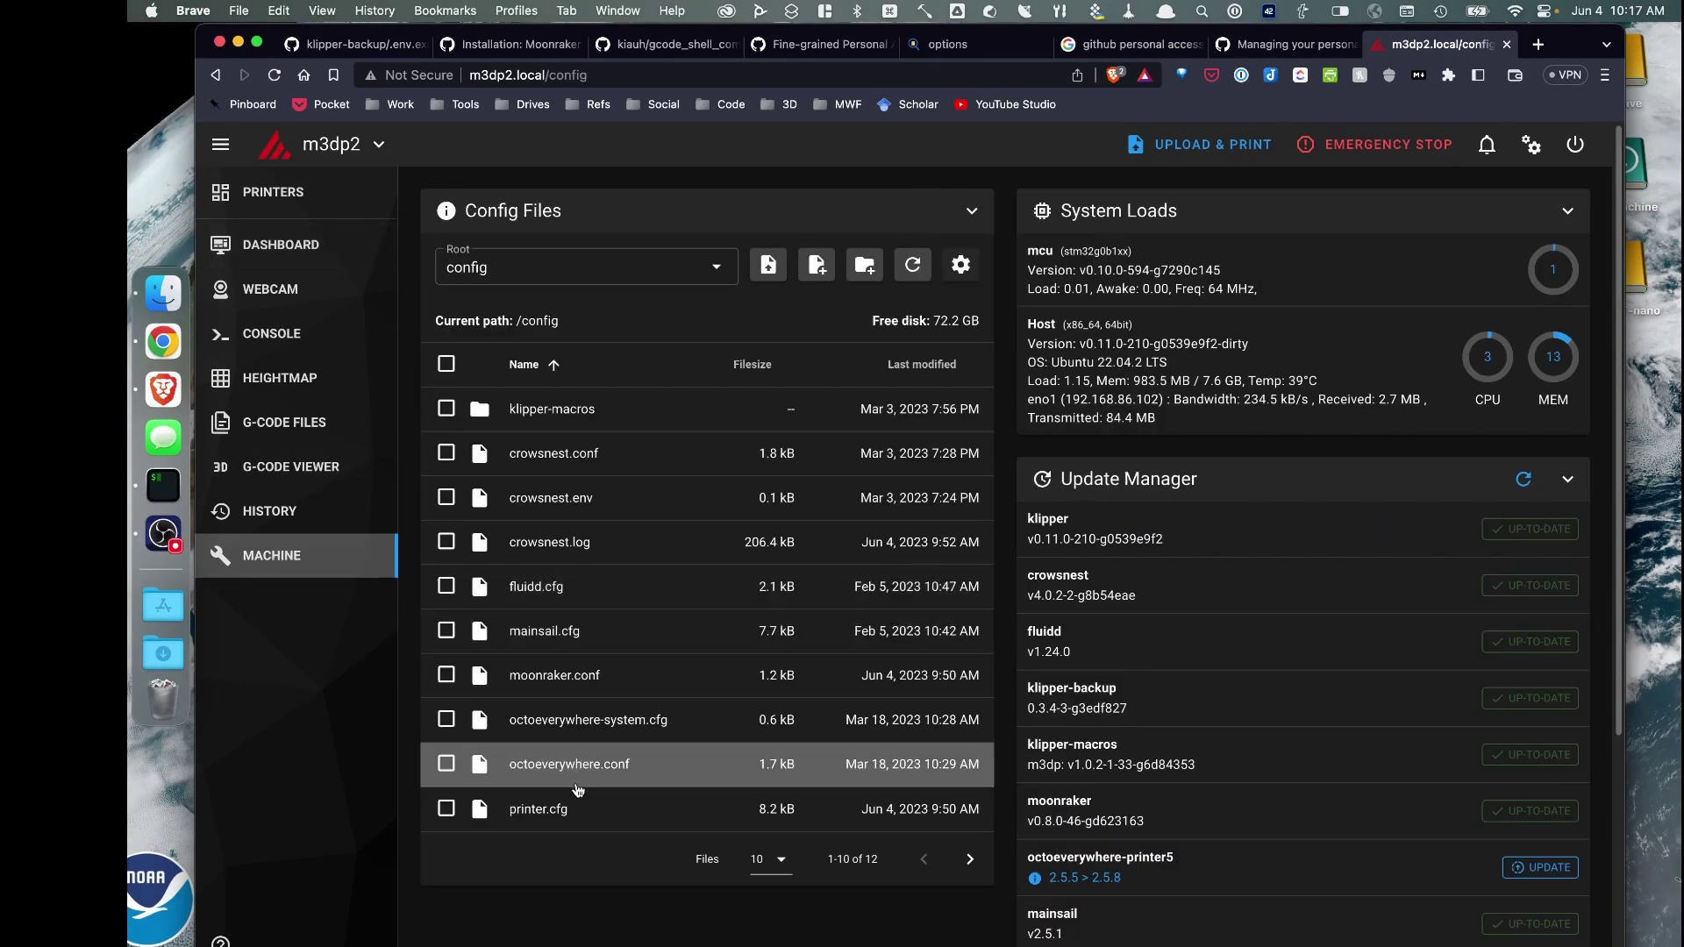
# Open printer.cfg and insert a blank line 279 just above the SAVE_CONFIG block
pyautogui.click(552, 816)
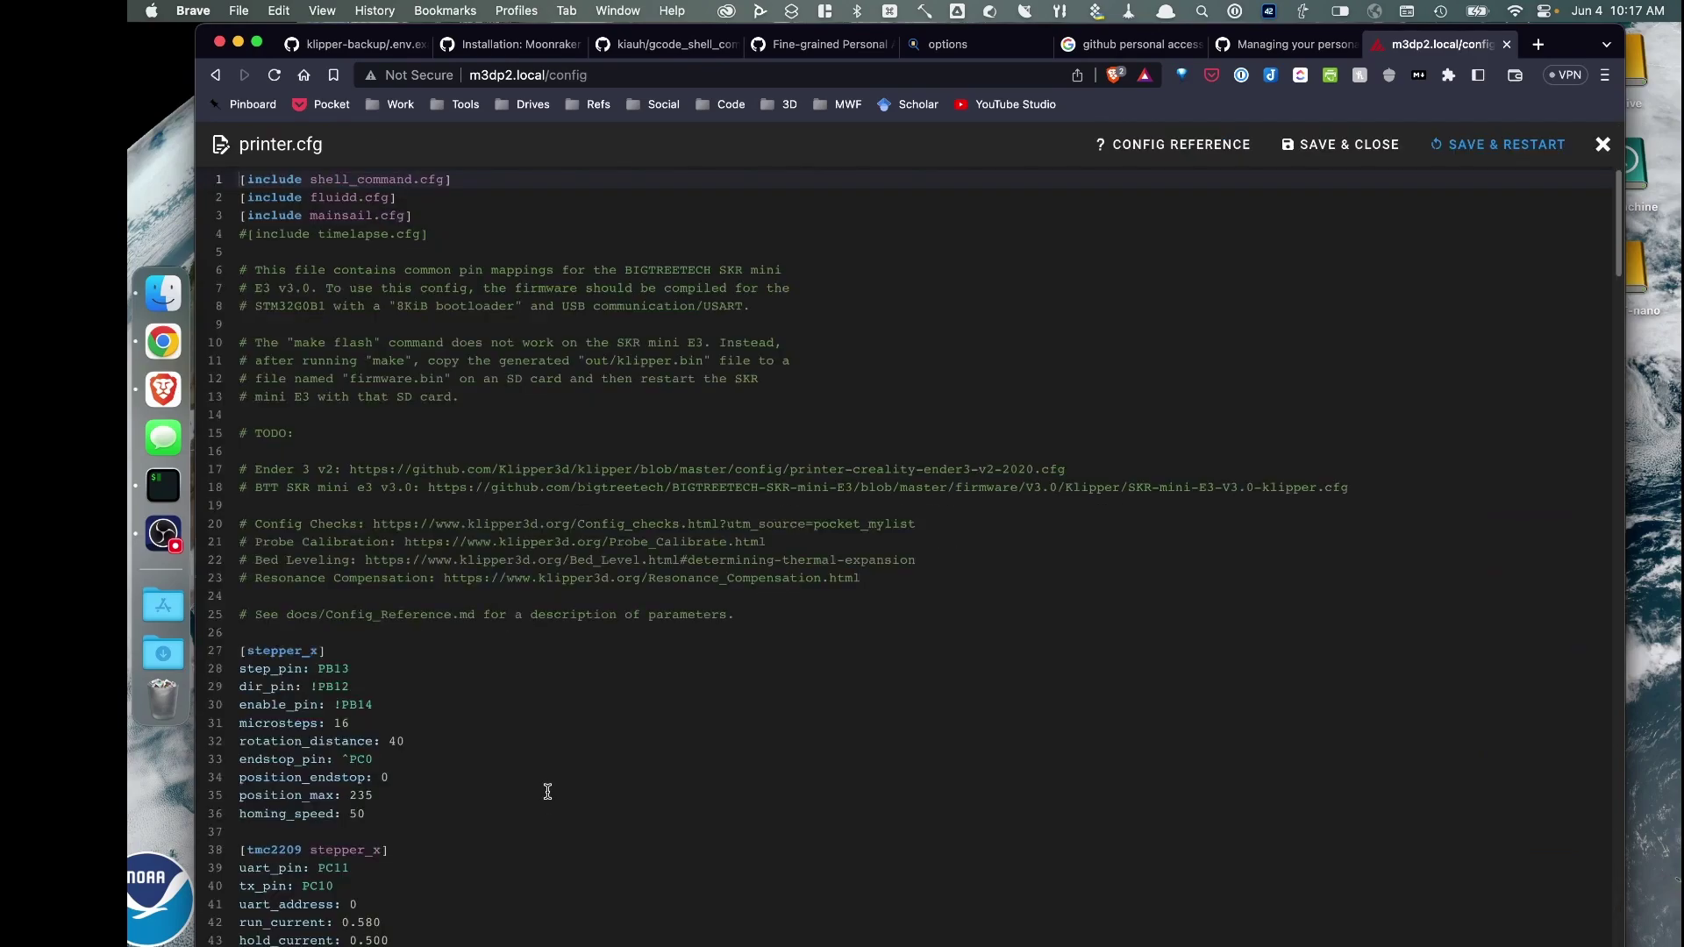
pyautogui.scroll(-15, 480, 666)
pyautogui.scroll(-20, 481, 666)
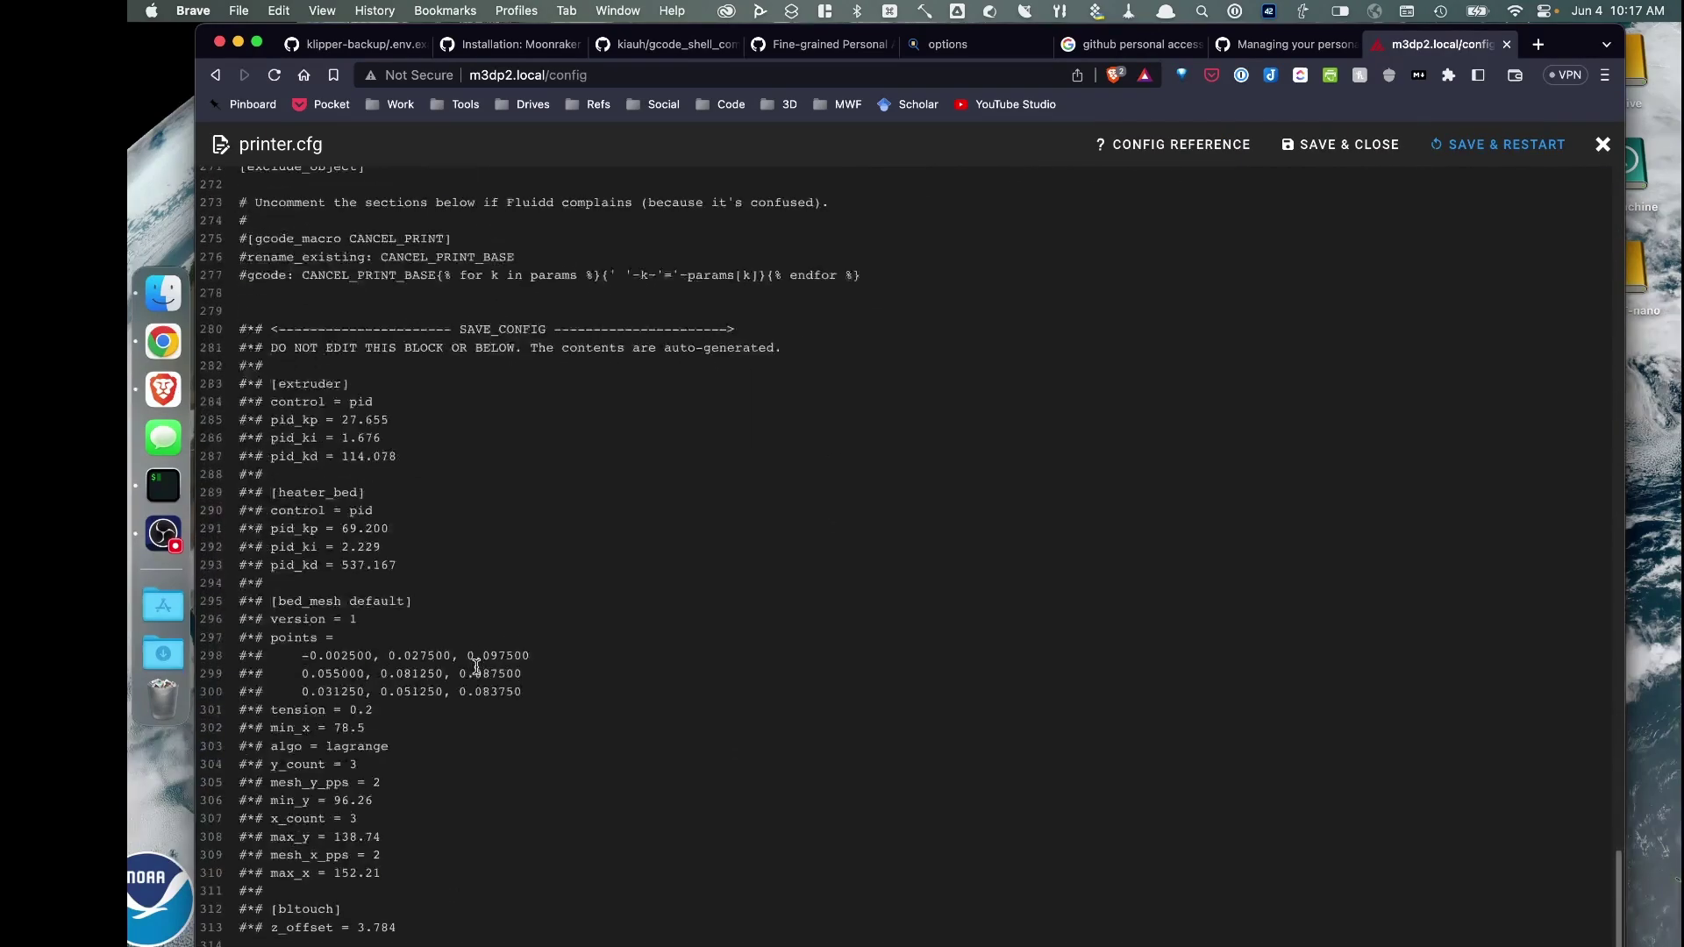
pyautogui.scroll(5, 444, 647)
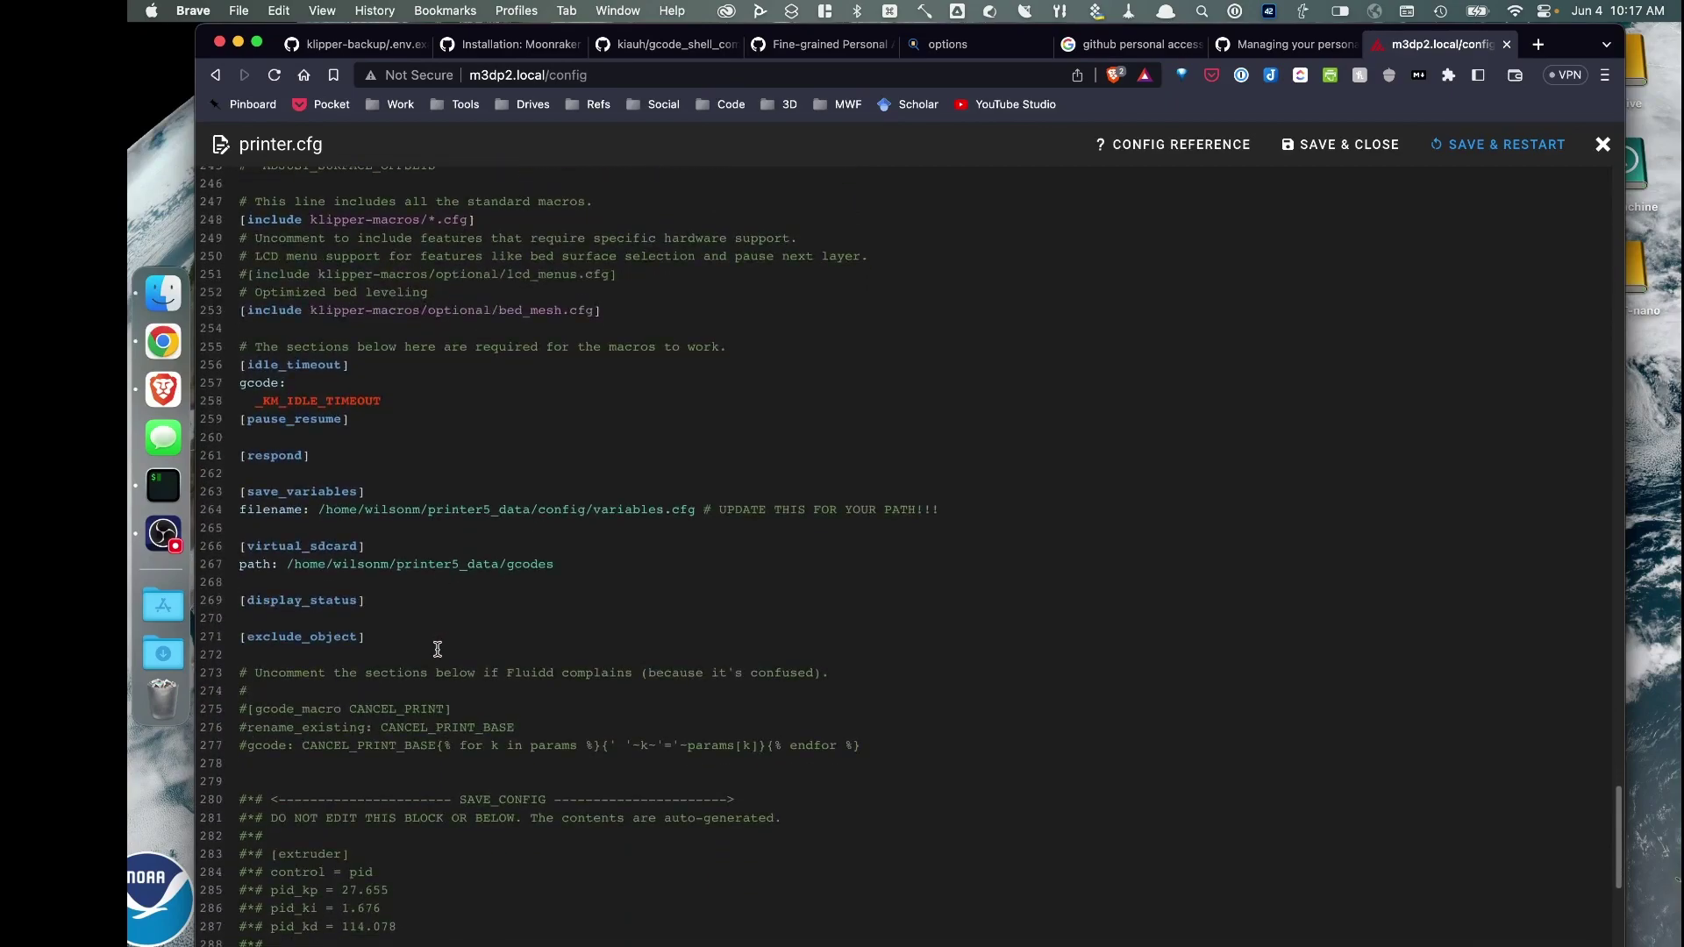
pyautogui.click(282, 771)
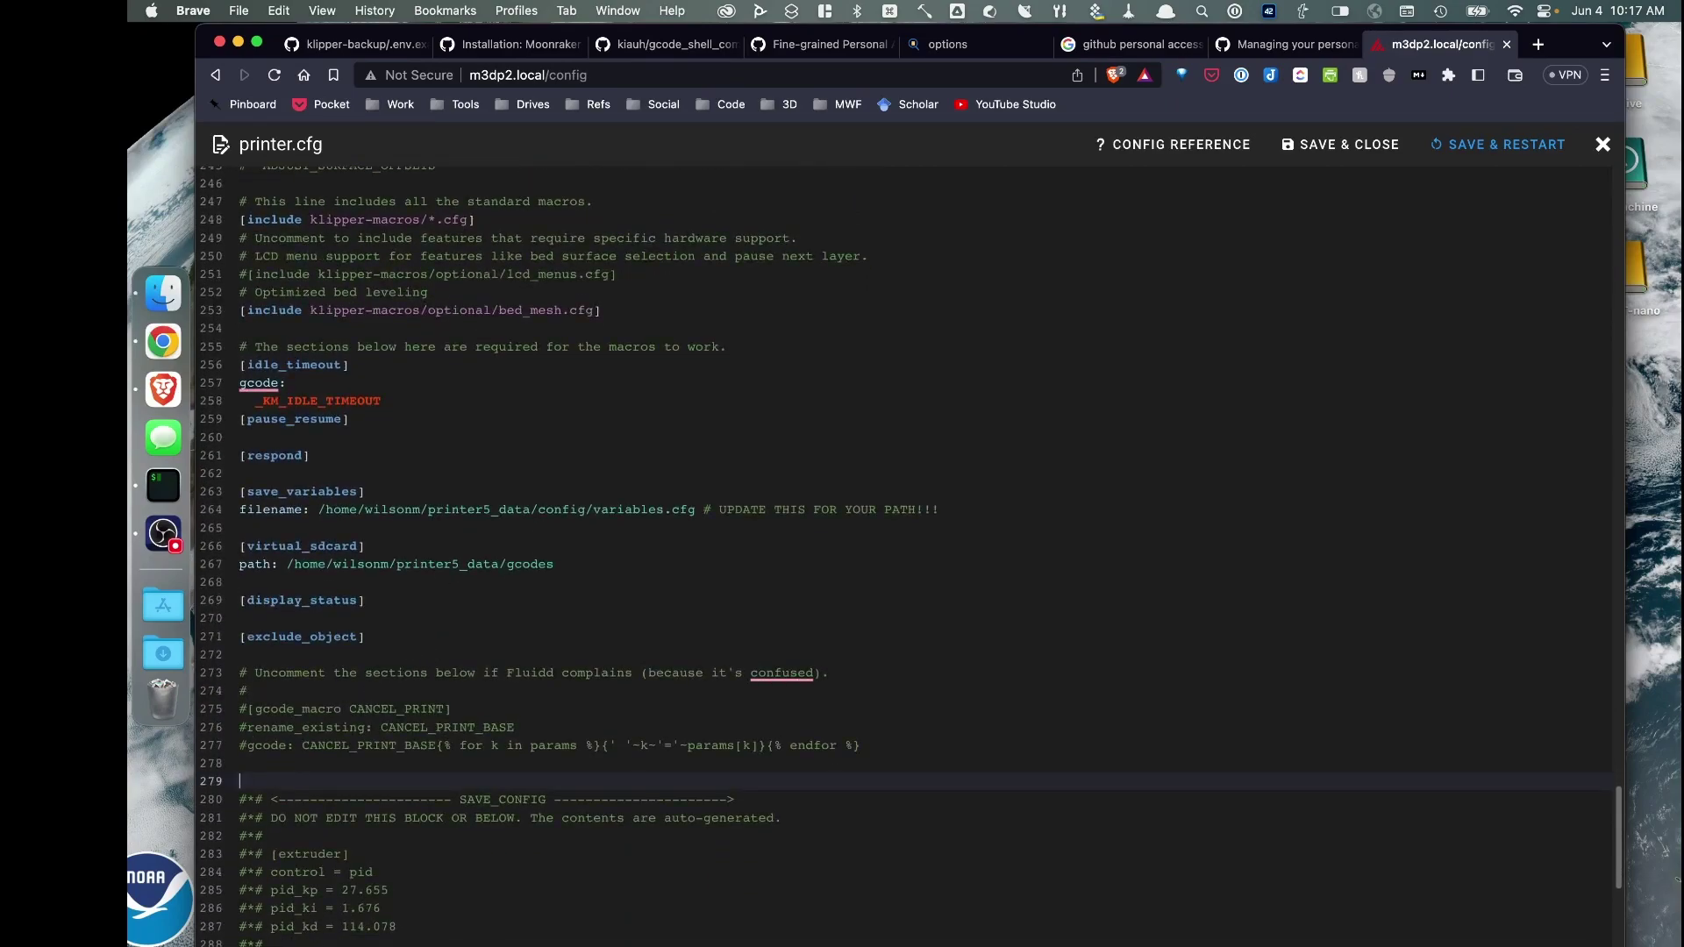
pyautogui.press('Return')
pyautogui.click(268, 780)
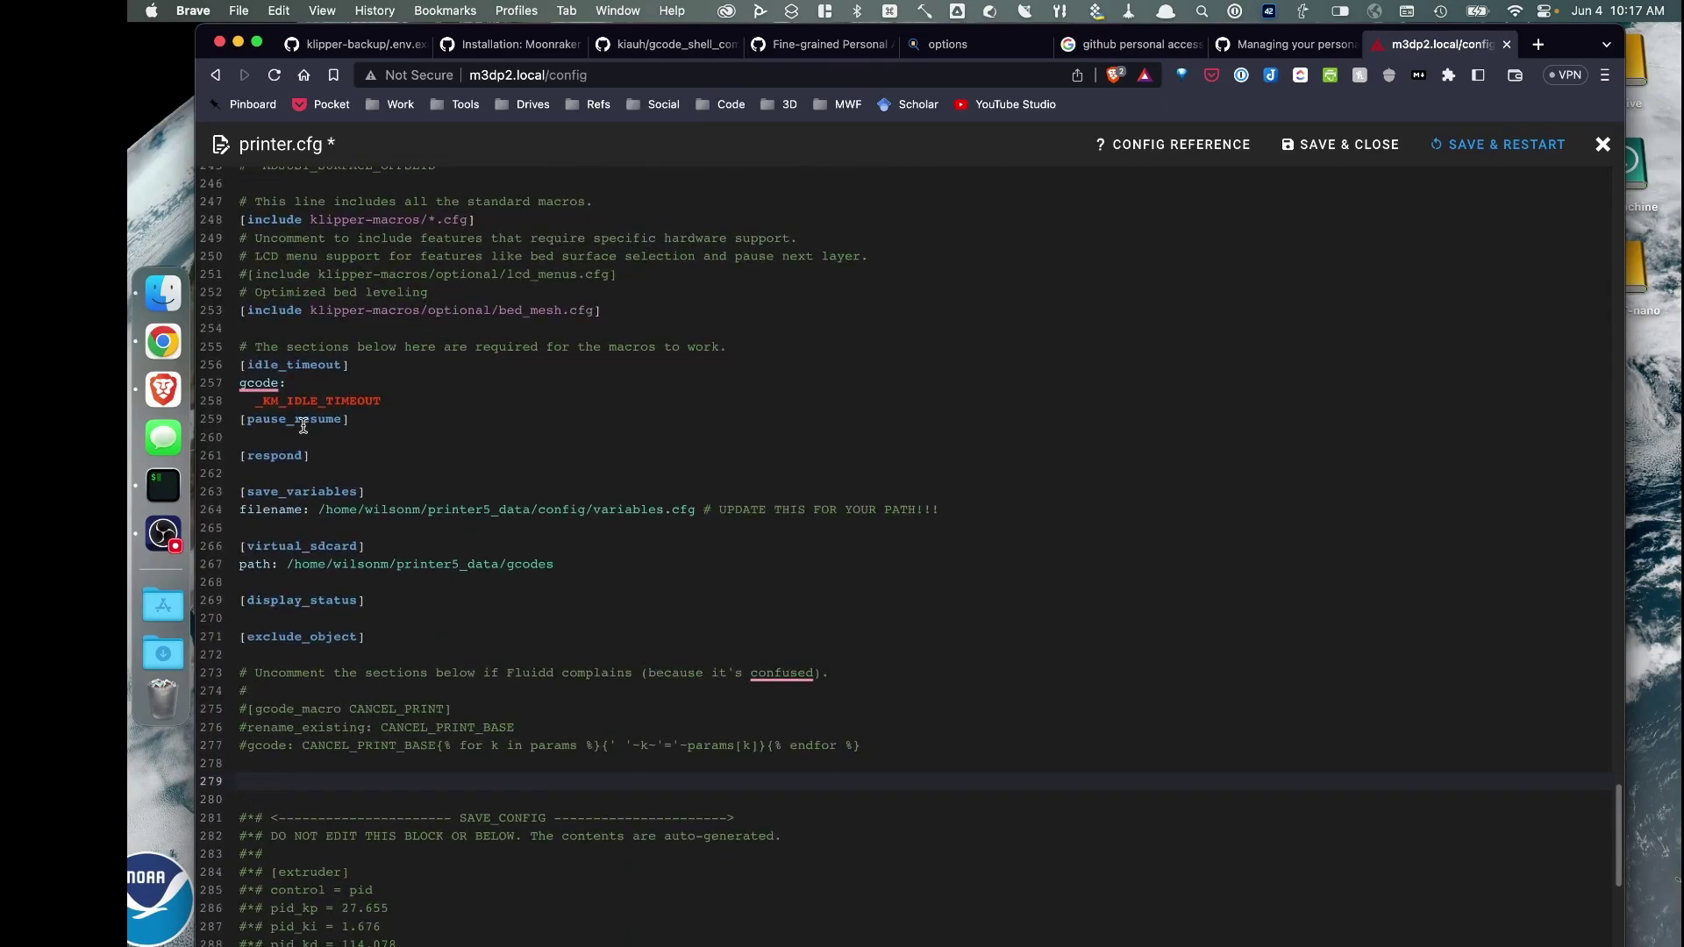
# Copy the update_git macro and shell command example from the wiki's 3. Execute page
pyautogui.click(492, 48)
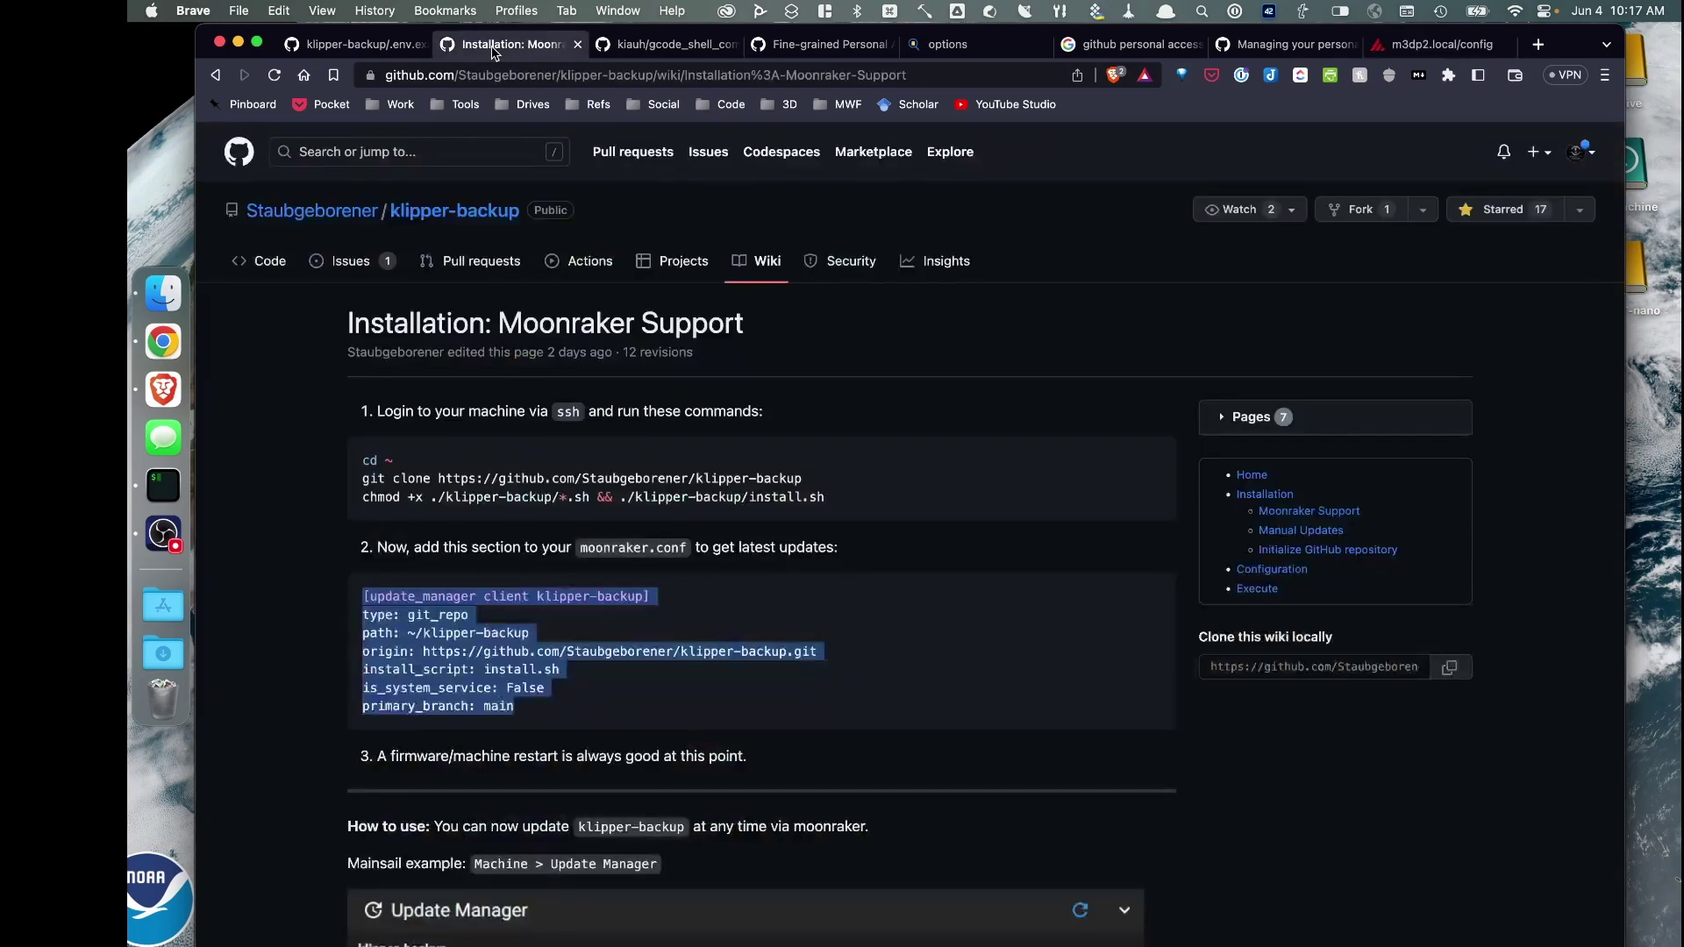
pyautogui.click(1248, 478)
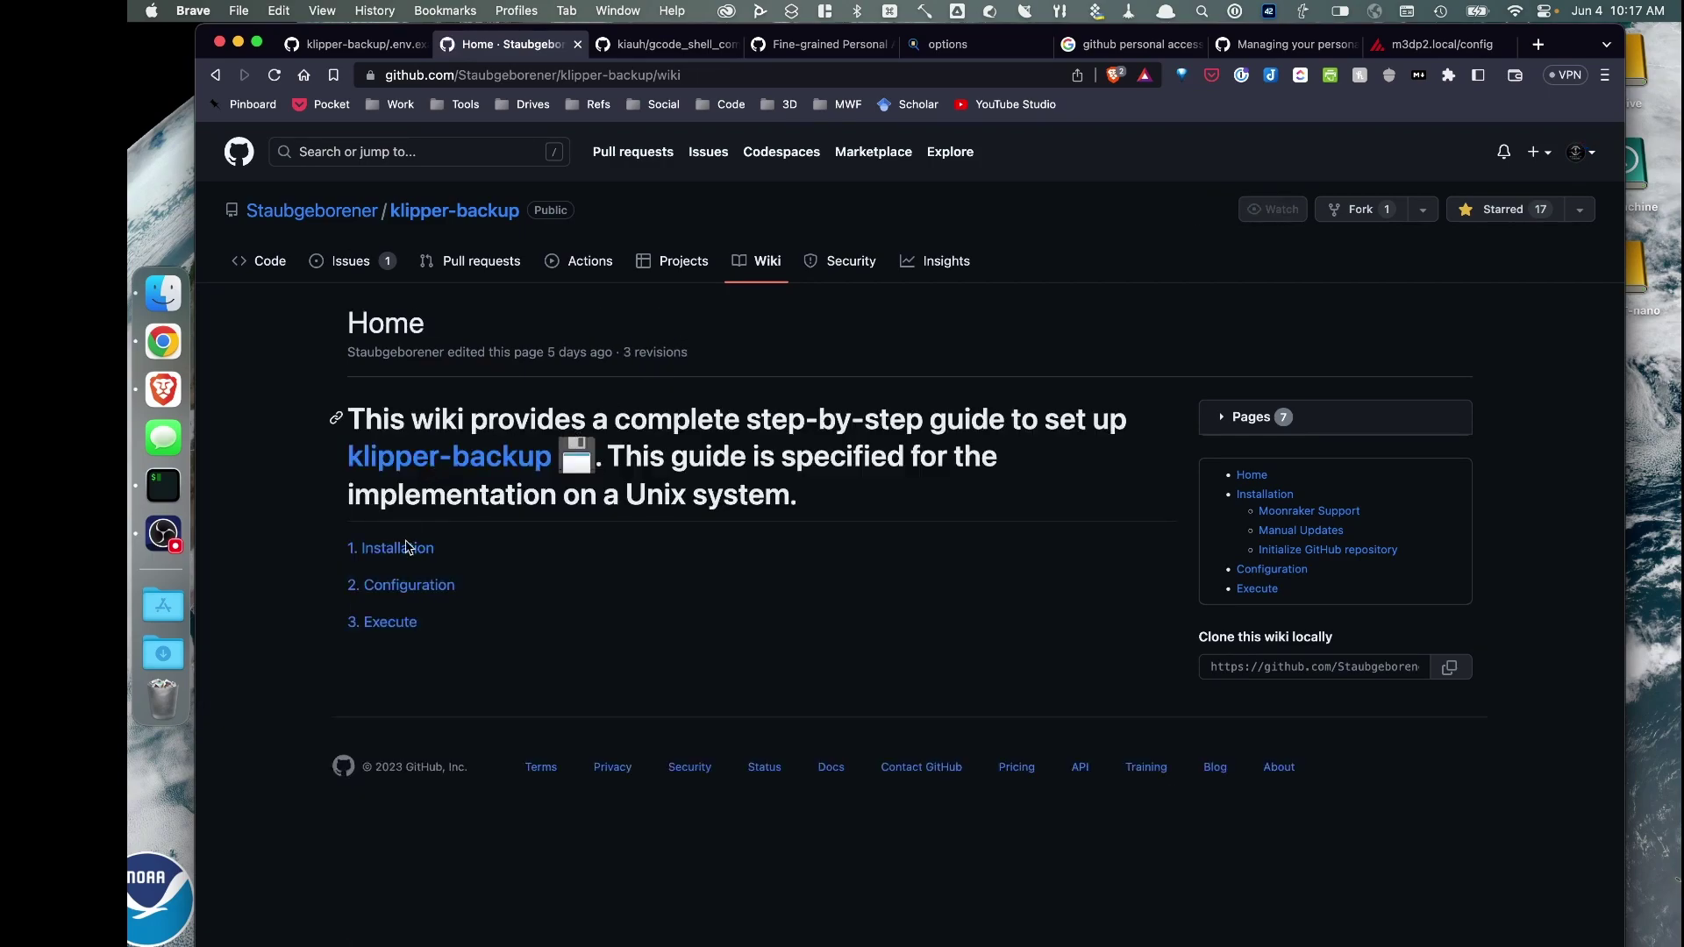
pyautogui.click(391, 622)
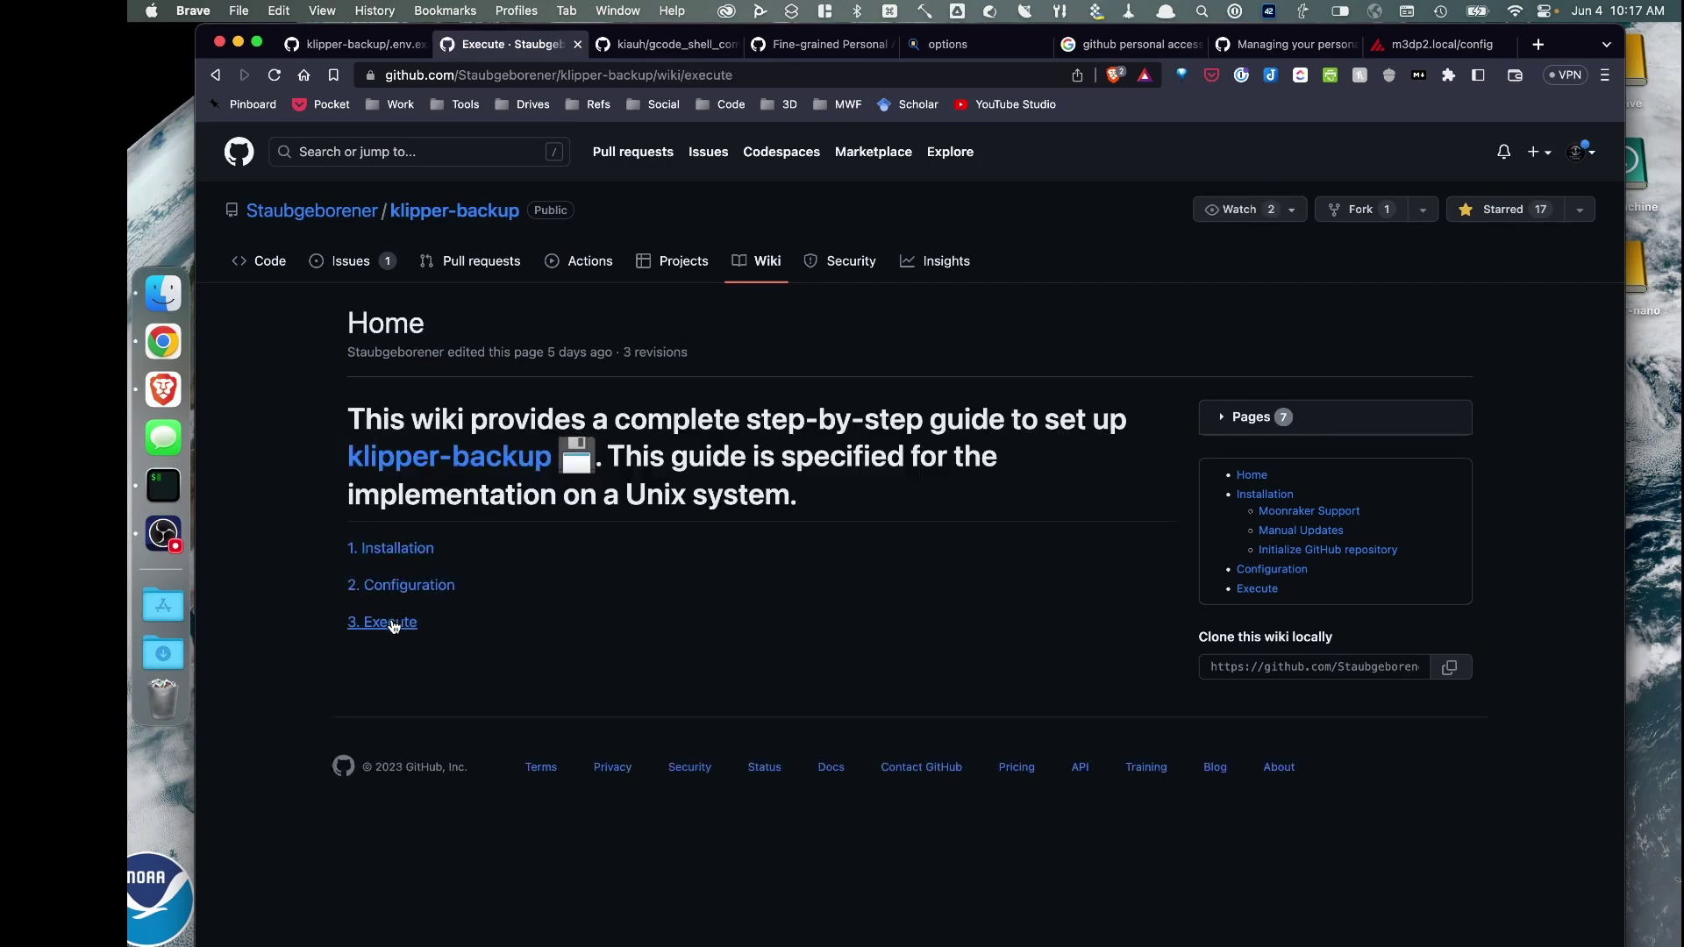
pyautogui.scroll(-2, 366, 474)
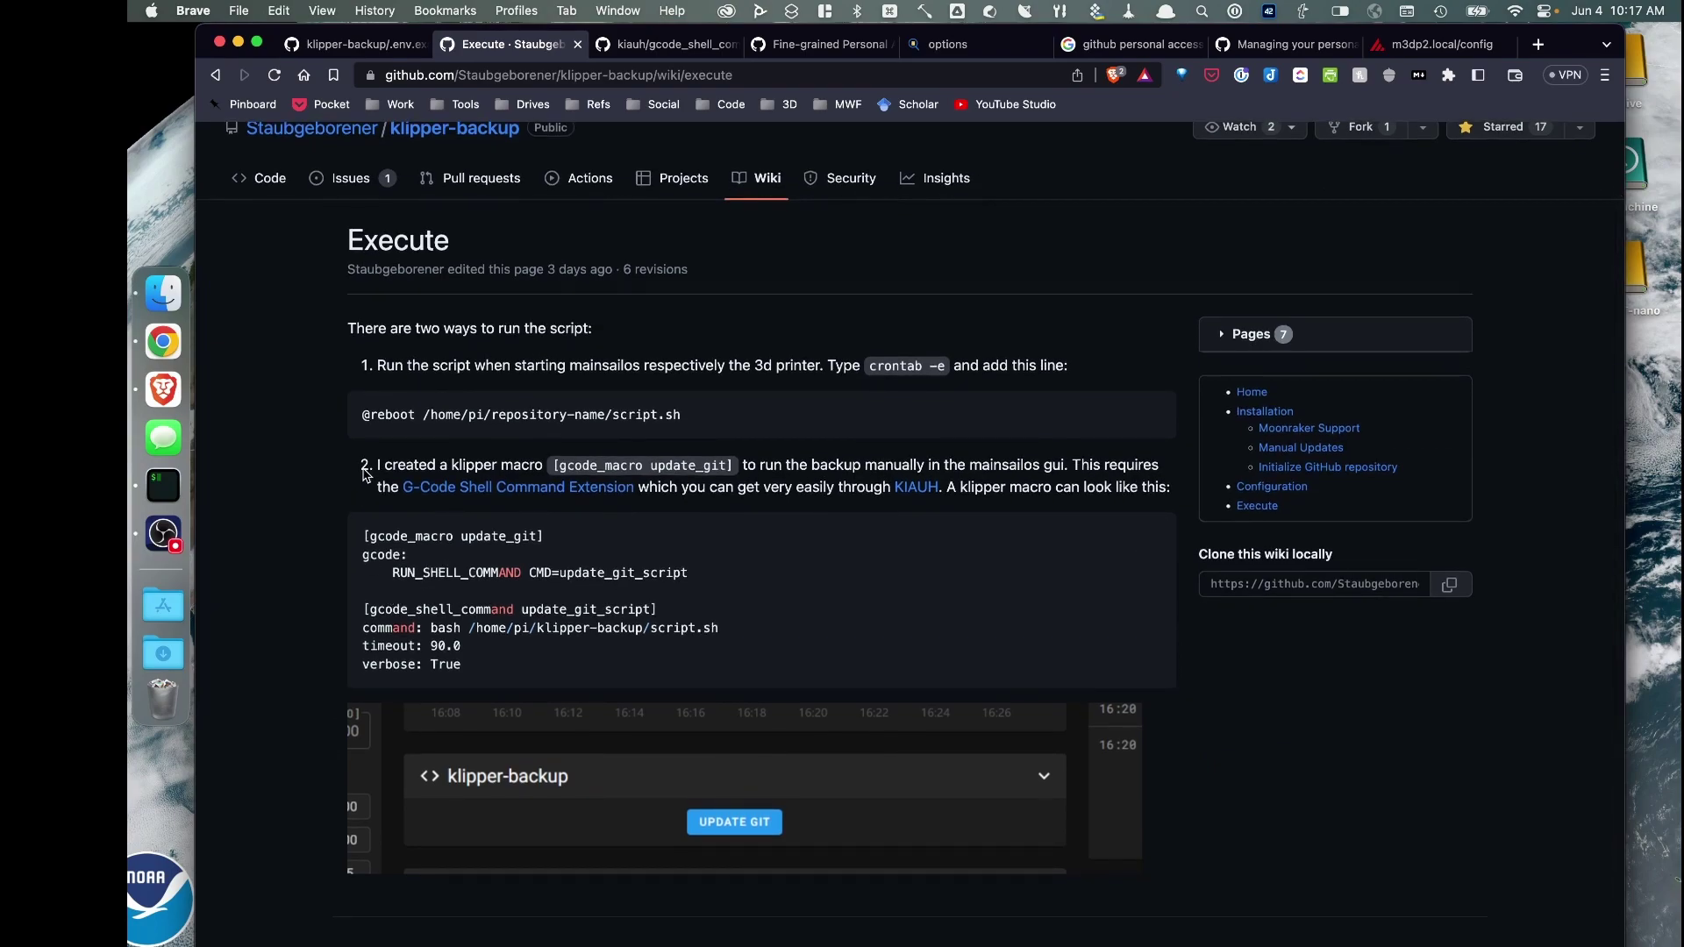
pyautogui.scroll(-1, 367, 474)
pyautogui.tripleClick(393, 496)
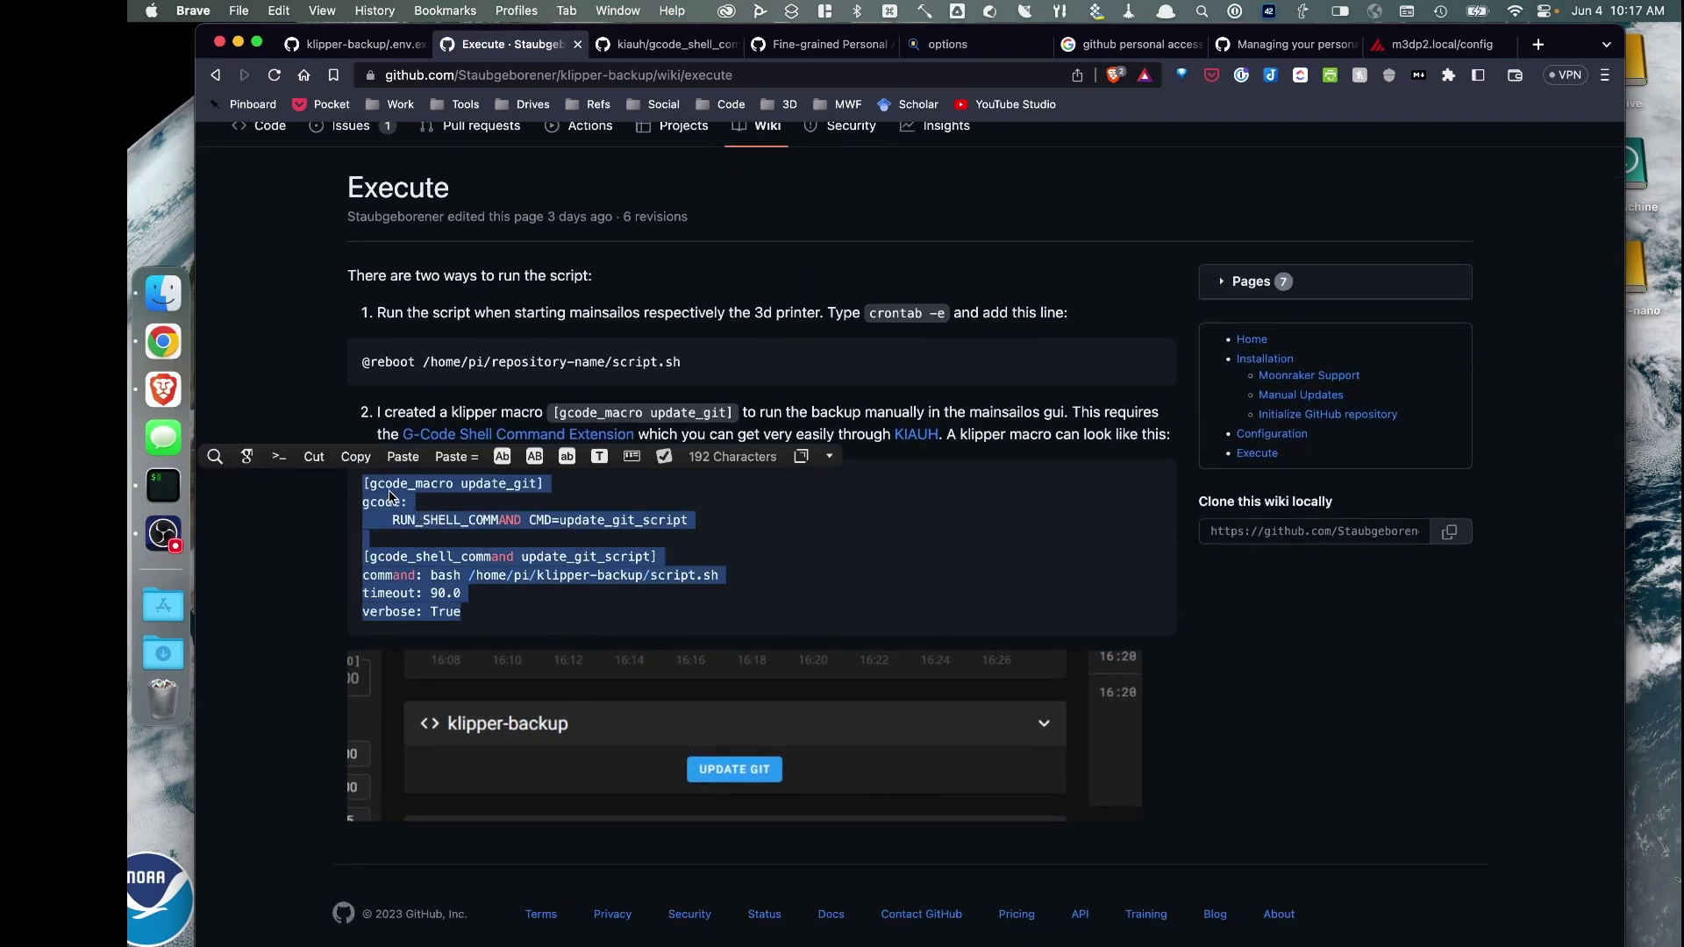
pyautogui.rightClick(390, 496)
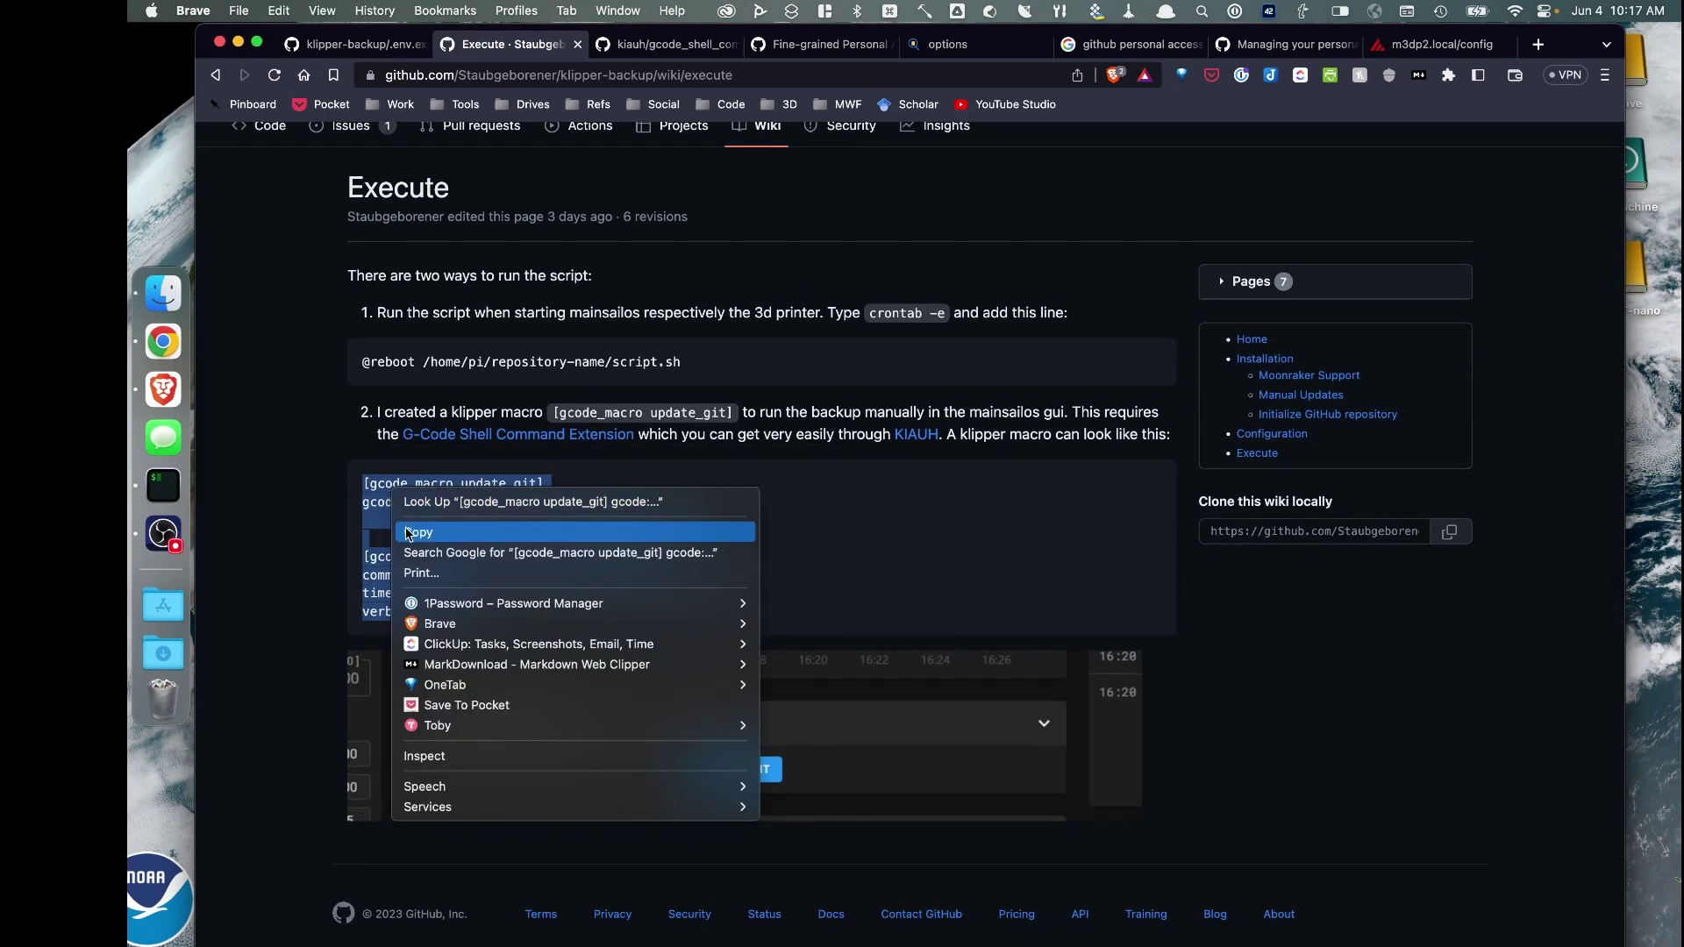
pyautogui.click(414, 535)
pyautogui.press('super+9')
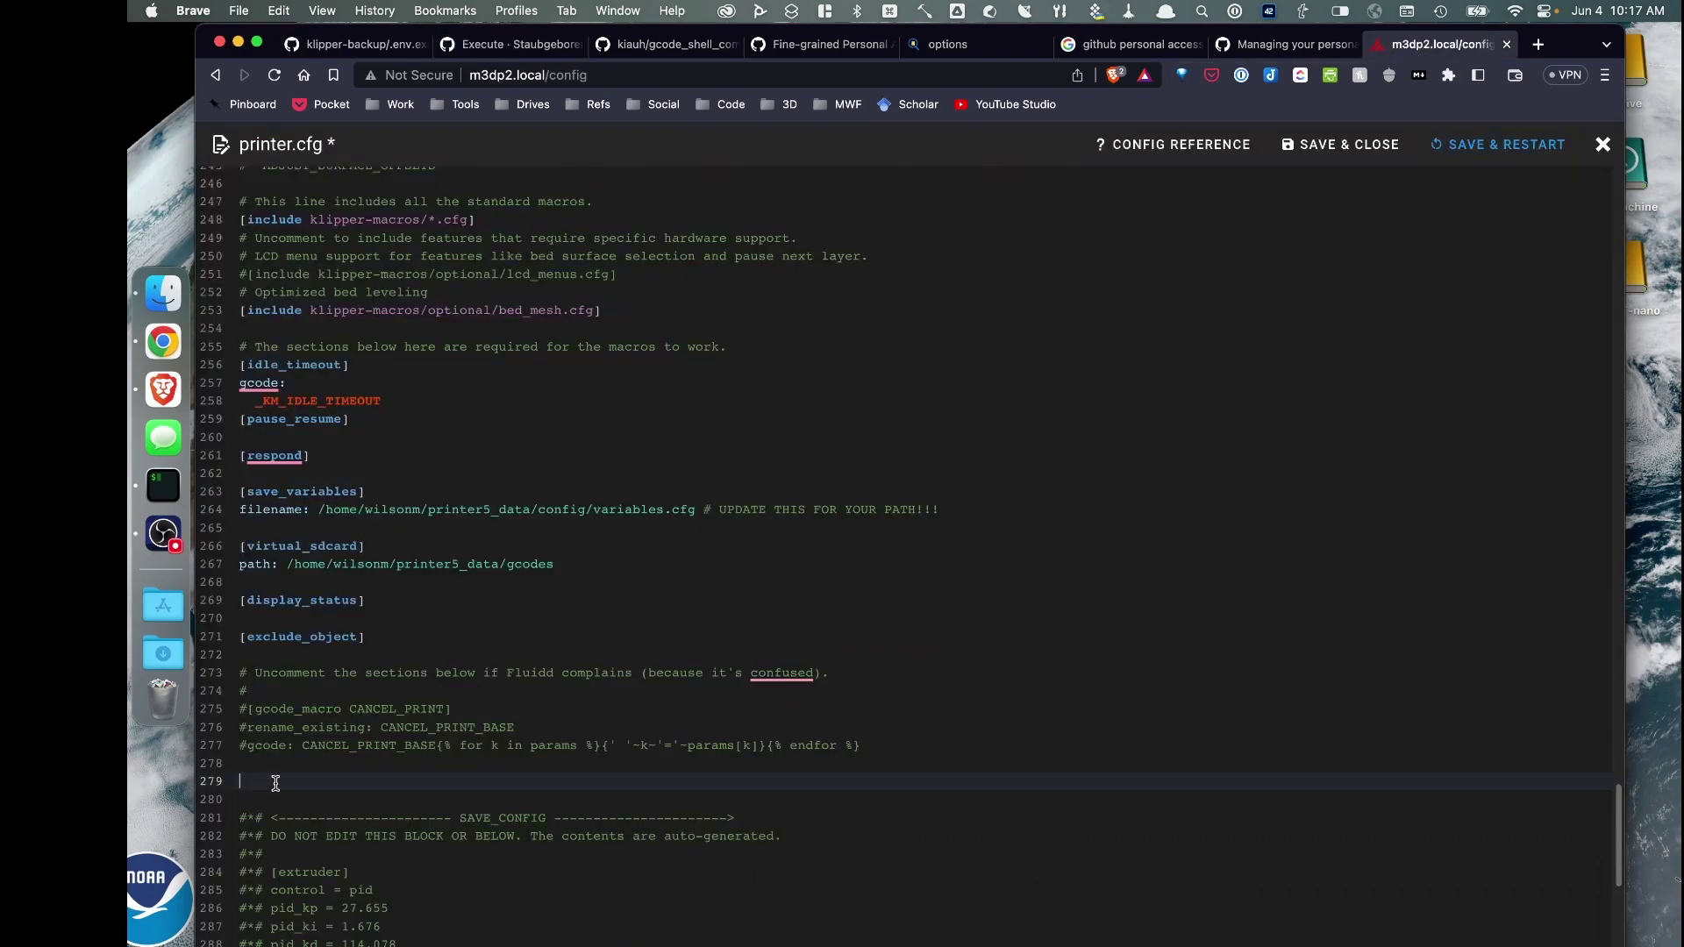
# Paste the update_git macro block at line 279 of printer.cfg and SAVE & RESTART
pyautogui.rightClick(276, 781)
pyautogui.click(289, 625)
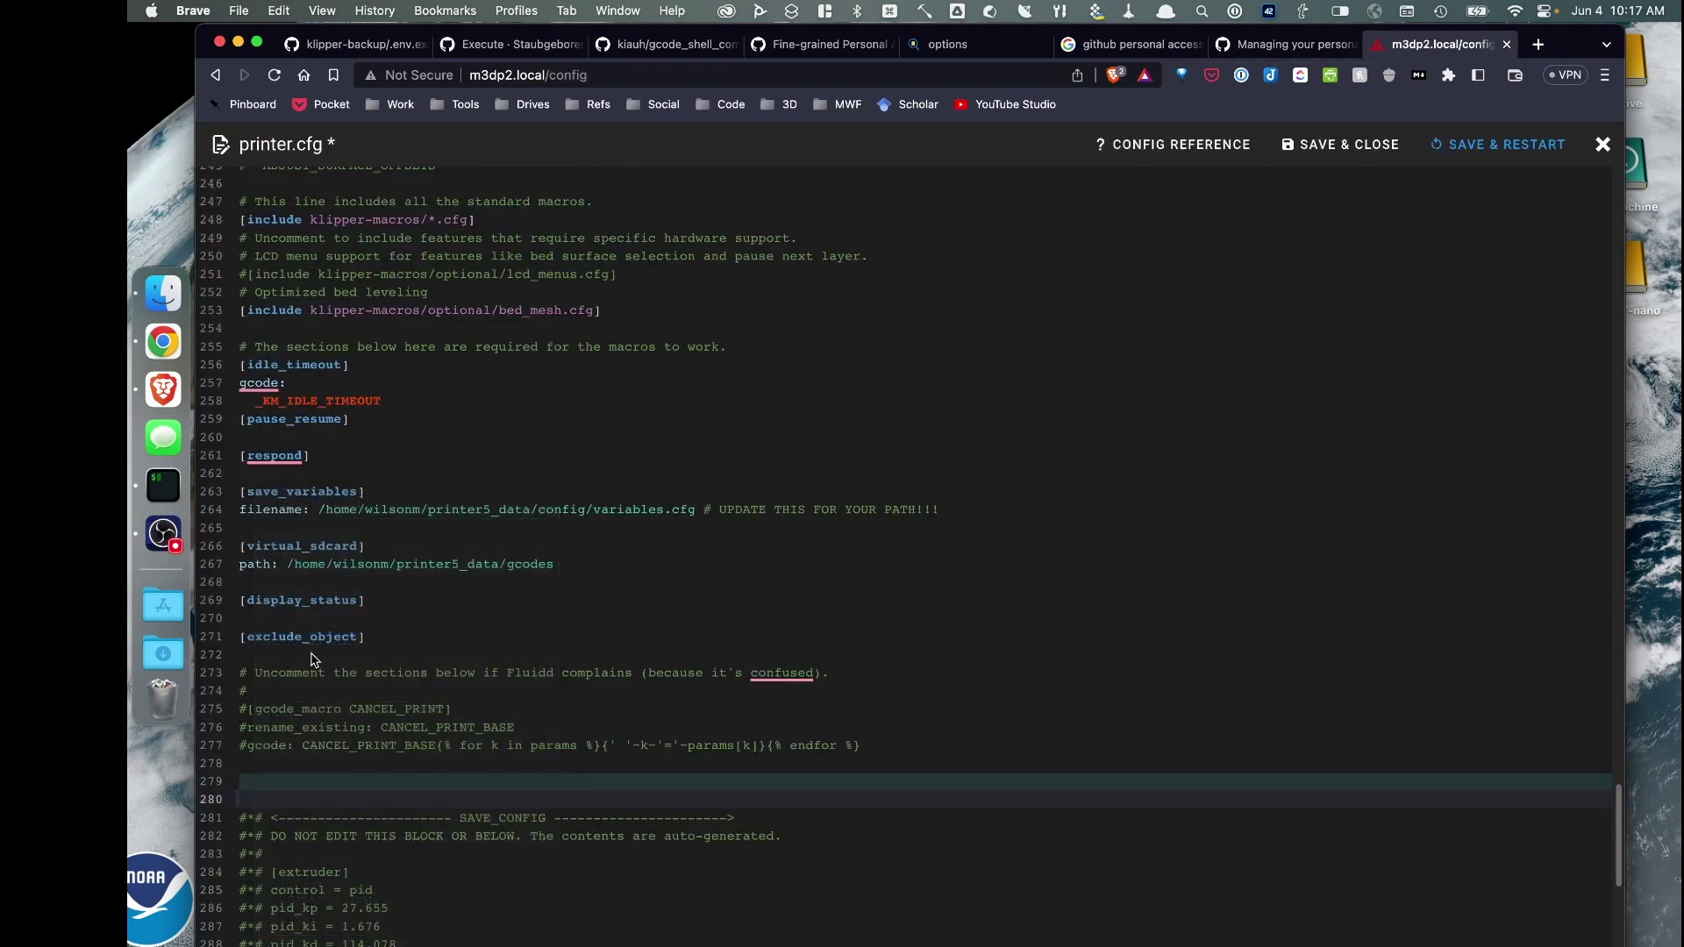
pyautogui.click(1498, 143)
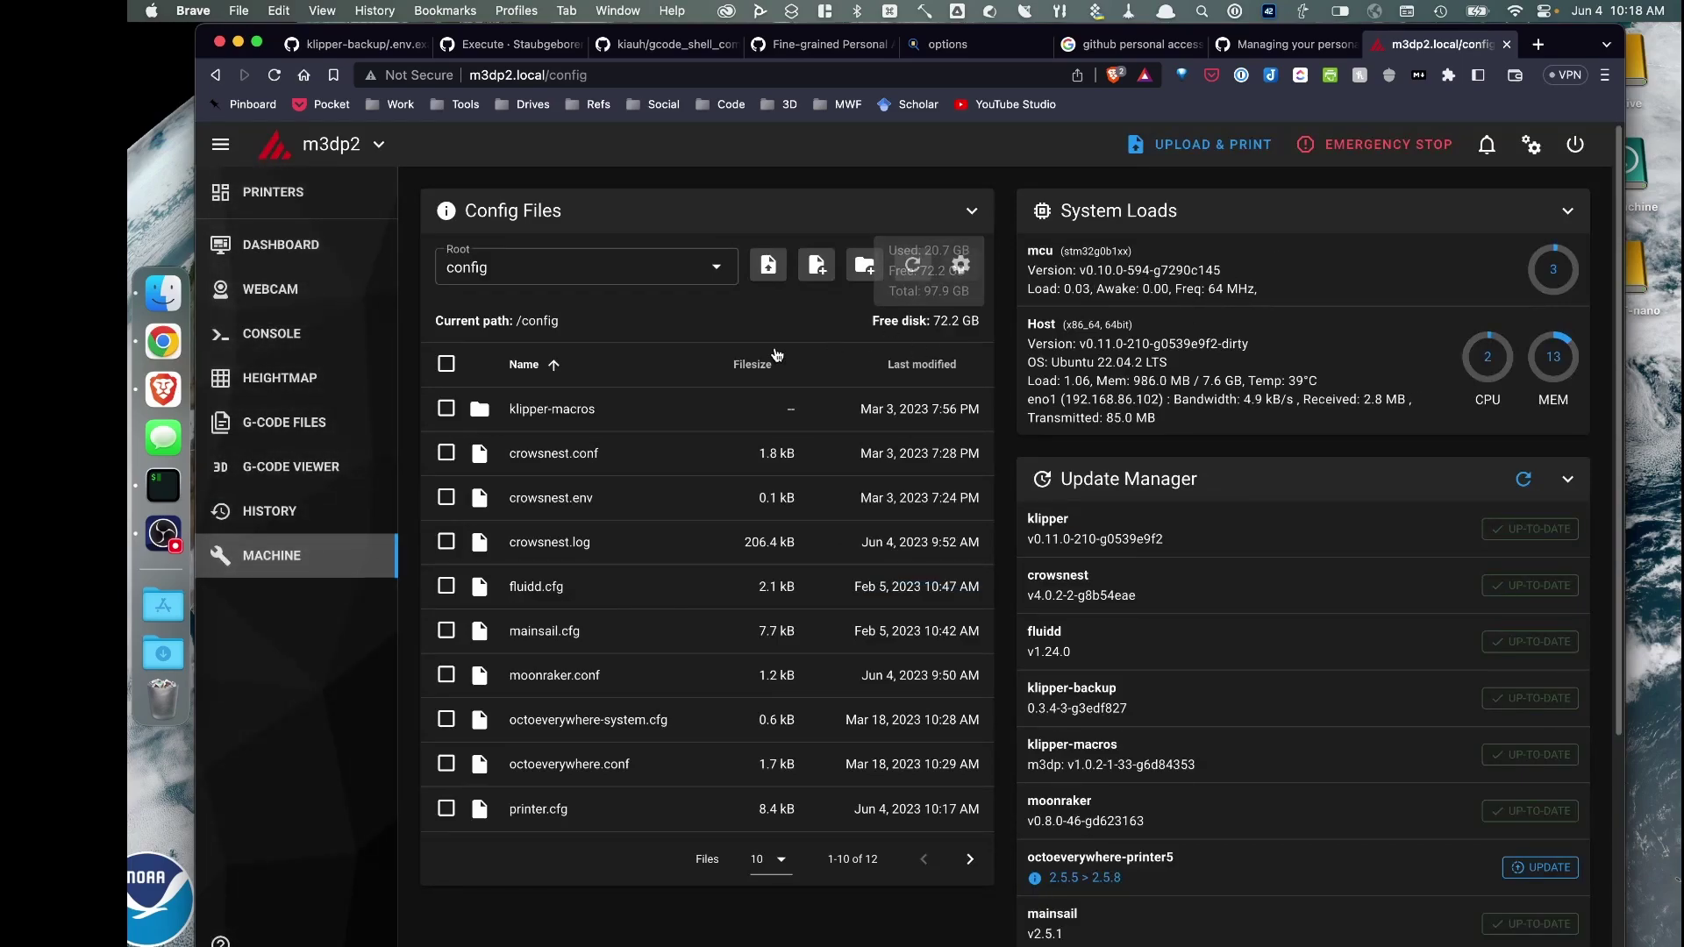
# Run UPDATE GIT from the Dashboard's Macros panel and review the script.sh 'No such file or directory' error
pyautogui.click(288, 249)
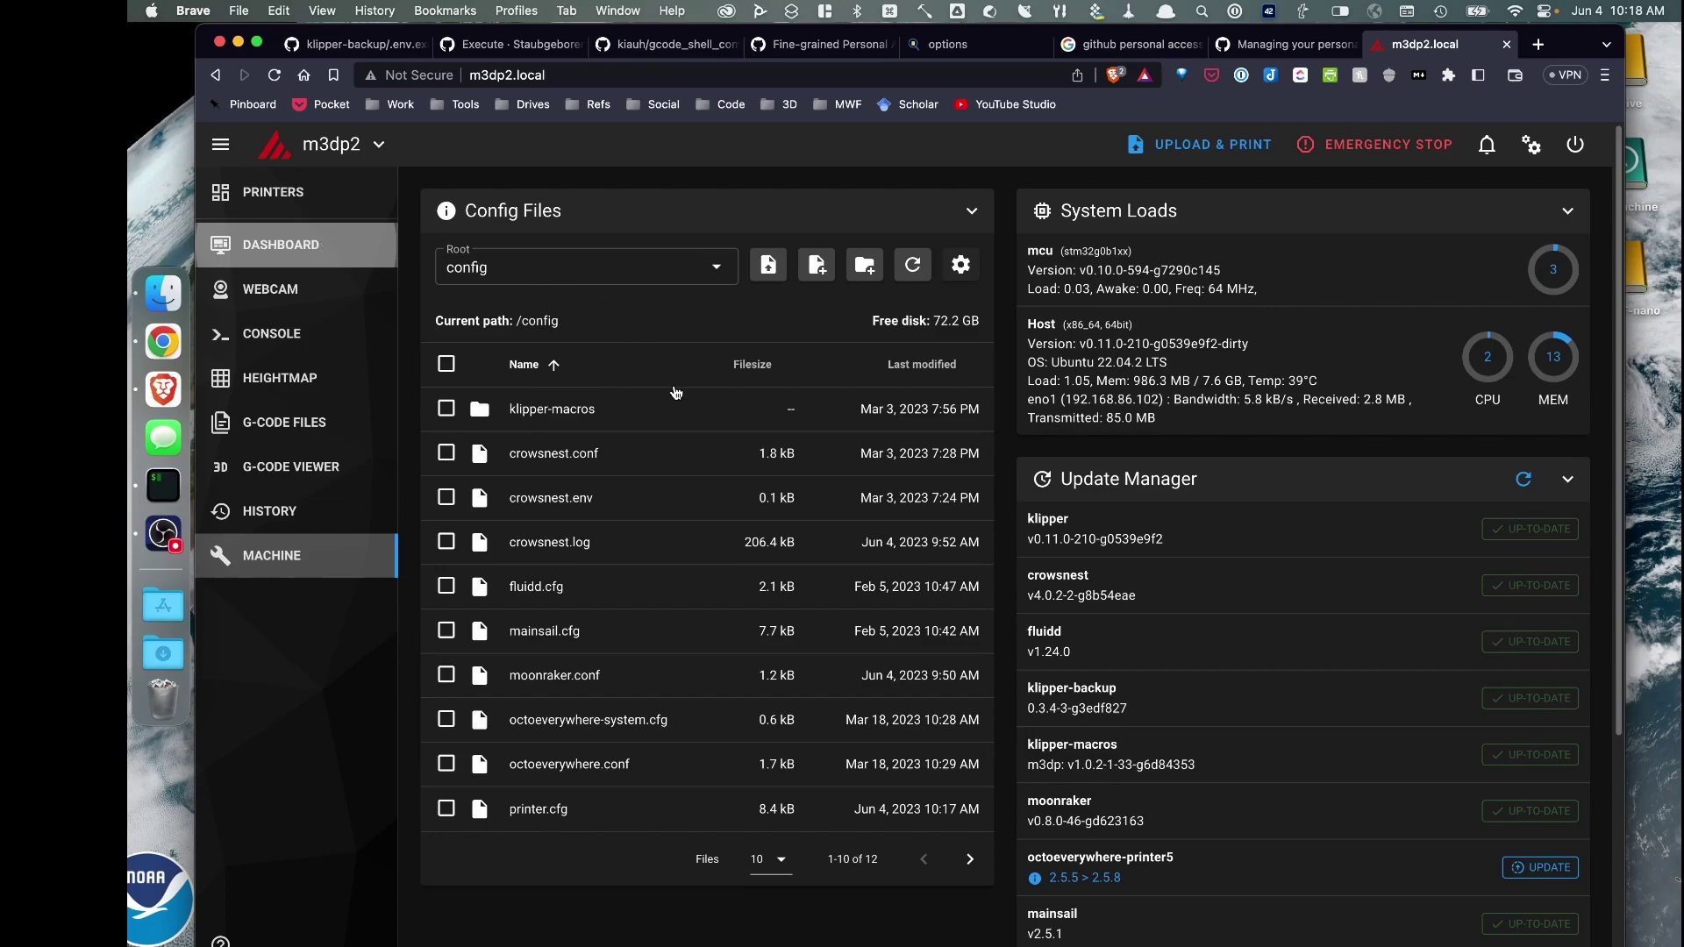
pyautogui.scroll(-10, 702, 452)
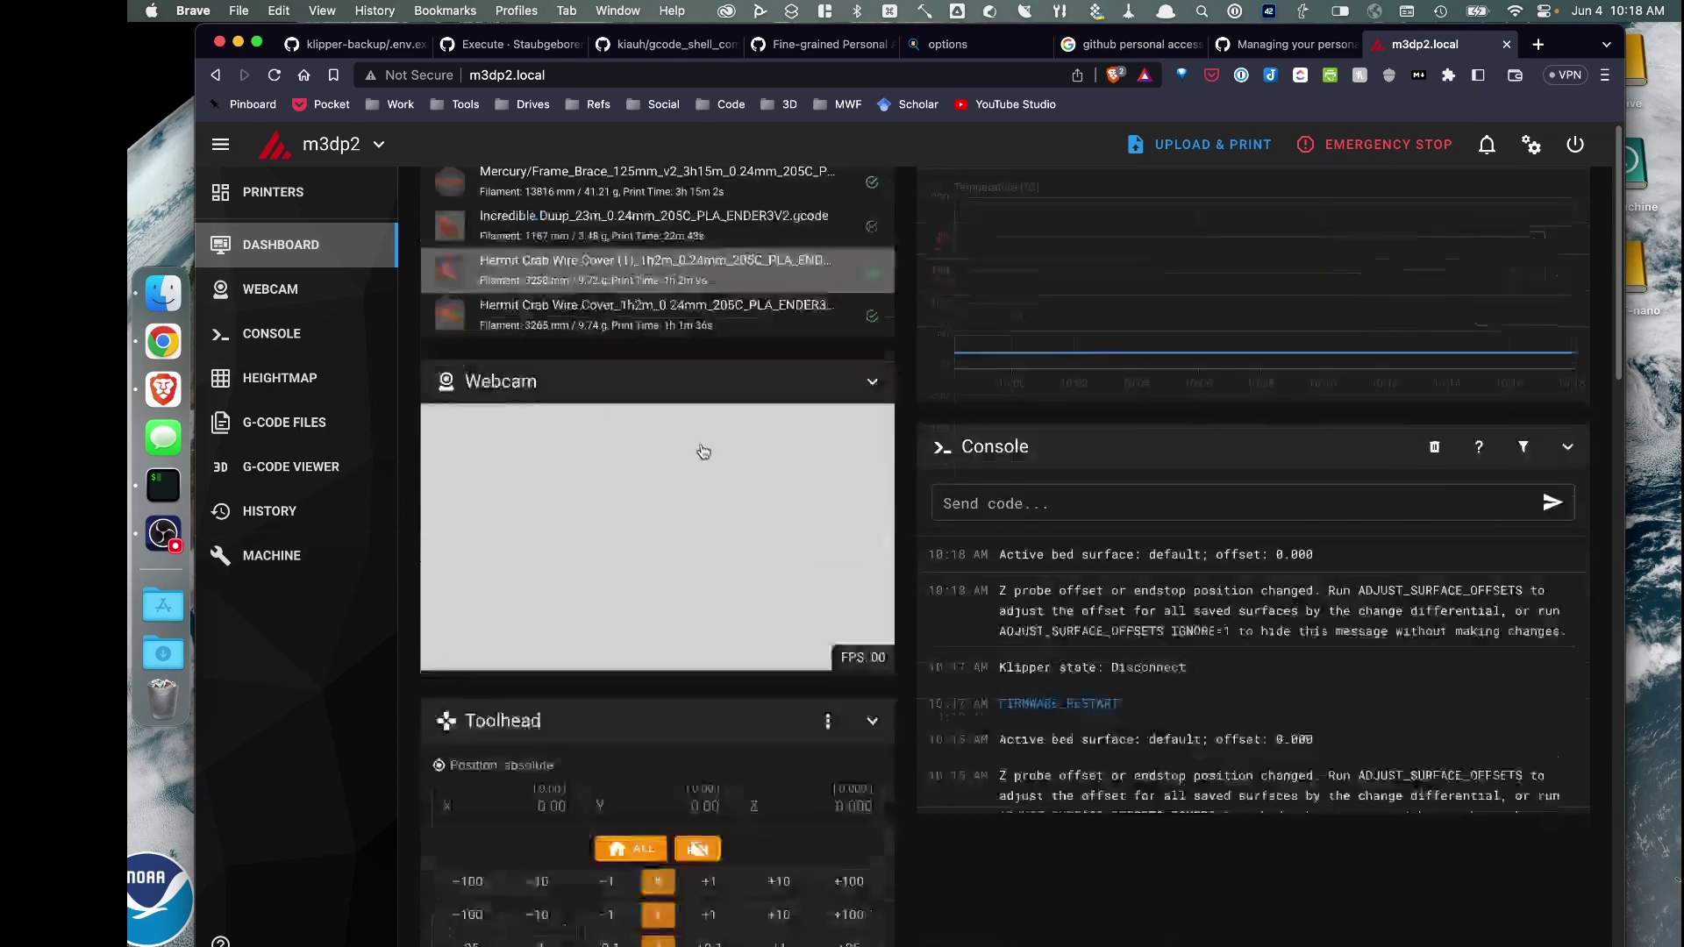
pyautogui.scroll(-8, 711, 471)
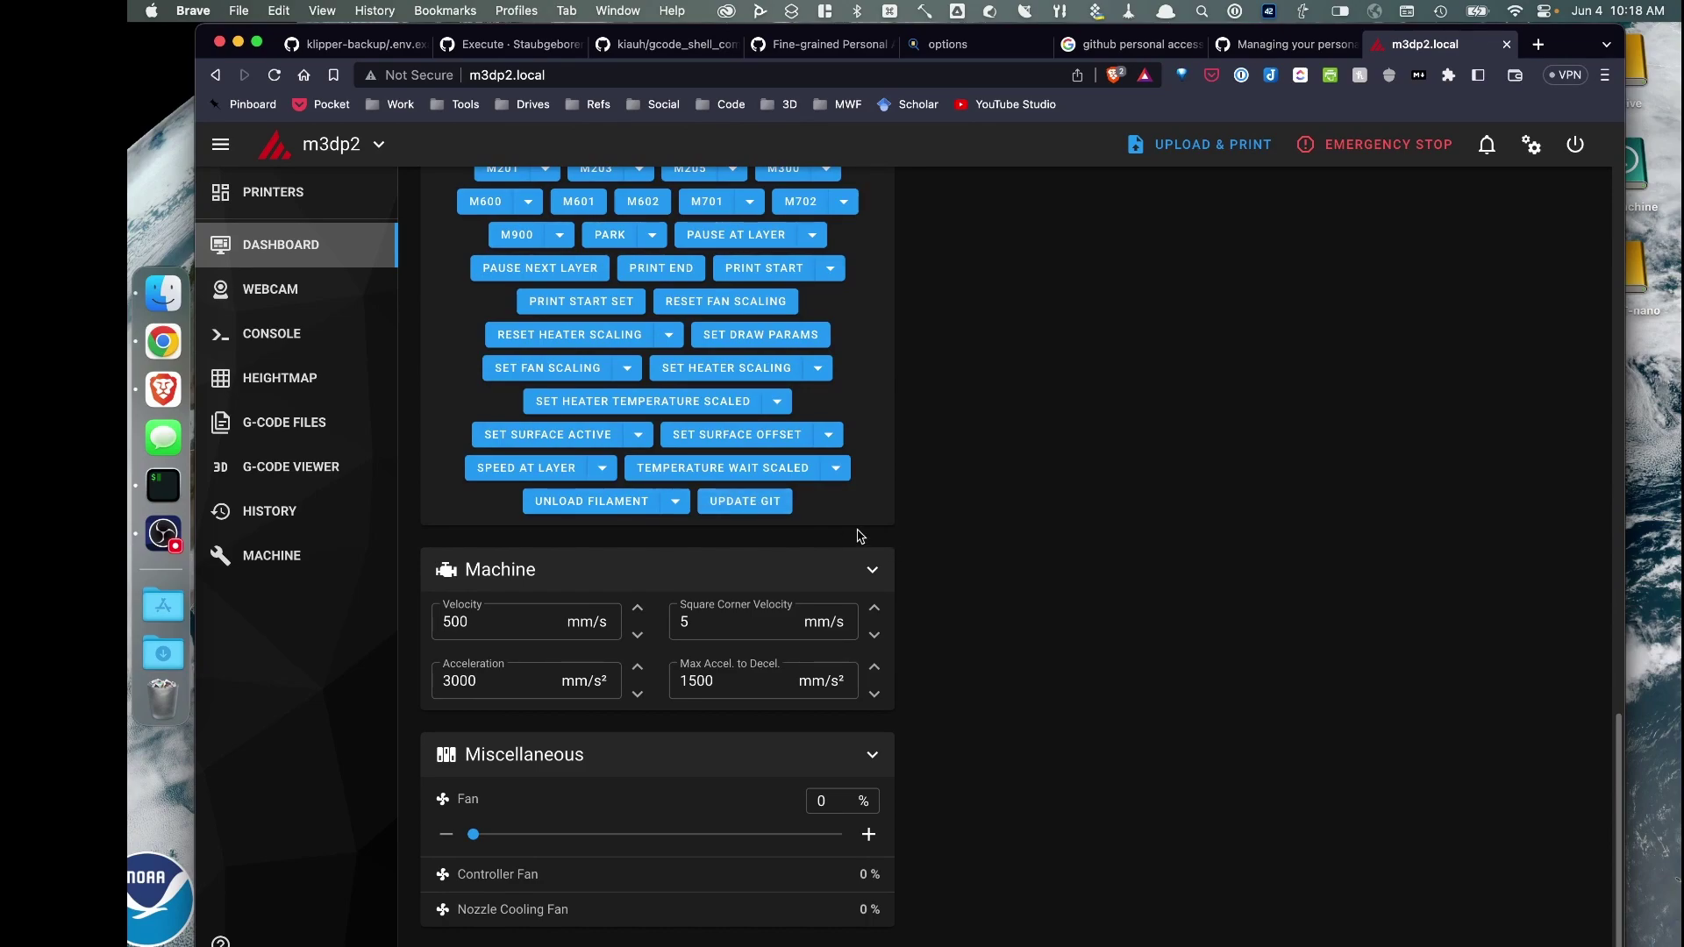
pyautogui.click(748, 503)
pyautogui.scroll(12, 1071, 576)
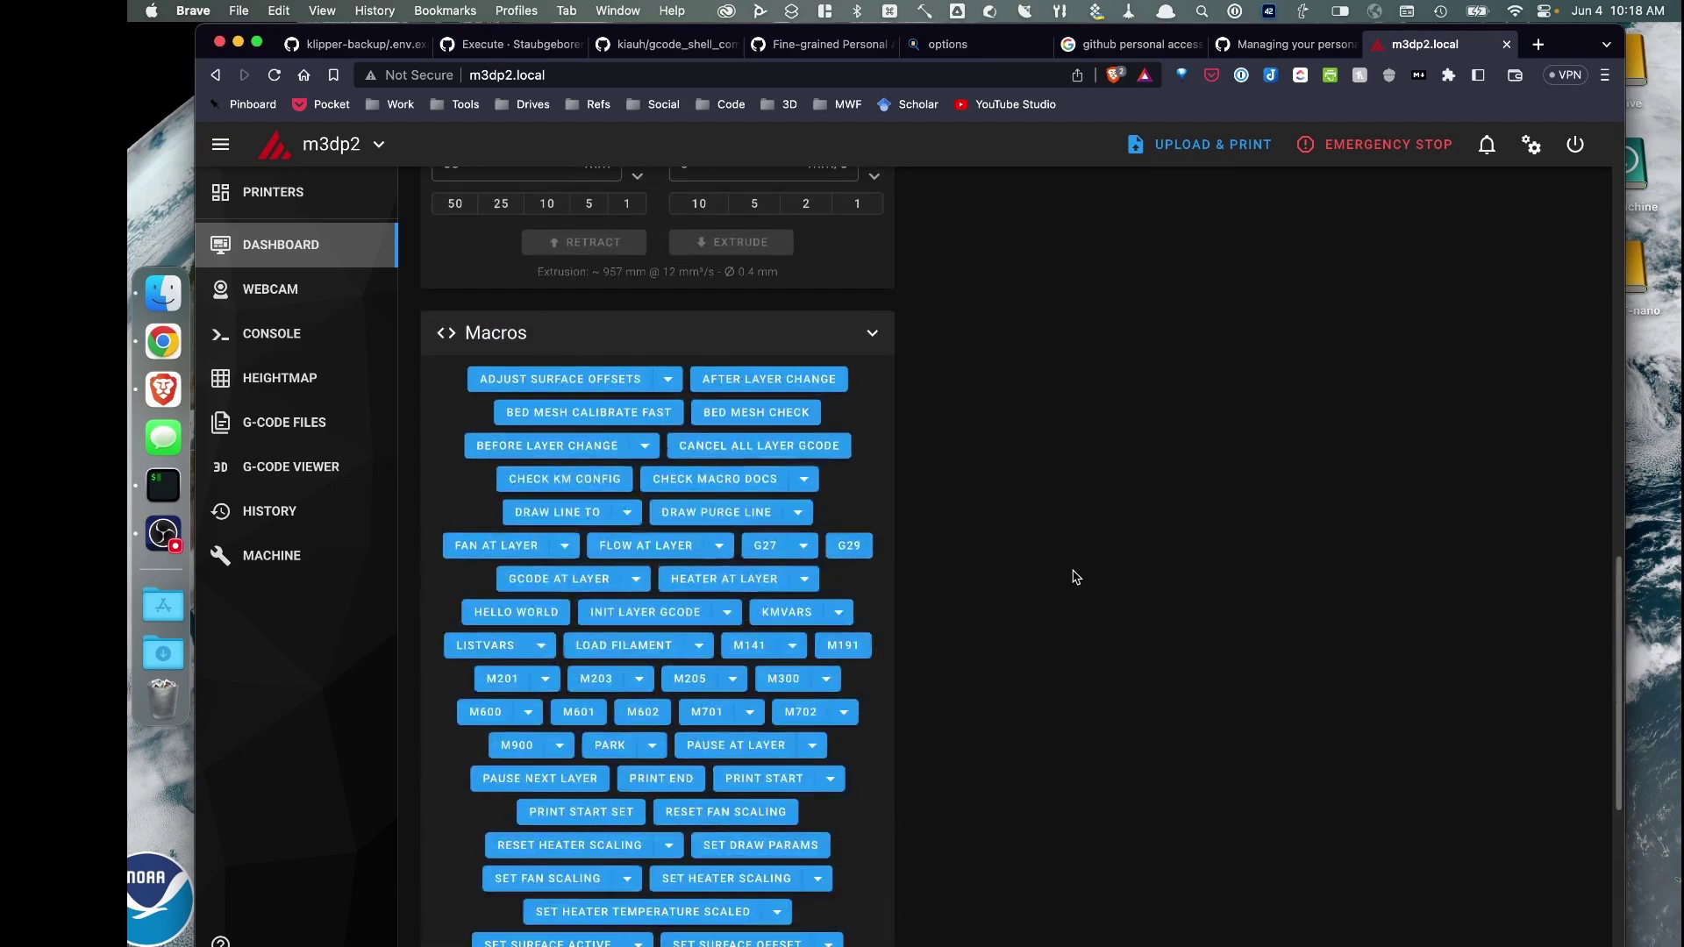
pyautogui.moveTo(1007, 525); pyautogui.dragTo(1432, 526)
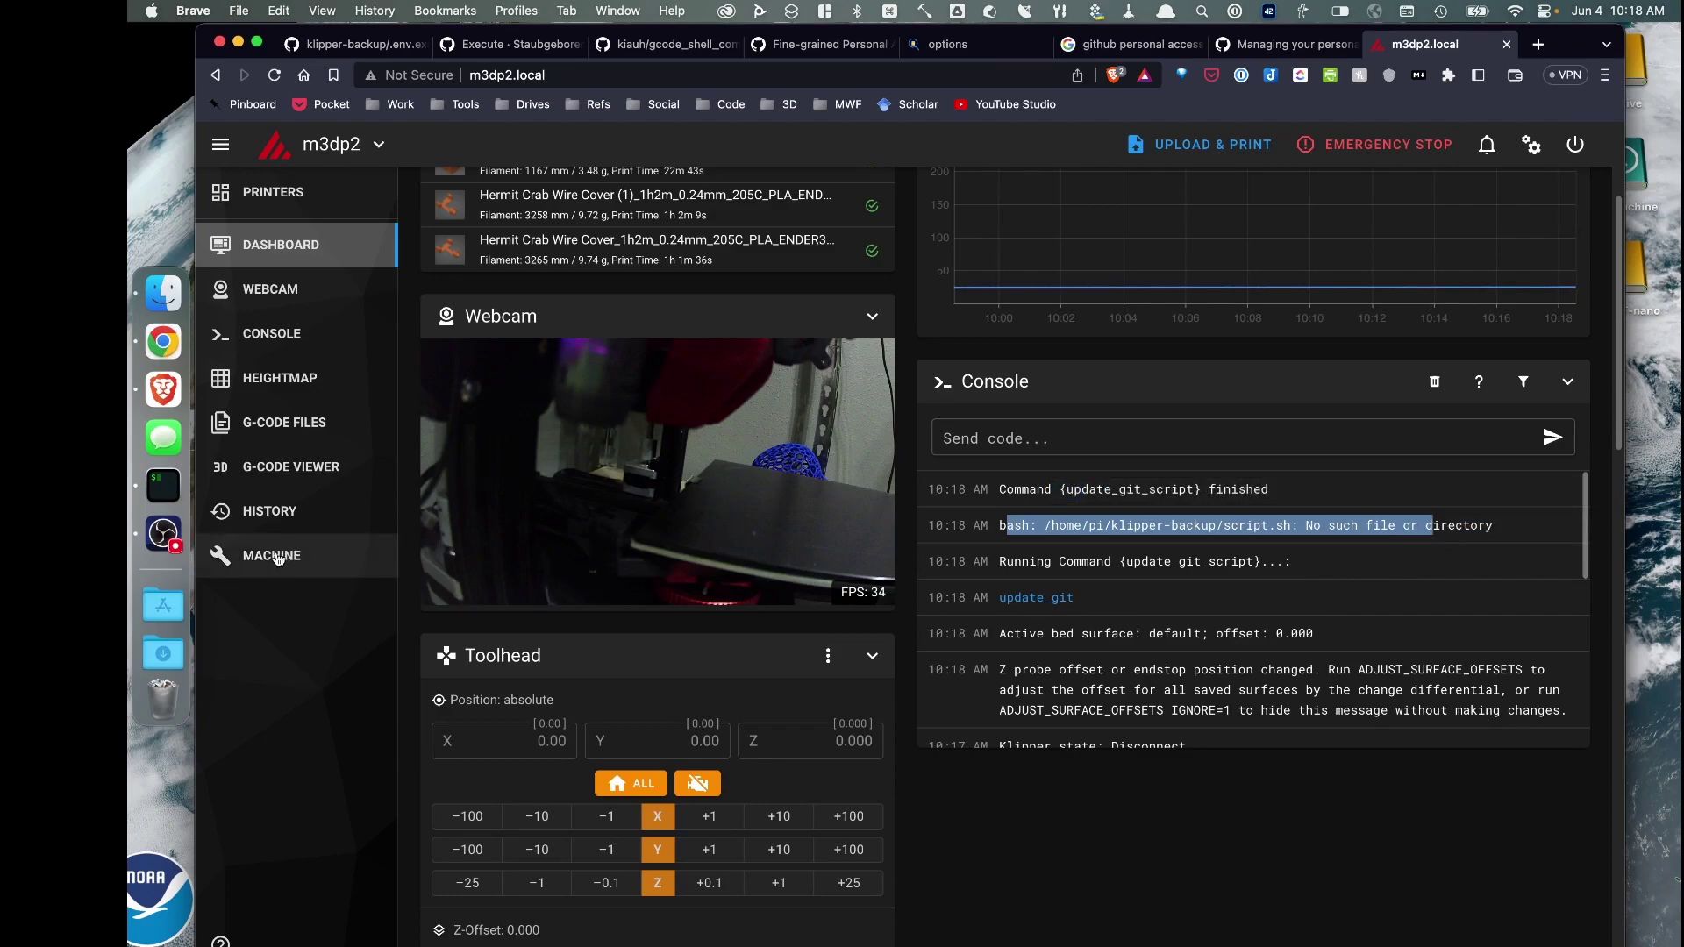
pyautogui.click(277, 558)
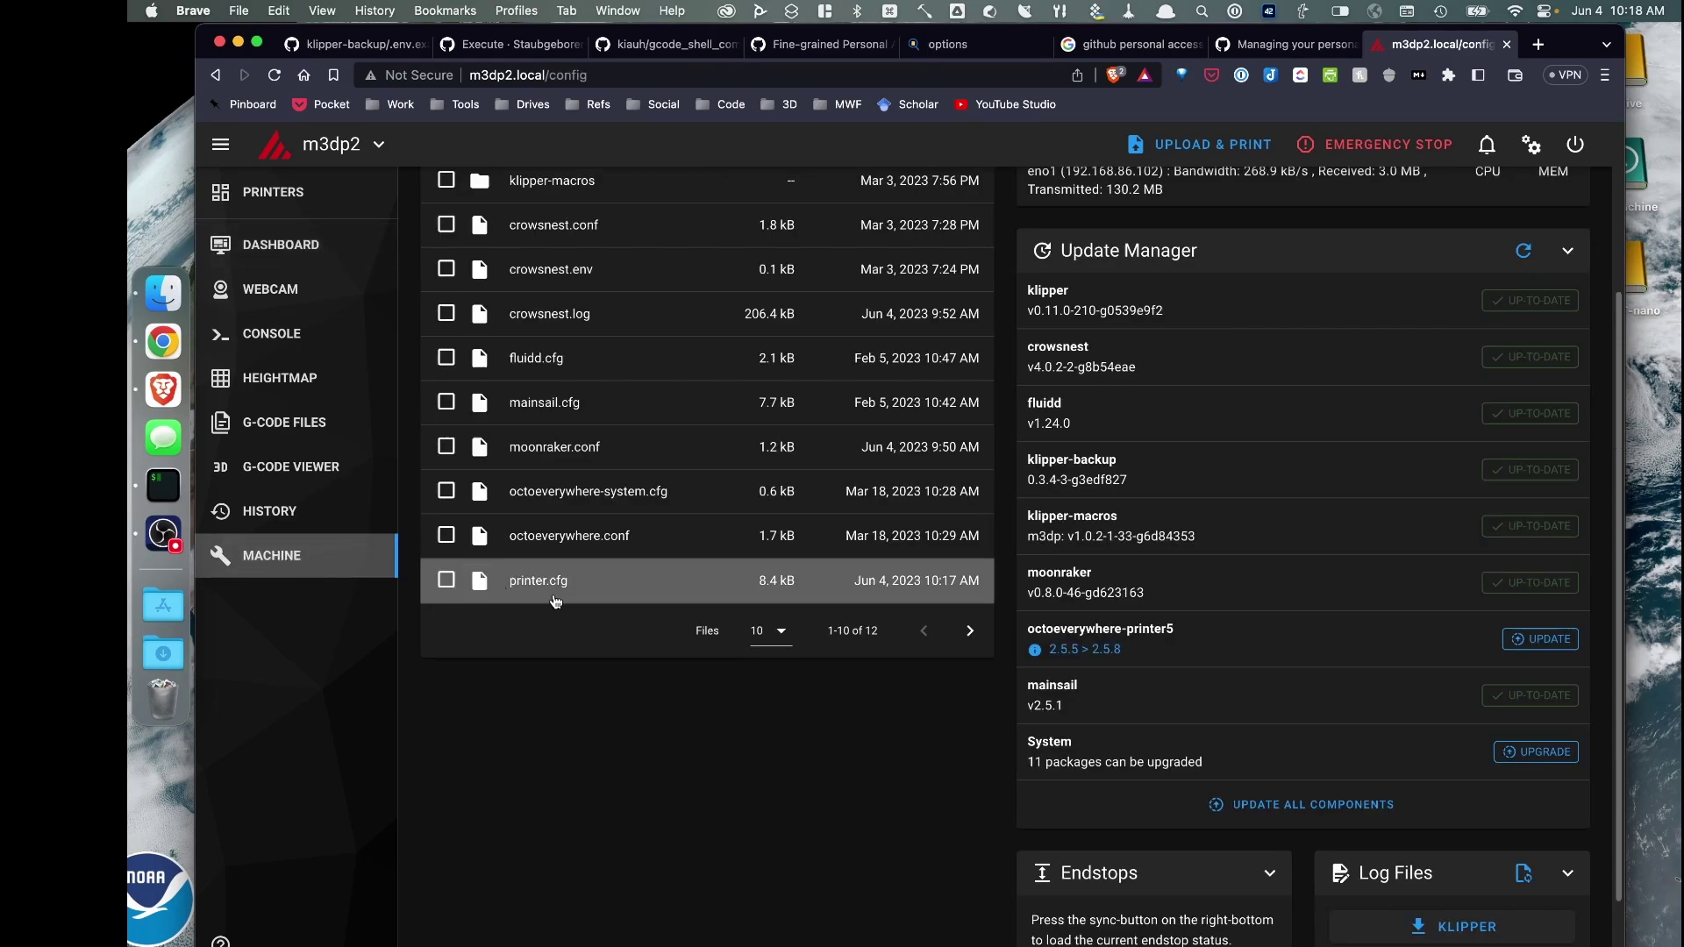
# Reopen printer.cfg and scroll to the update_git_script path on line 284
pyautogui.click(545, 586)
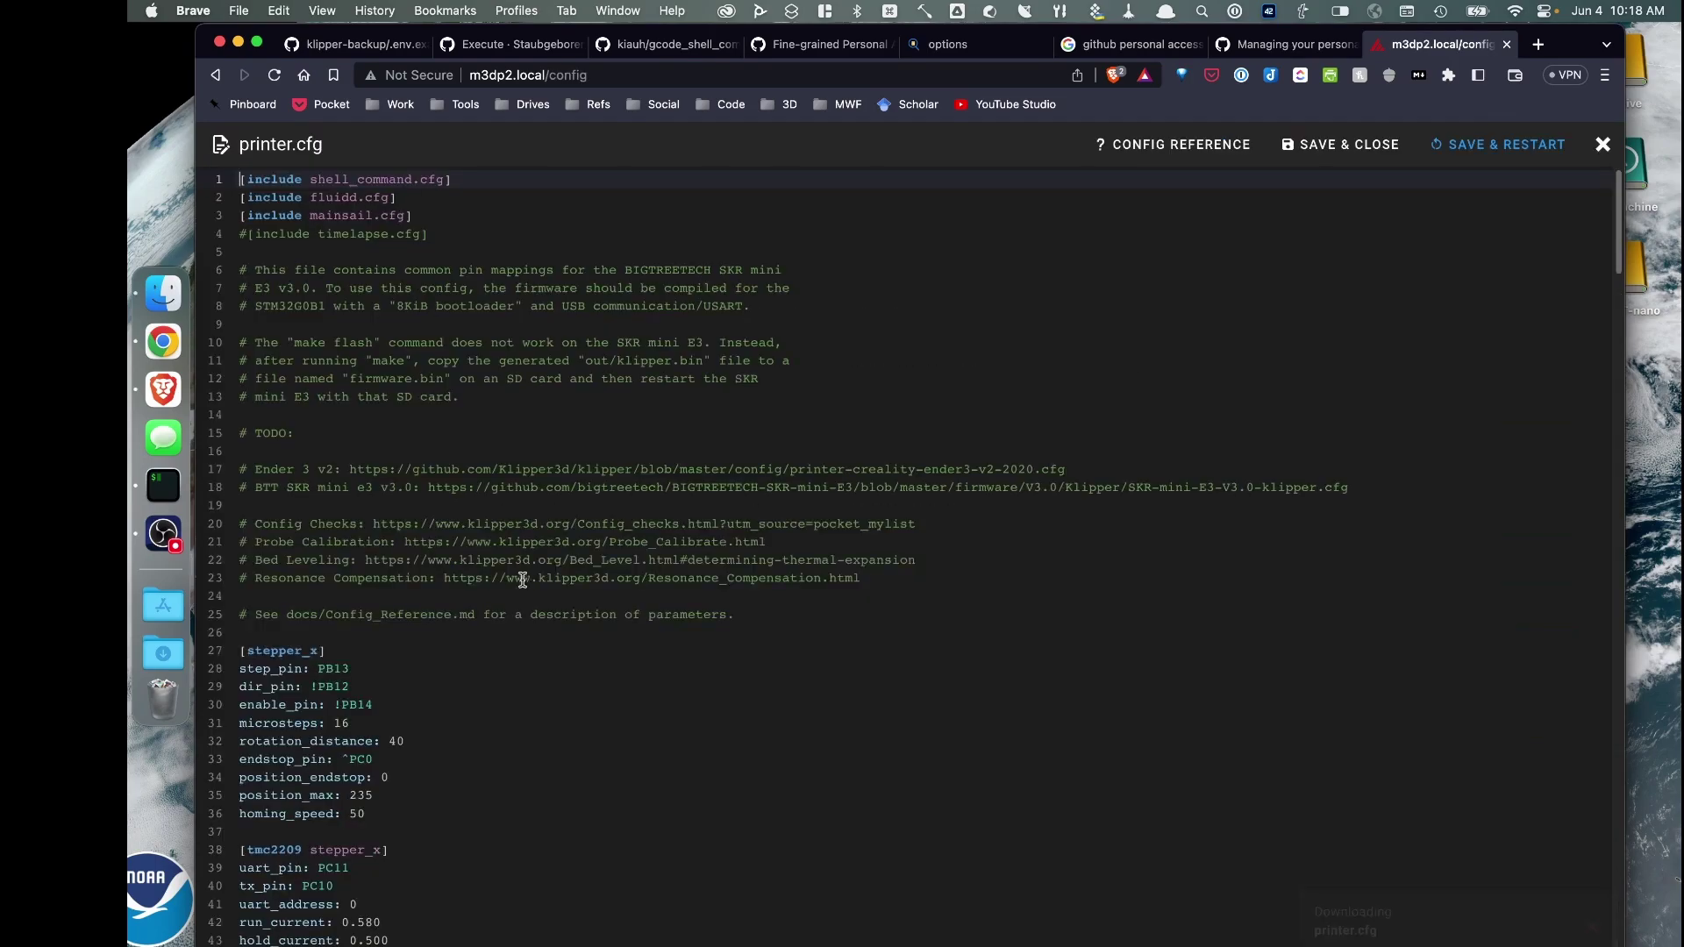
pyautogui.scroll(-20, 515, 589)
pyautogui.scroll(-10, 510, 594)
pyautogui.scroll(10, 490, 585)
pyautogui.scroll(-15, 490, 586)
pyautogui.scroll(-10, 477, 570)
pyautogui.scroll(2, 476, 568)
# Change the path to /home/<username>/printer5_data/klipper-backup/script.sh, then save and restart
pyautogui.click(413, 308)
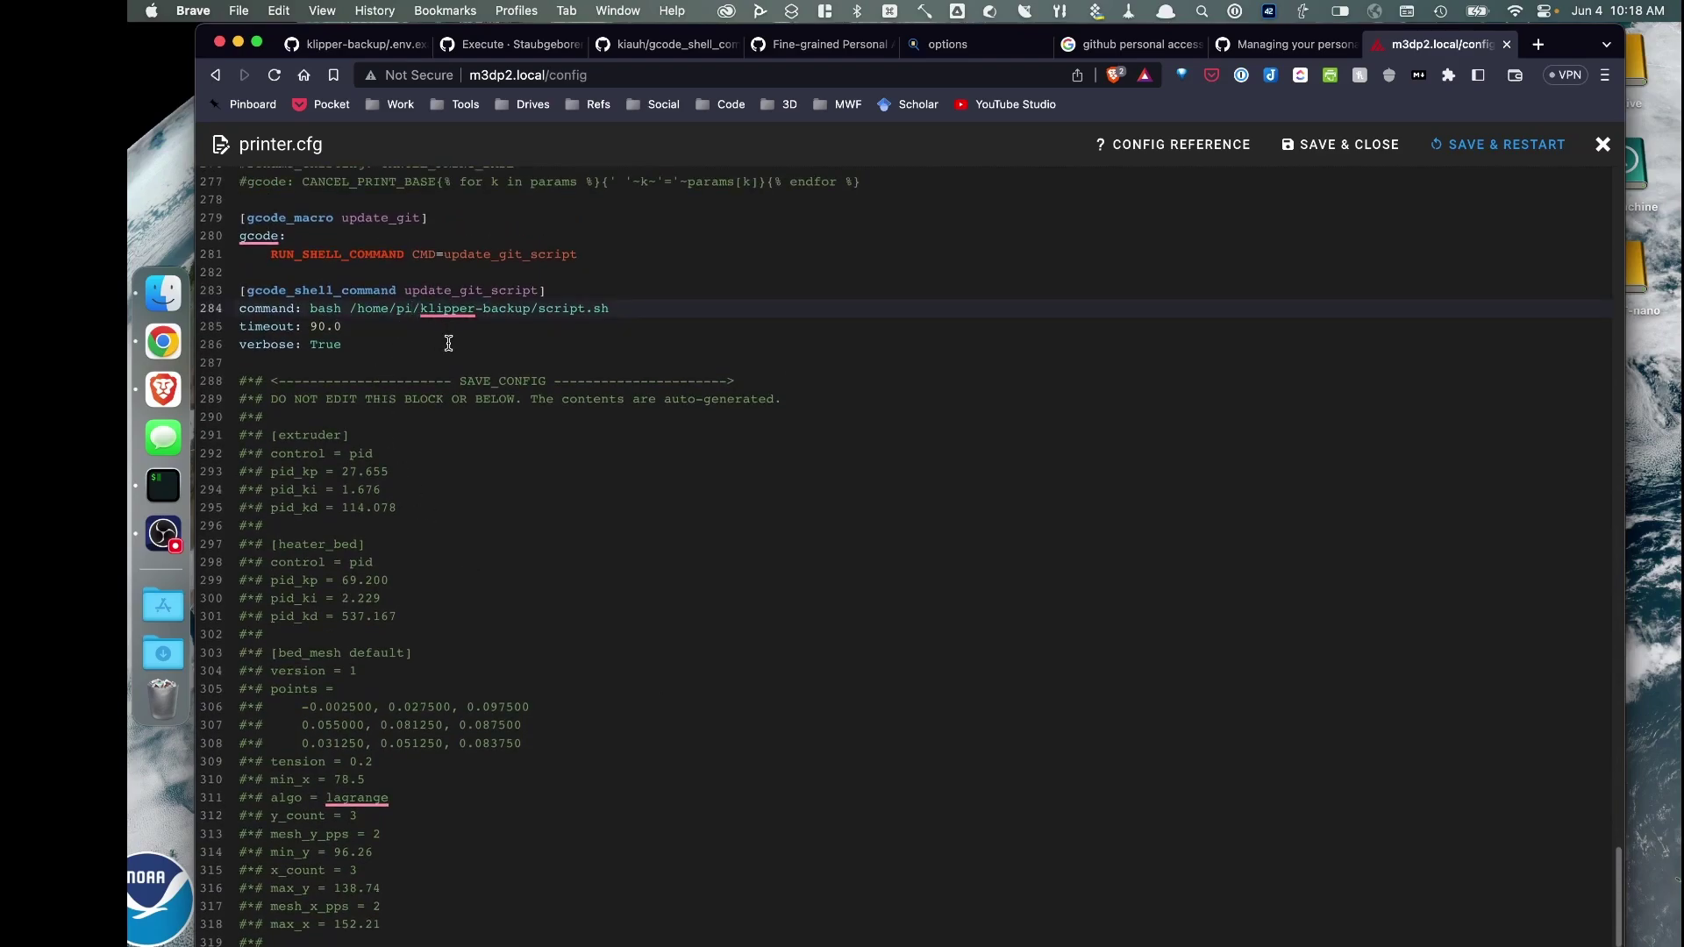
pyautogui.press('BackSpace')
pyautogui.press('BackSpace')
pyautogui.write('wilsonm')
pyautogui.moveTo(465, 308)
pyautogui.click(459, 308)
pyautogui.write('printer5_data')
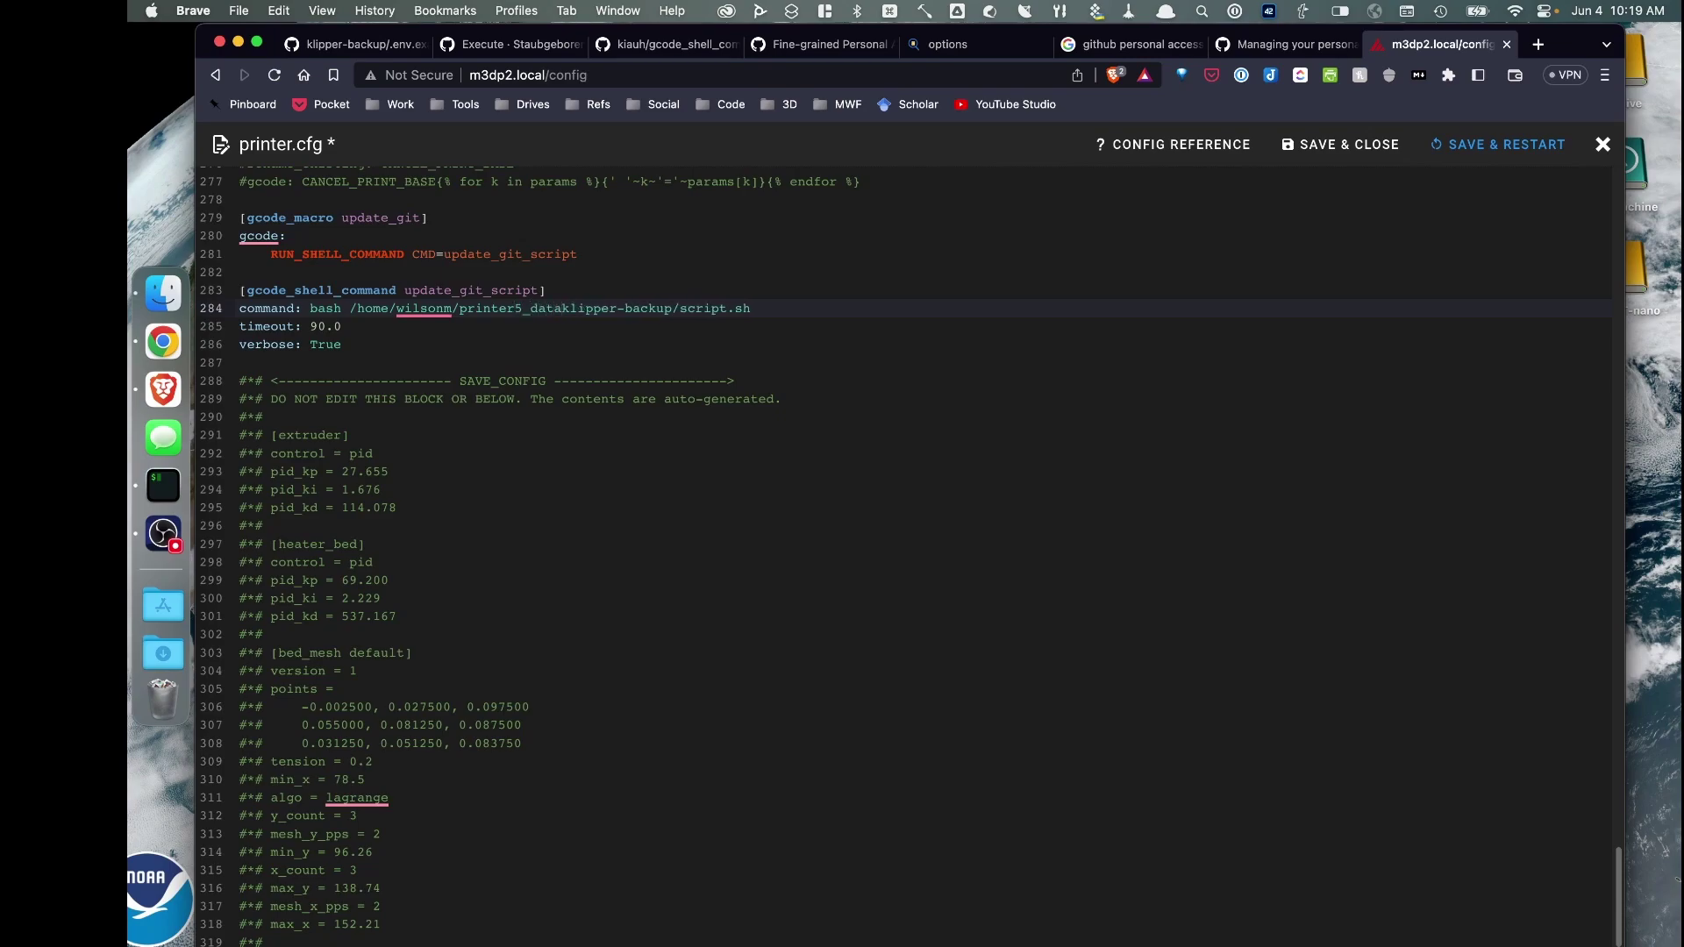
pyautogui.write('/')
pyautogui.click(1505, 143)
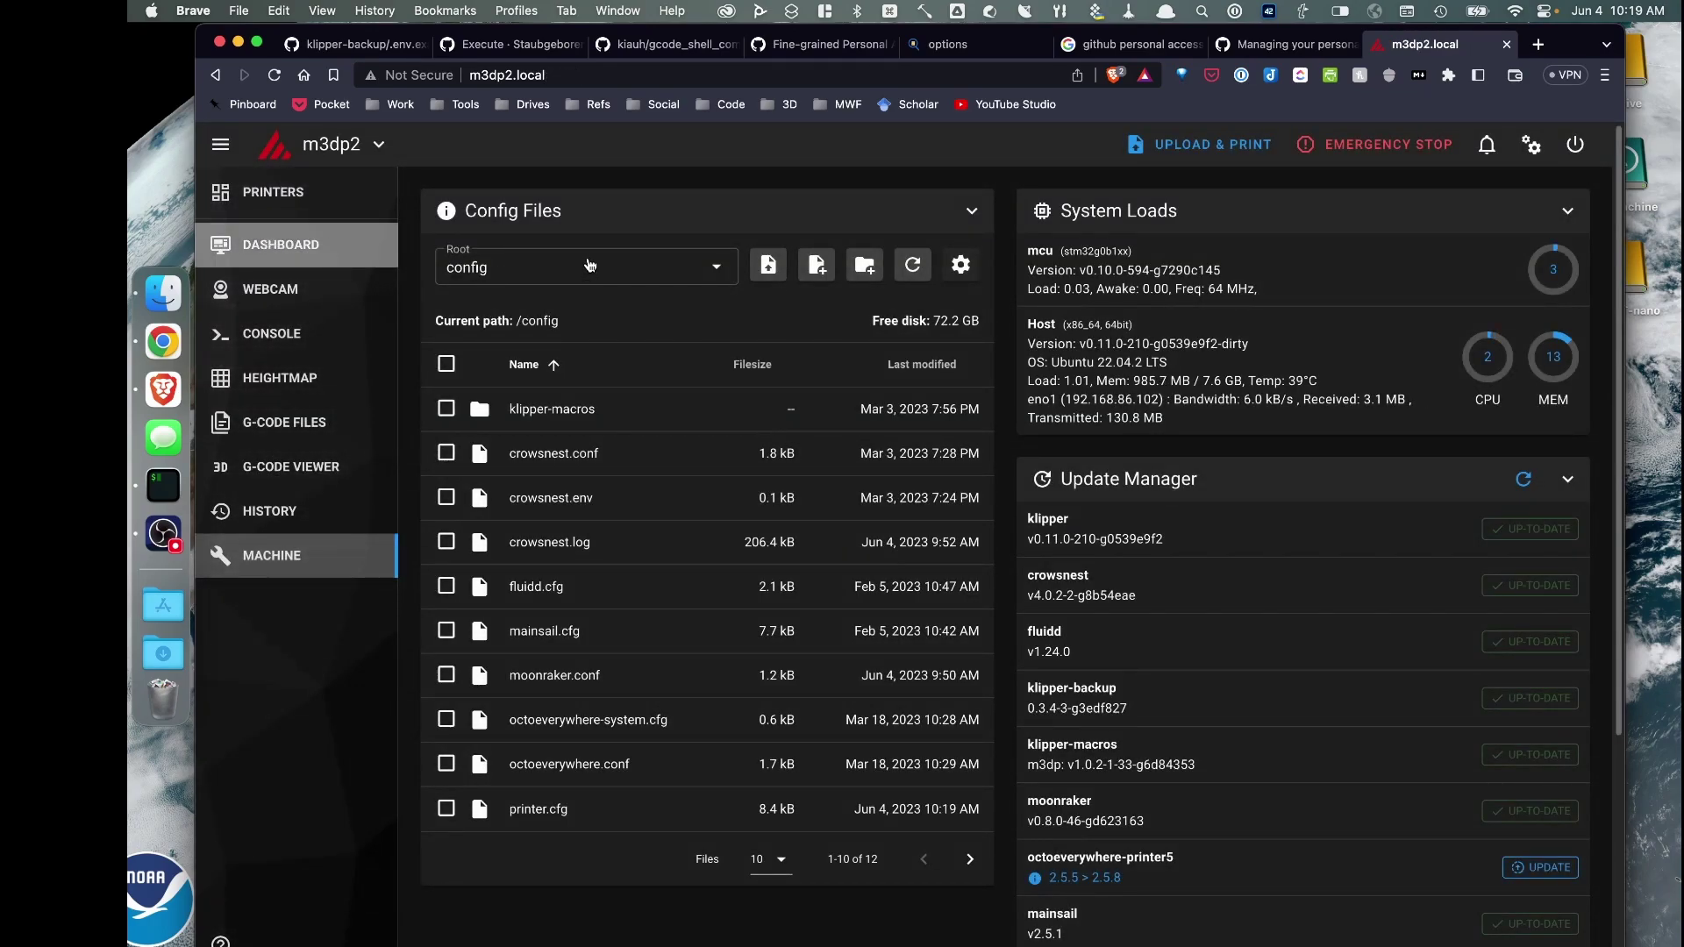
# Rerun the UPDATE GIT macro to push configs to the ender3v2-klipper repository
pyautogui.scroll(-15, 733, 325)
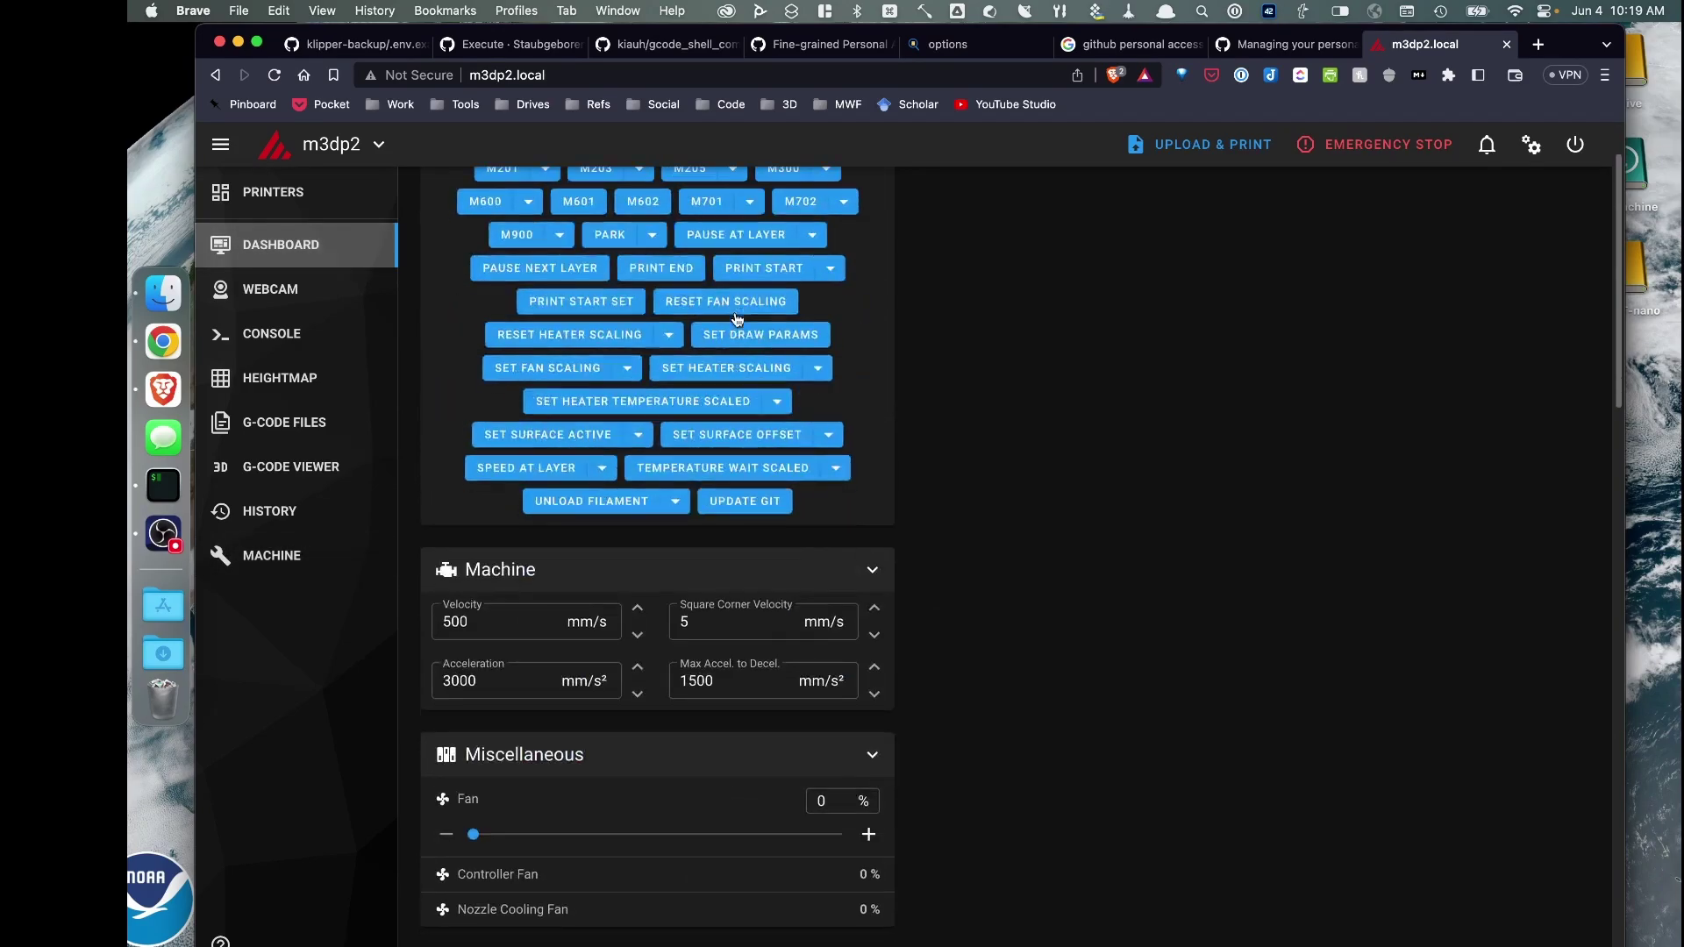
pyautogui.click(746, 502)
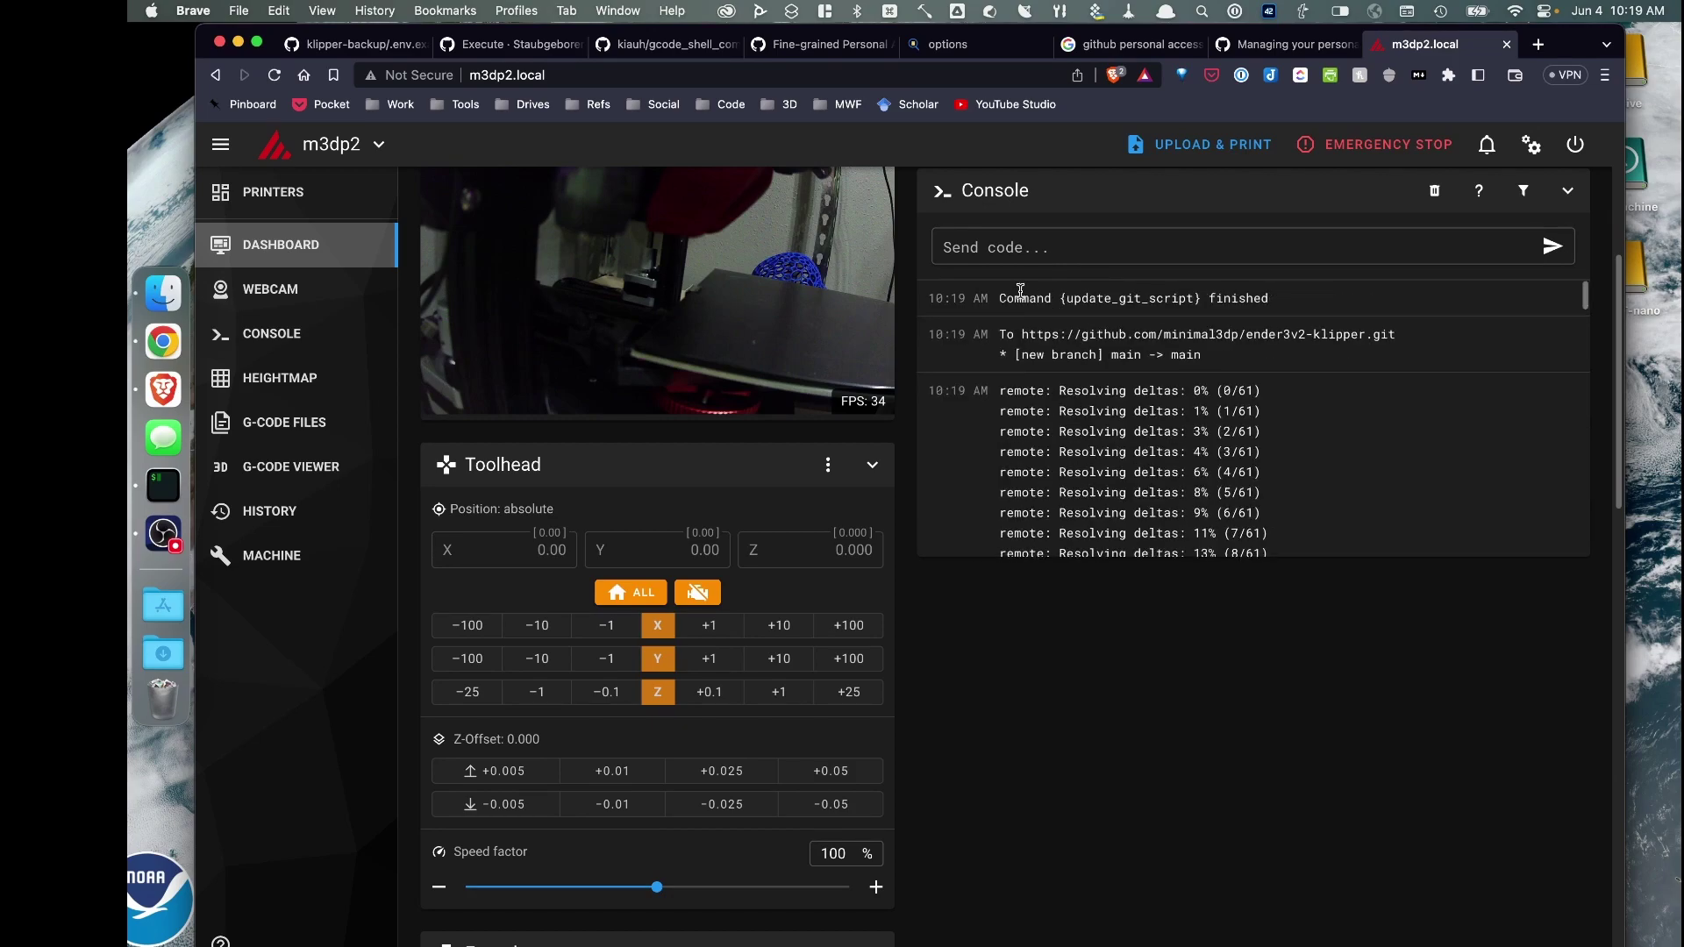
# Go from the tokens page to your repositories and open the backed-up ender3v2-klipper folder
pyautogui.click(800, 42)
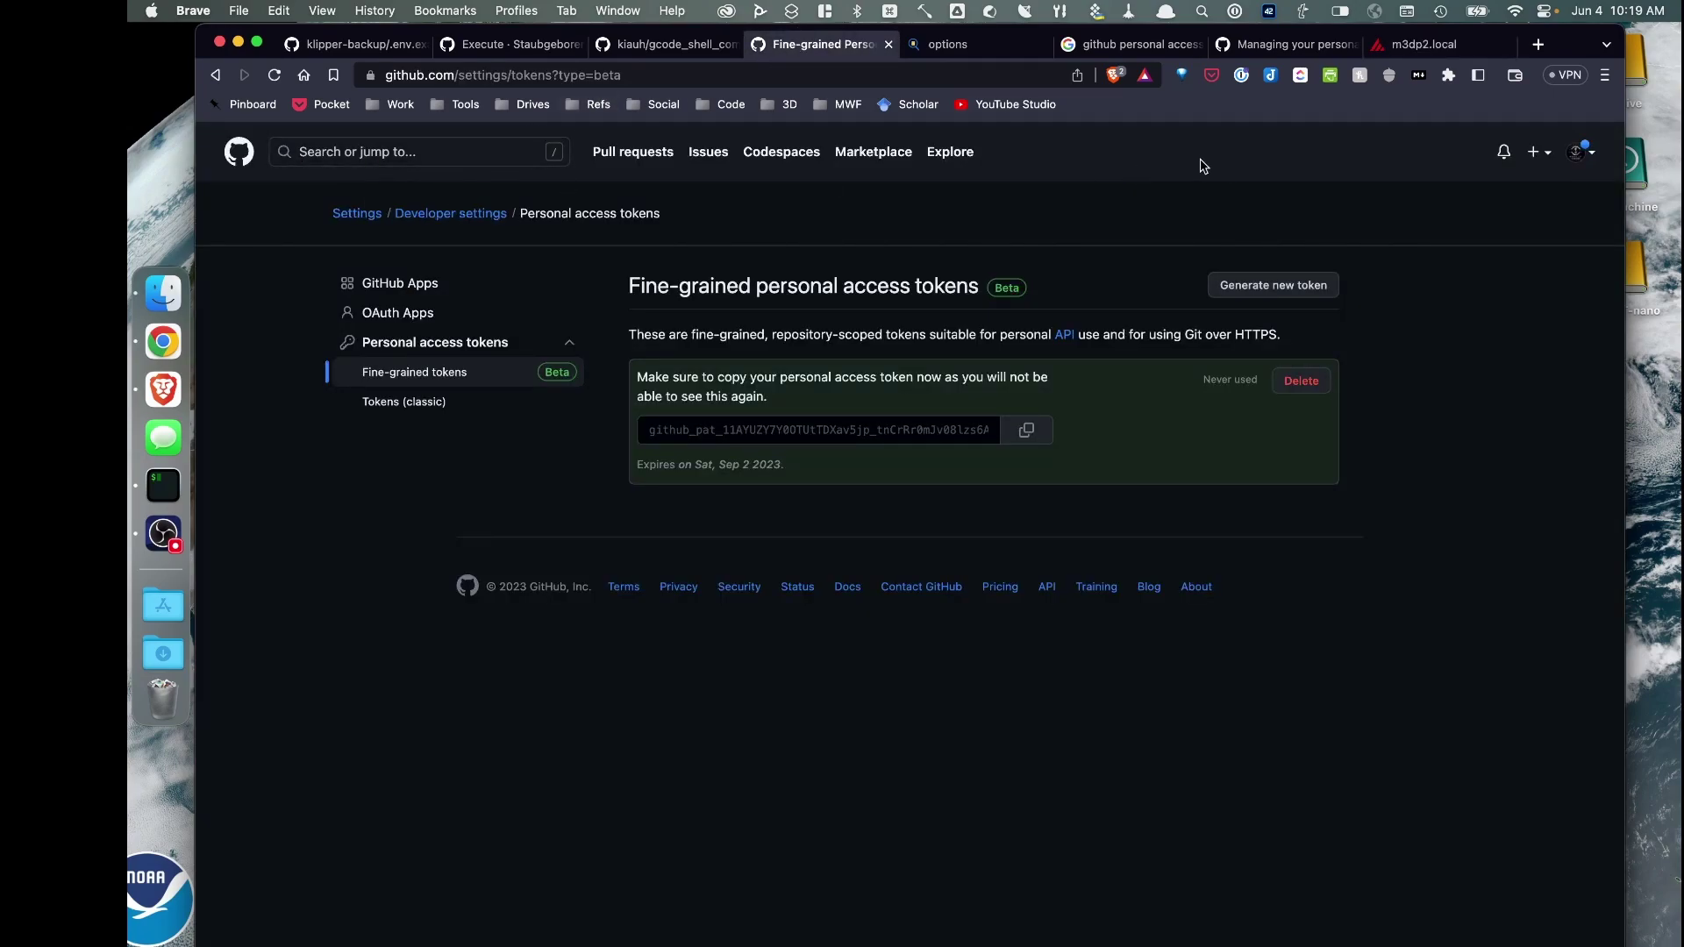
pyautogui.click(1579, 152)
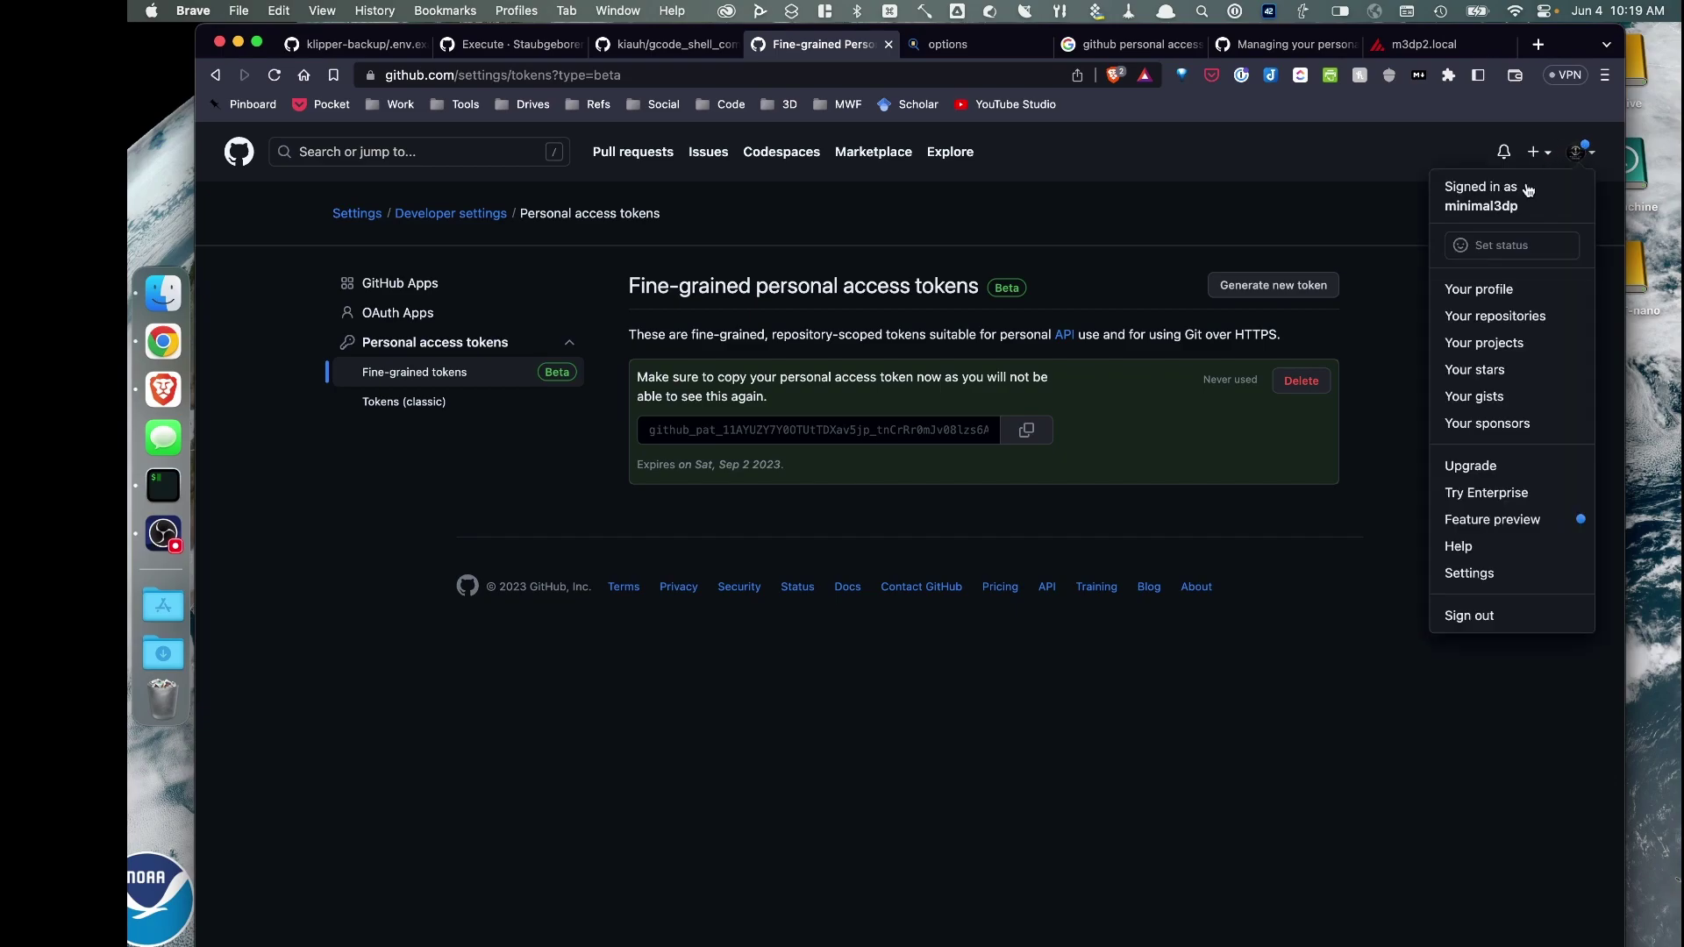
pyautogui.click(1500, 315)
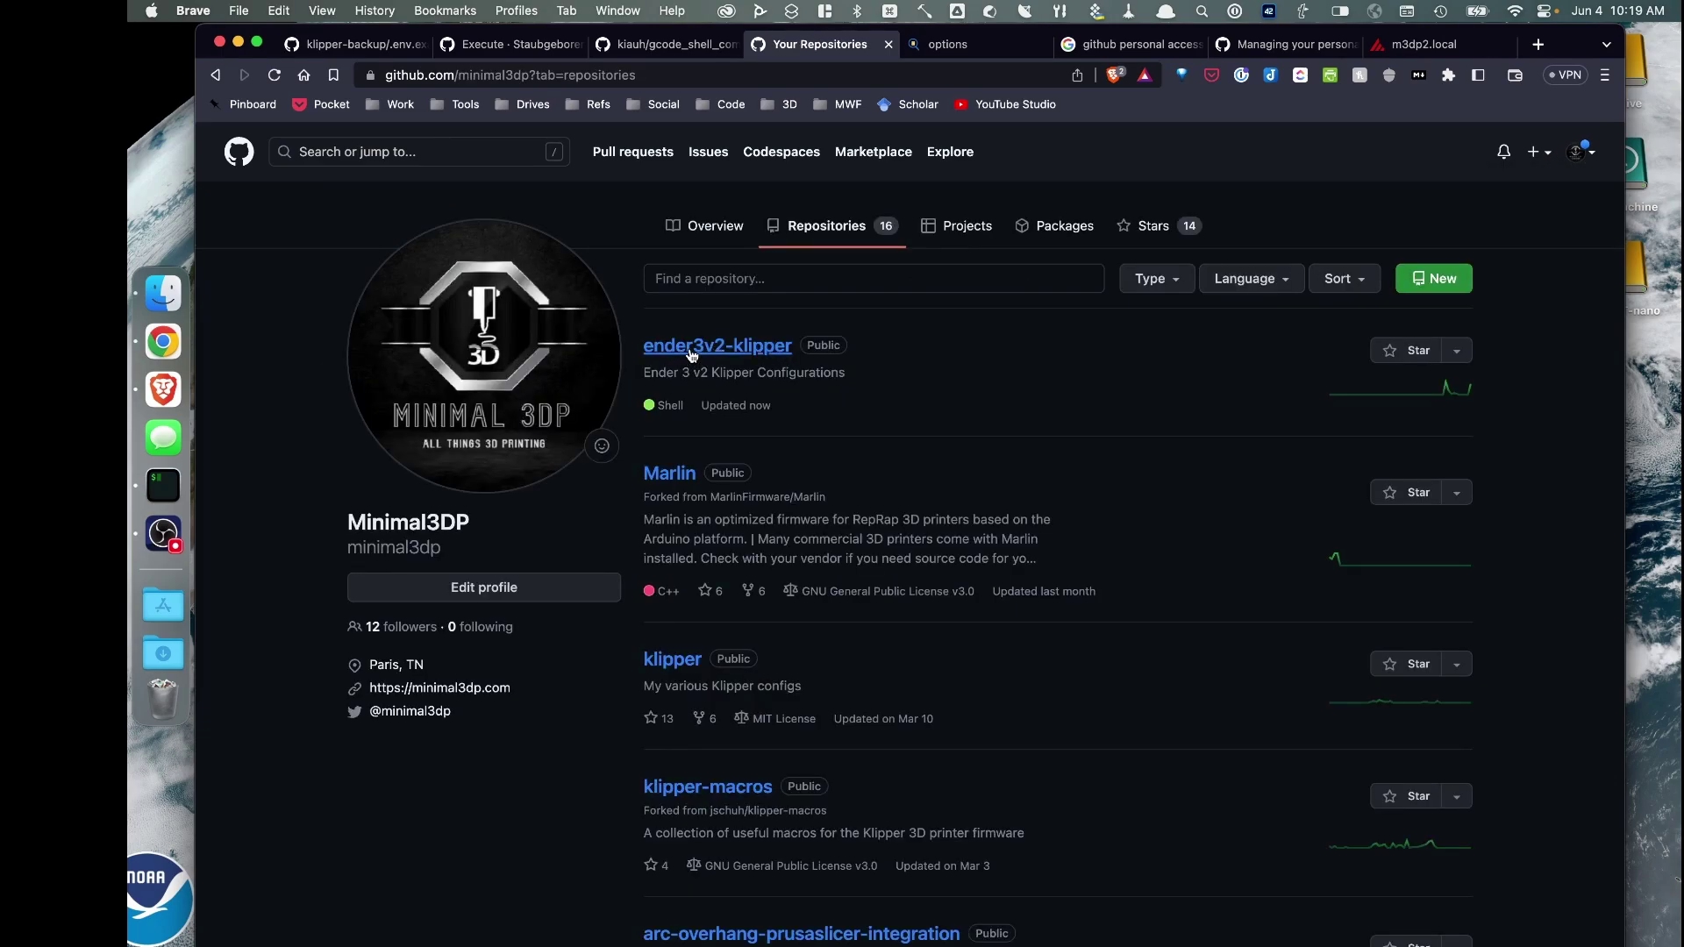
pyautogui.click(692, 351)
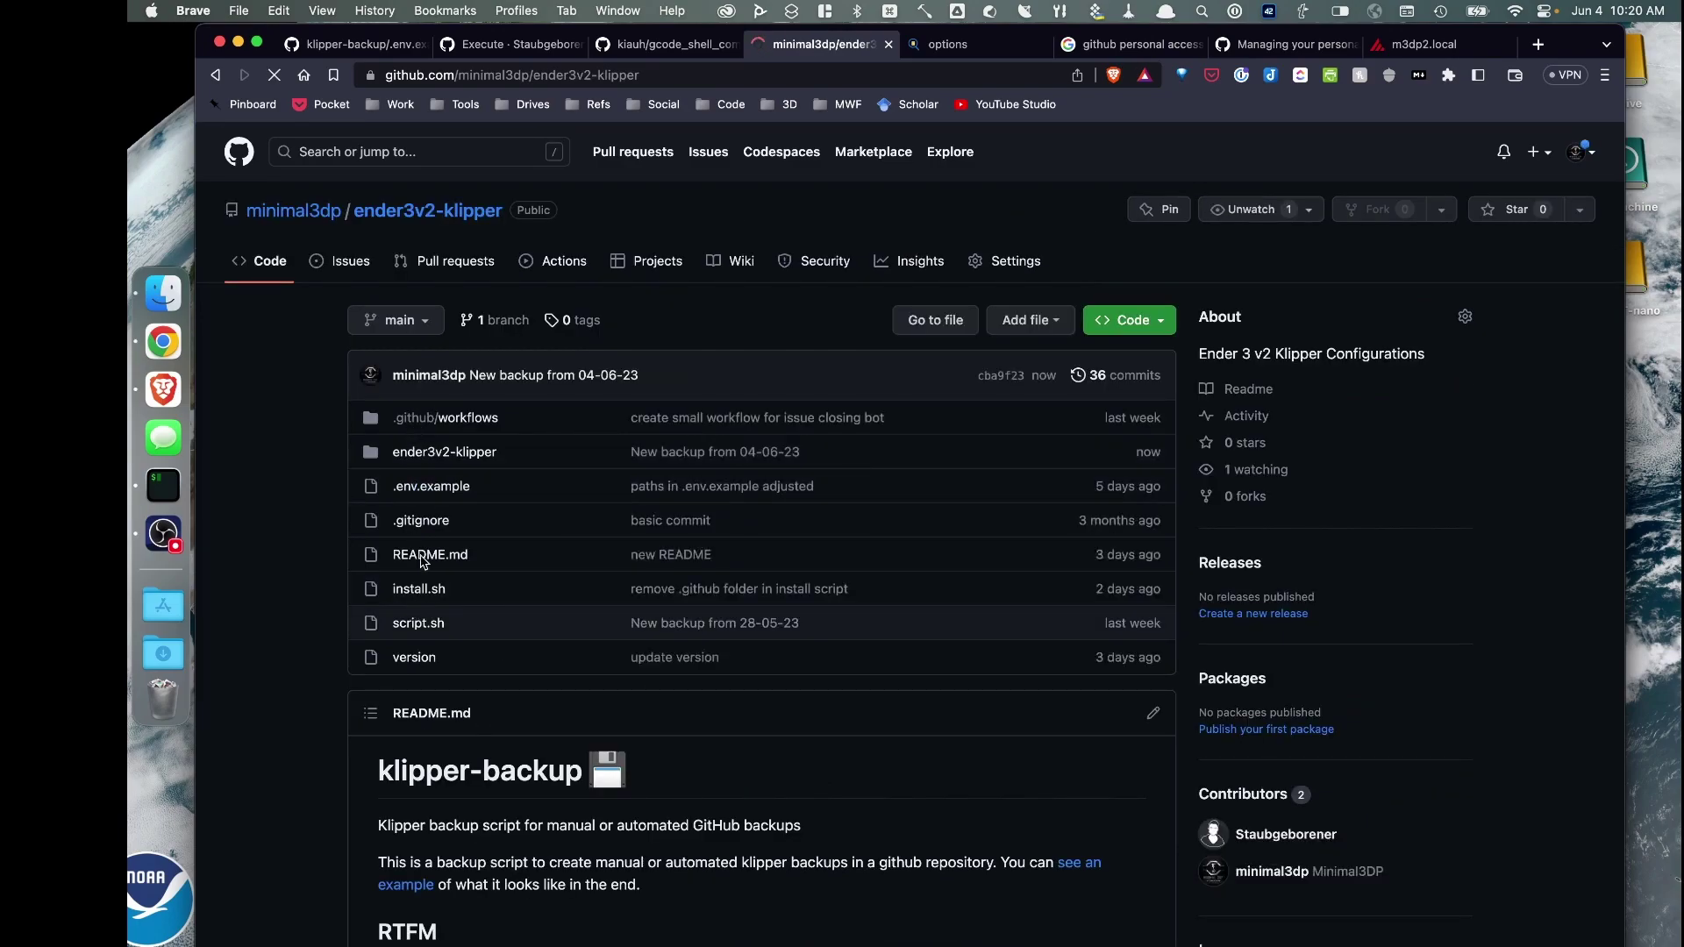
pyautogui.click(422, 458)
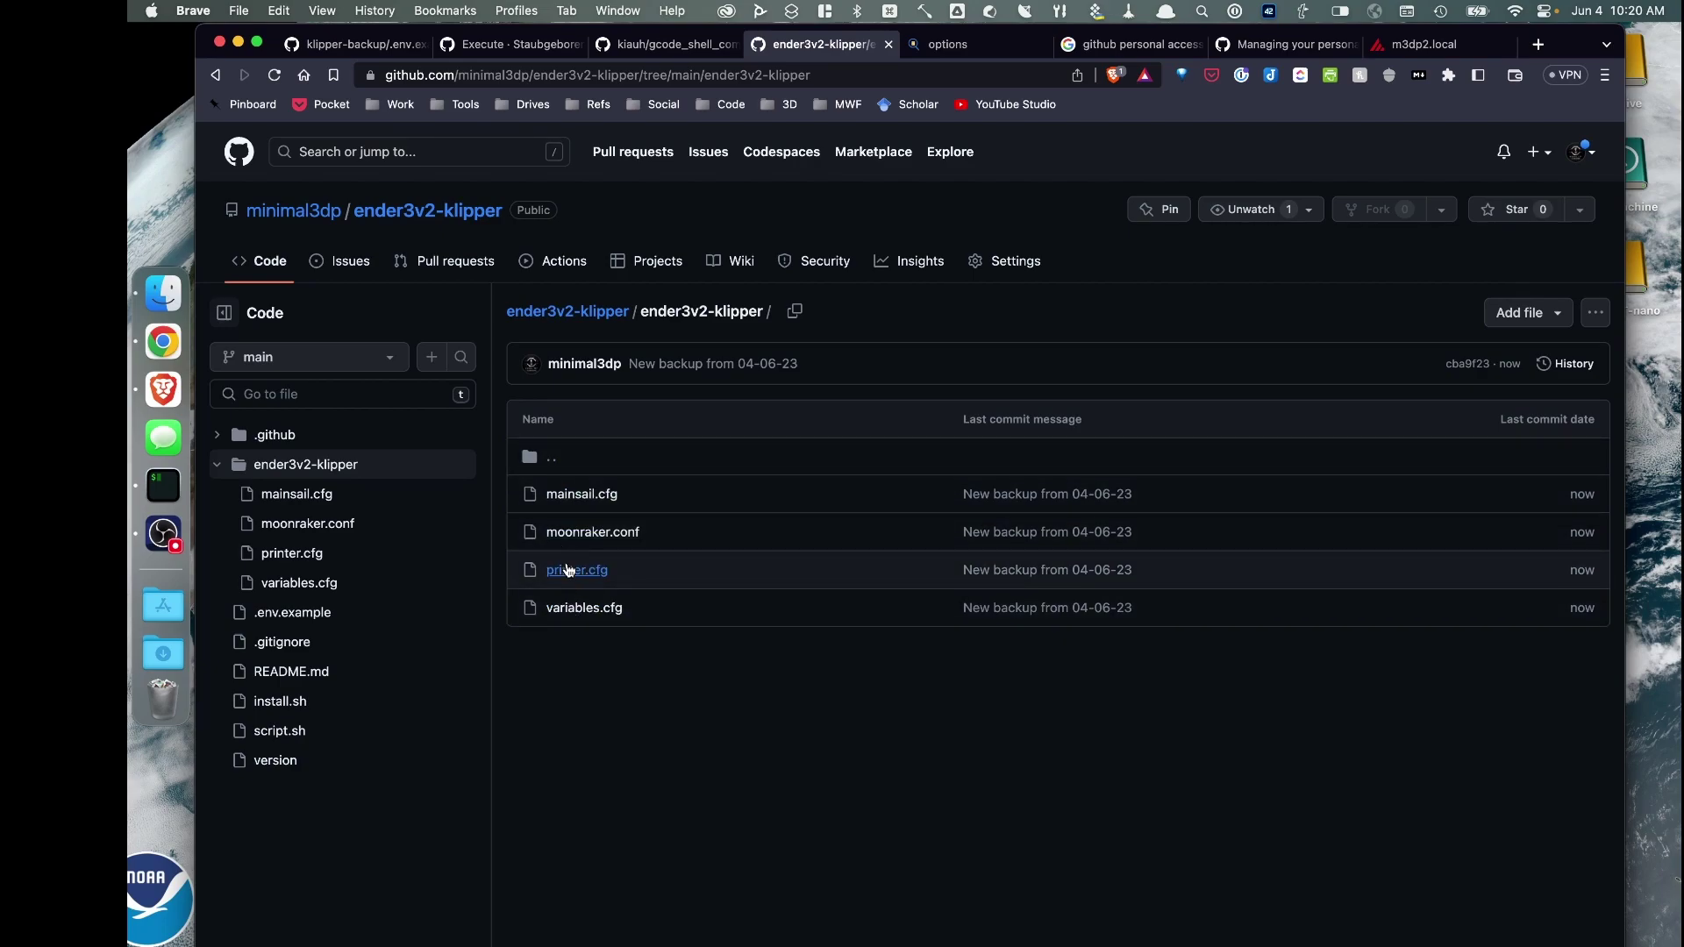
# Review the backed-up printer.cfg contents, then return to the folder and the repository root
pyautogui.click(568, 570)
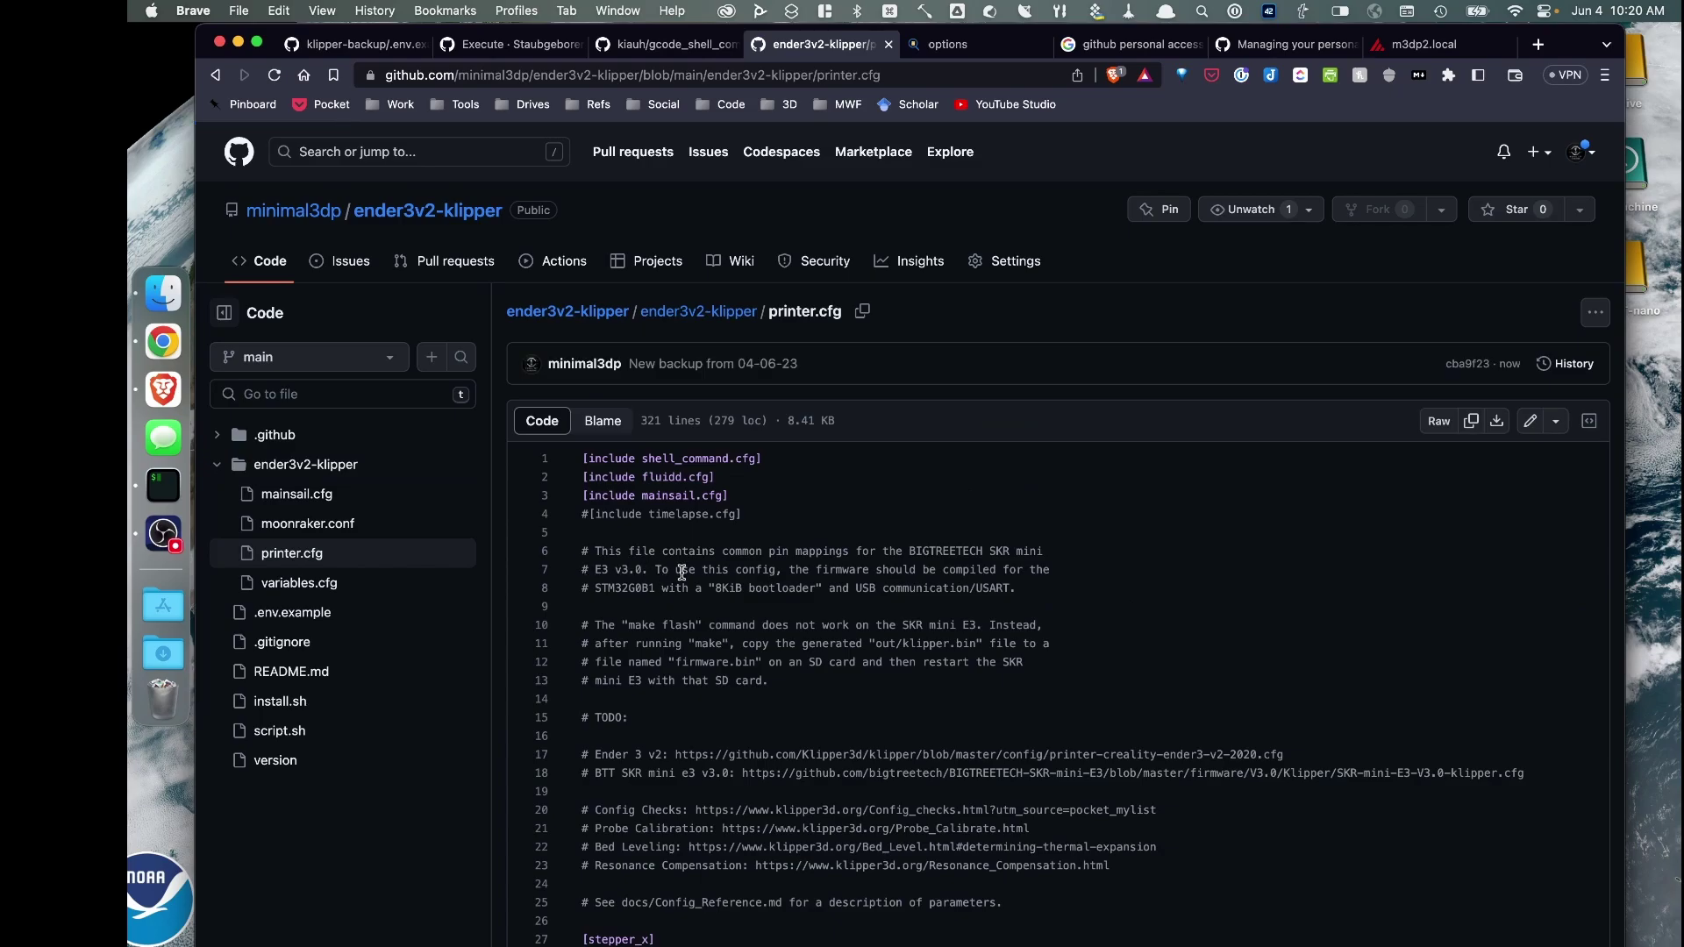
pyautogui.scroll(-10, 739, 532)
pyautogui.scroll(-20, 739, 532)
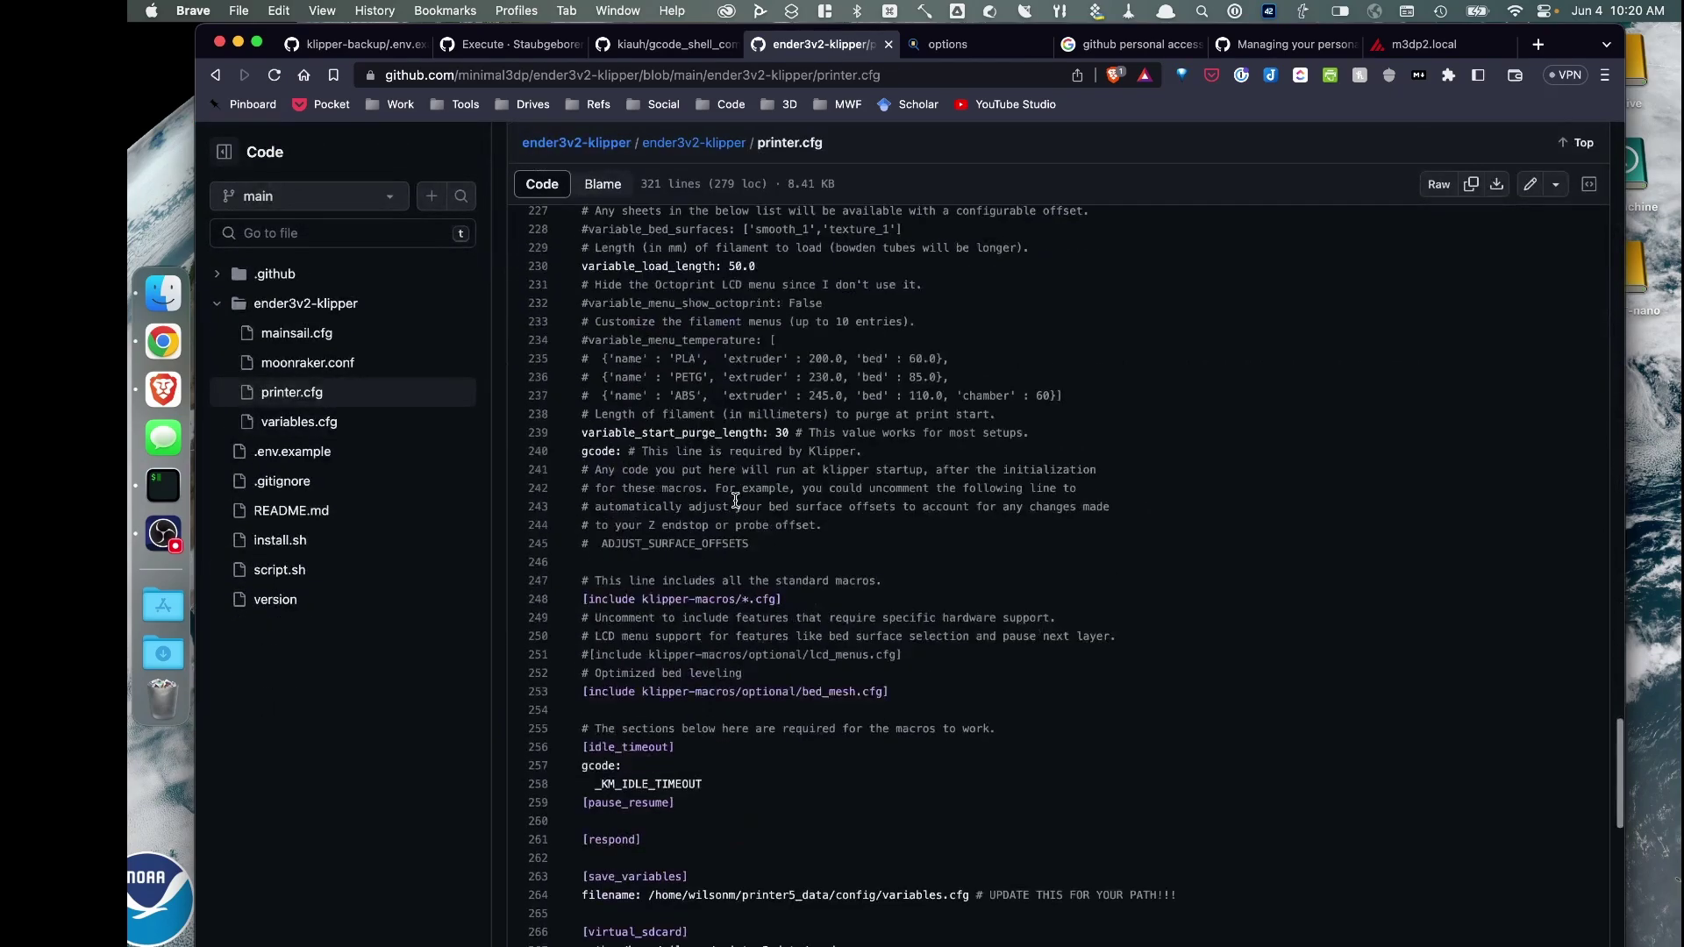
pyautogui.scroll(15, 729, 498)
pyautogui.scroll(-5, 789, 509)
pyautogui.scroll(-3, 809, 517)
pyautogui.scroll(20, 763, 483)
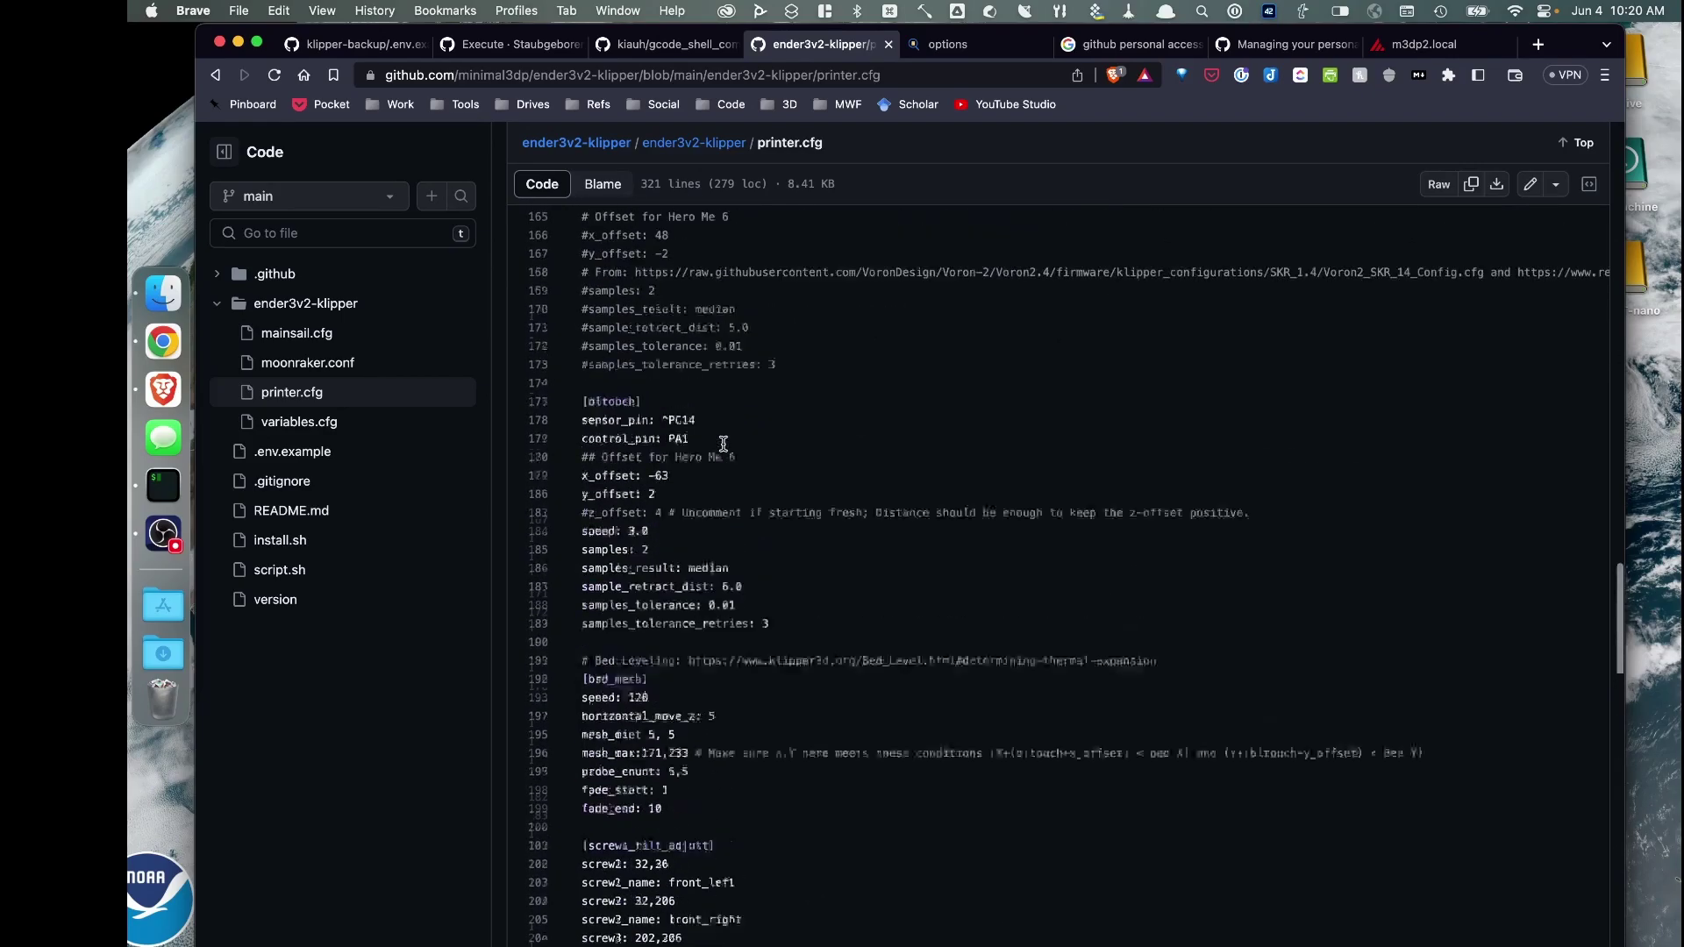
pyautogui.scroll(8, 722, 444)
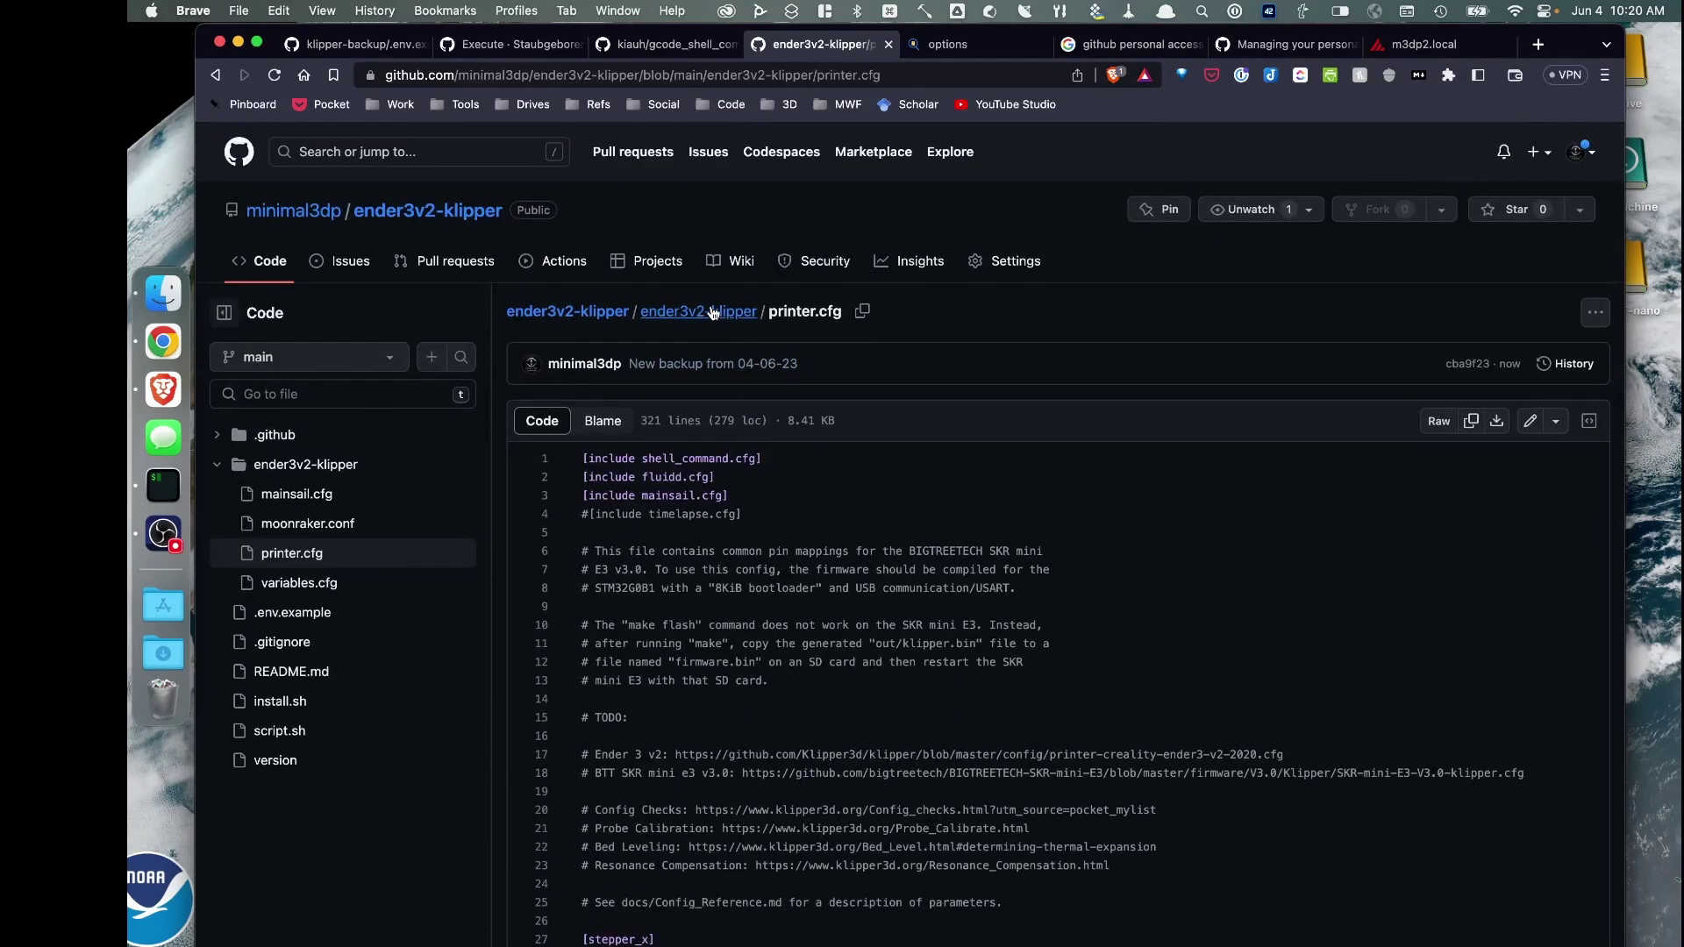
pyautogui.click(712, 312)
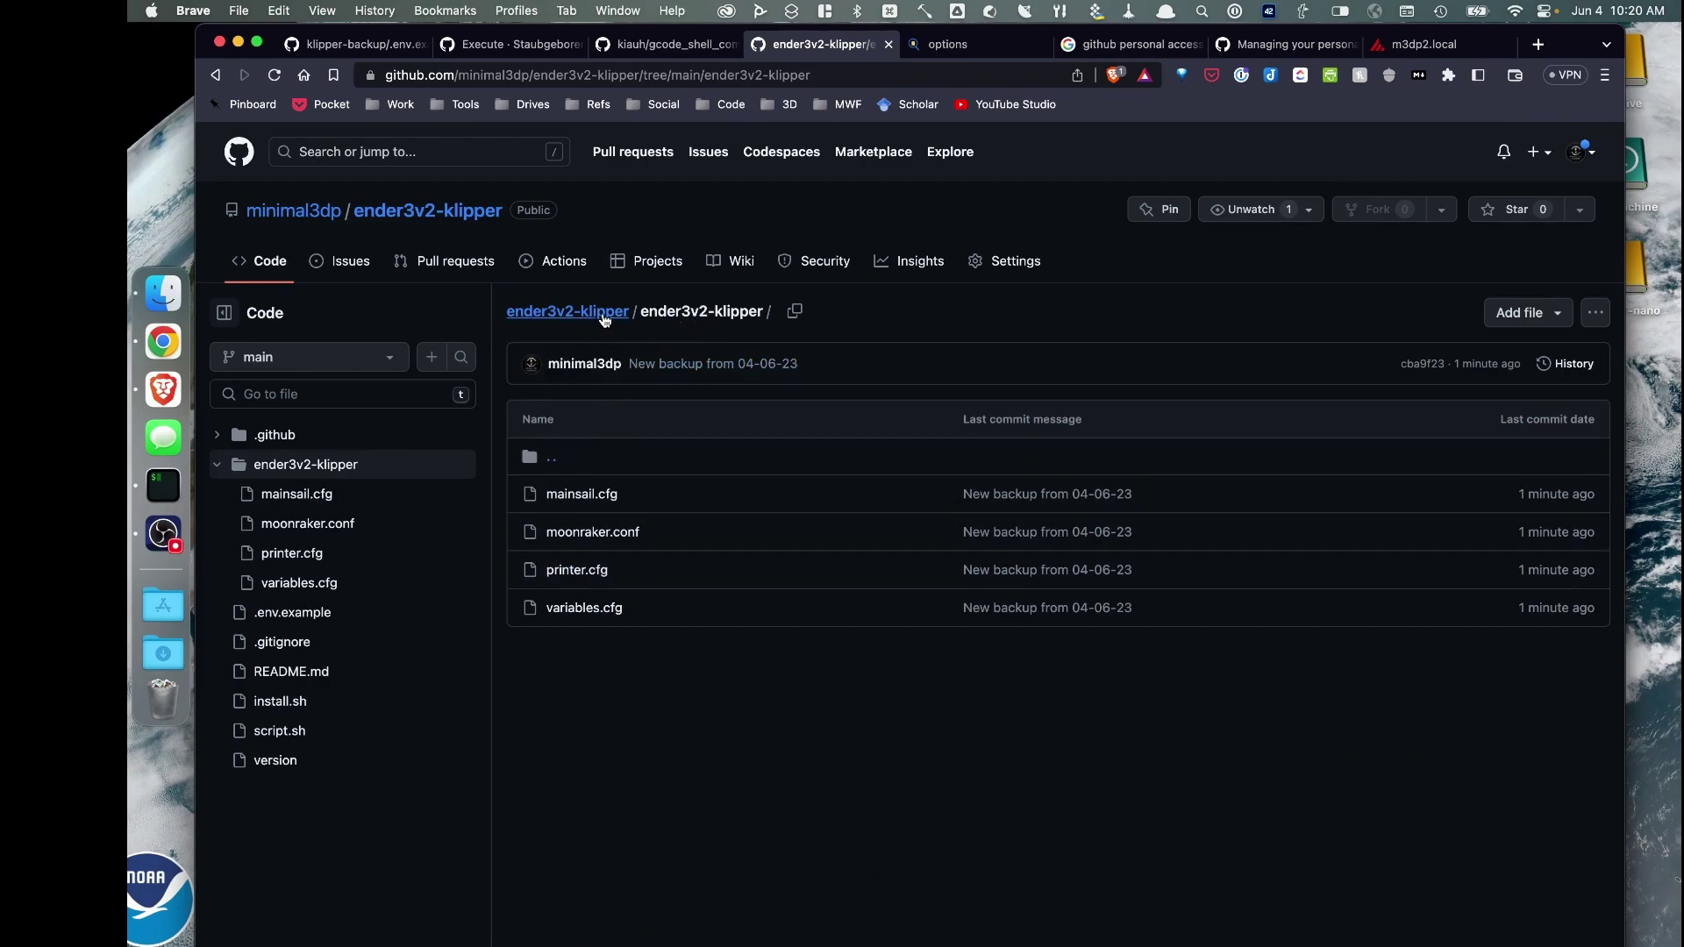
pyautogui.click(604, 318)
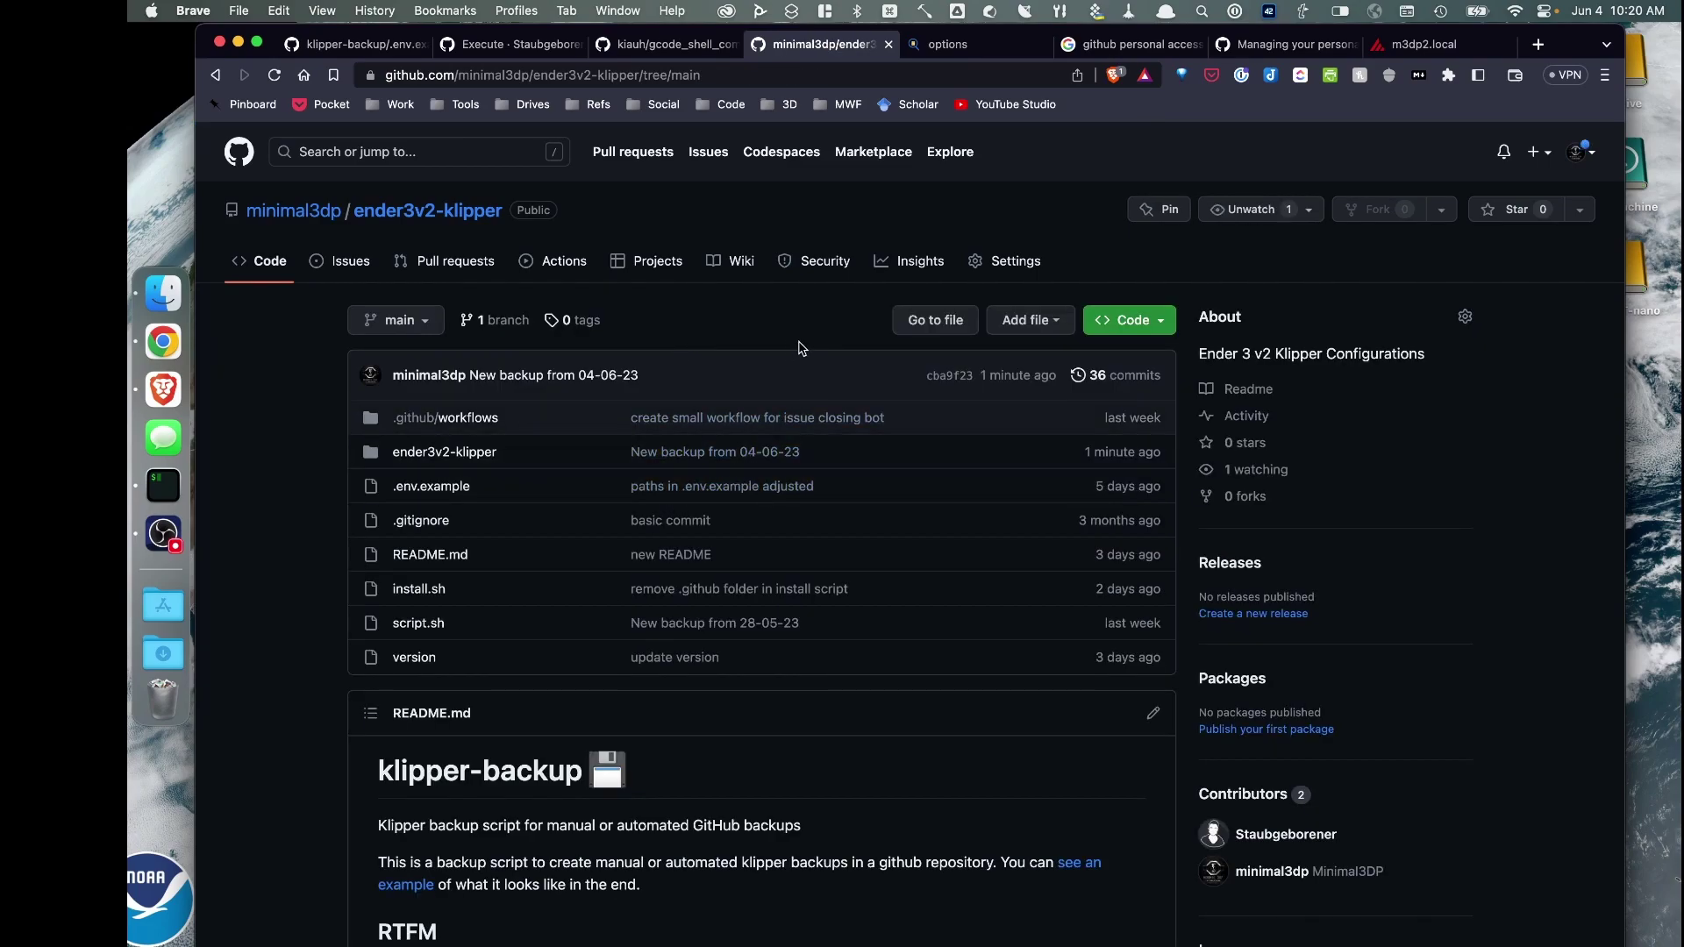
# Copy the 'crontab -e' command from the klipper-backup Execute wiki page
pyautogui.click(1411, 46)
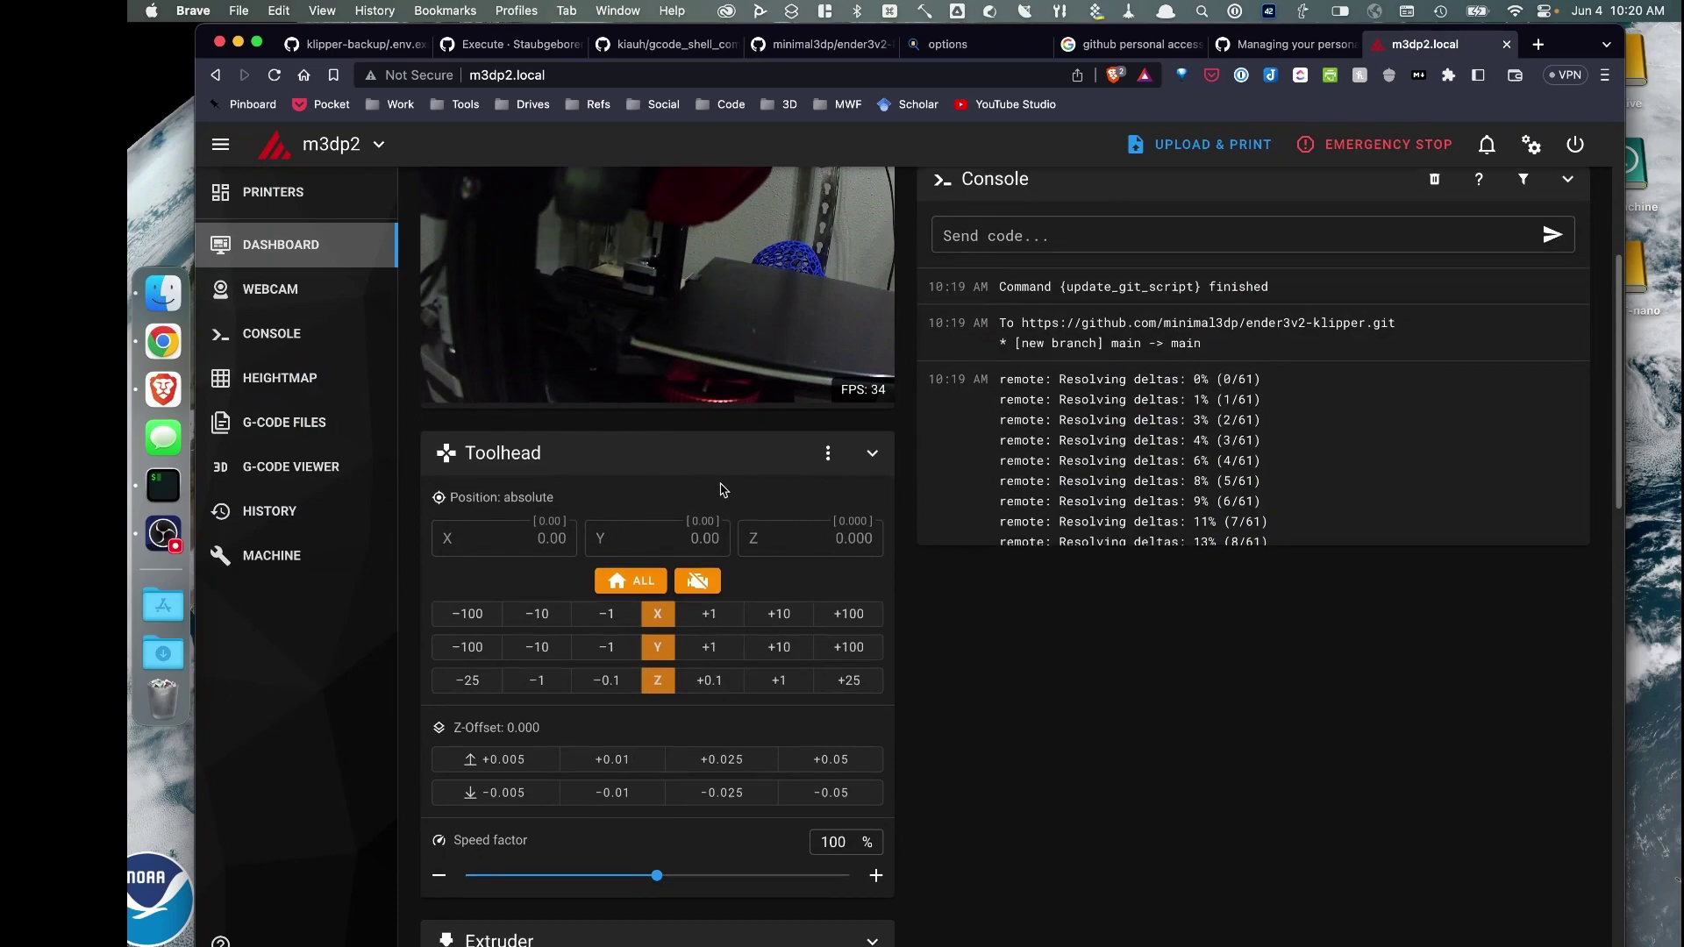
pyautogui.scroll(-10, 730, 477)
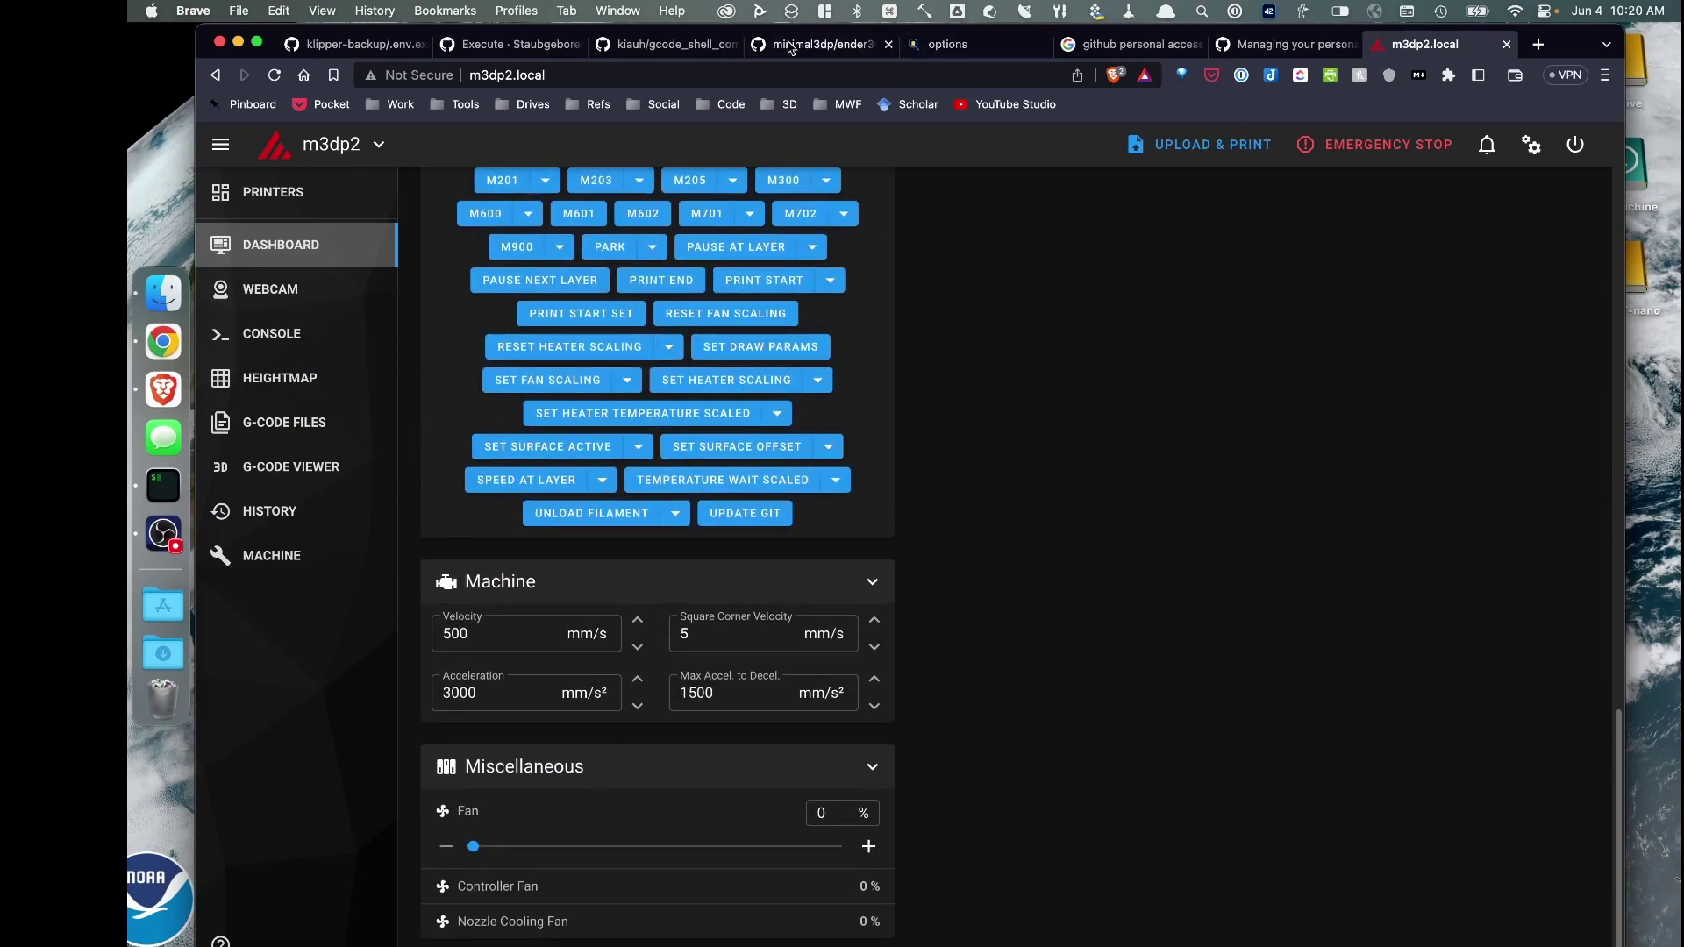
pyautogui.click(530, 50)
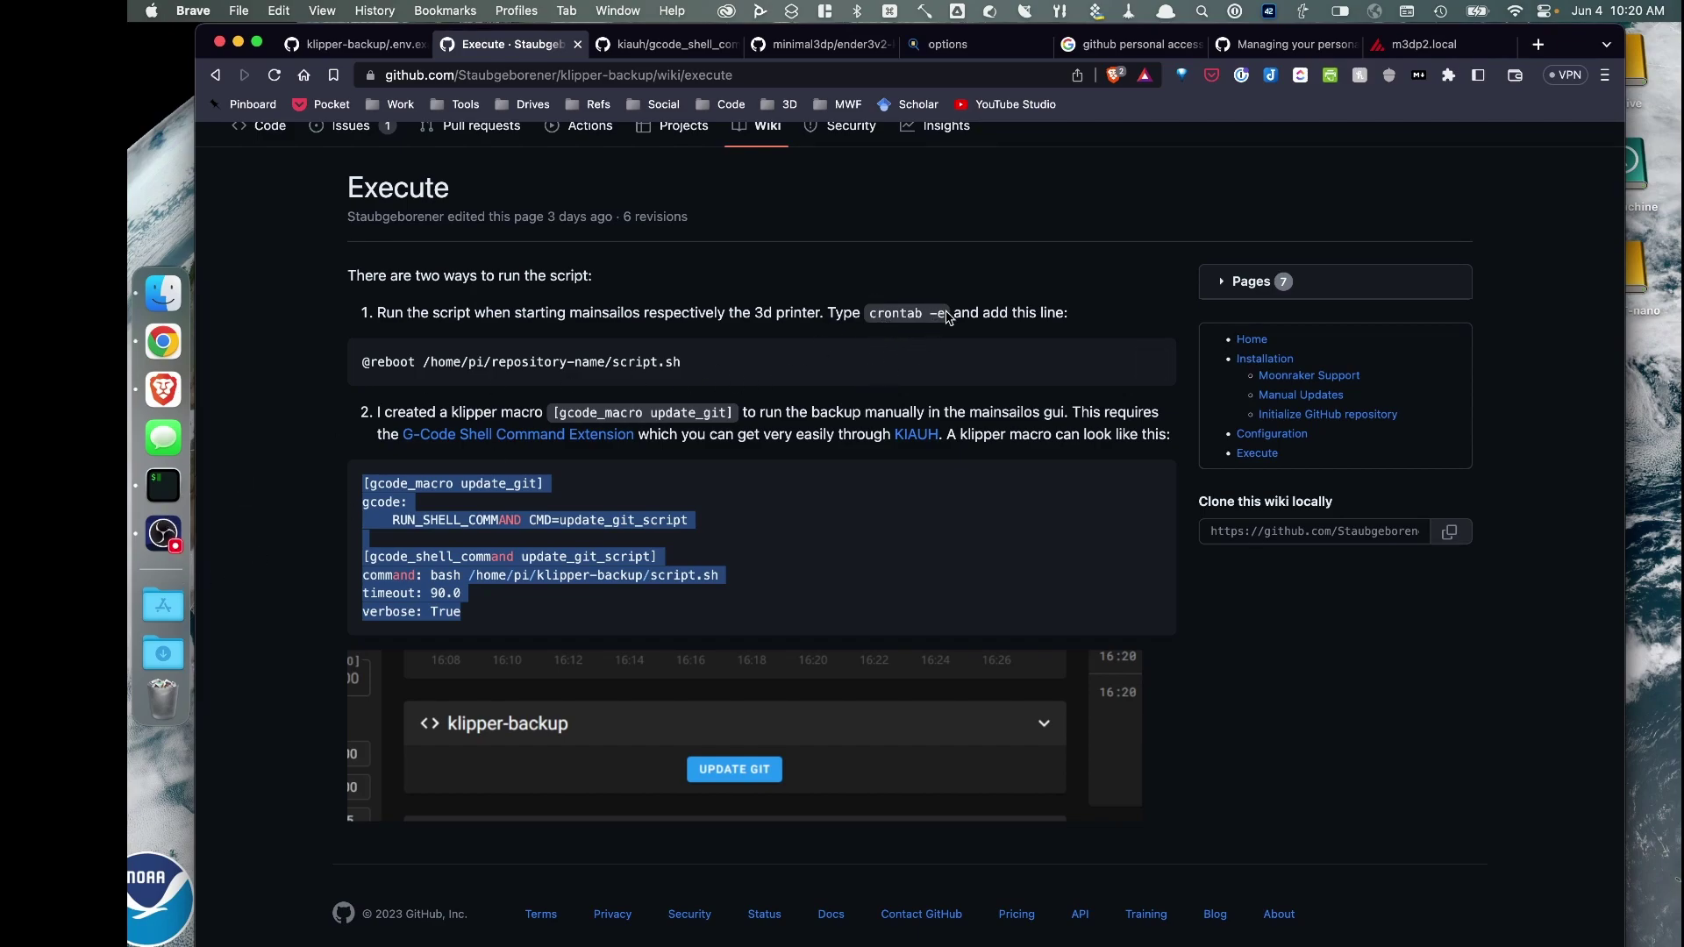
pyautogui.moveTo(948, 314); pyautogui.dragTo(863, 317)
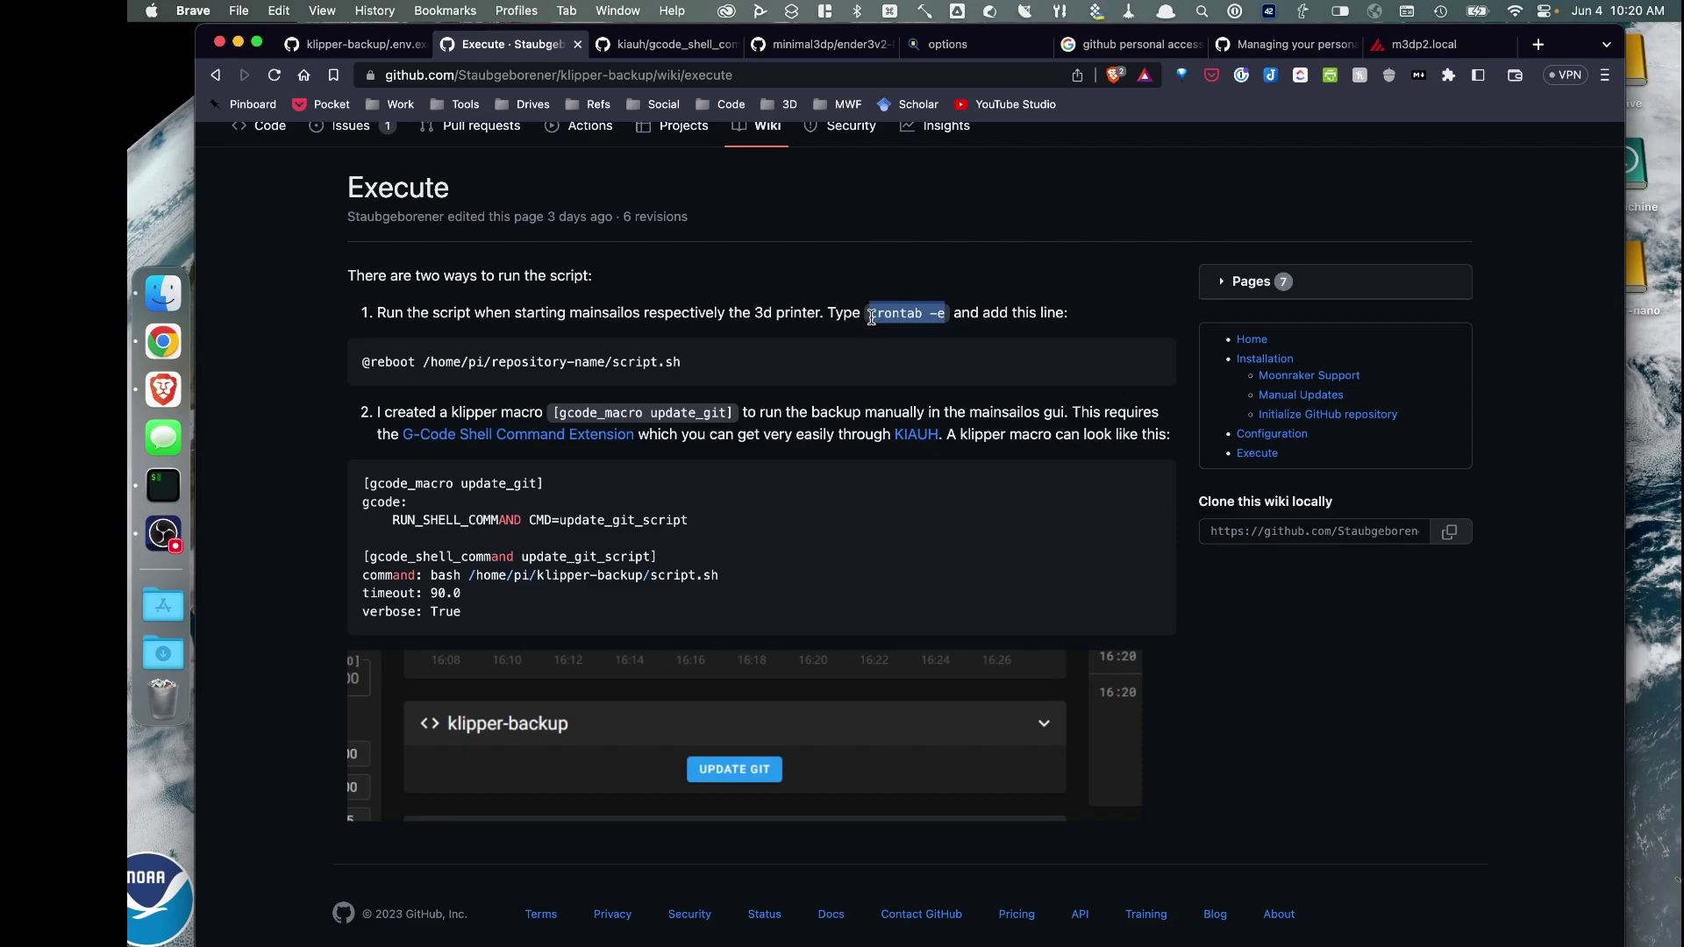
pyautogui.rightClick(909, 313)
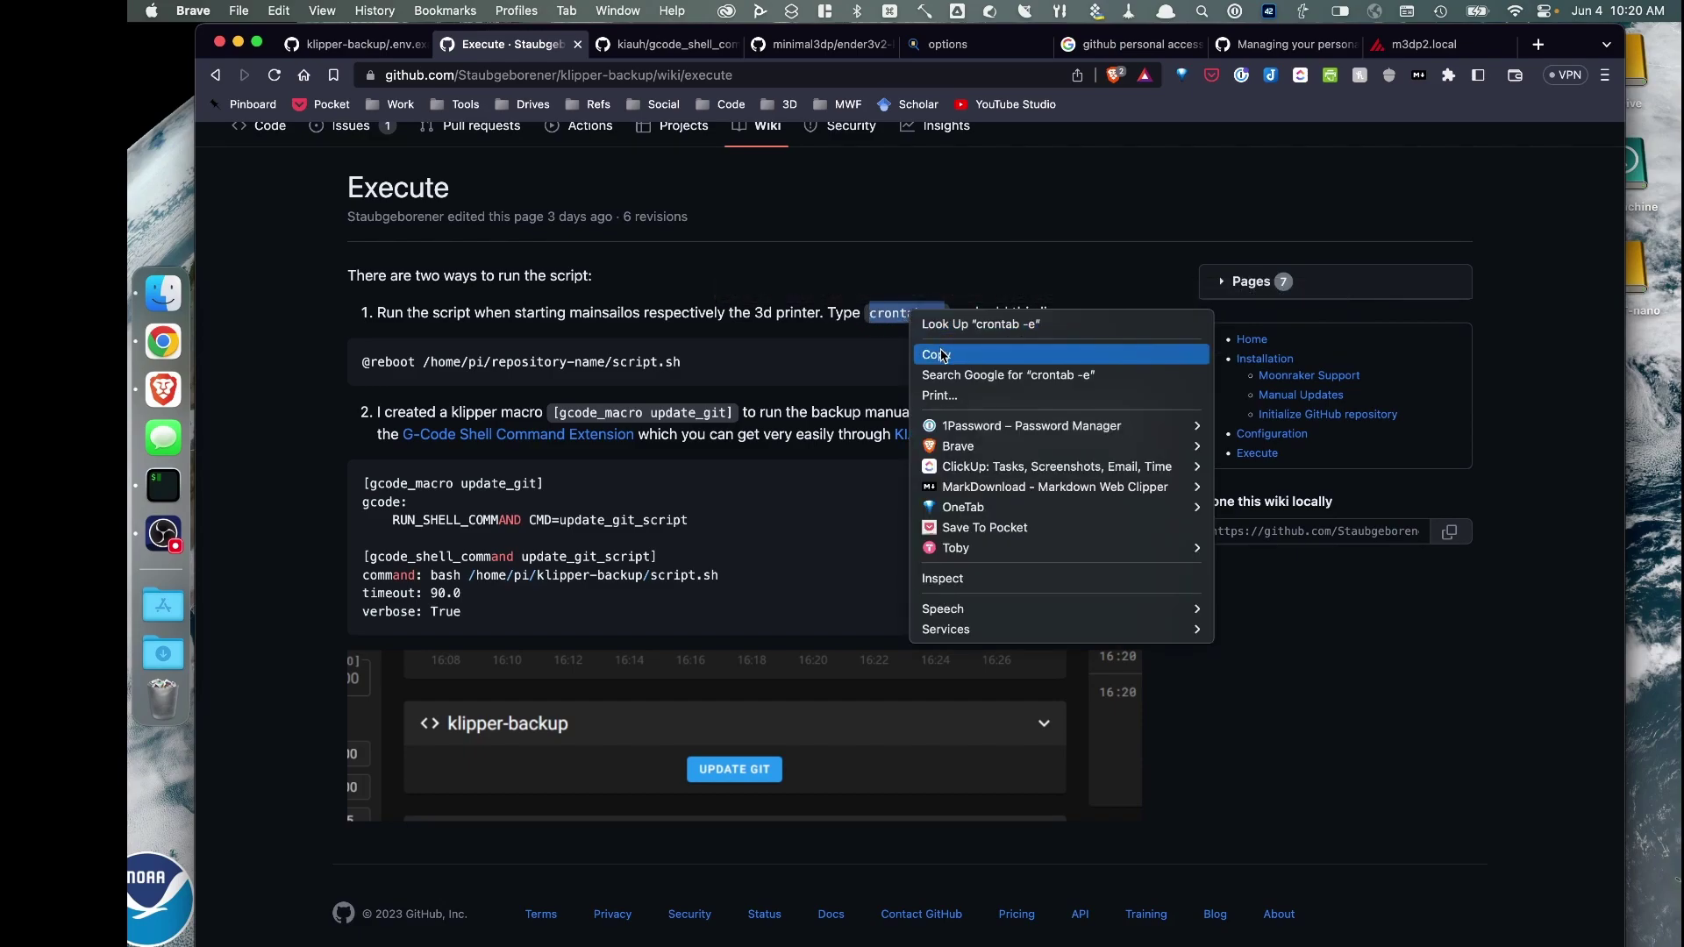
pyautogui.click(942, 354)
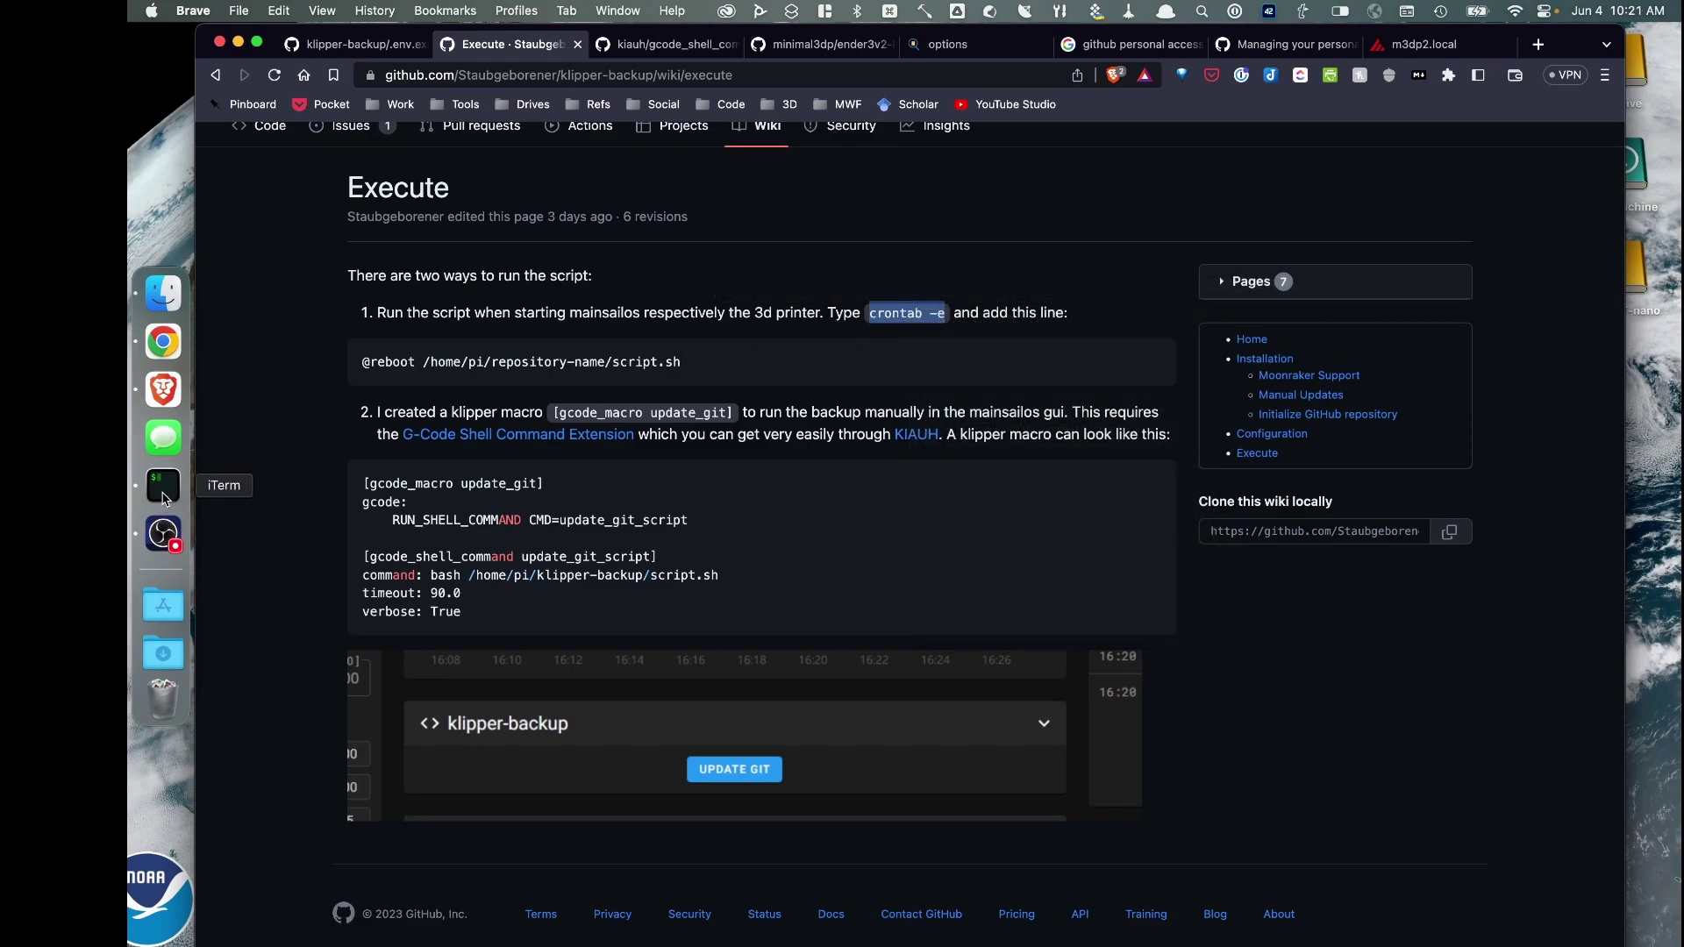
# Paste and run 'crontab -e' in the terminal to open the crontab
pyautogui.click(163, 490)
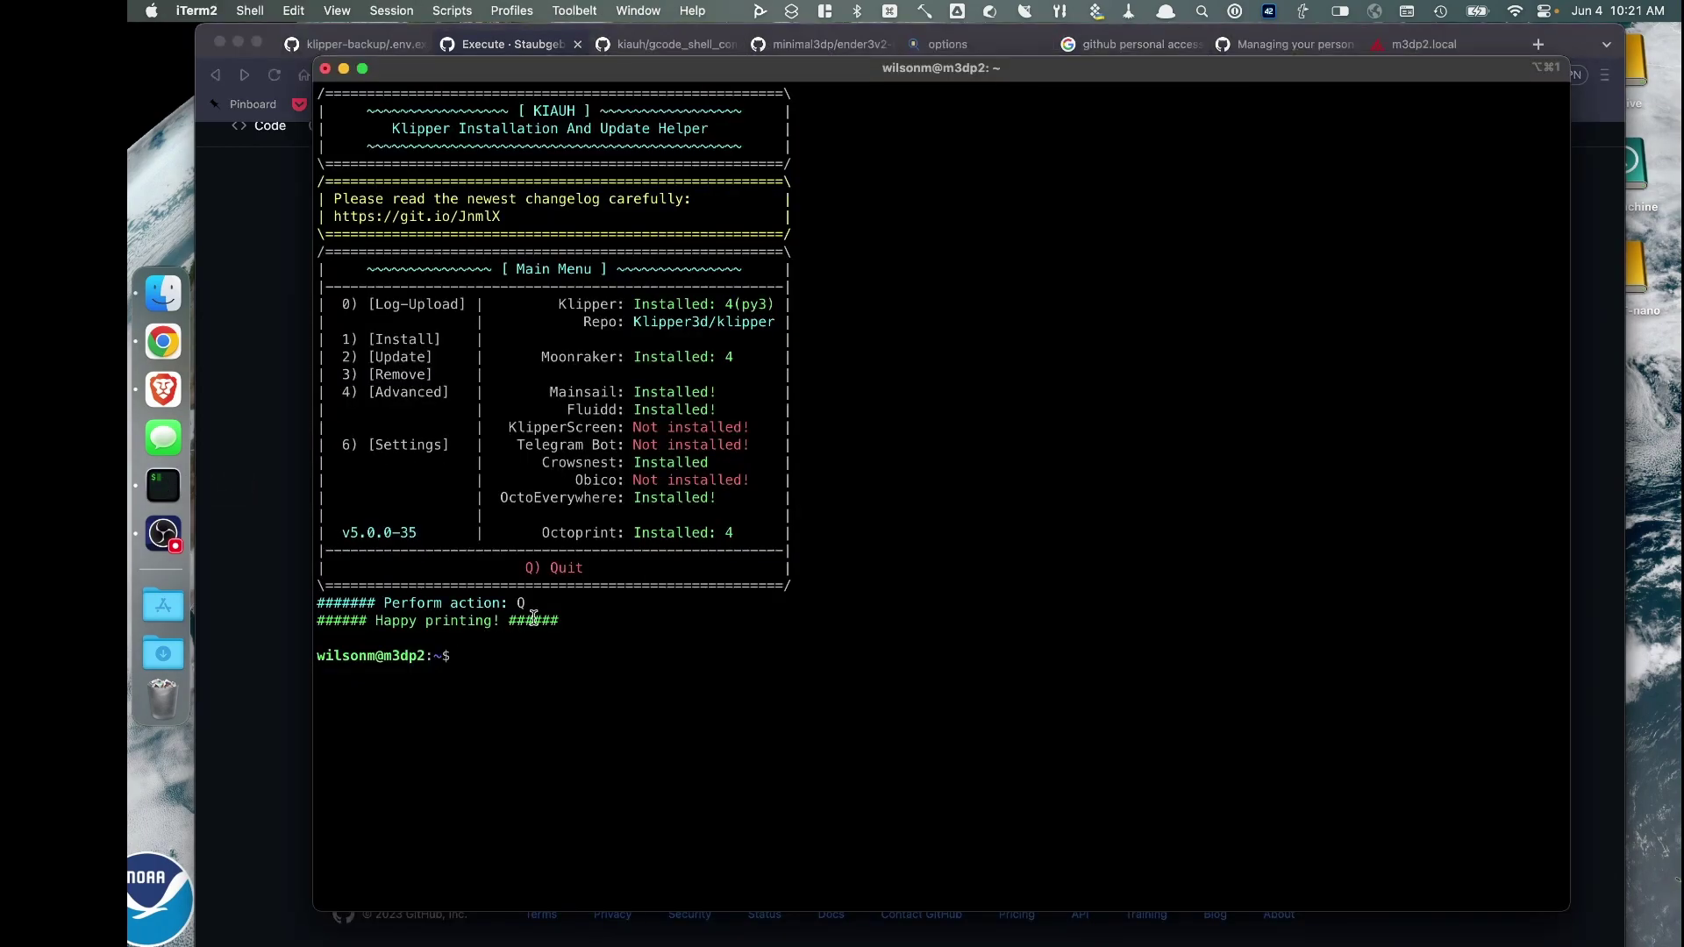
pyautogui.rightClick(497, 657)
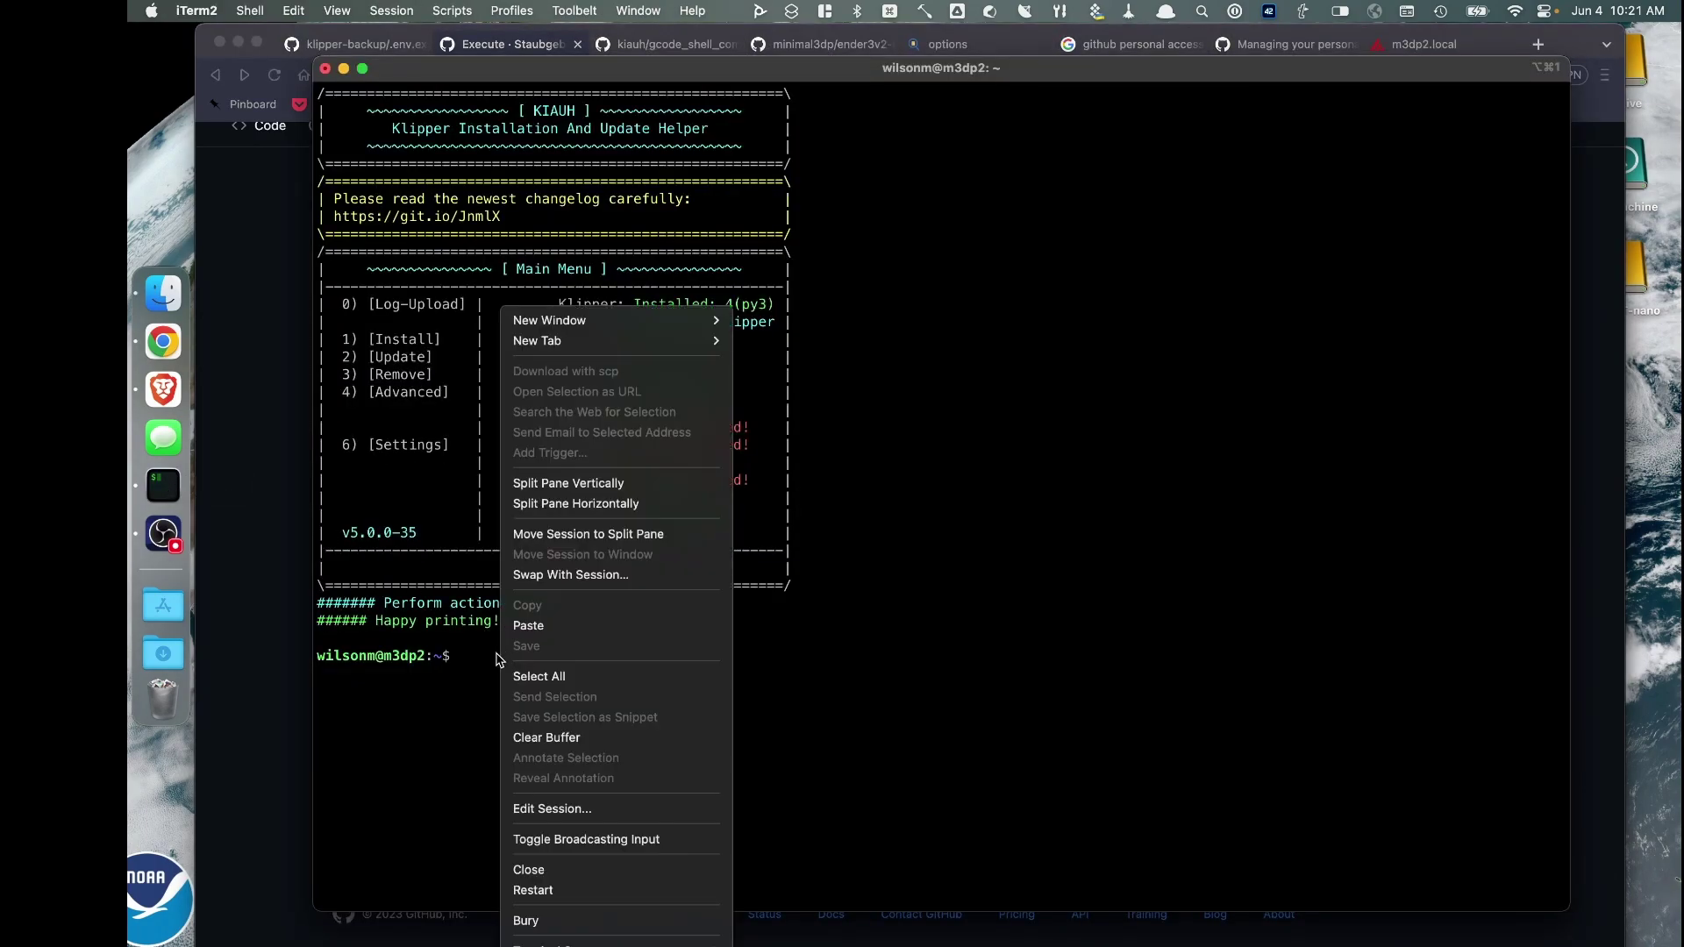
pyautogui.click(528, 626)
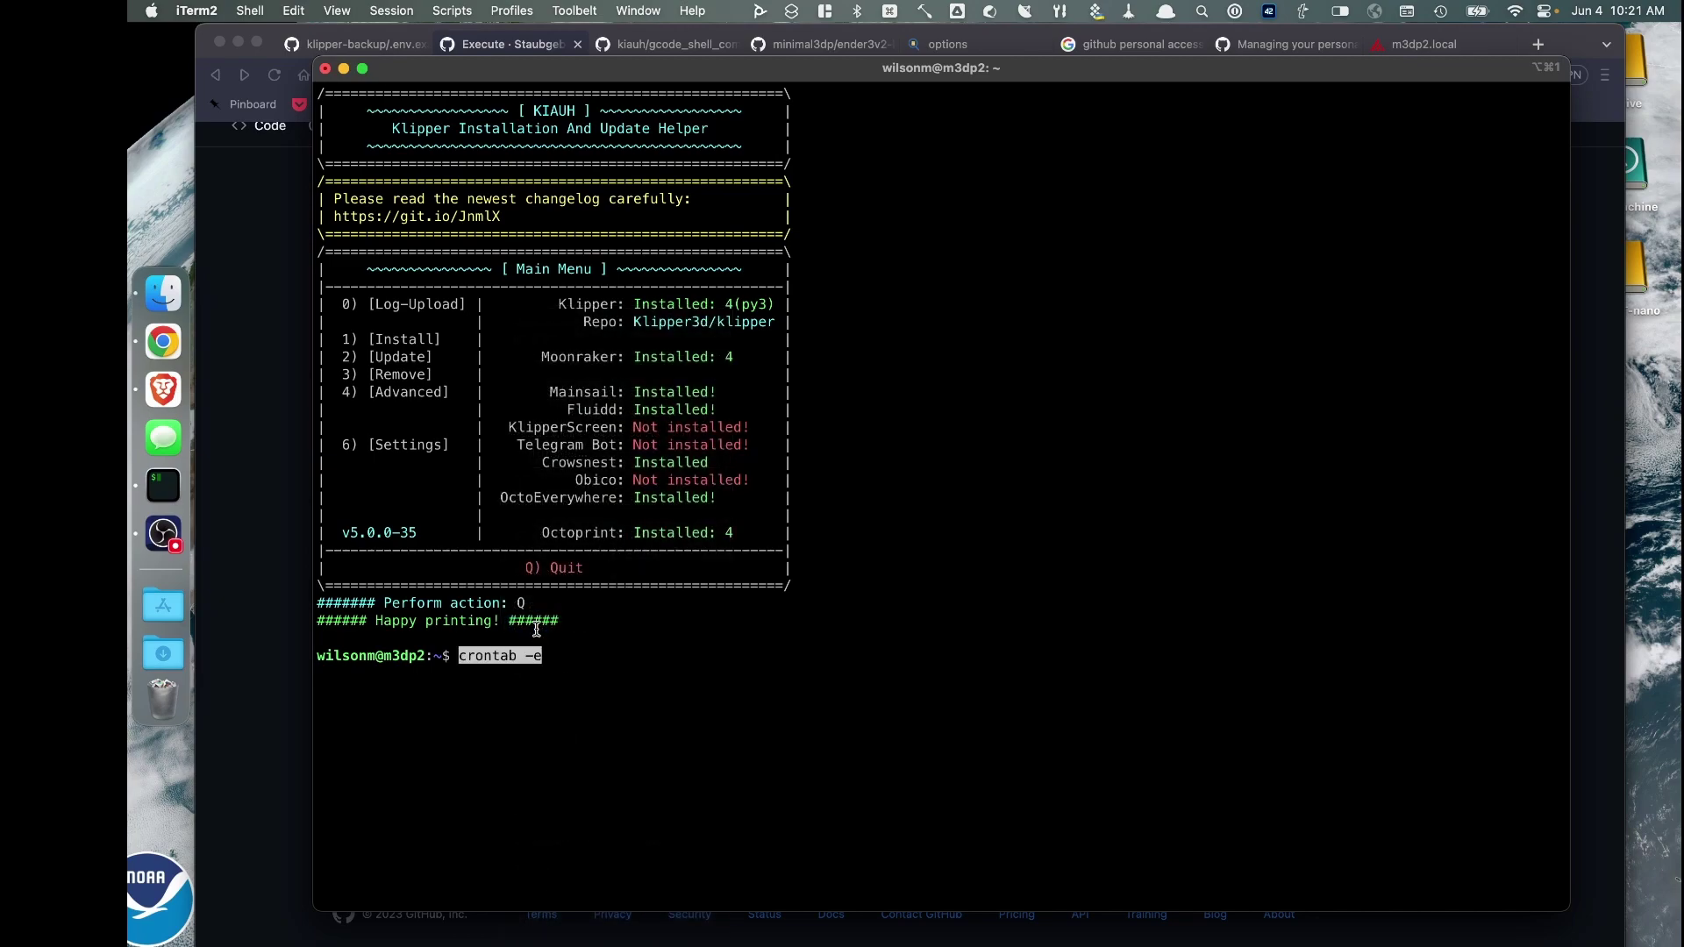
pyautogui.press('Return')
pyautogui.press('Down')
pyautogui.press('Down')
pyautogui.press('Down')
pyautogui.press('Down')
pyautogui.press('Down')
pyautogui.press('Down')
pyautogui.press('Down')
pyautogui.press('Down')
pyautogui.press('Down')
pyautogui.press('Down')
pyautogui.press('Down')
pyautogui.press('Down')
pyautogui.press('Down')
pyautogui.press('Down')
pyautogui.press('Down')
pyautogui.press('Down')
pyautogui.press('Down')
pyautogui.press('Down')
pyautogui.press('Down')
pyautogui.press('Down')
pyautogui.press('Down')
pyautogui.press('Down')
pyautogui.press('Down')
pyautogui.press('Down')
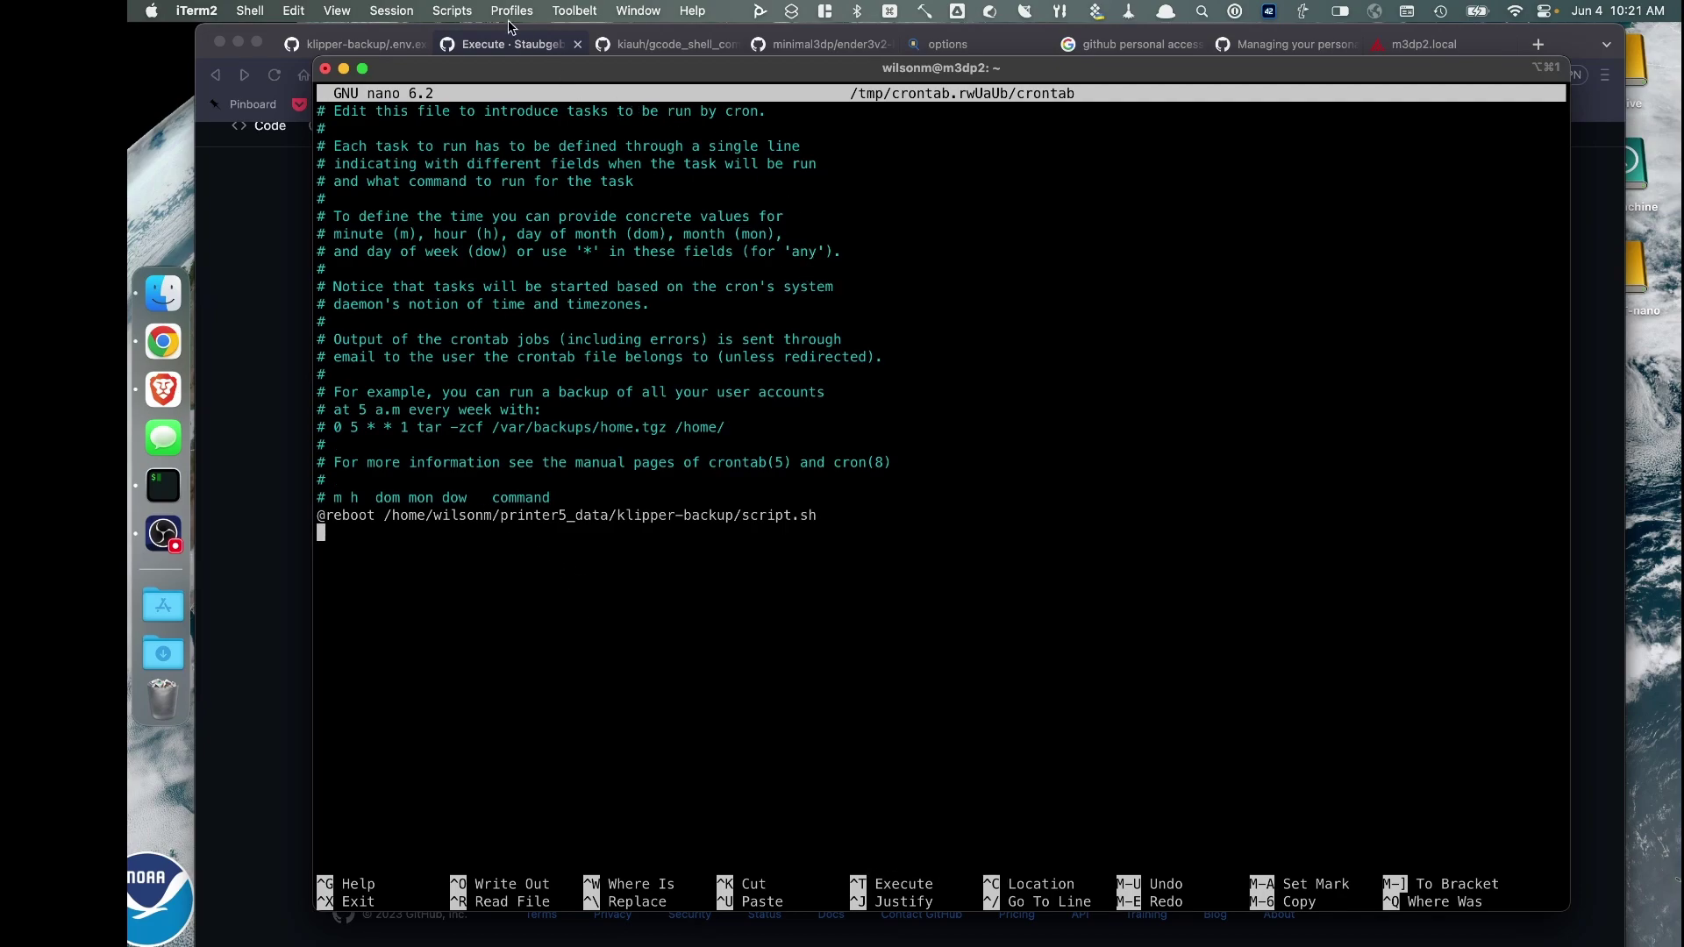
pyautogui.click(527, 46)
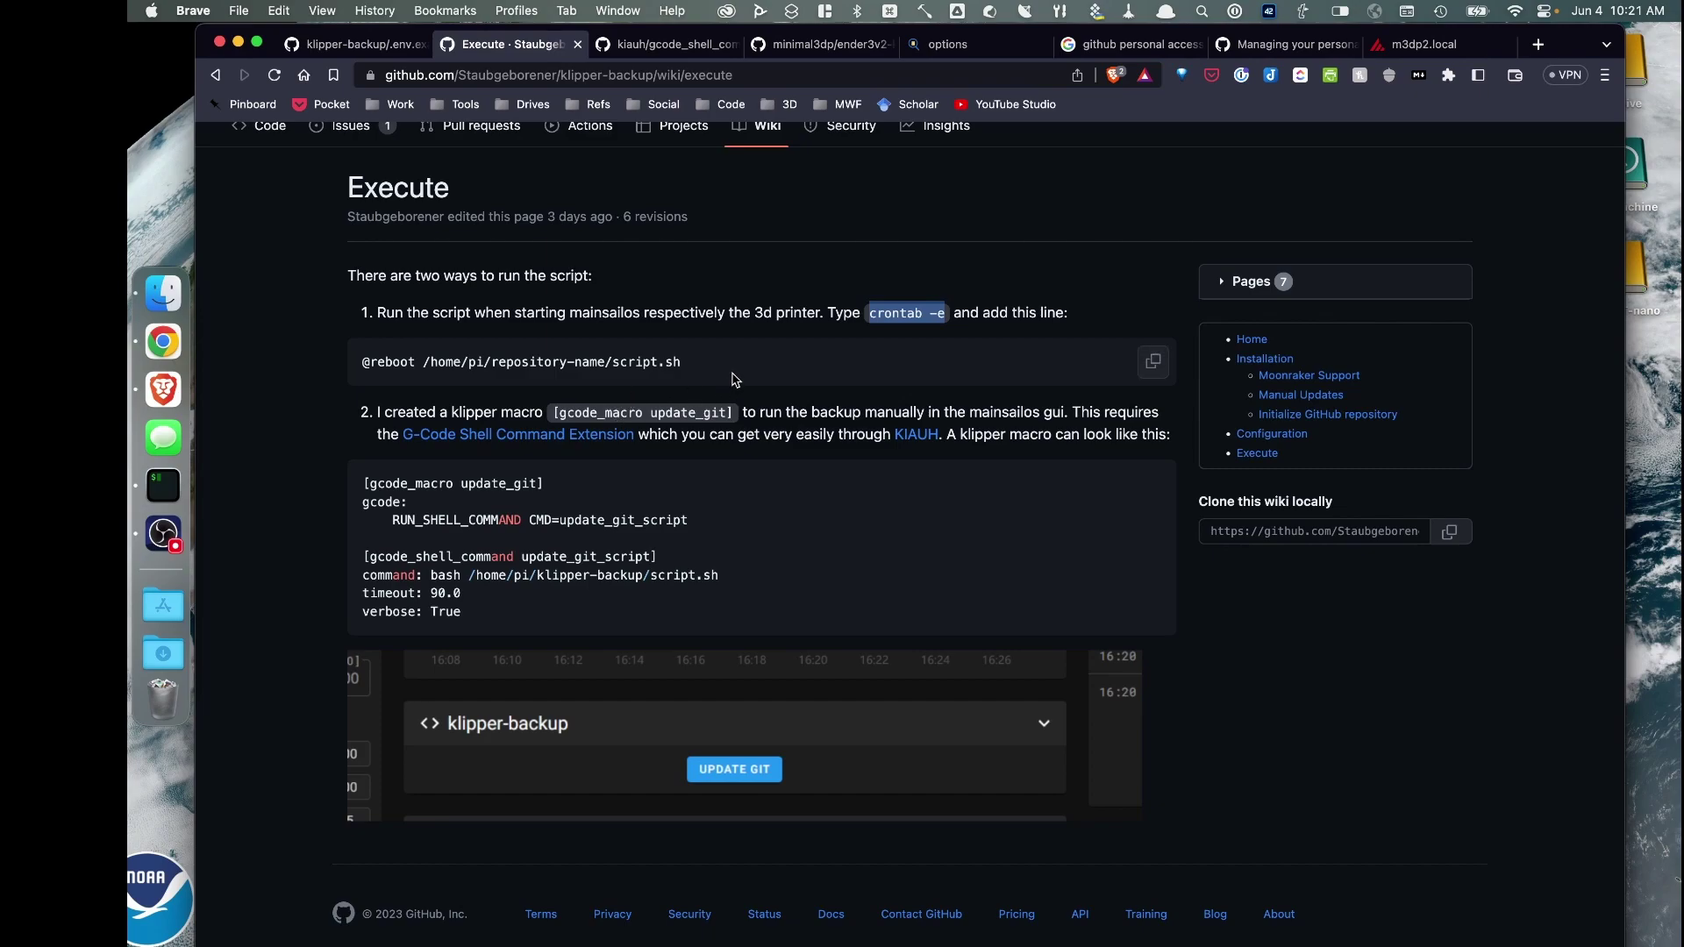
pyautogui.click(357, 377)
pyautogui.tripleClick(446, 367)
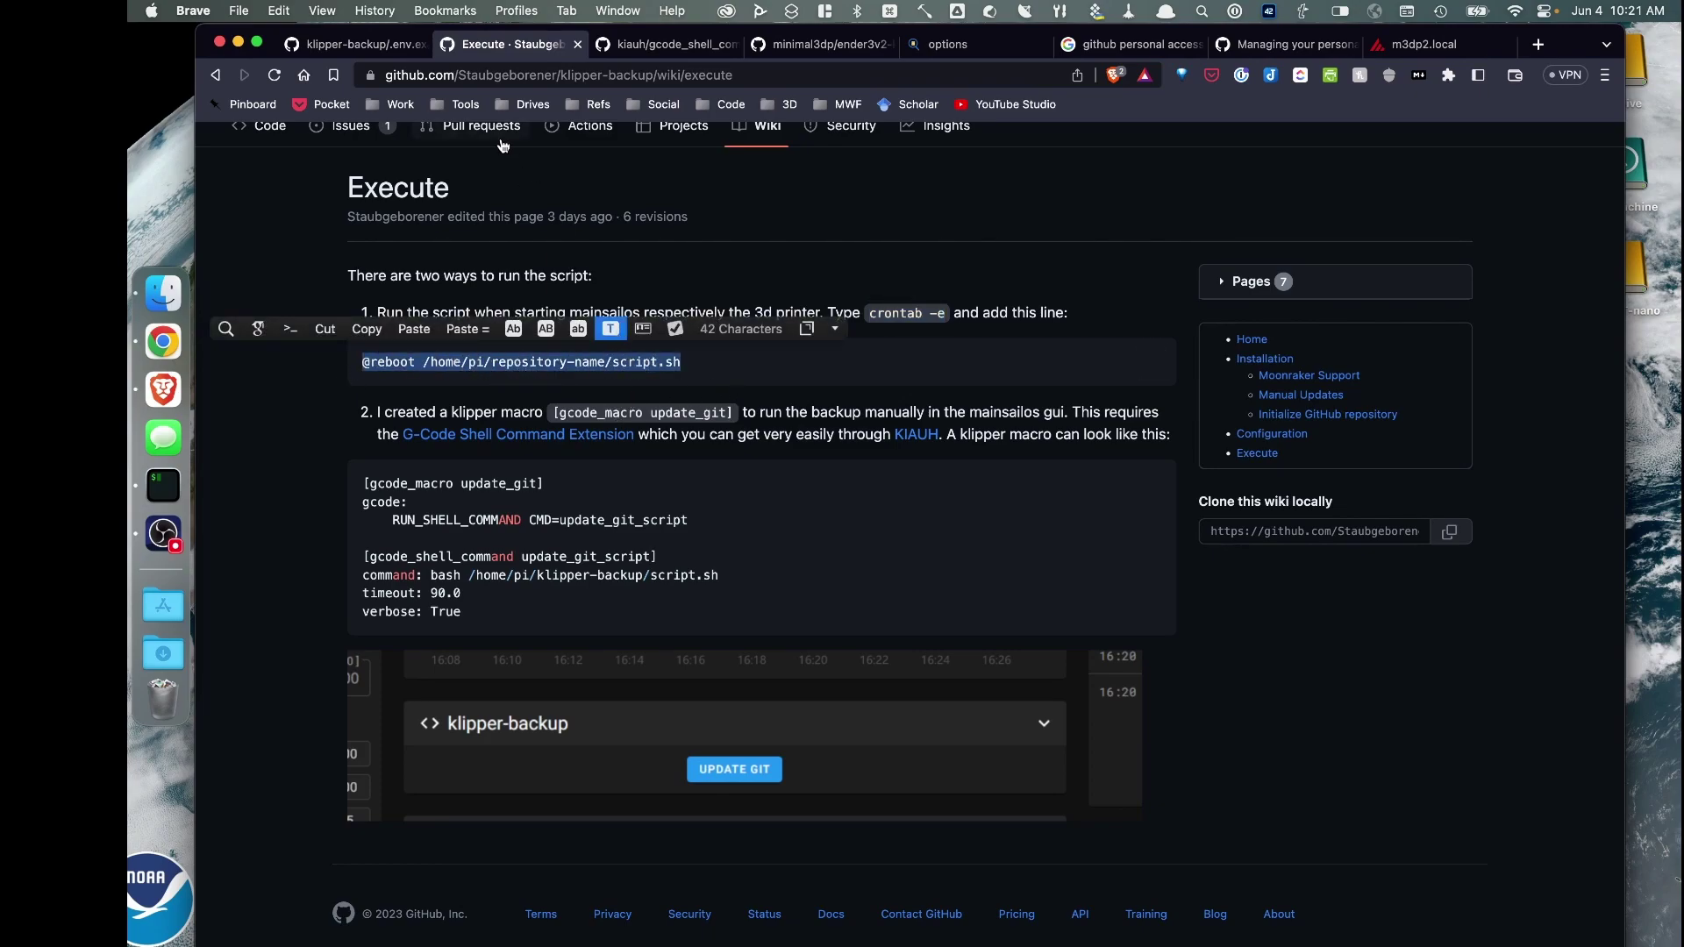
pyautogui.click(163, 485)
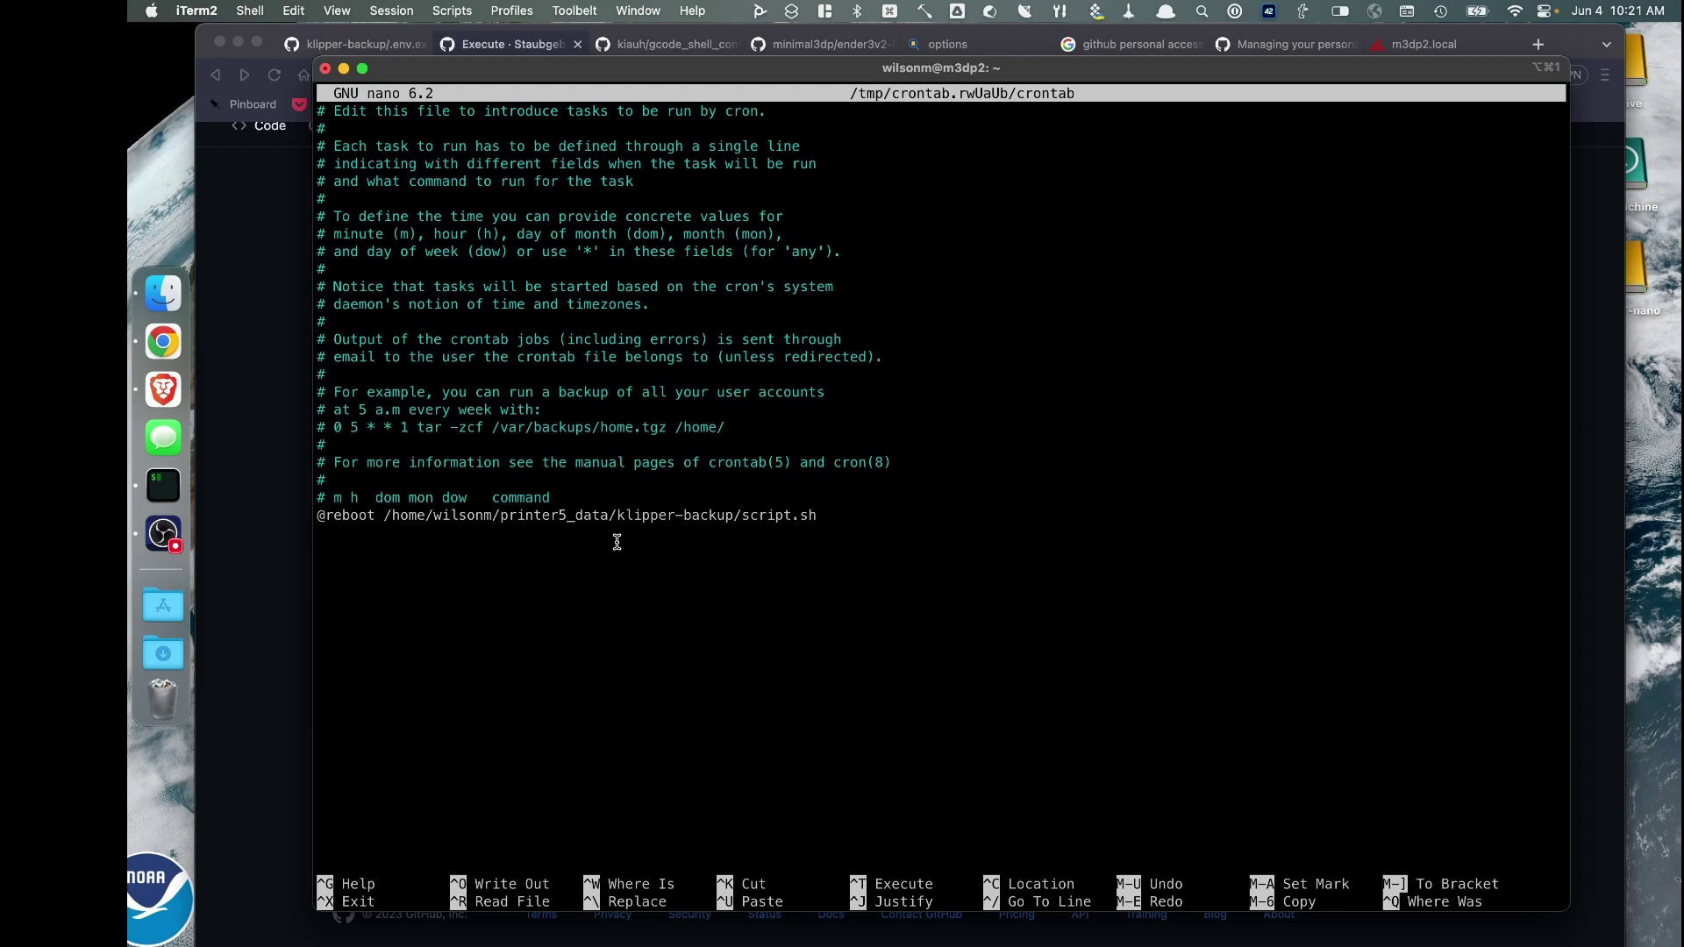
pyautogui.hotkey('ctrl', 'x')
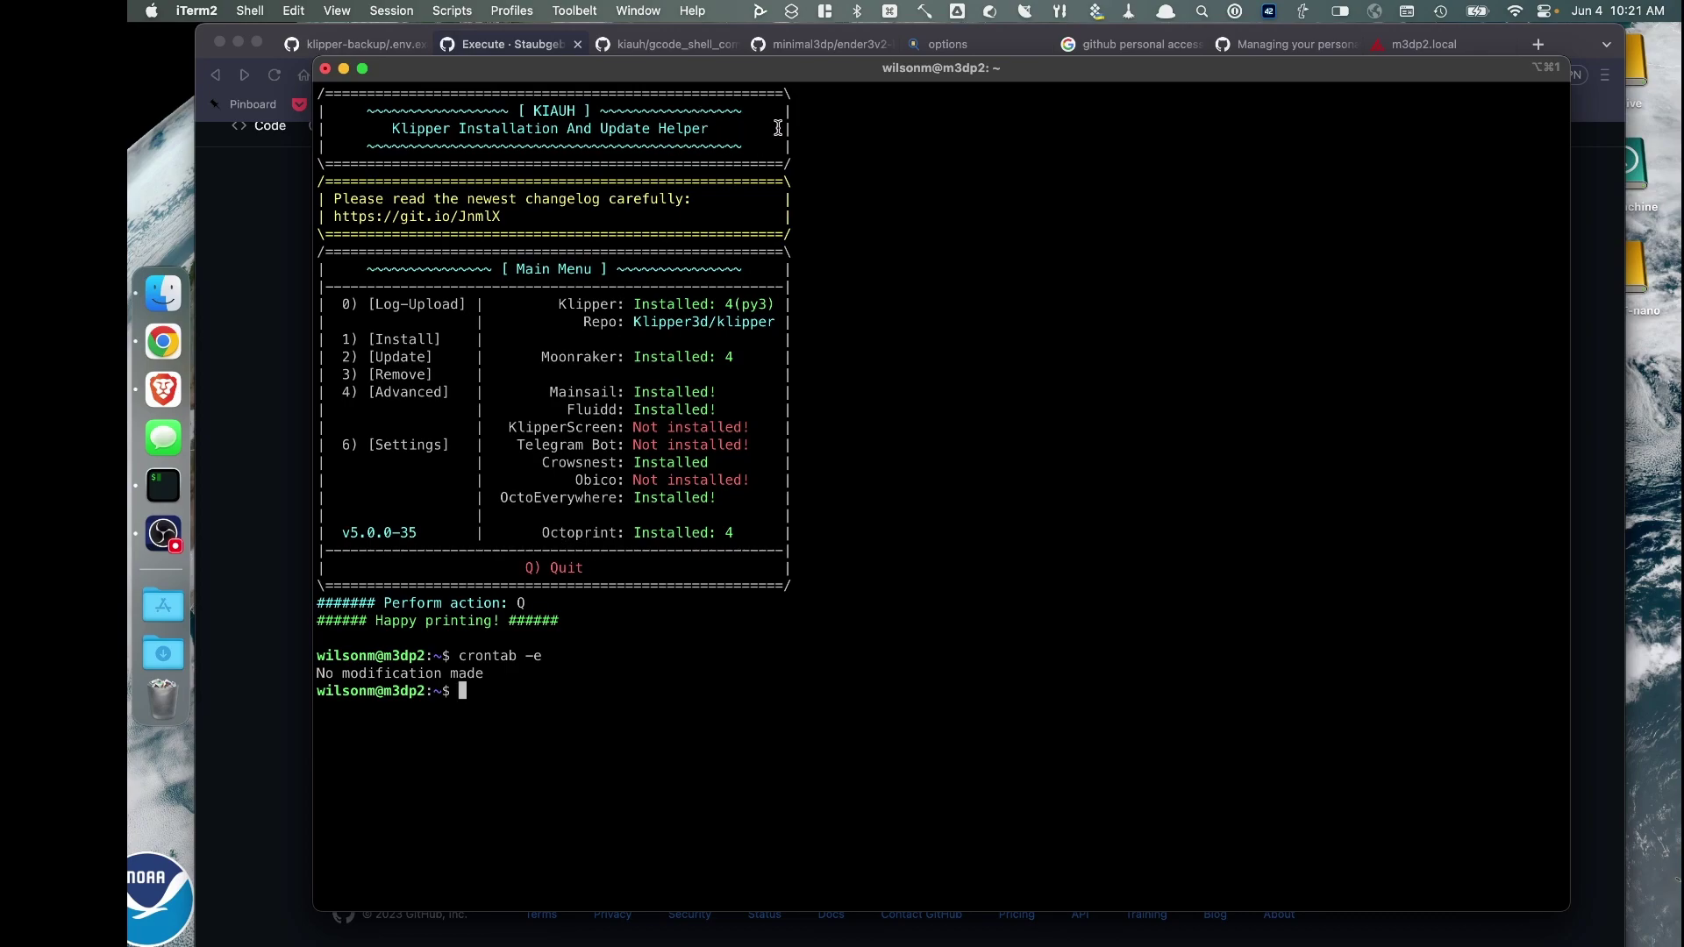
pyautogui.moveTo(785, 72); pyautogui.dragTo(669, 87)
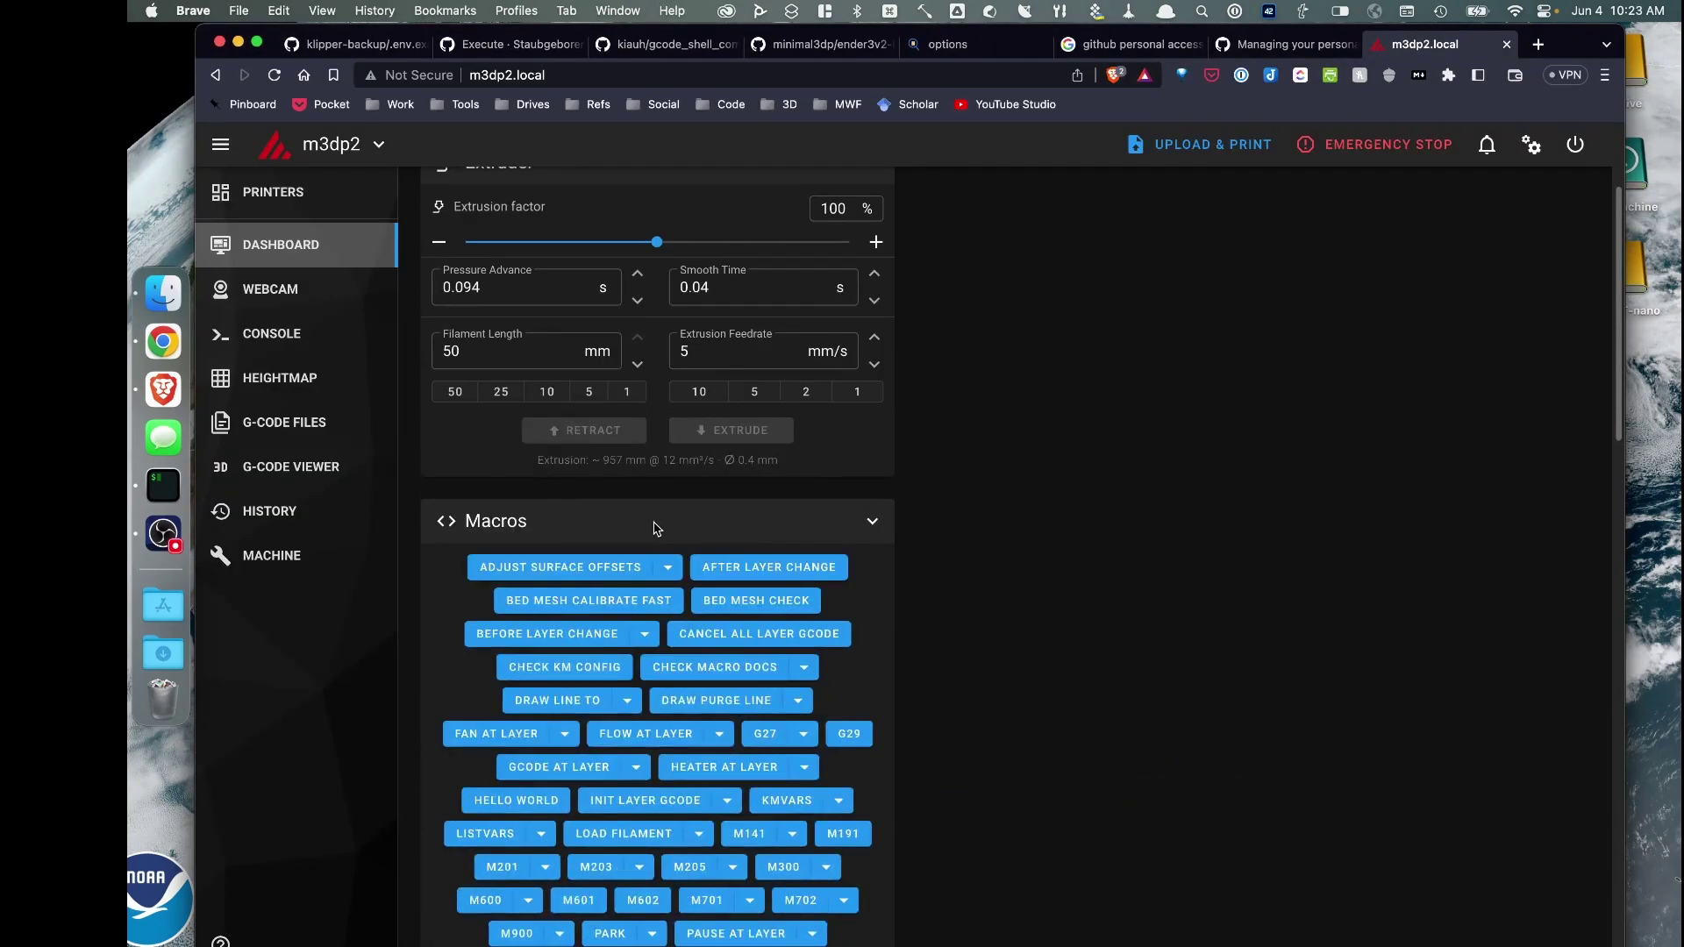
# Scroll the m3dp2 dashboard to the UPDATE GIT macro and back to the console
pyautogui.scroll(-10, 654, 527)
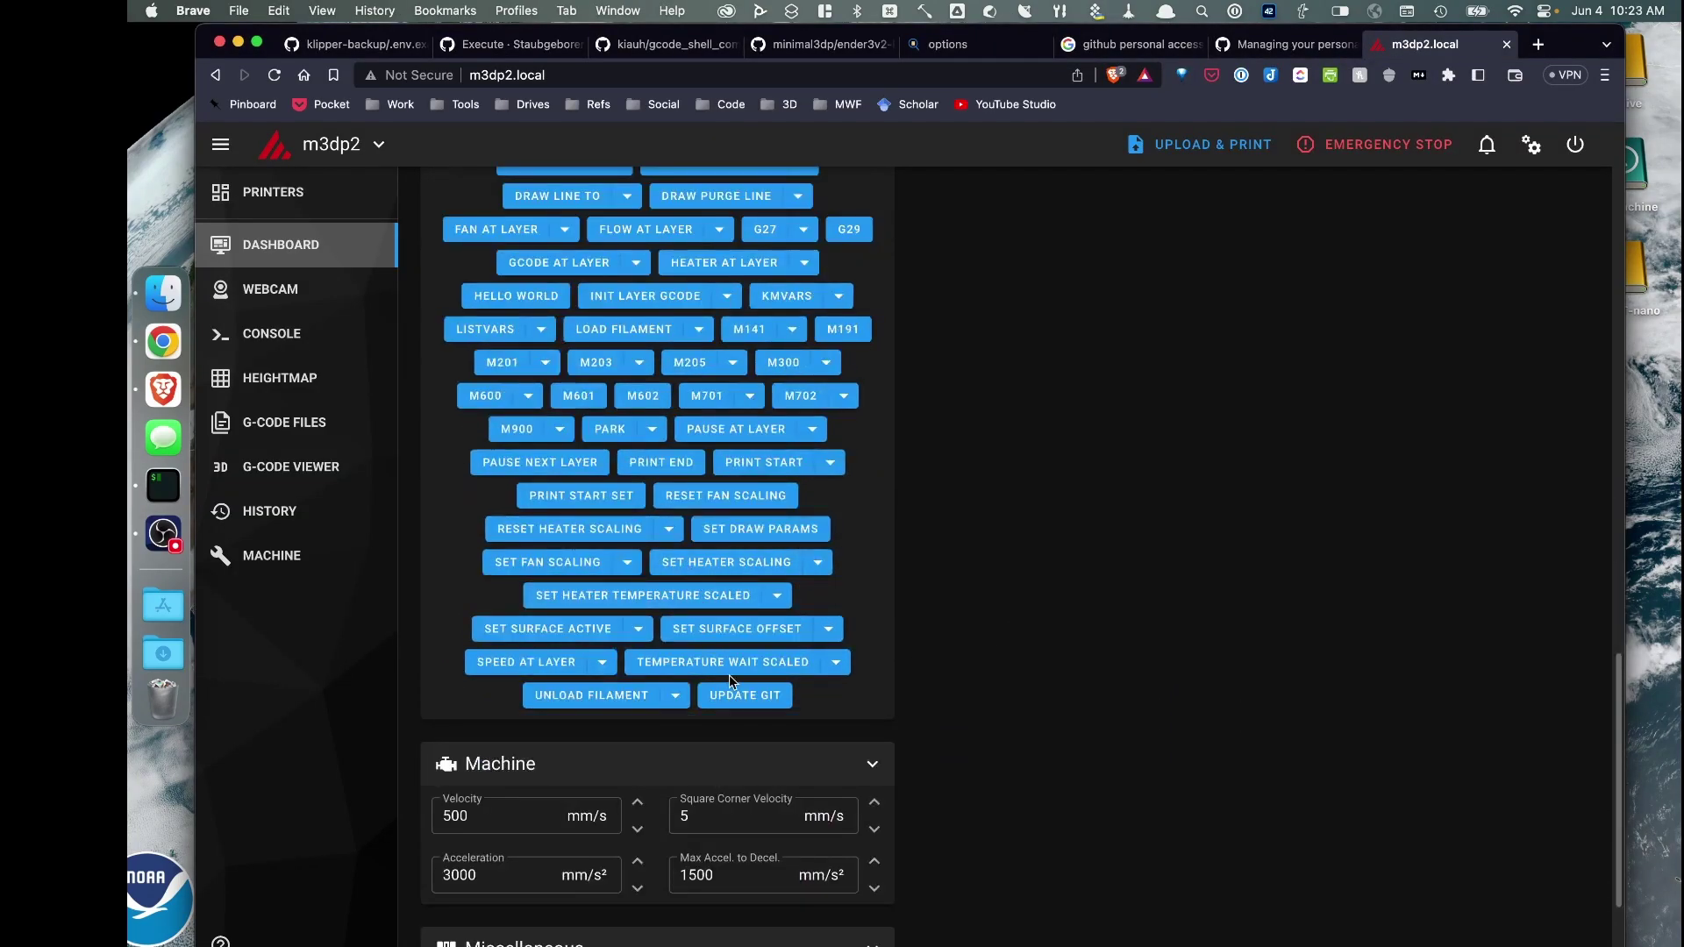
pyautogui.scroll(20, 935, 609)
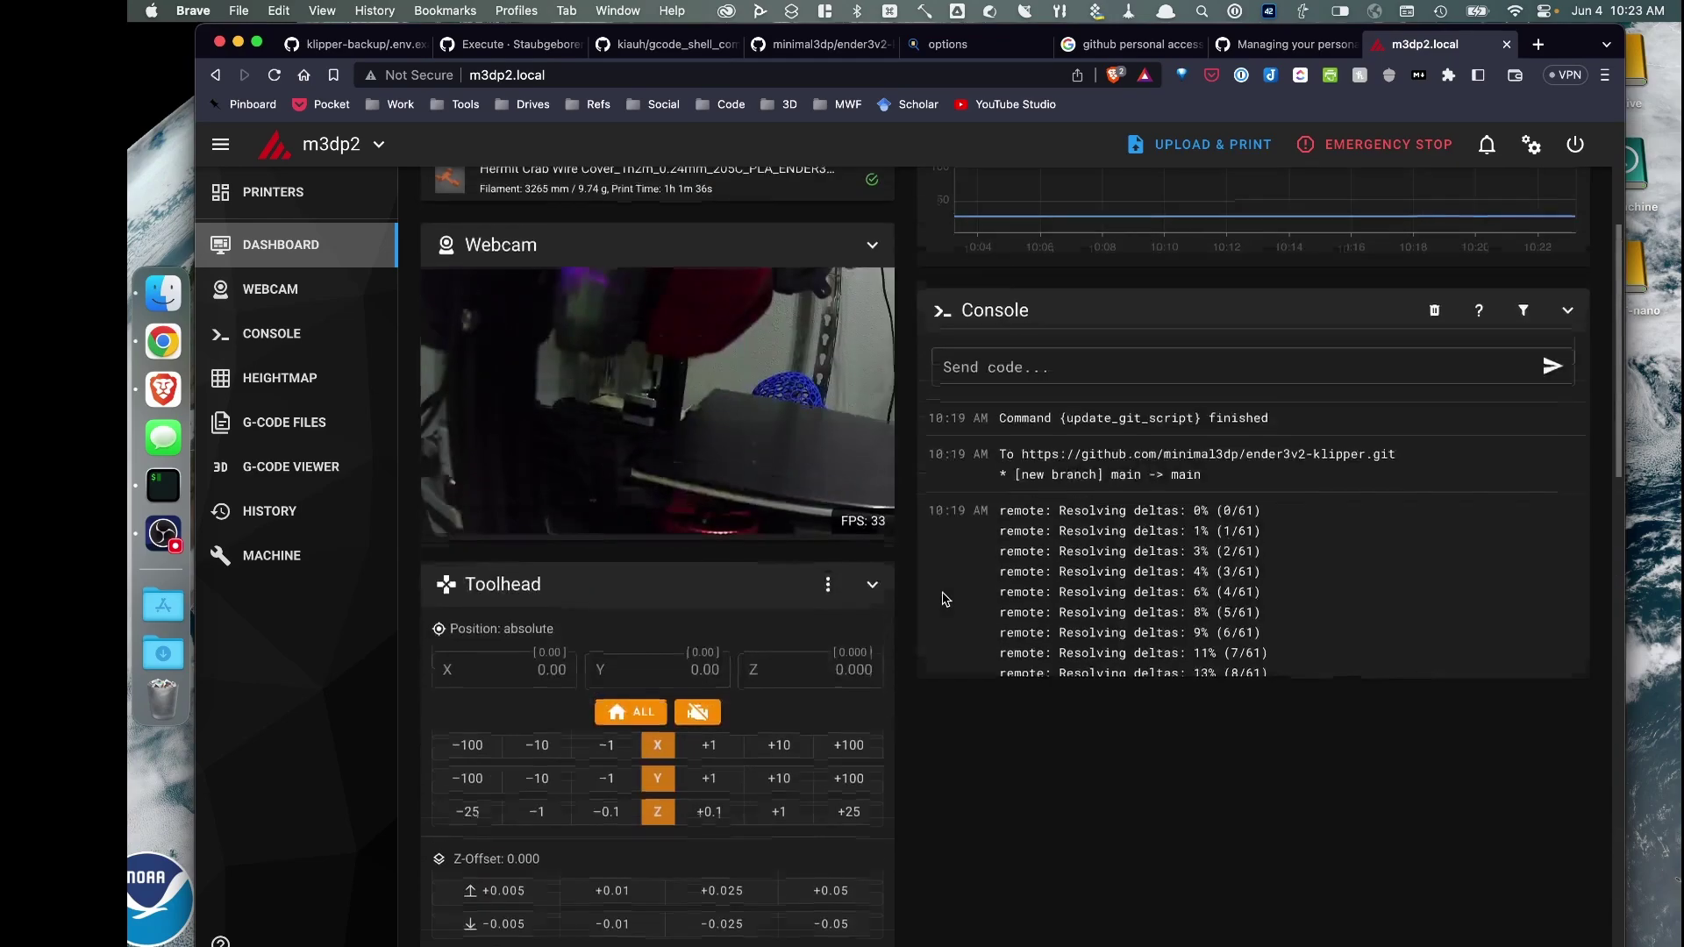
pyautogui.scroll(2, 927, 593)
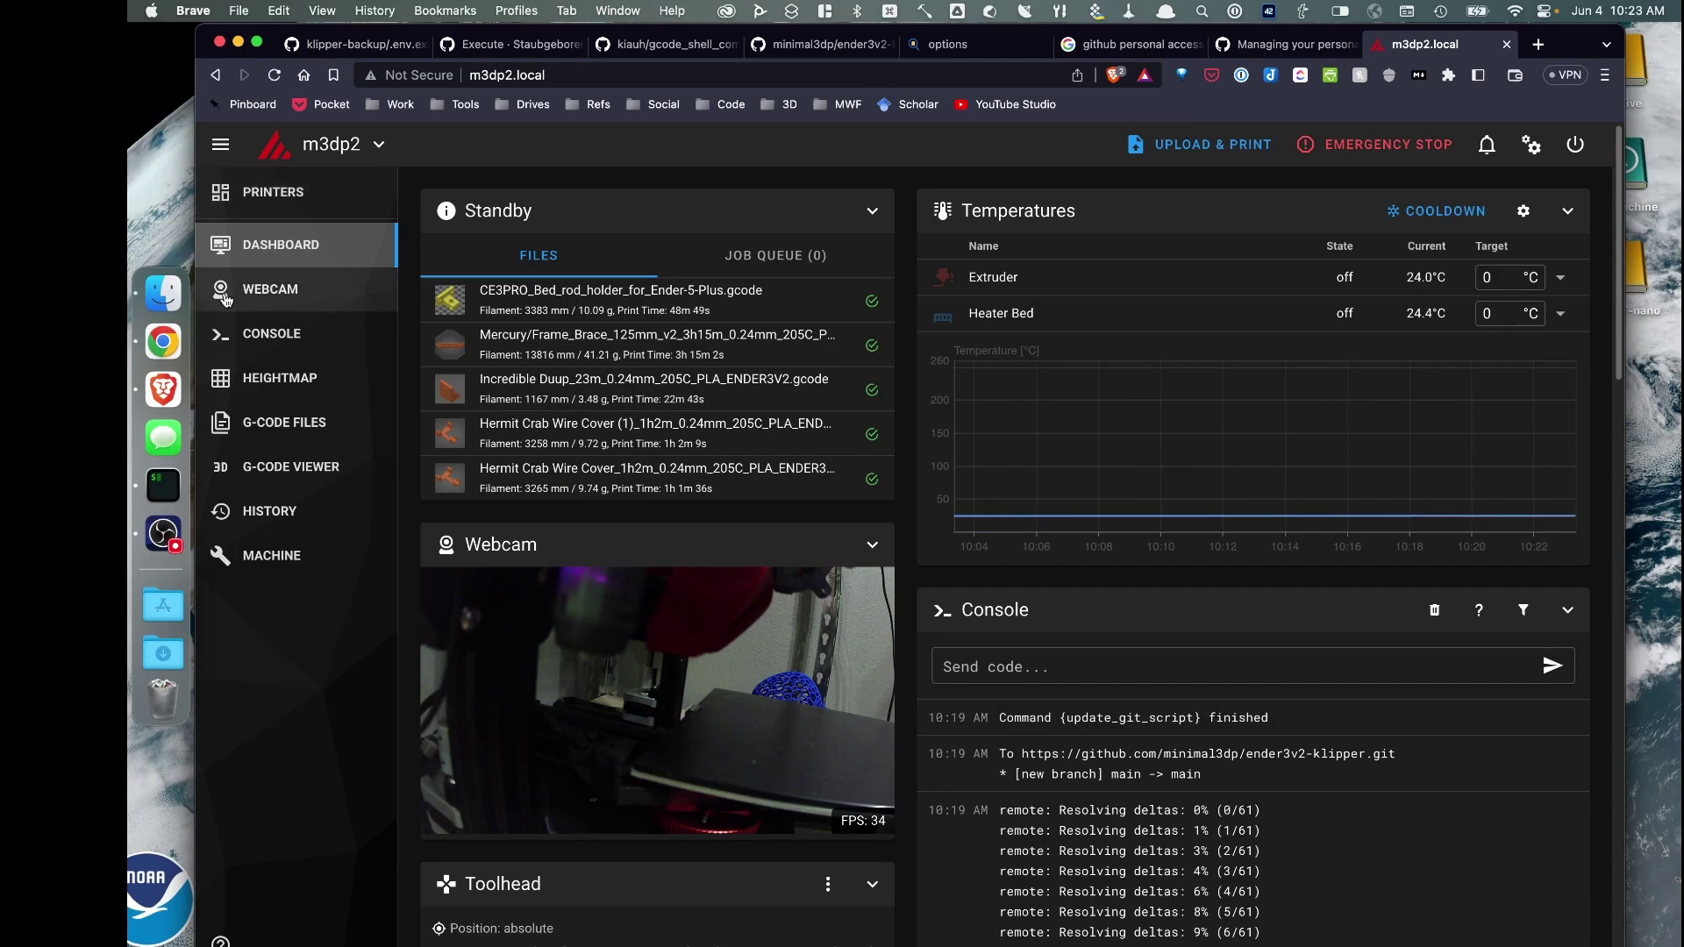
pyautogui.scroll(-20, 675, 739)
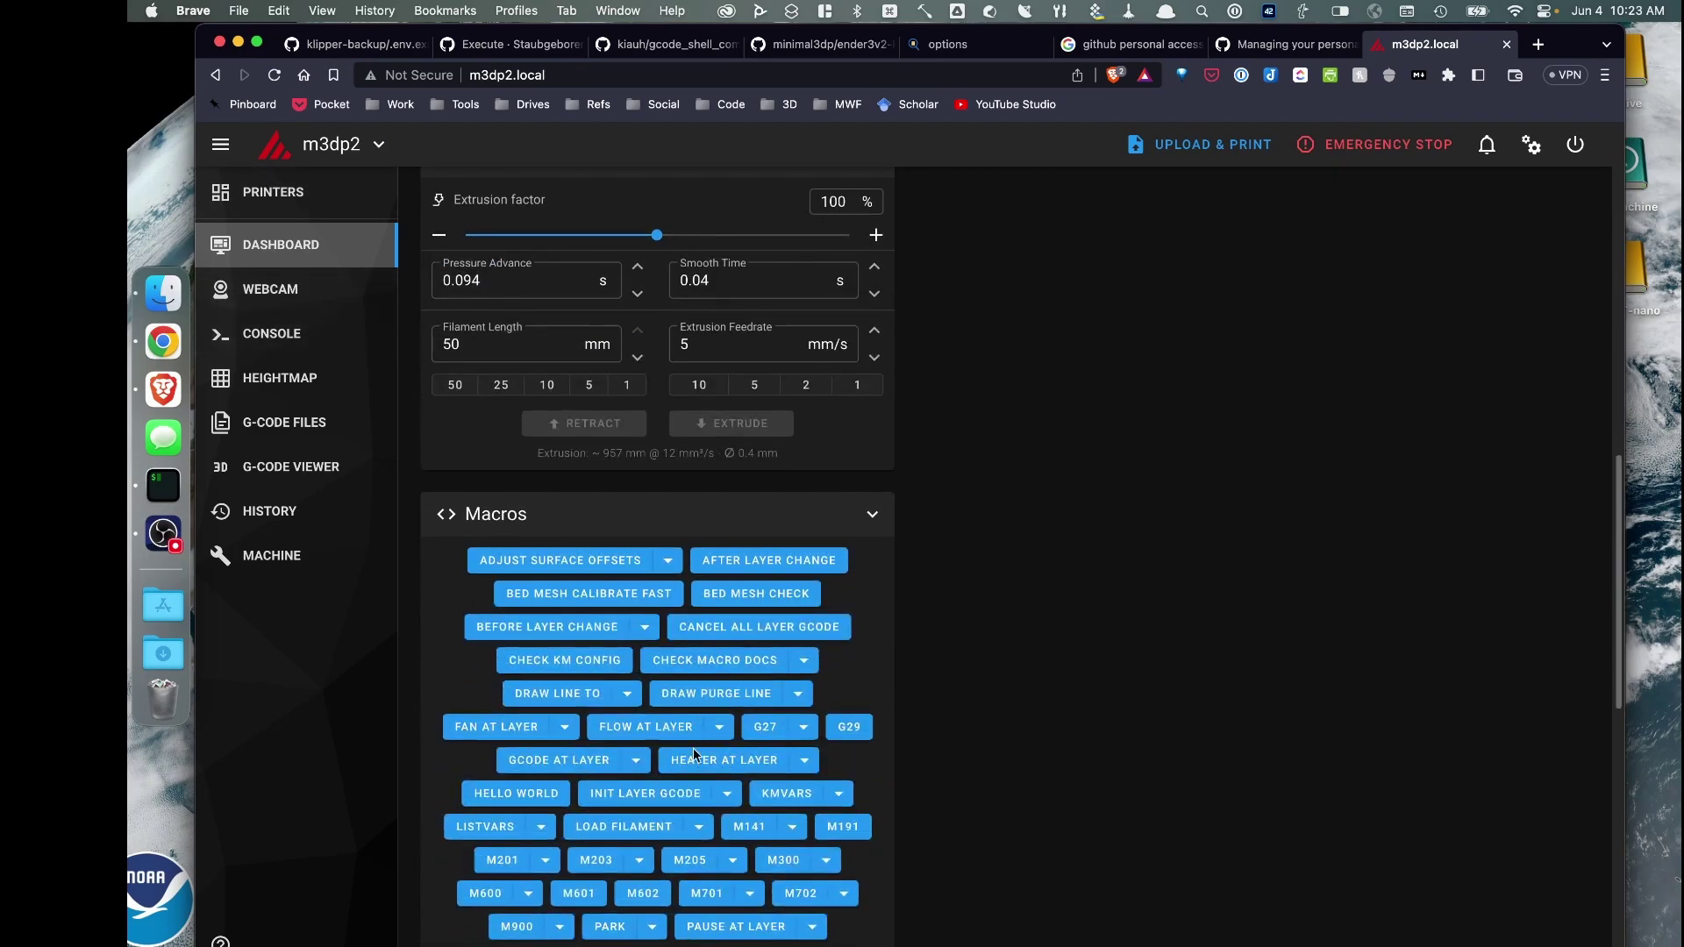
pyautogui.scroll(20, 548, 484)
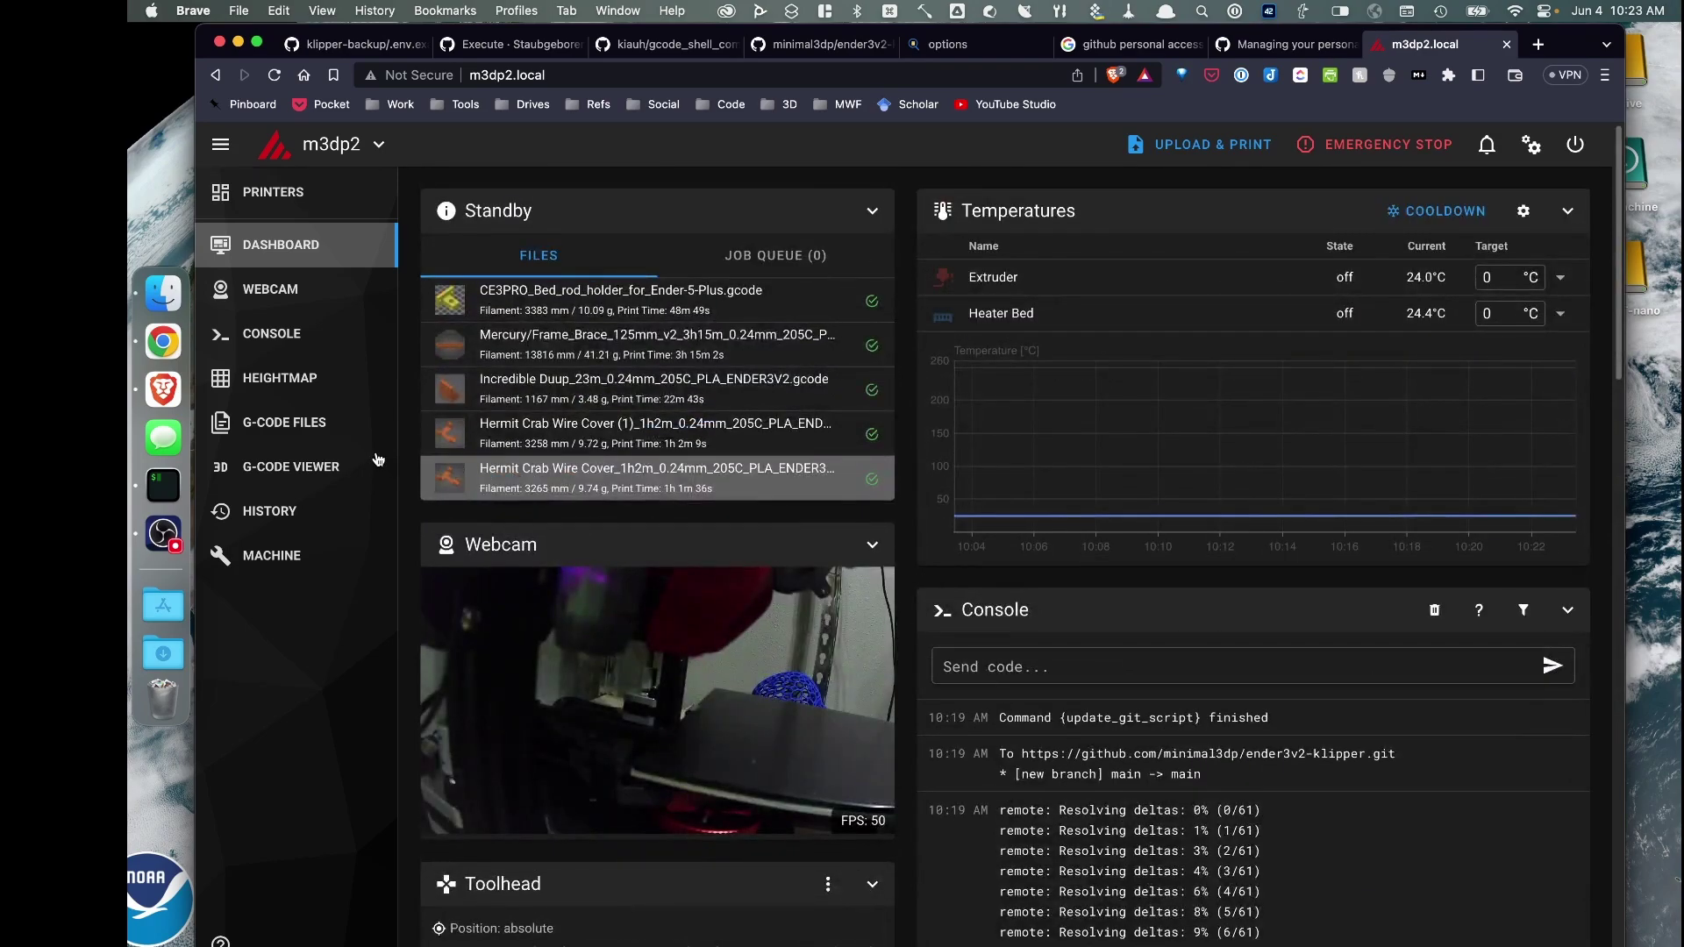